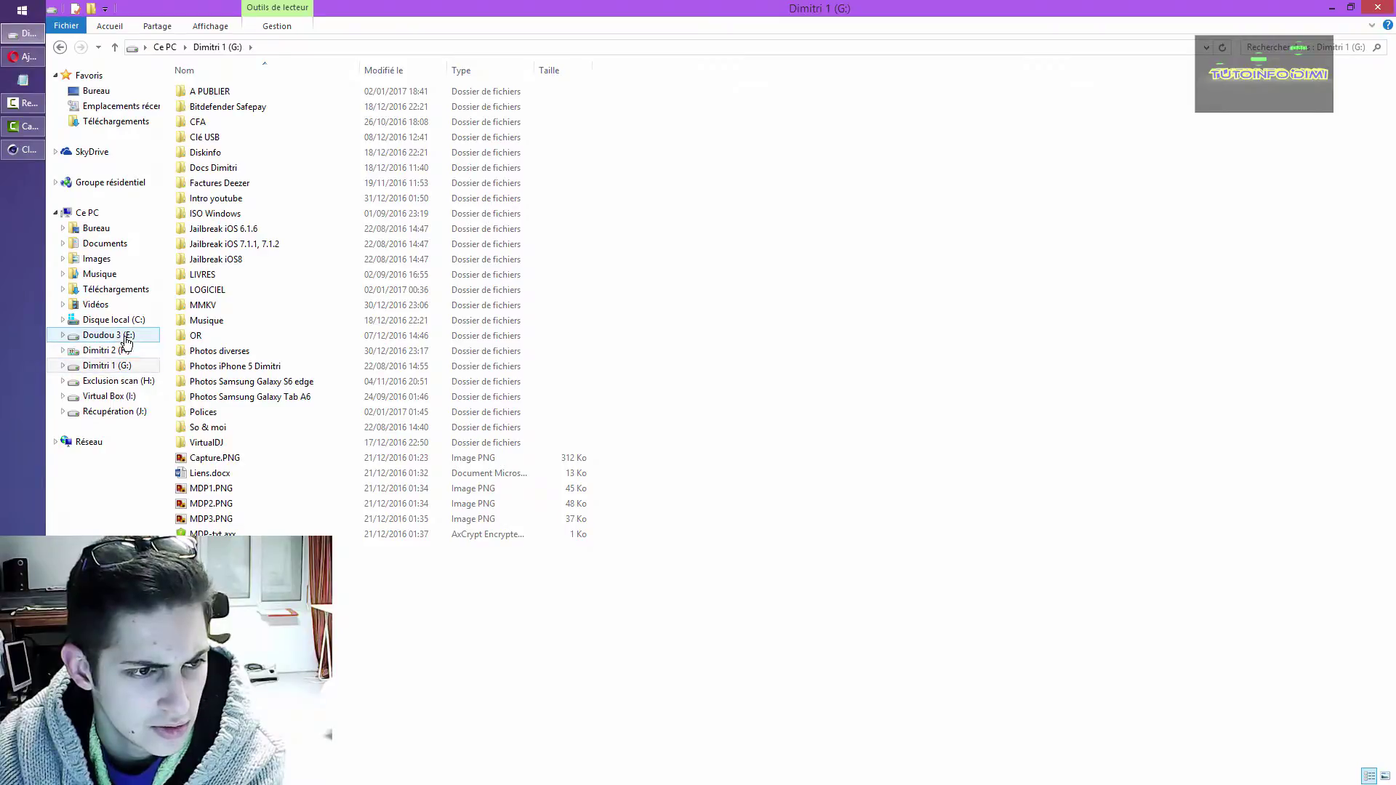
- Open the Pour montage folder inside Vidéos youtube on the Doudou 3 (E:) drive
click(109, 334)
double_click(233, 396)
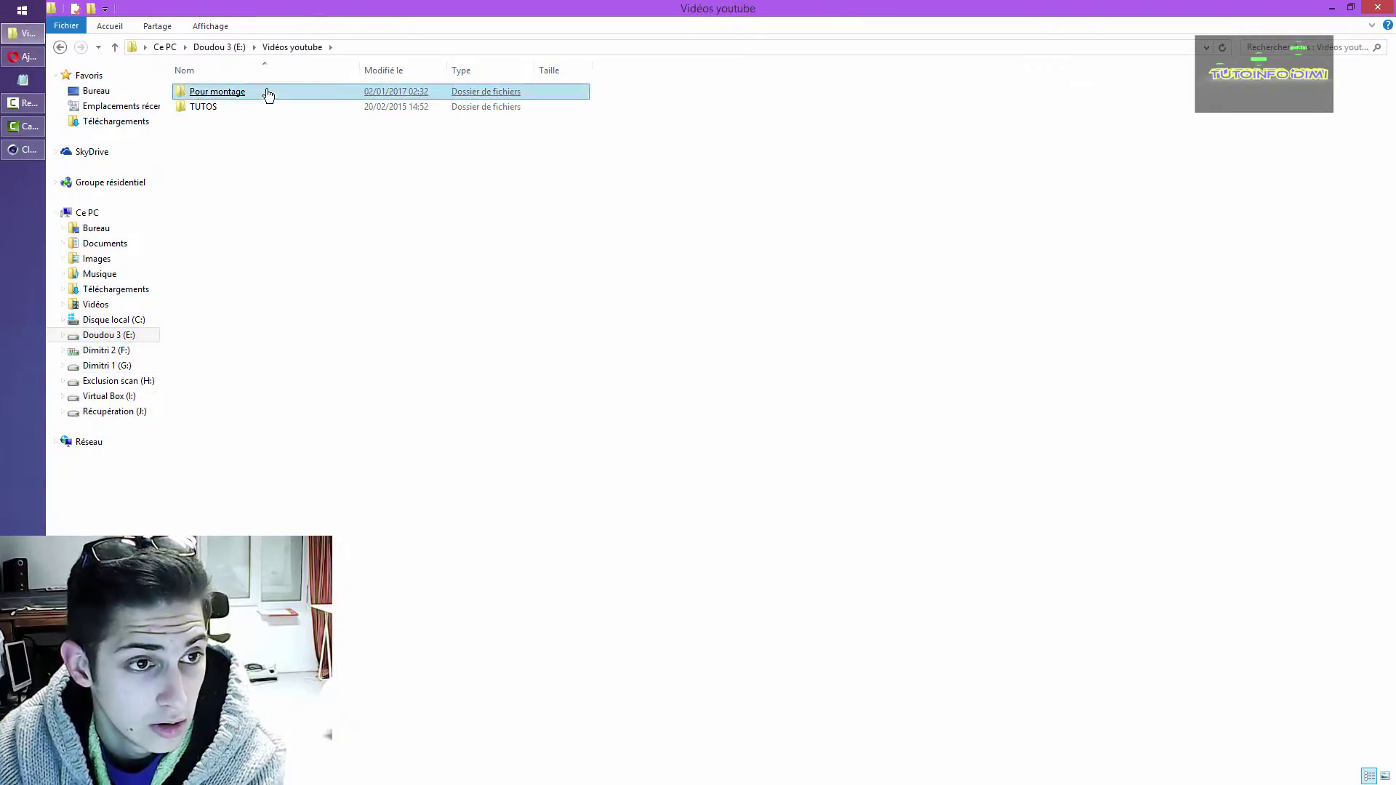
double_click(271, 92)
- Play the video Test intro 21.mp4 from the Pour montage folder
drag(935, 253, 1222, 233)
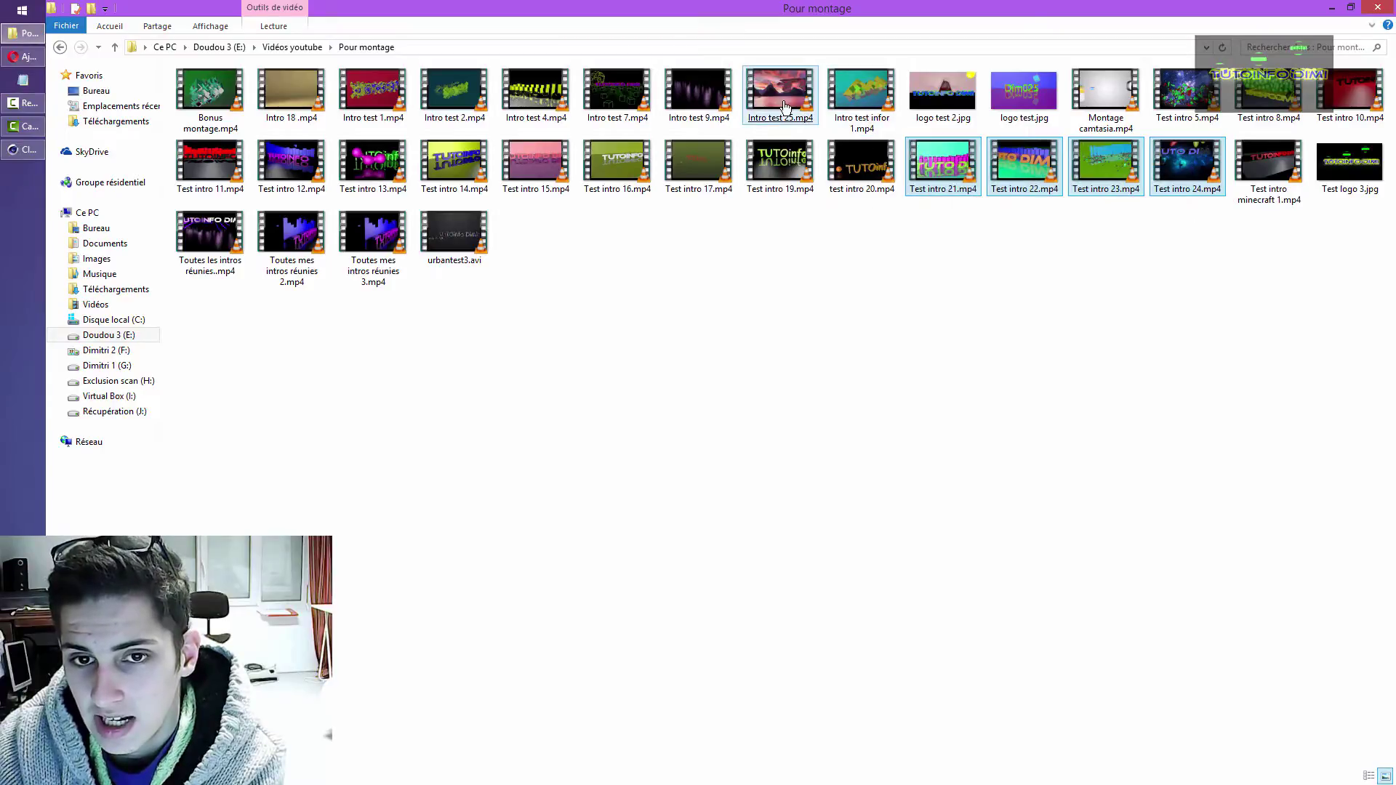
click(774, 109)
click(926, 191)
double_click(927, 191)
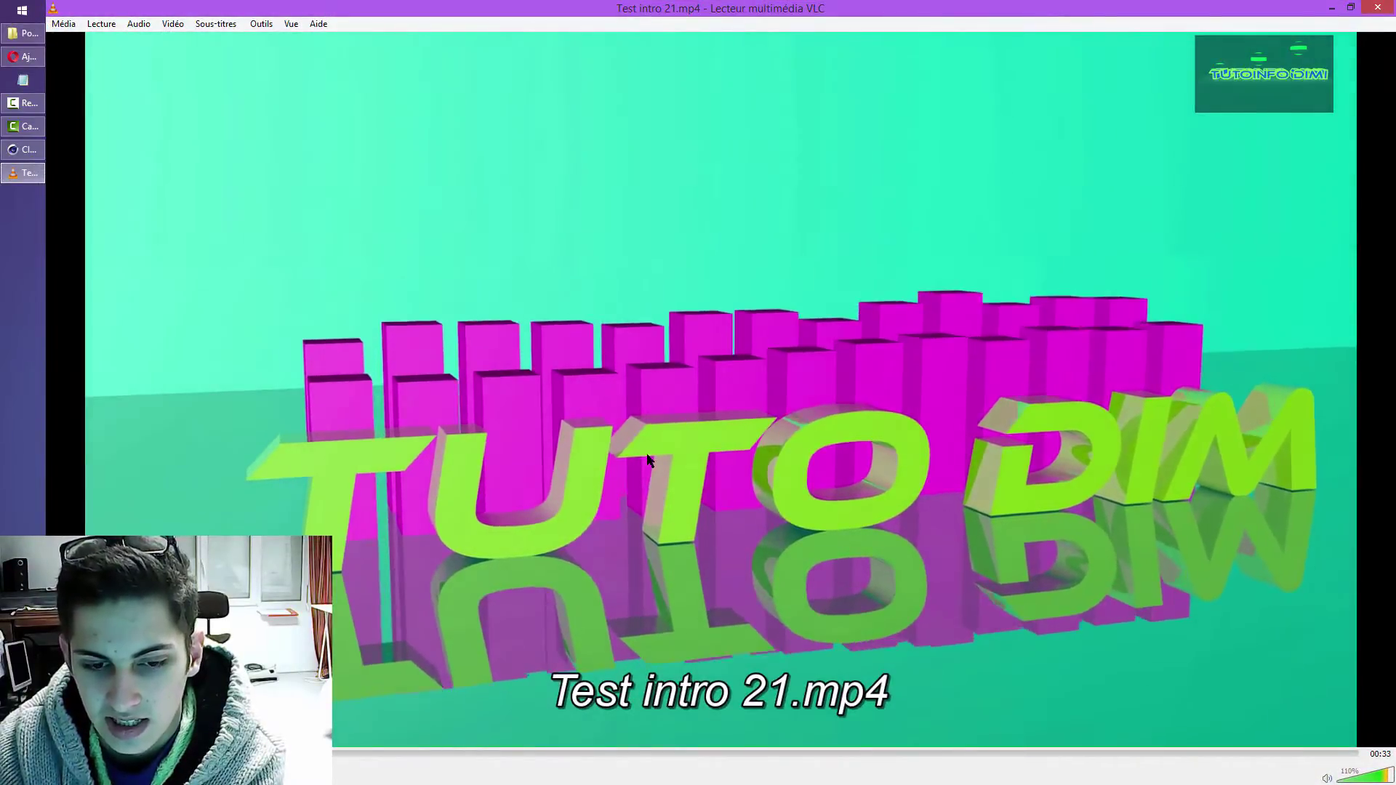
- Set the playback volume to 120%, skip ahead in the intro video and watch it in full screen
scroll(716, 415, down, 20)
scroll(775, 329, up, 20)
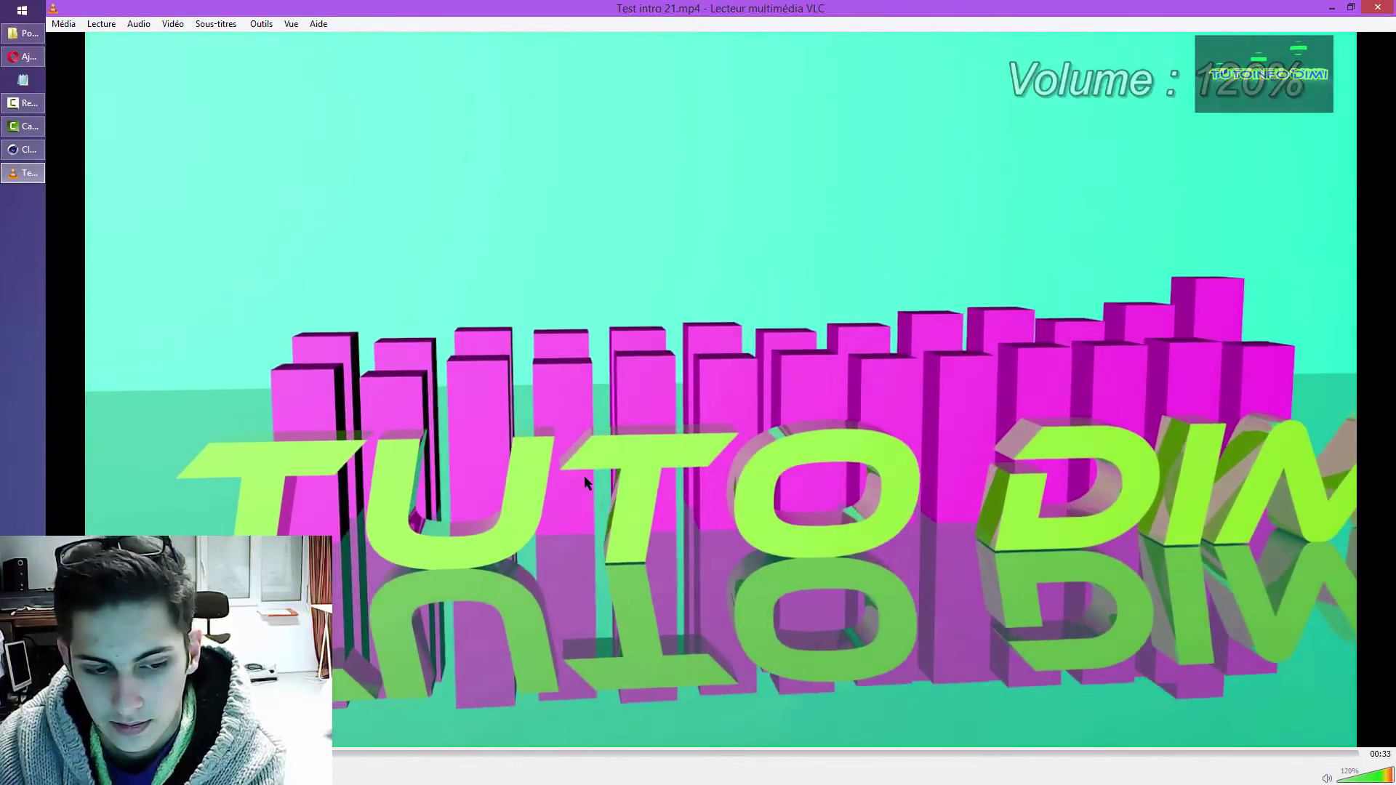
click(567, 755)
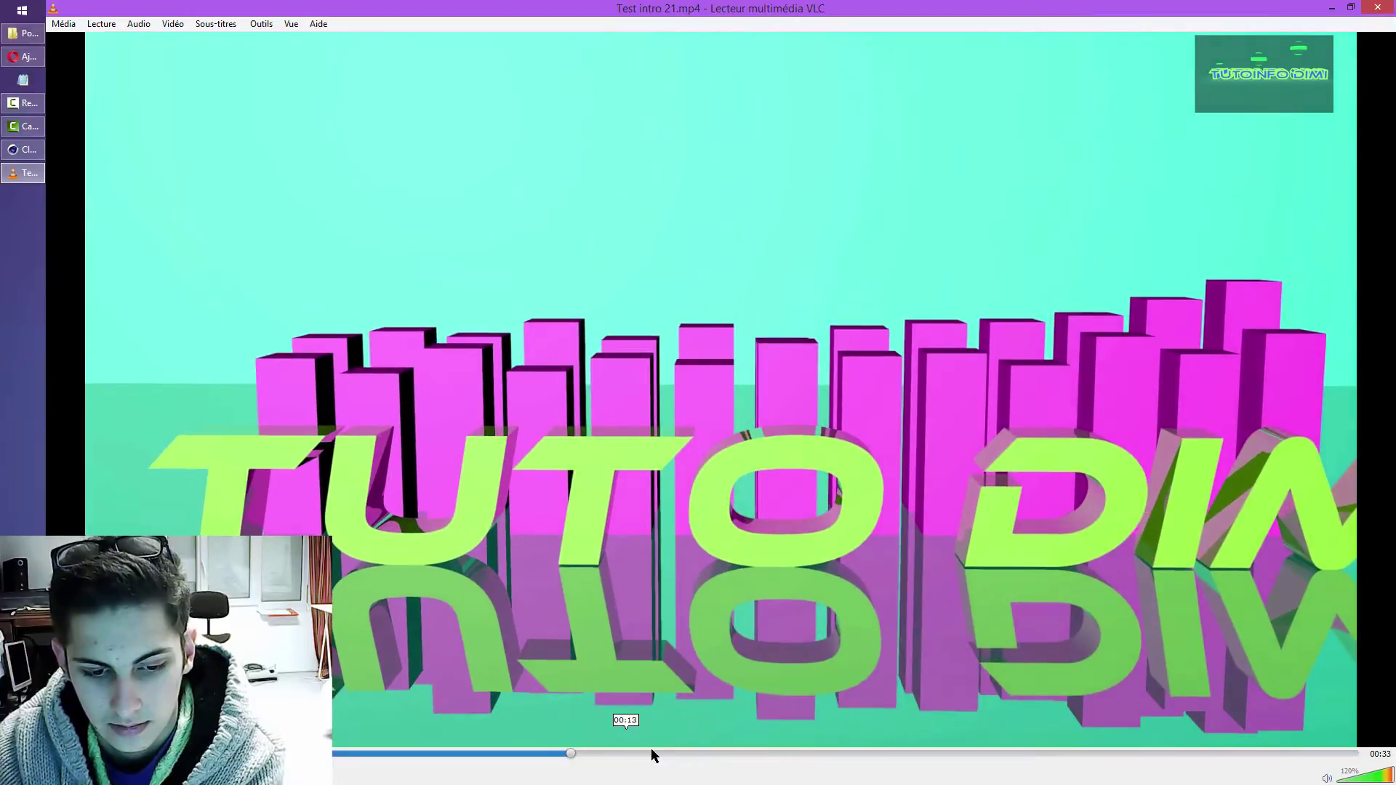
double_click(764, 653)
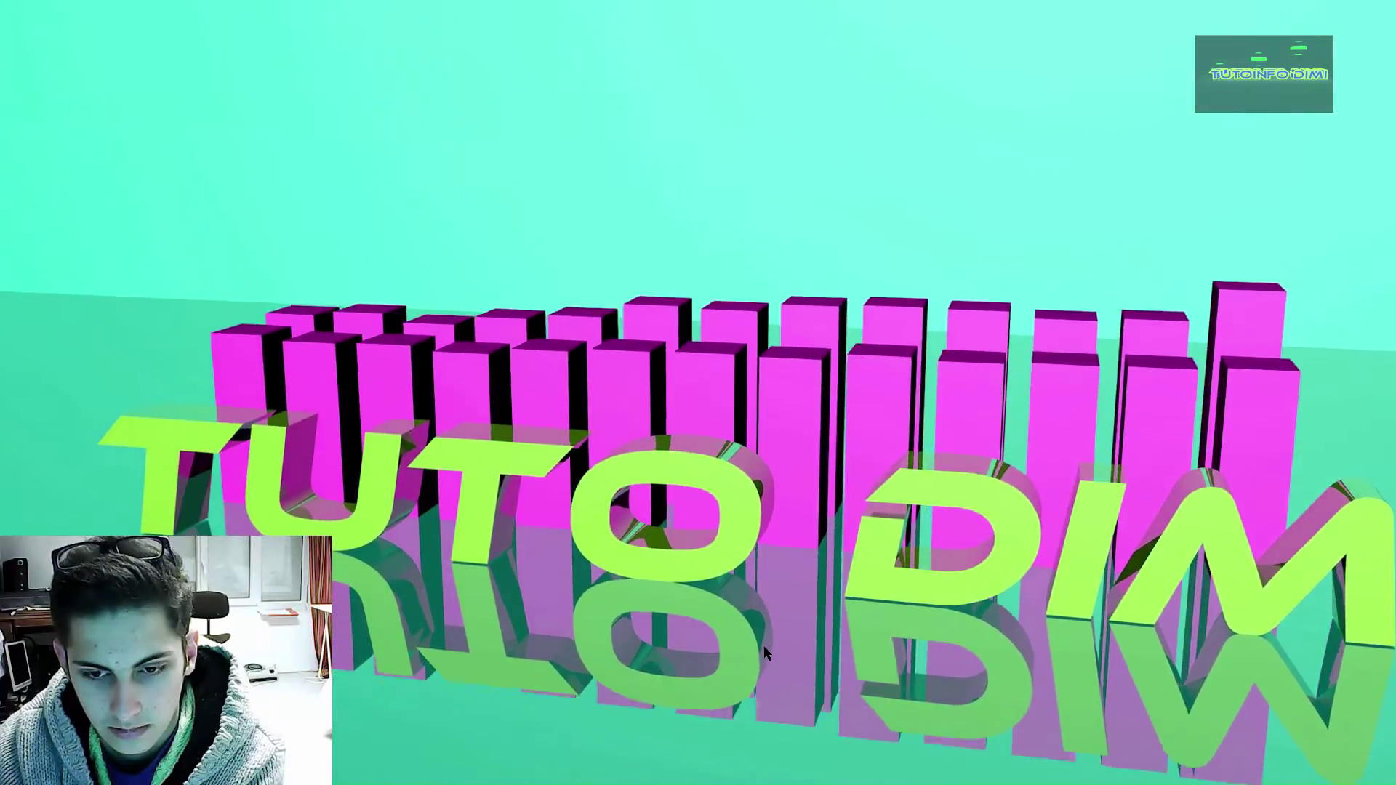
double_click(764, 649)
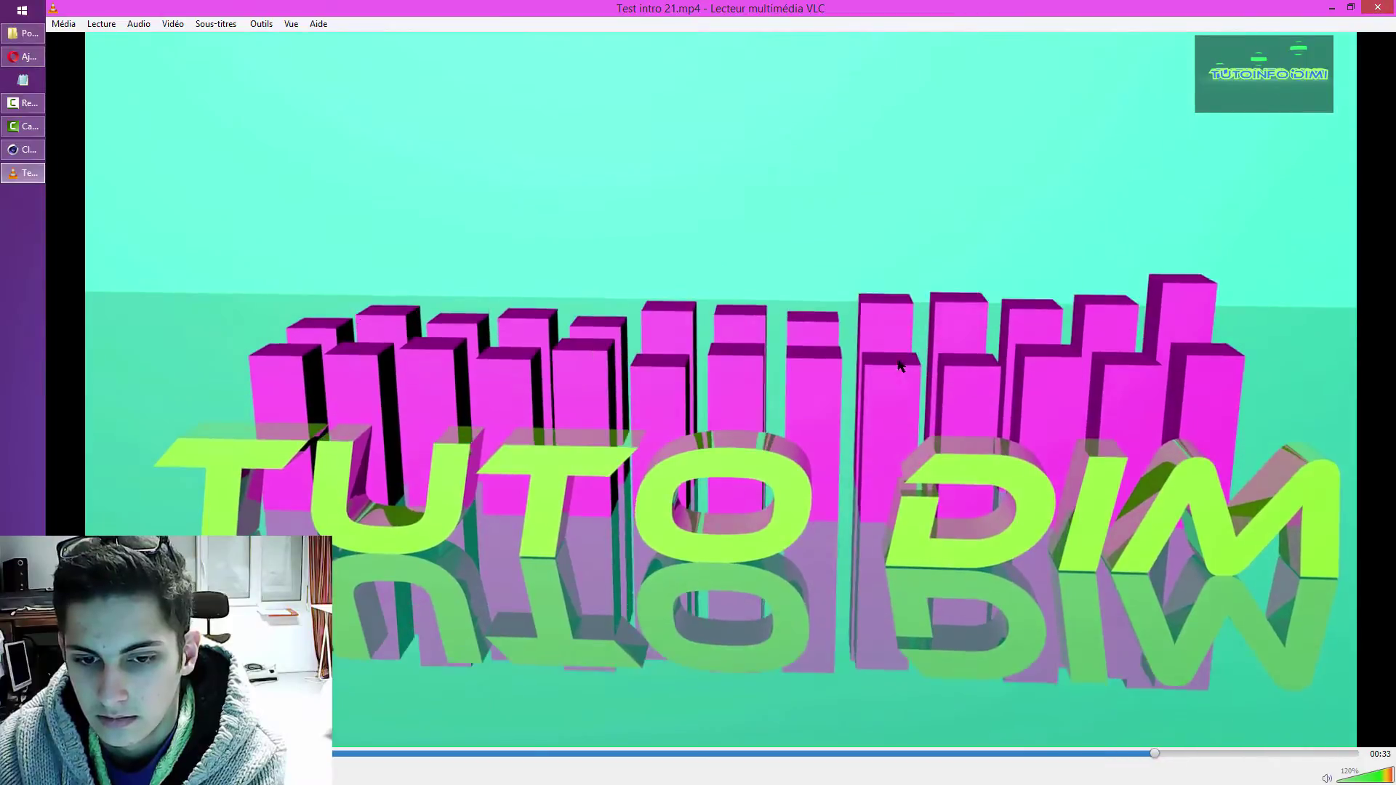
- Close the video player and the file explorer window
key(alt+F4)
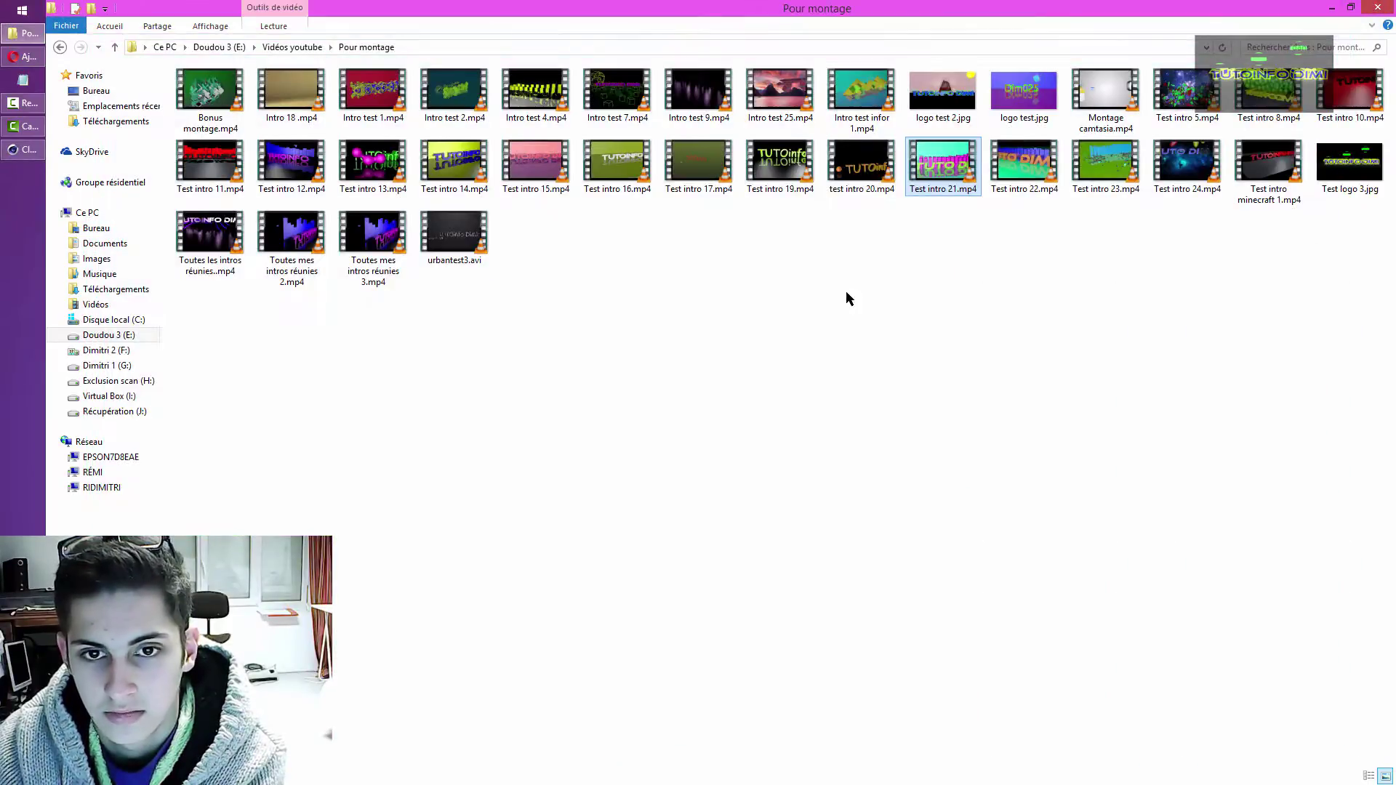
click(730, 350)
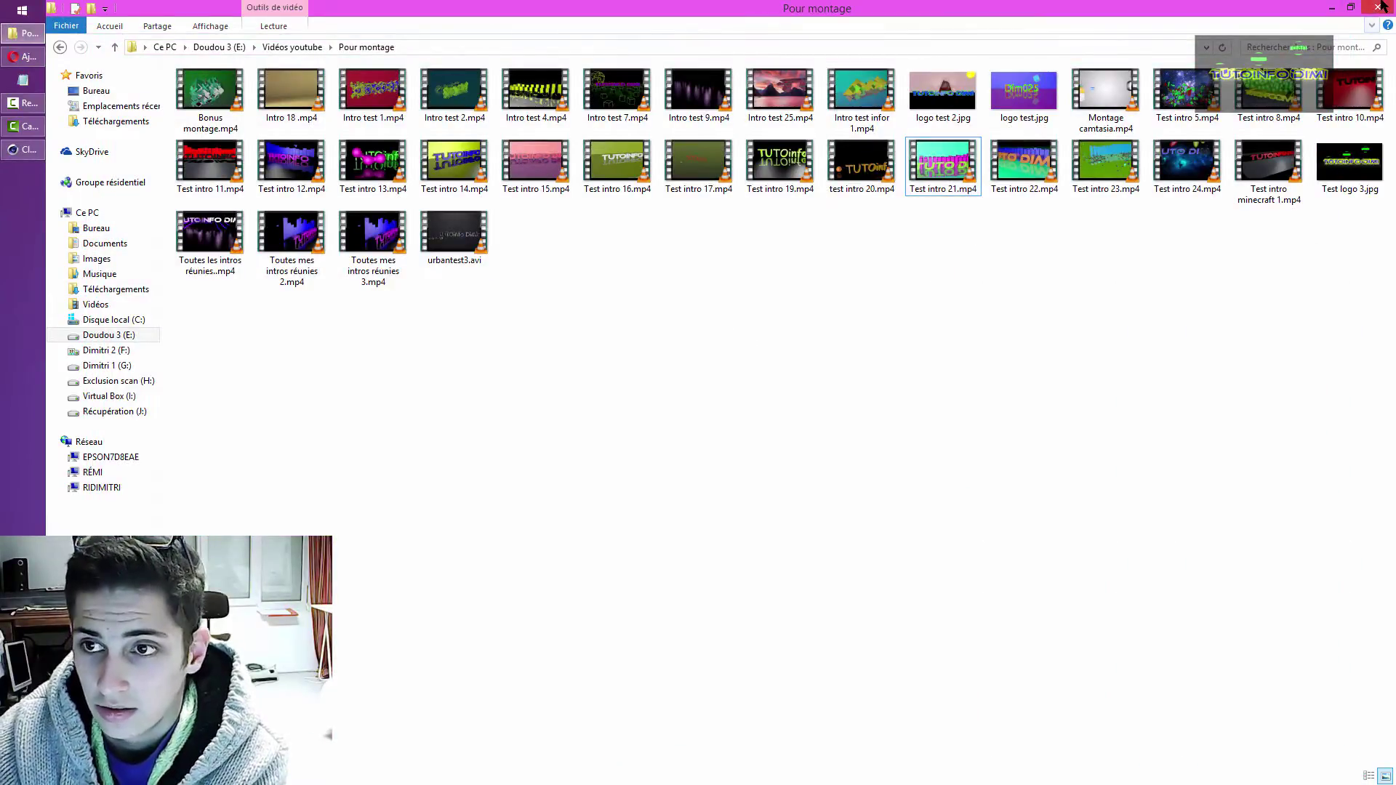
key(alt+F4)
- Switch to CINEMA 4D and examine the Sortie page of the render settings
click(29, 150)
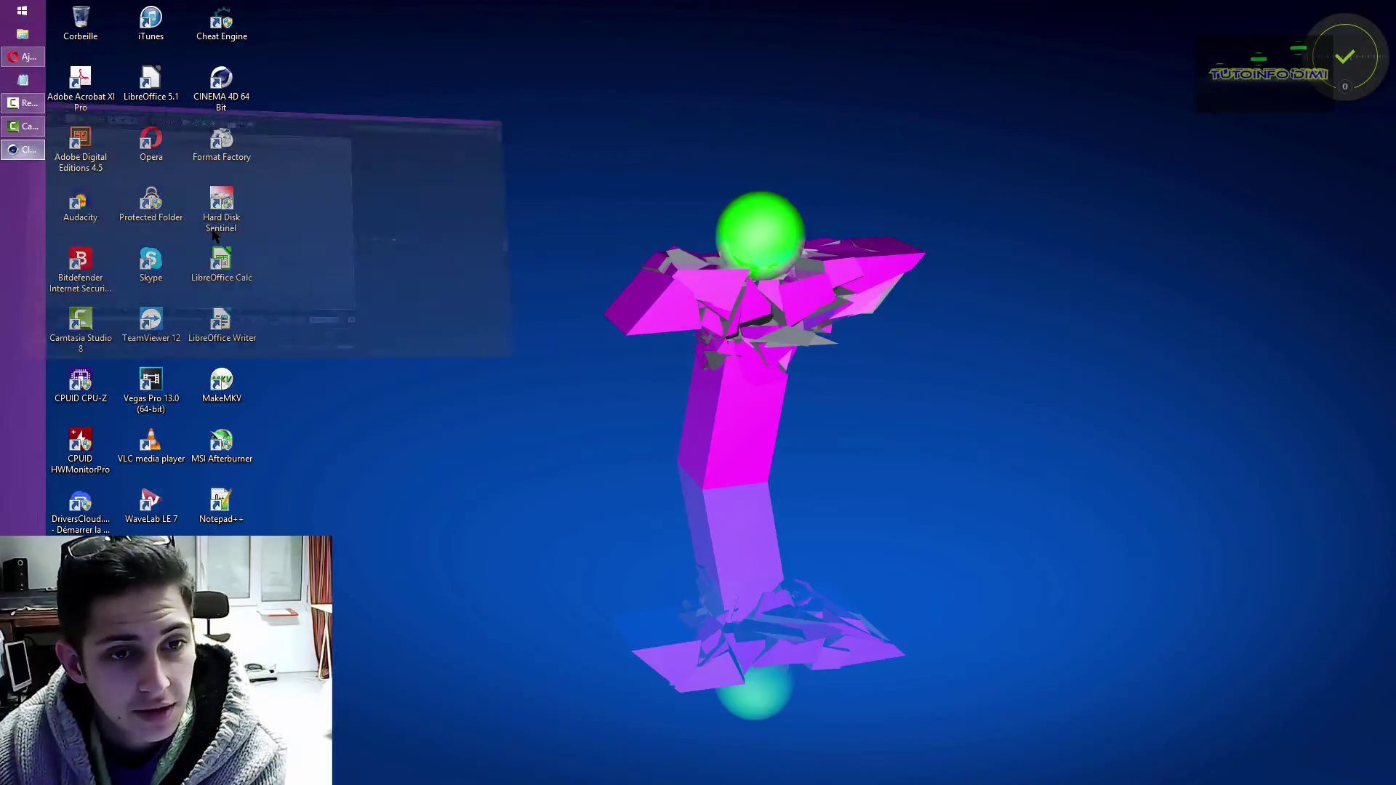
key(ctrl+b)
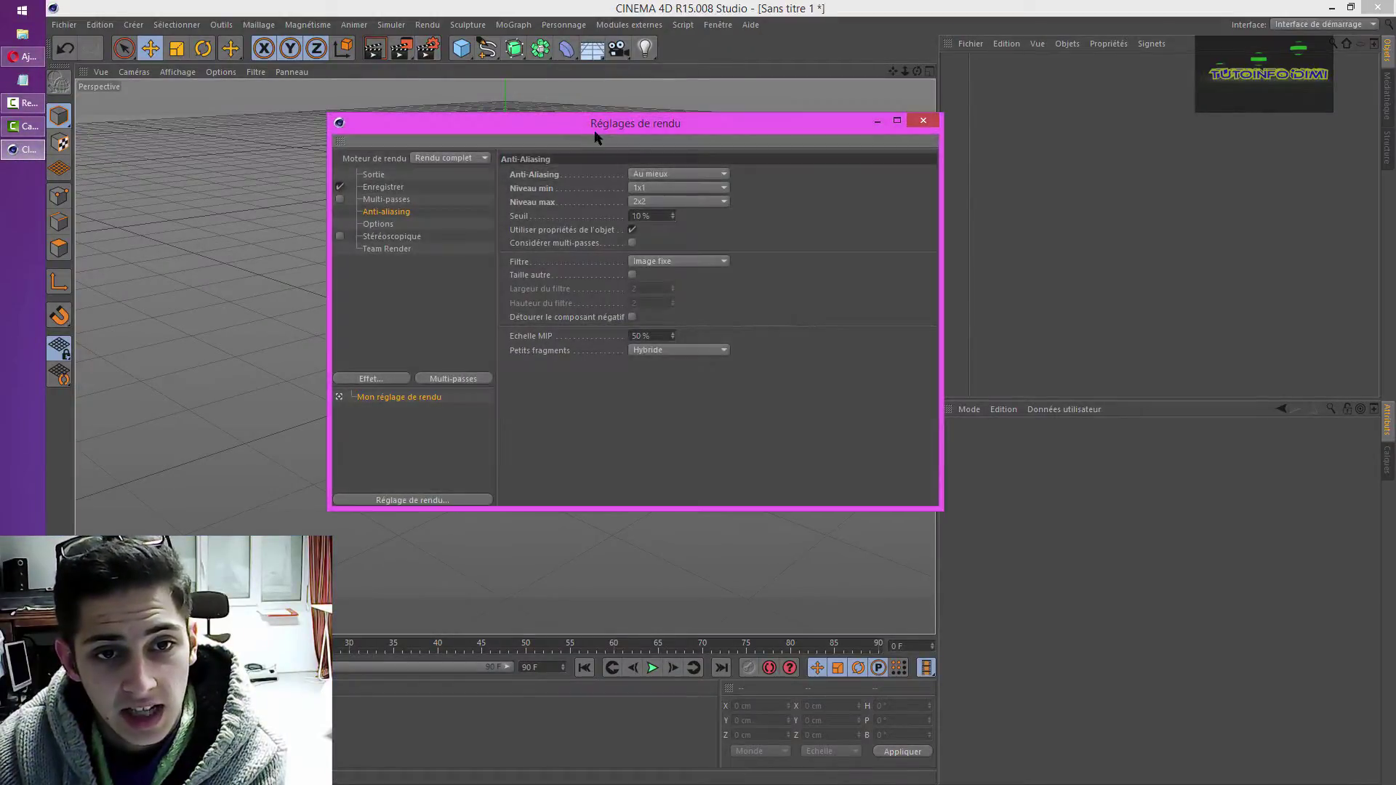
drag(509, 125, 581, 150)
click(457, 204)
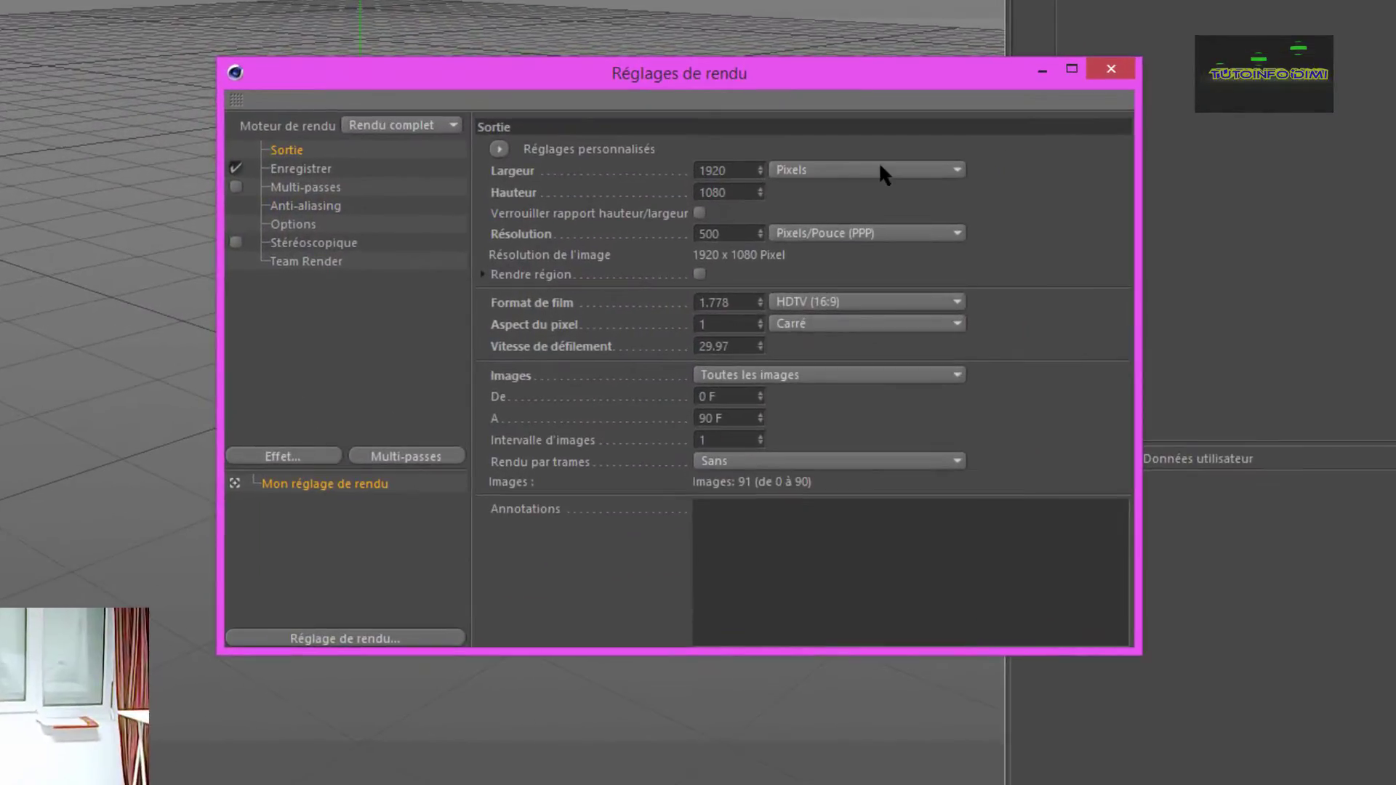
click(1111, 69)
- Restart CINEMA 4D and open the render settings of the new project
key(alt+F4)
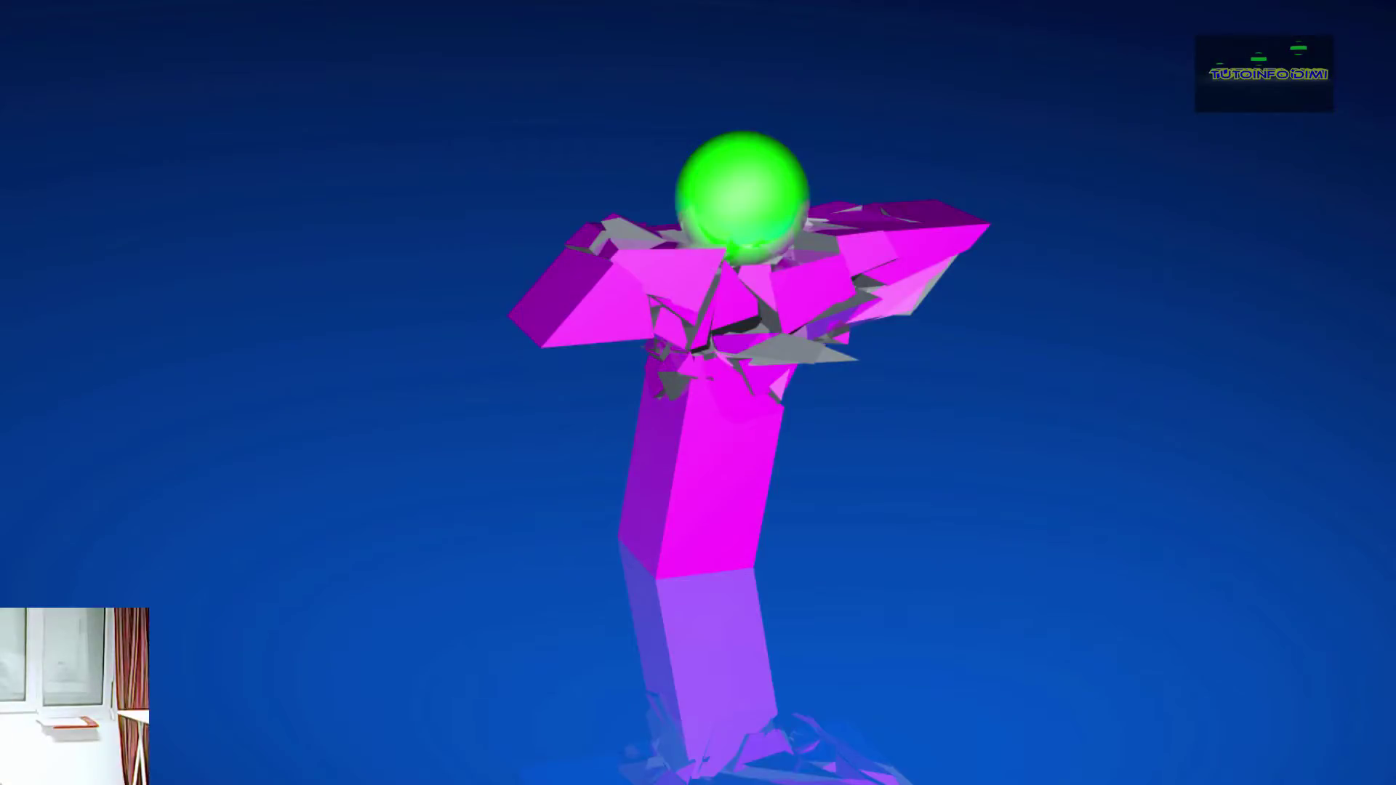
click(56, 10)
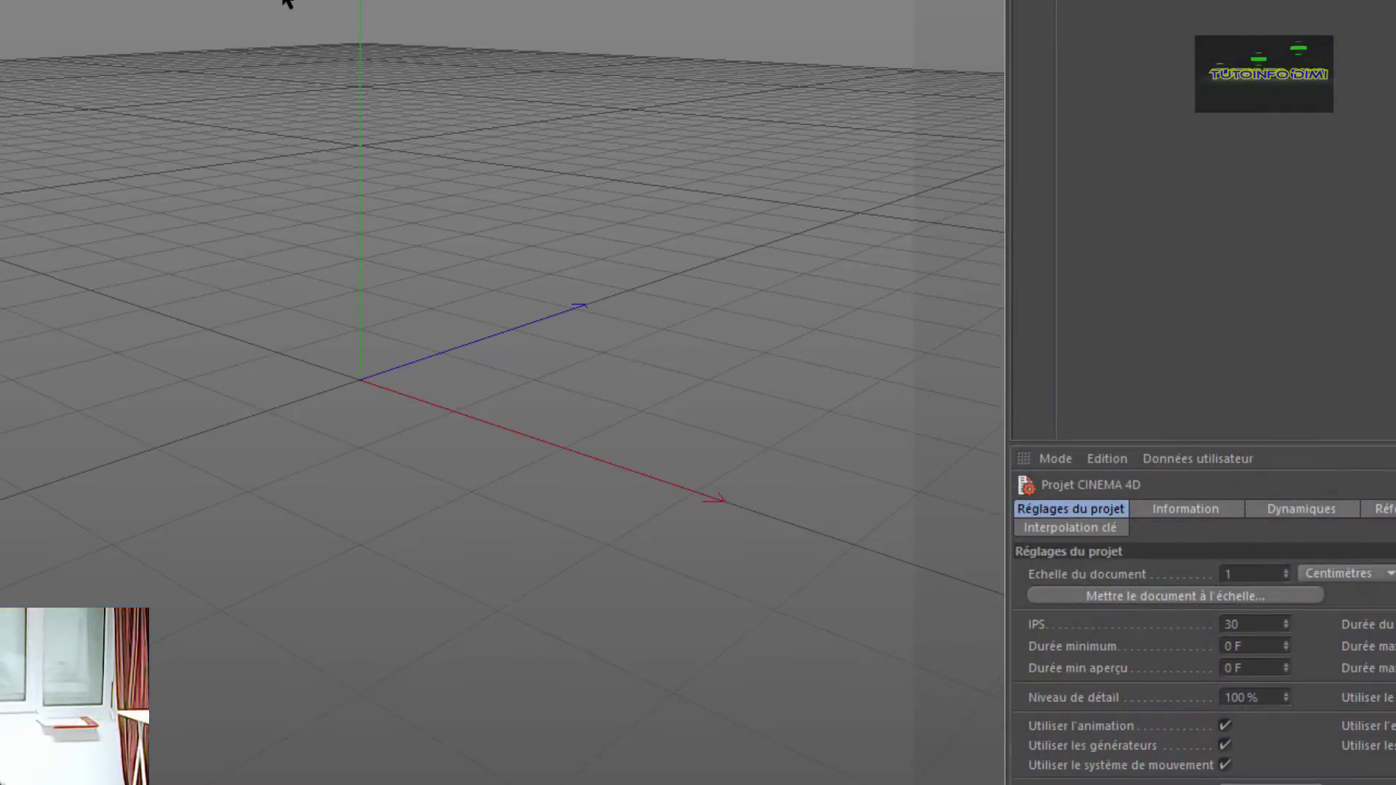
drag(365, 0, 714, 179)
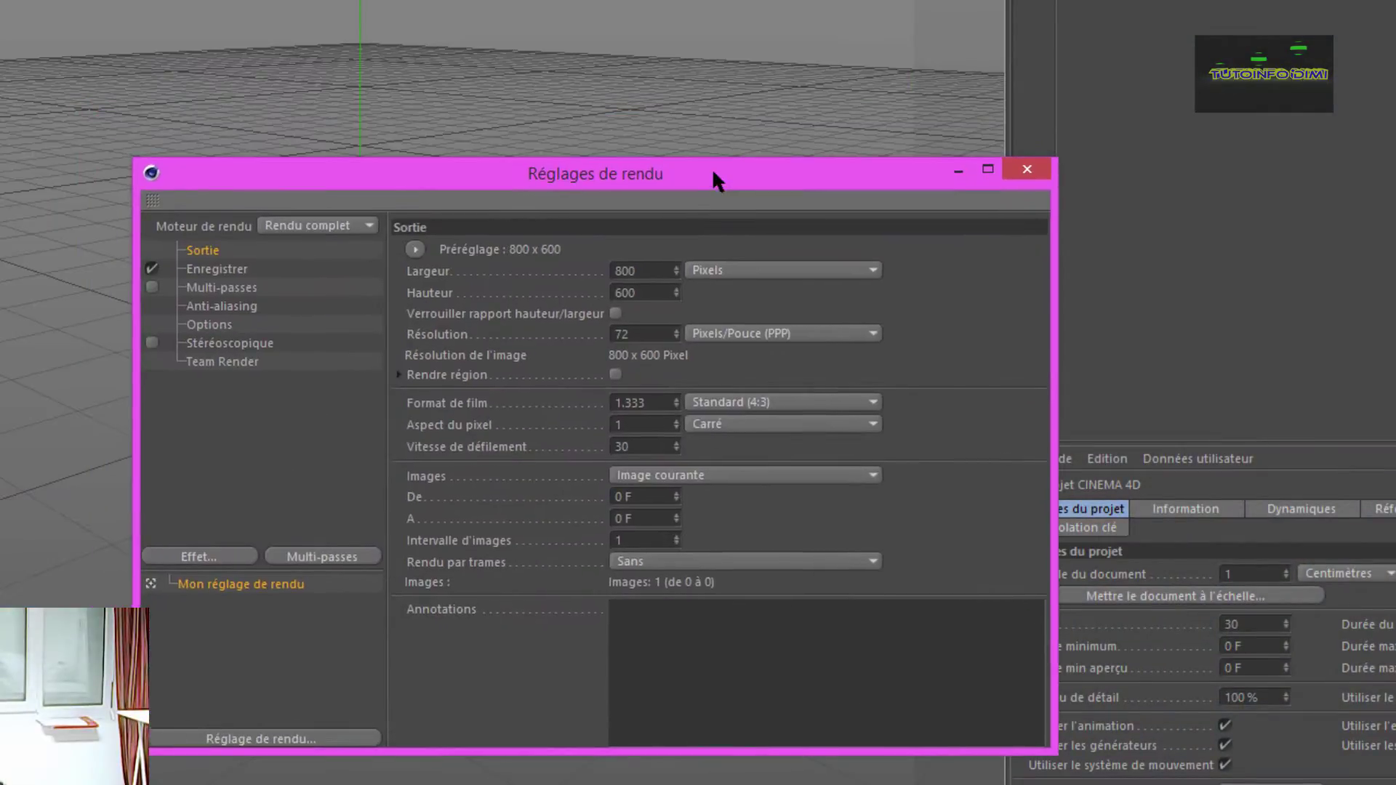
- Set the render output to the HDTV 1080 29.97 preset with a 500 pixels/inch resolution, covering Toutes les images
click(414, 250)
mouse_move(455, 320)
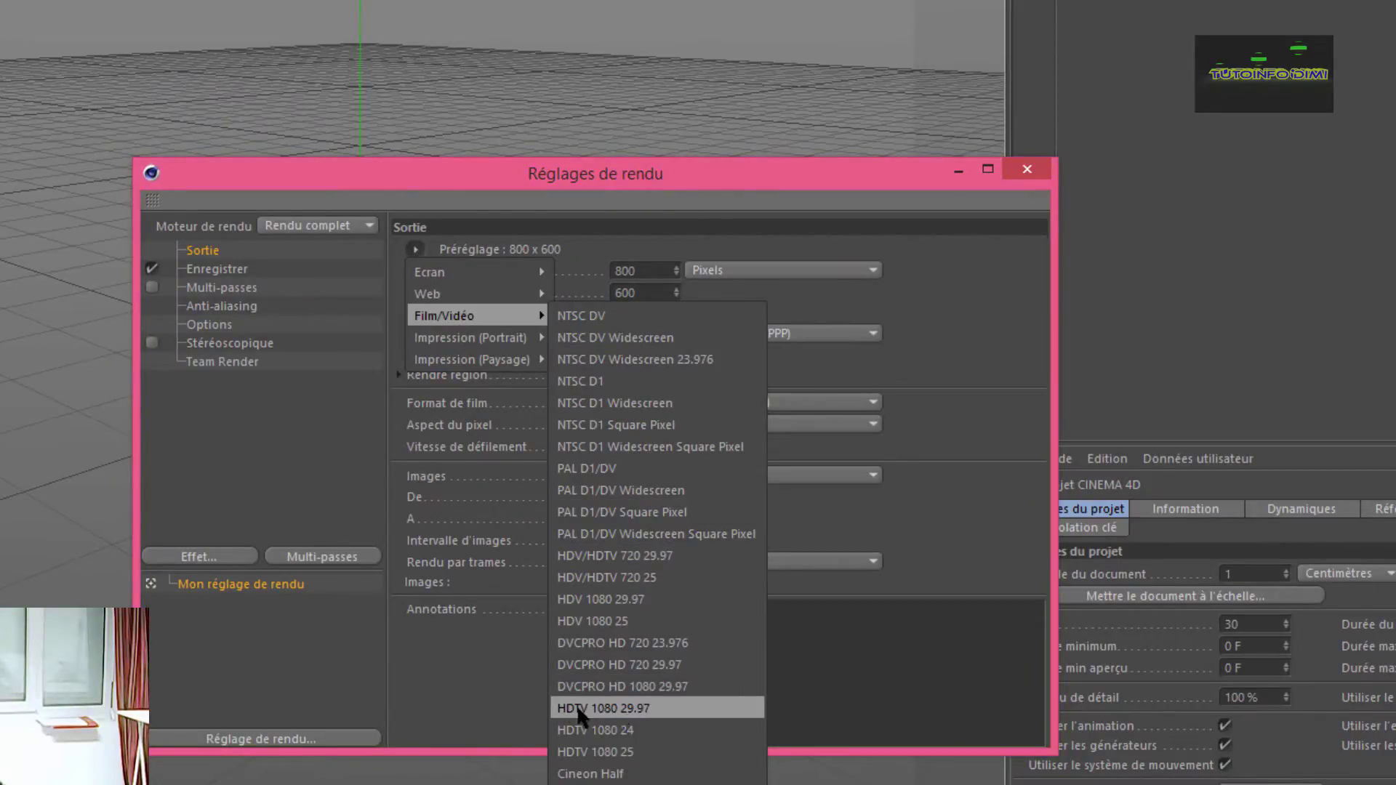
click(652, 707)
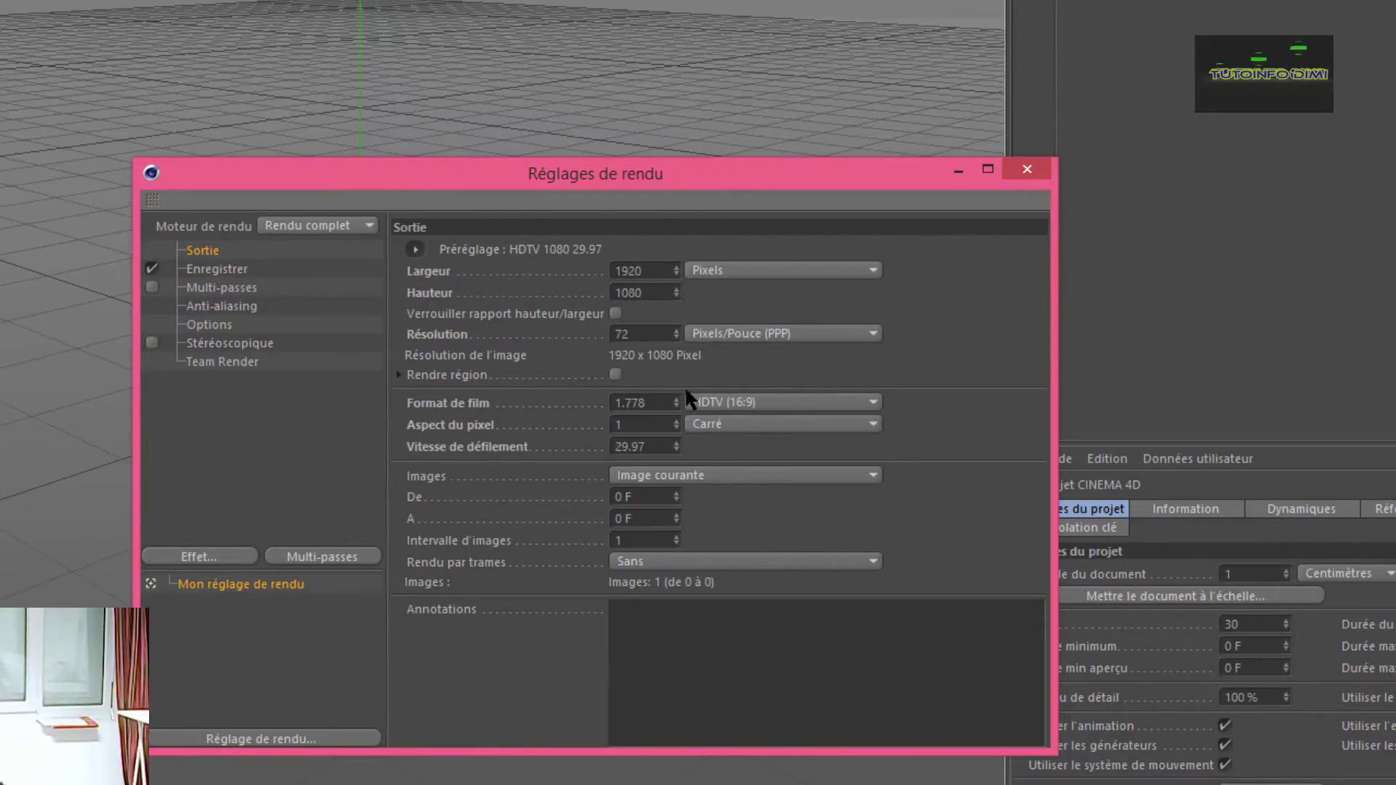
double_click(659, 324)
text(500)
key(Return)
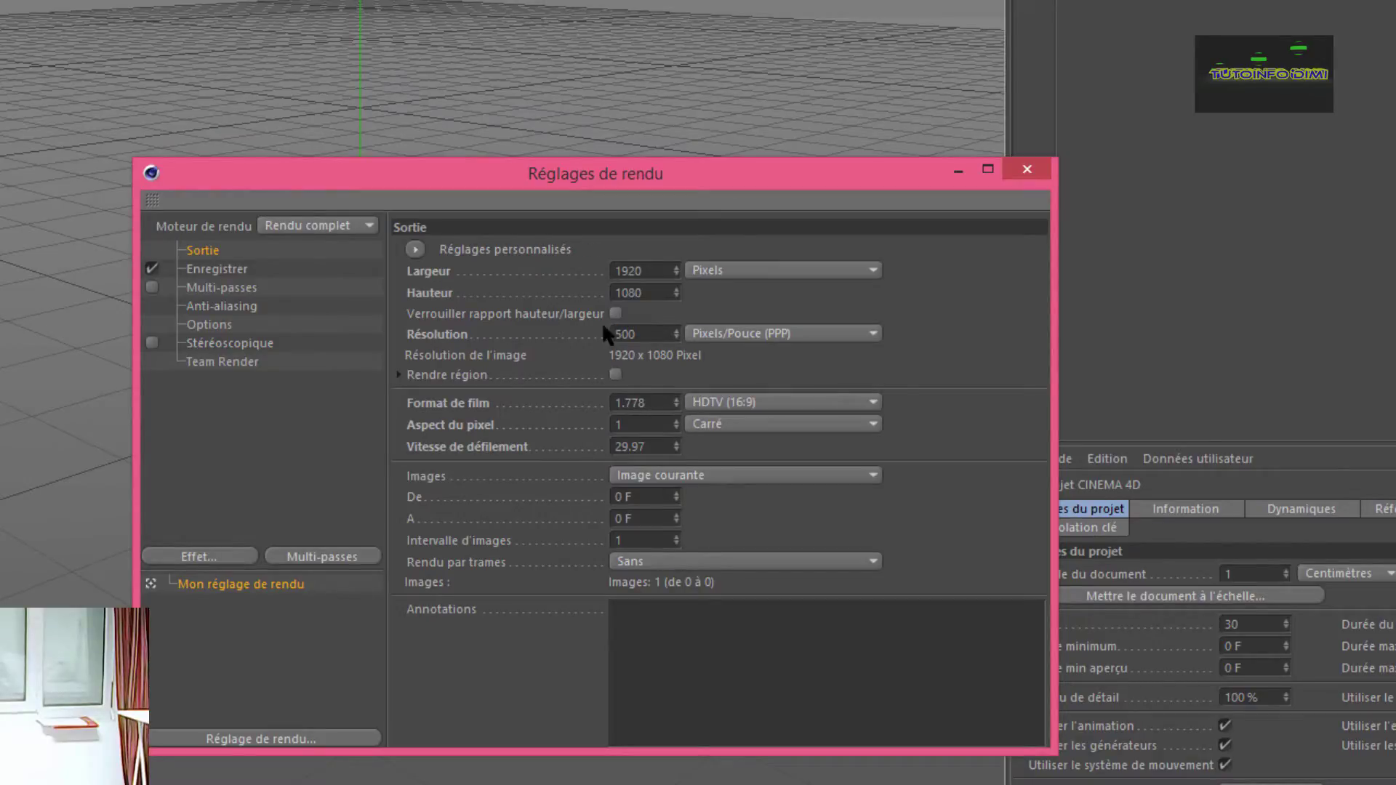
click(699, 474)
click(666, 544)
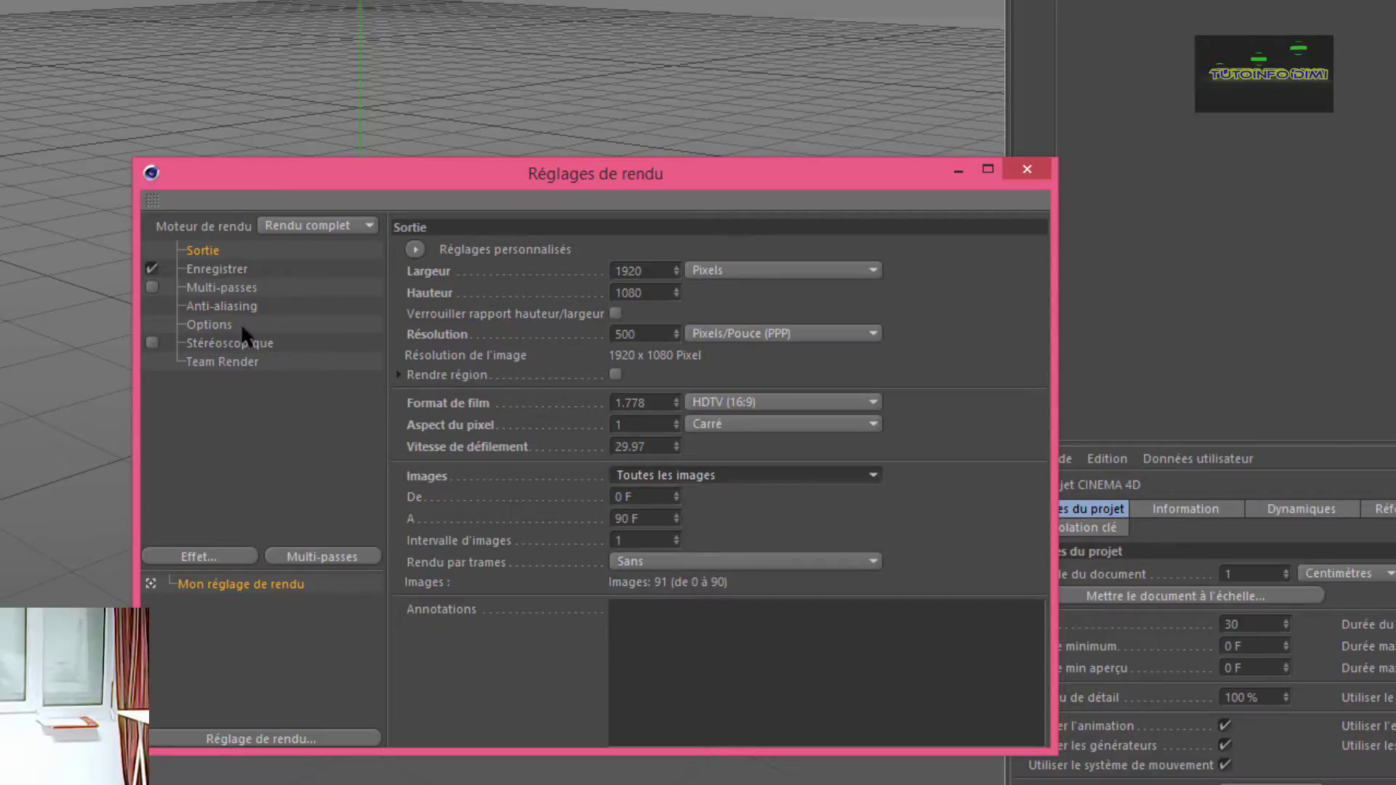
- Set the render to be saved on the desktop as test7 in Film AVI format
click(237, 269)
click(1024, 288)
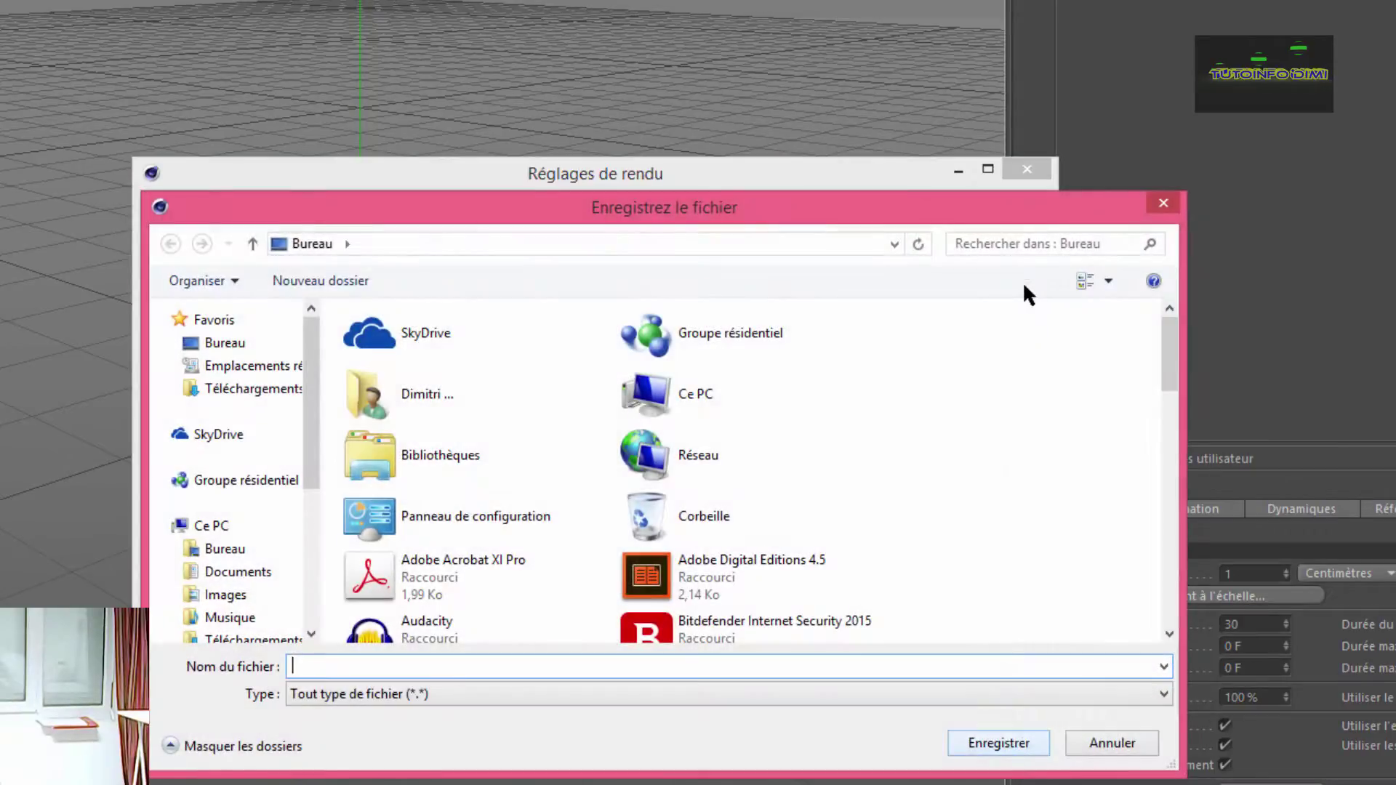
text(test7)
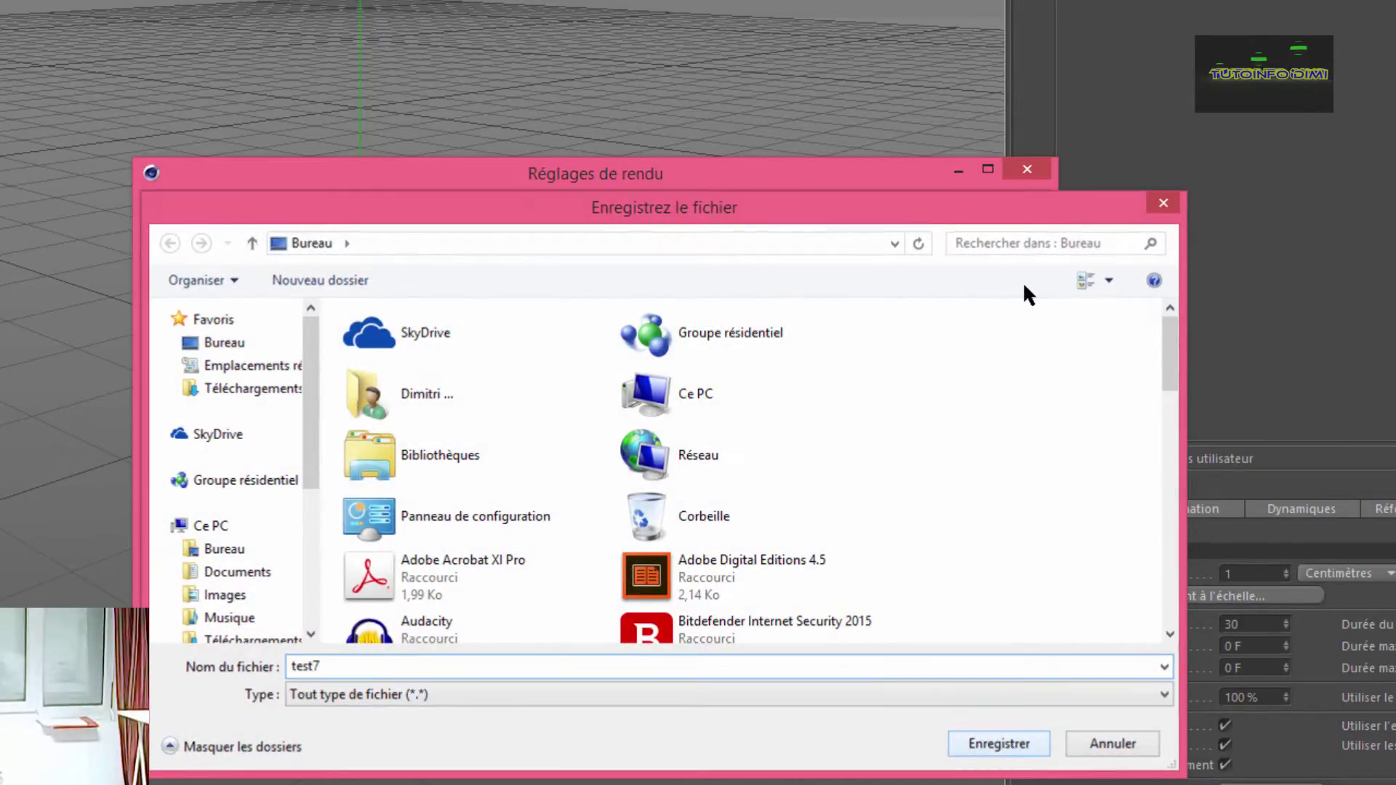
key(Return)
click(654, 311)
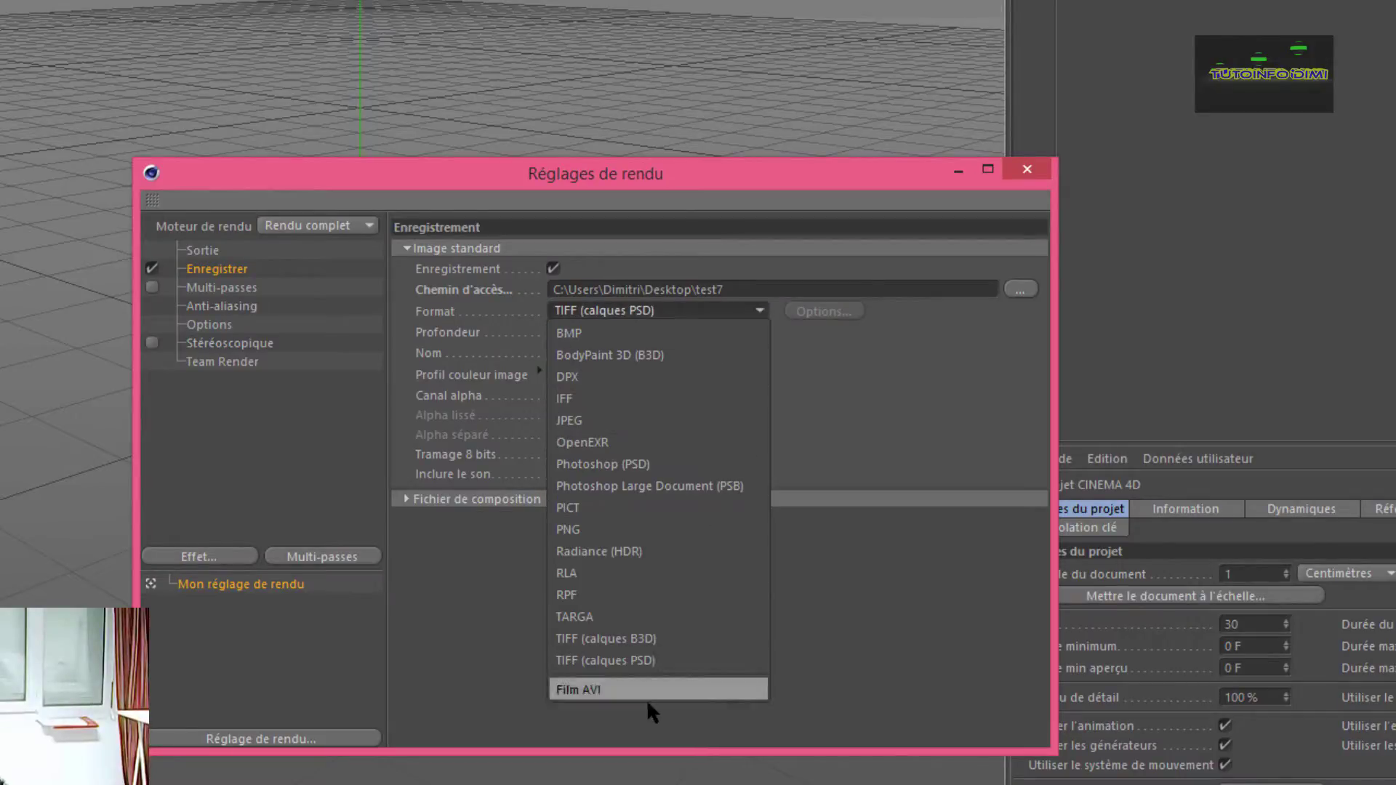
click(633, 691)
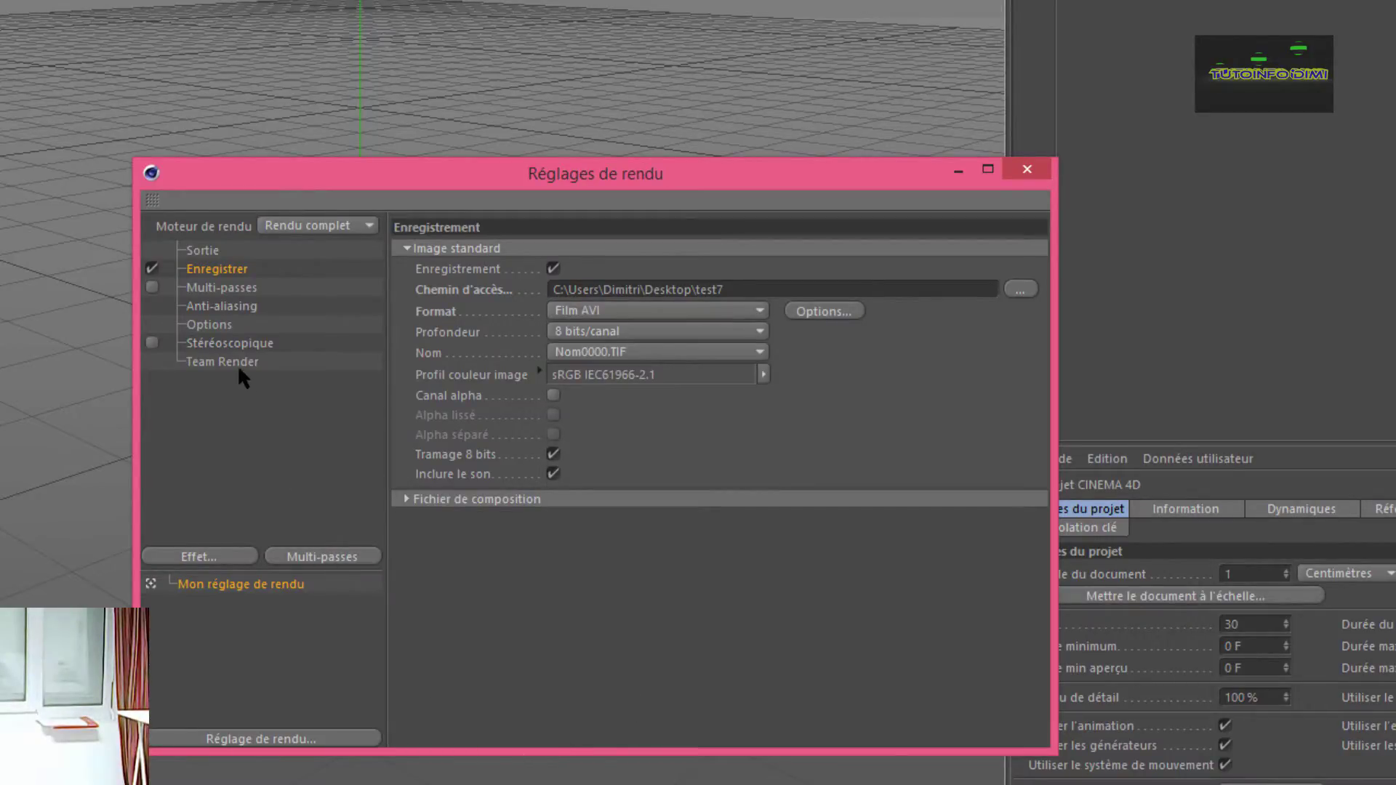
- Set anti-aliasing to Au mieux with a maximum level of 2x2 and close the render settings
click(217, 304)
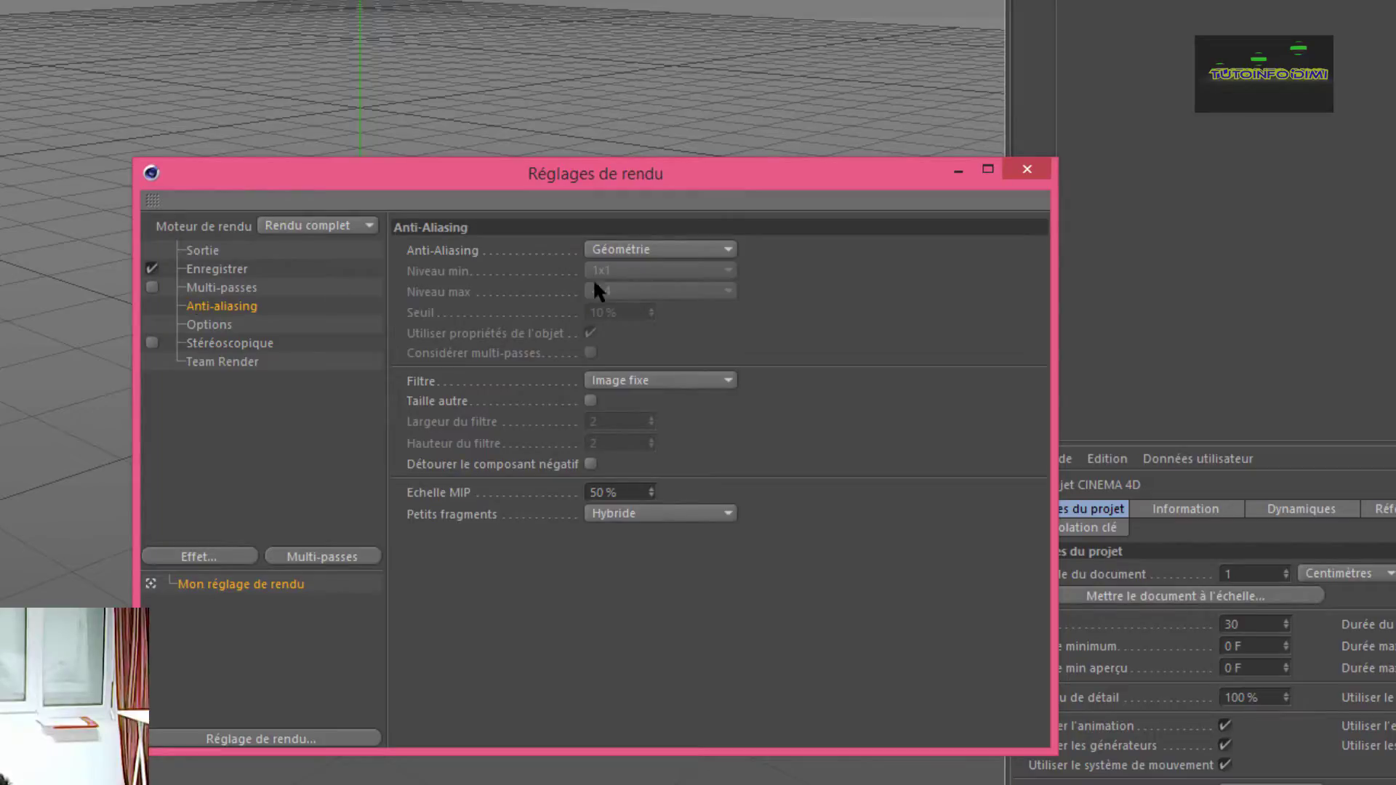
click(640, 250)
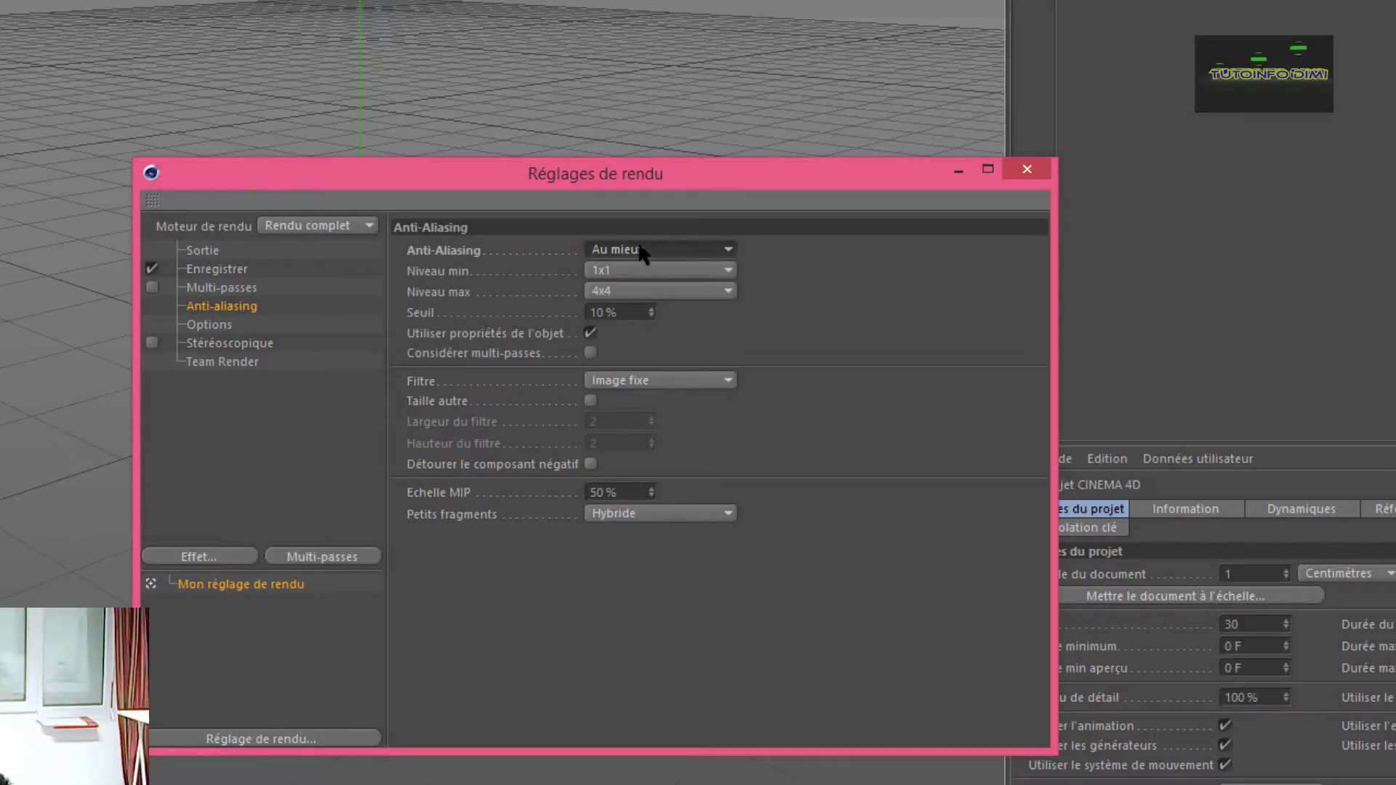
click(663, 292)
click(666, 277)
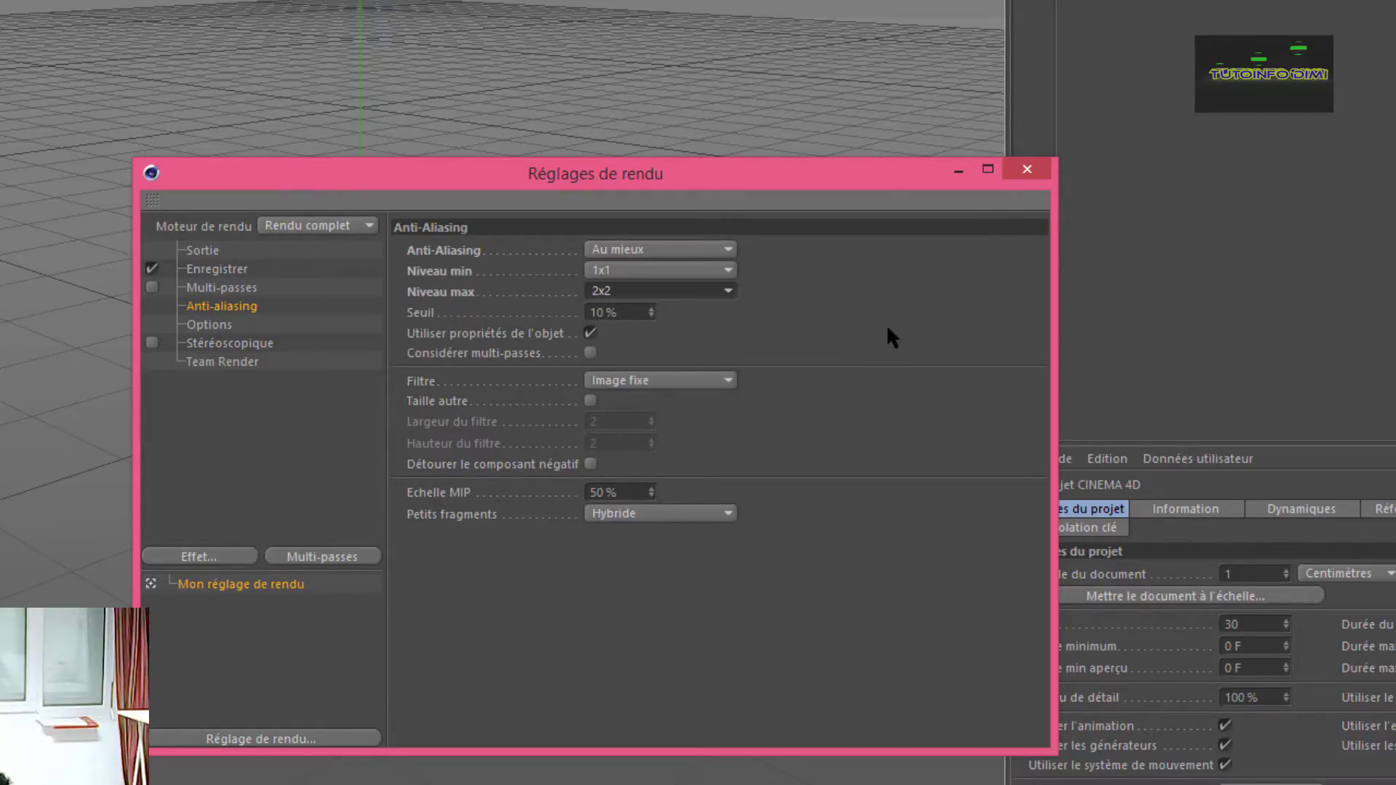
click(708, 287)
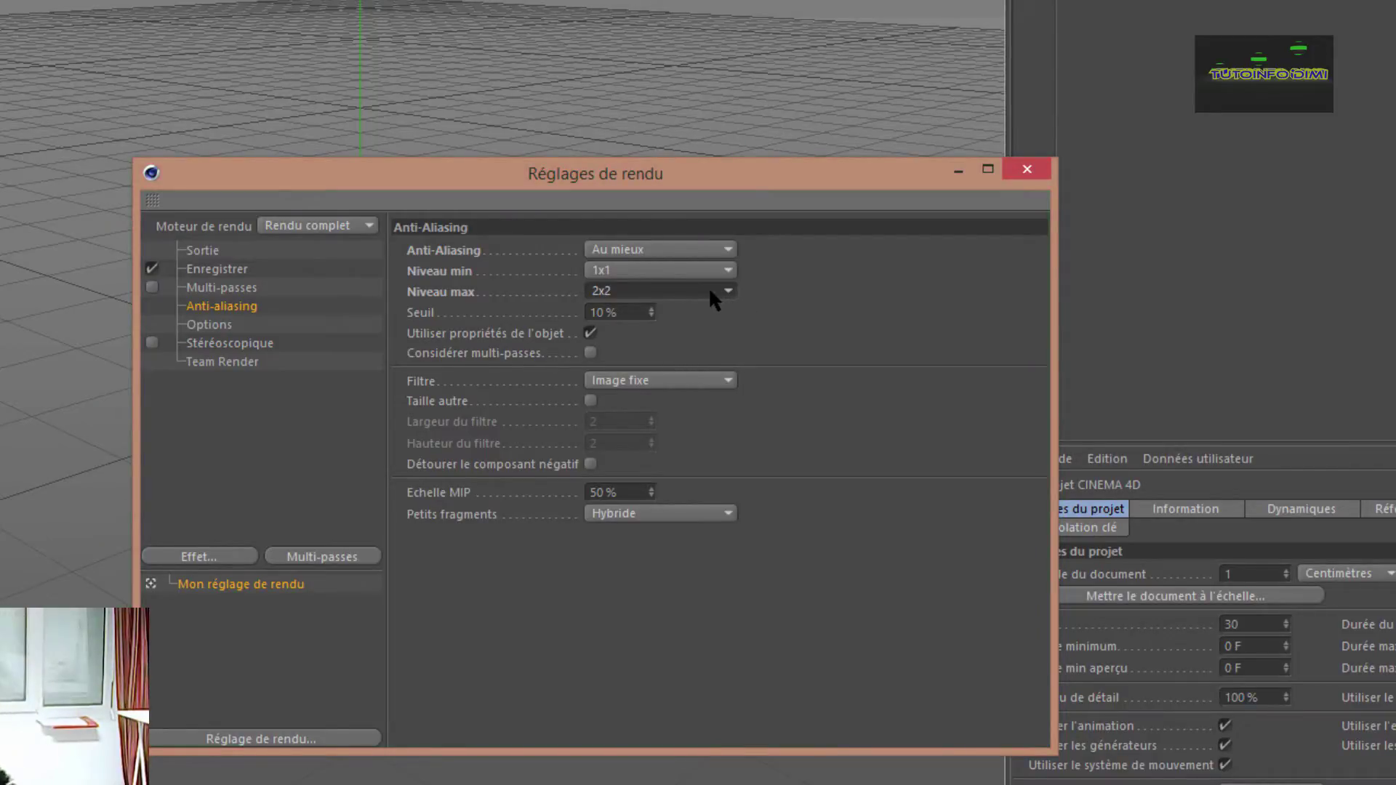
click(1016, 186)
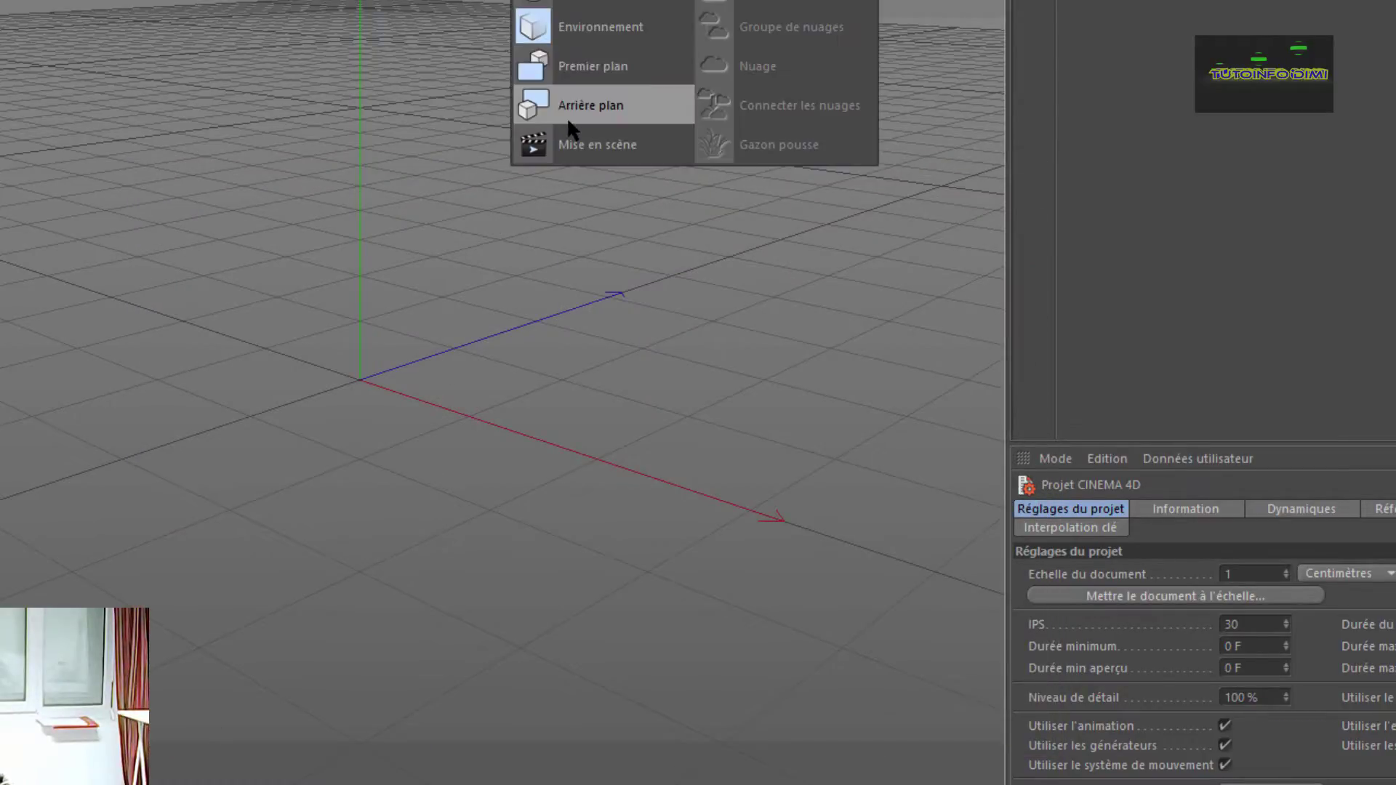
- Add an Arrière plan object and create a new green material with colour RGB 83, 122, 42
click(575, 109)
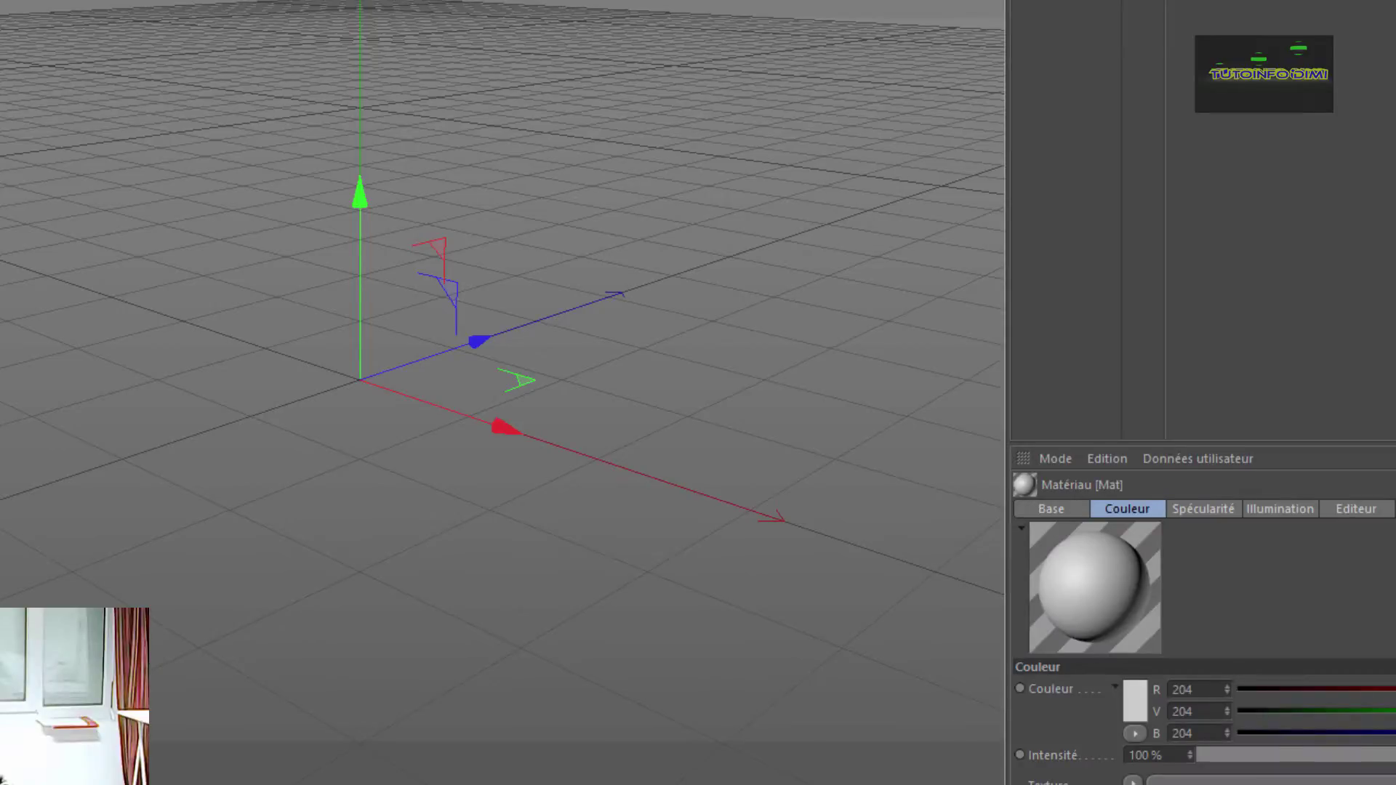
double_click(71, 721)
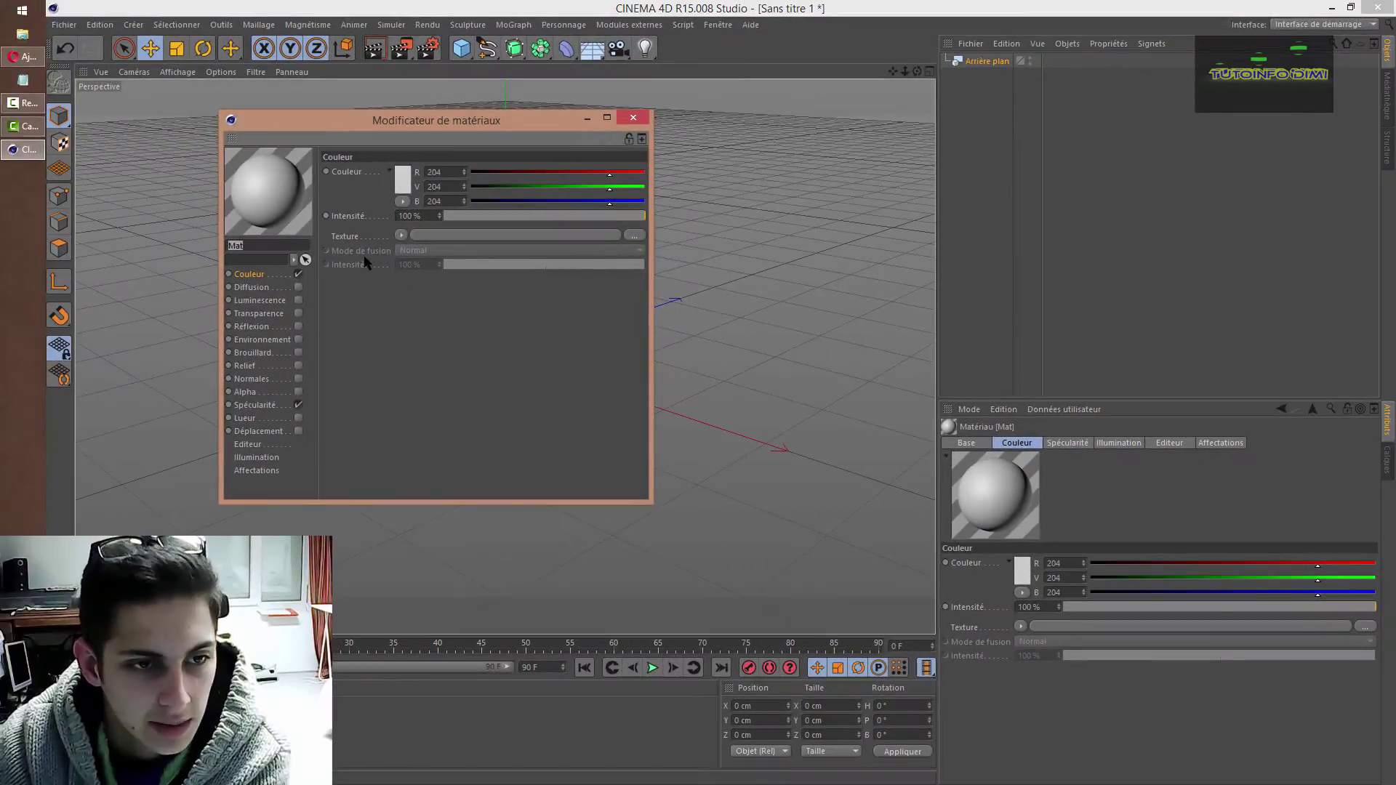
click(403, 181)
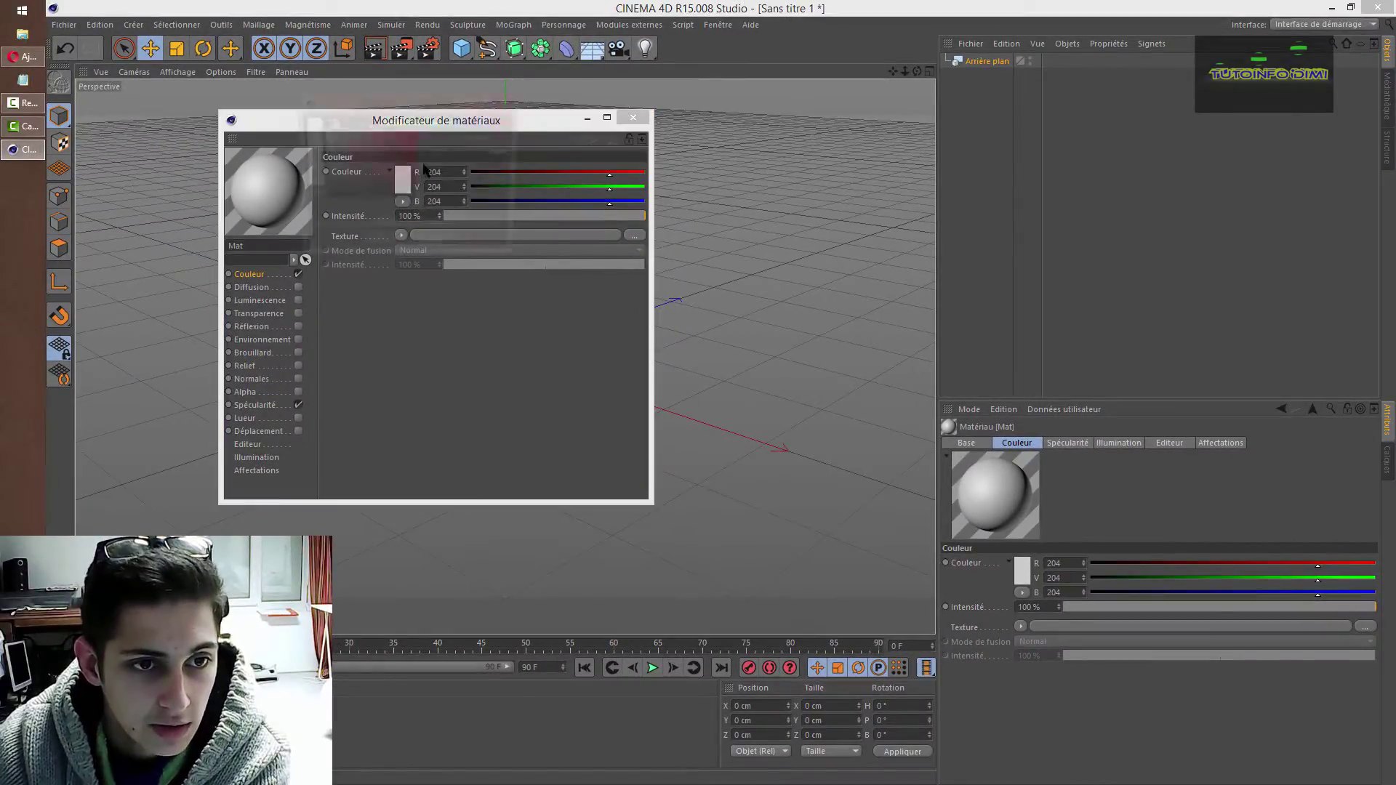
click(405, 125)
click(375, 167)
click(384, 168)
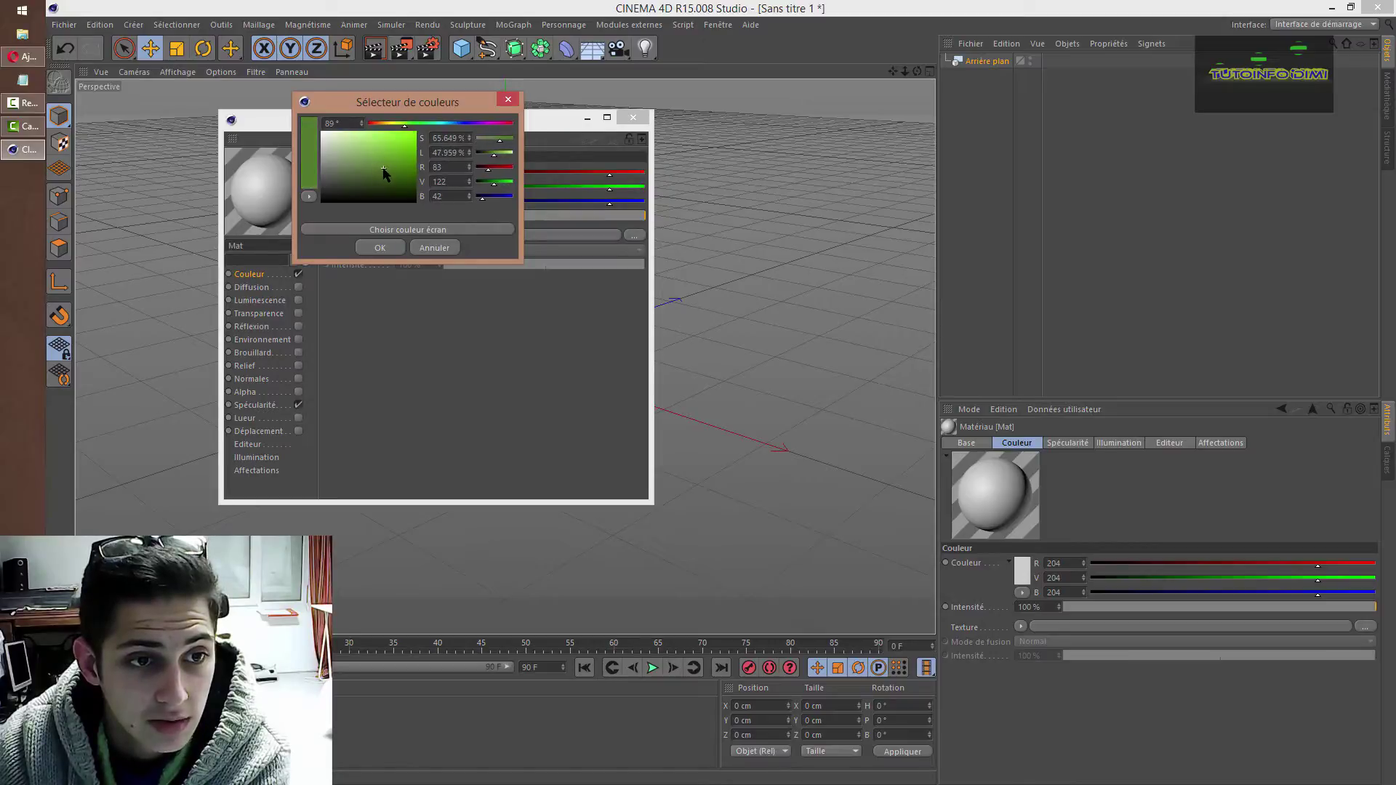
click(393, 248)
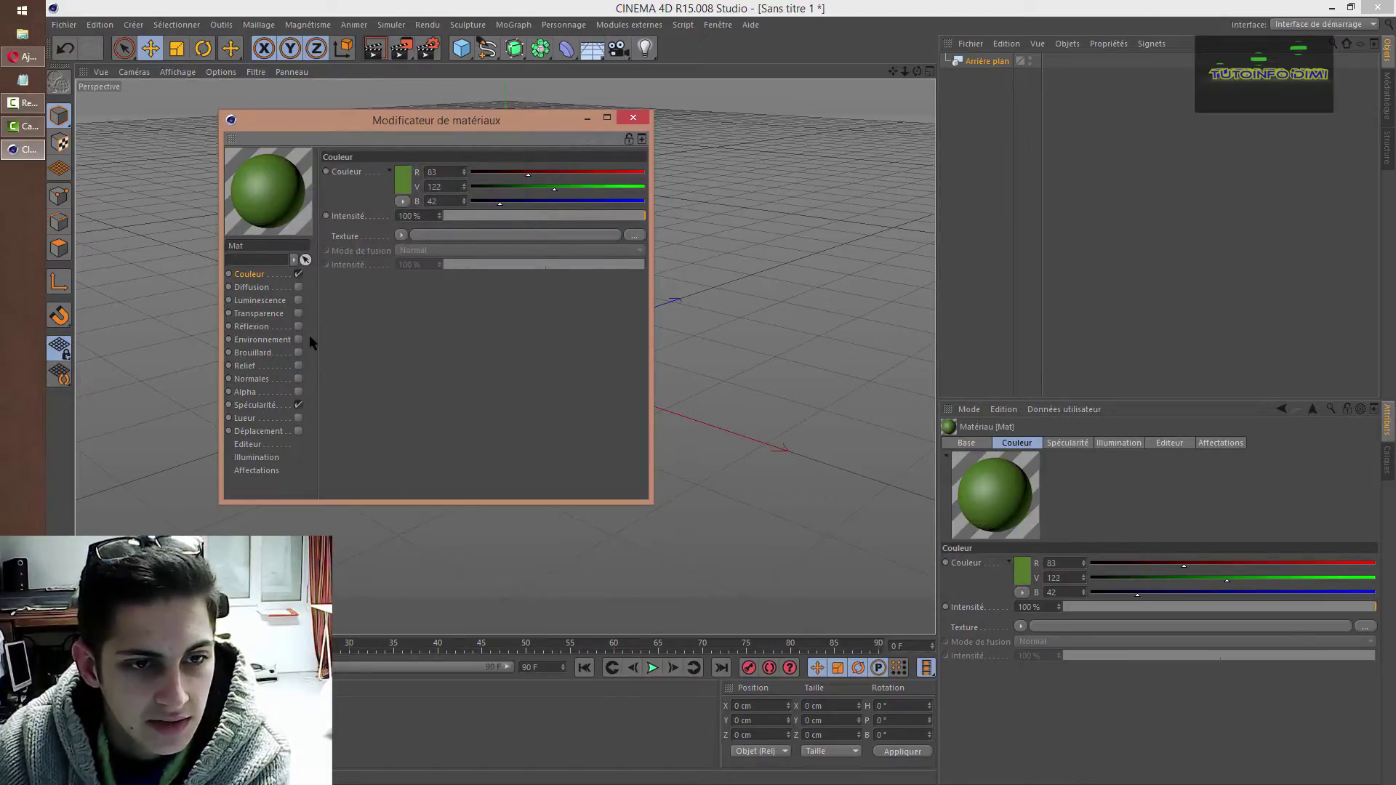
click(634, 118)
- Apply the green material to the Arrière plan object and render the perspective view
drag(972, 123, 989, 62)
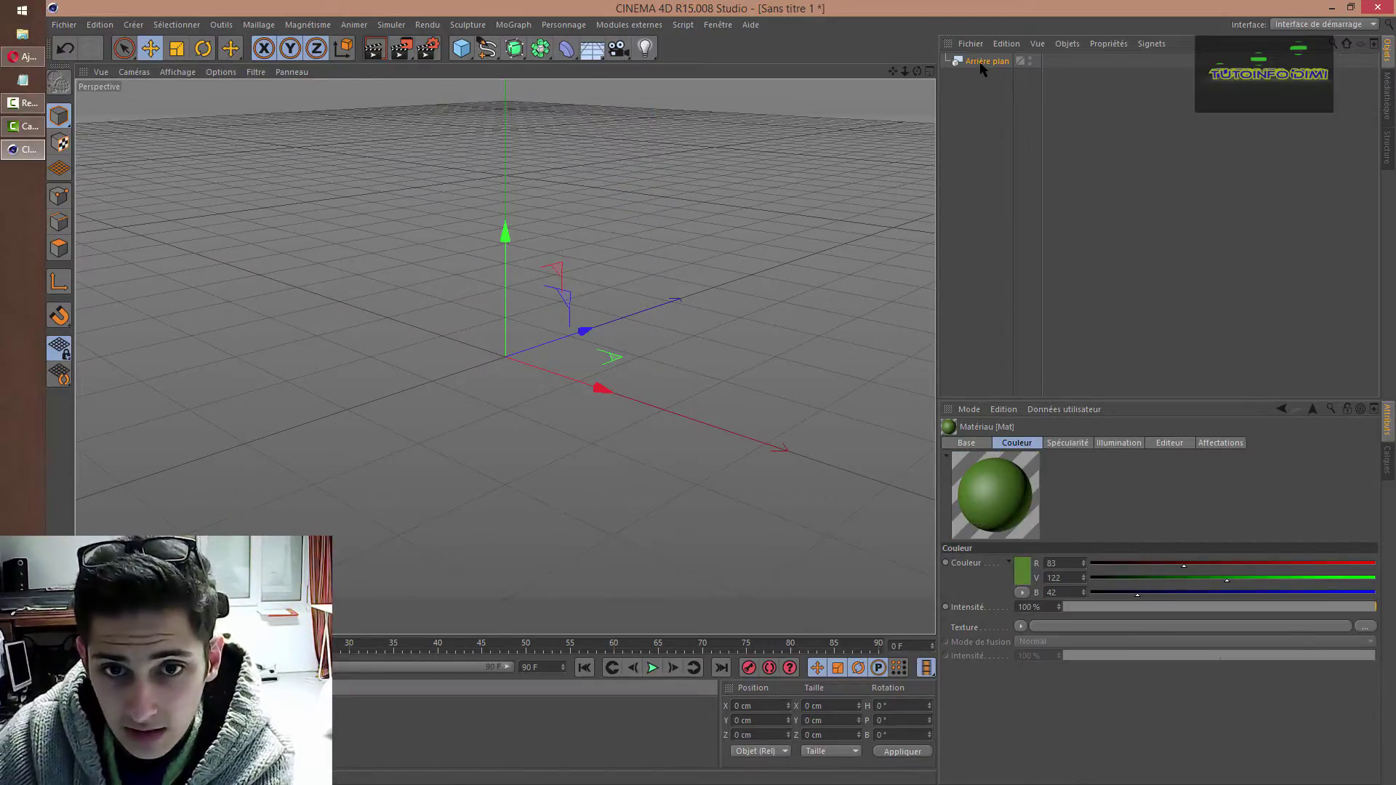
click(375, 48)
click(588, 255)
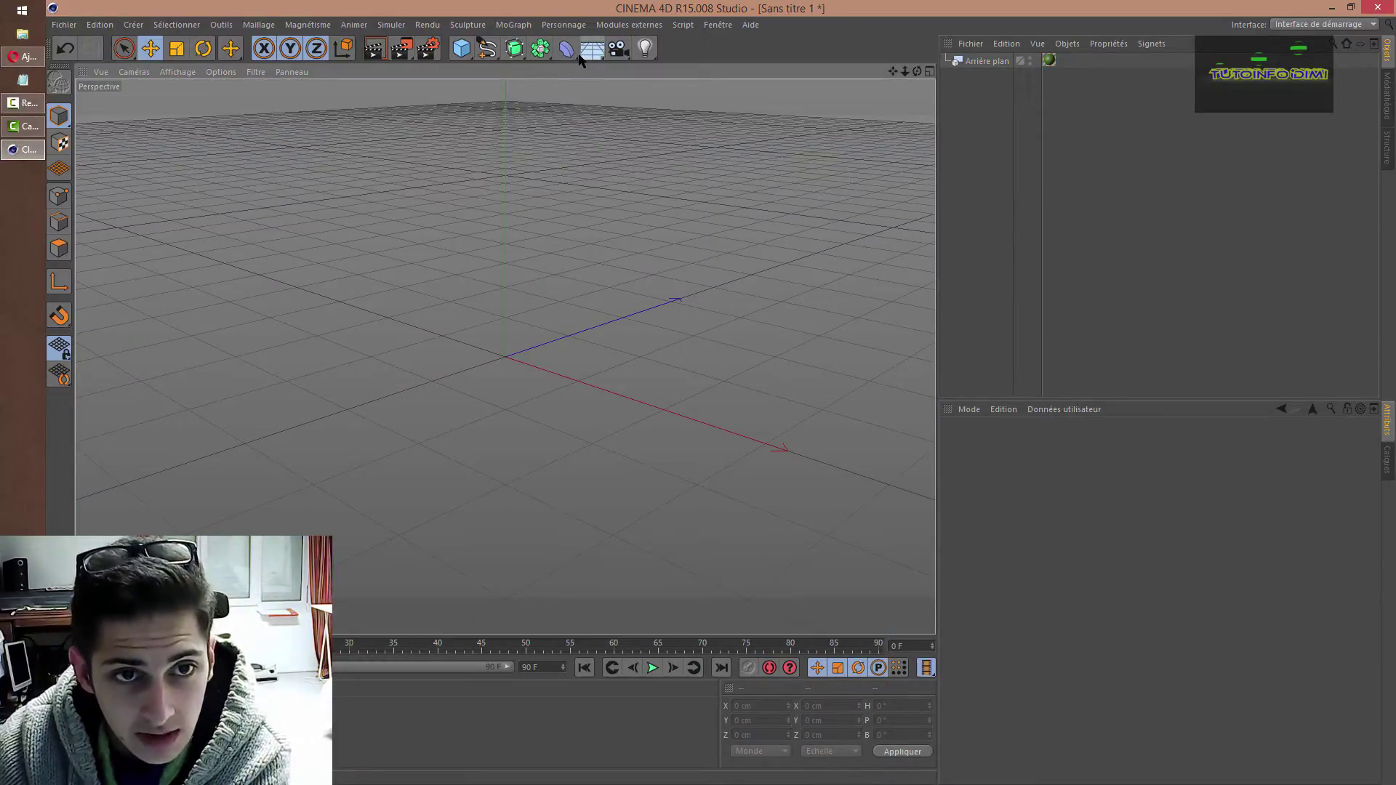
- Add a cube and set its X and Z sizes to 50 cm
click(462, 51)
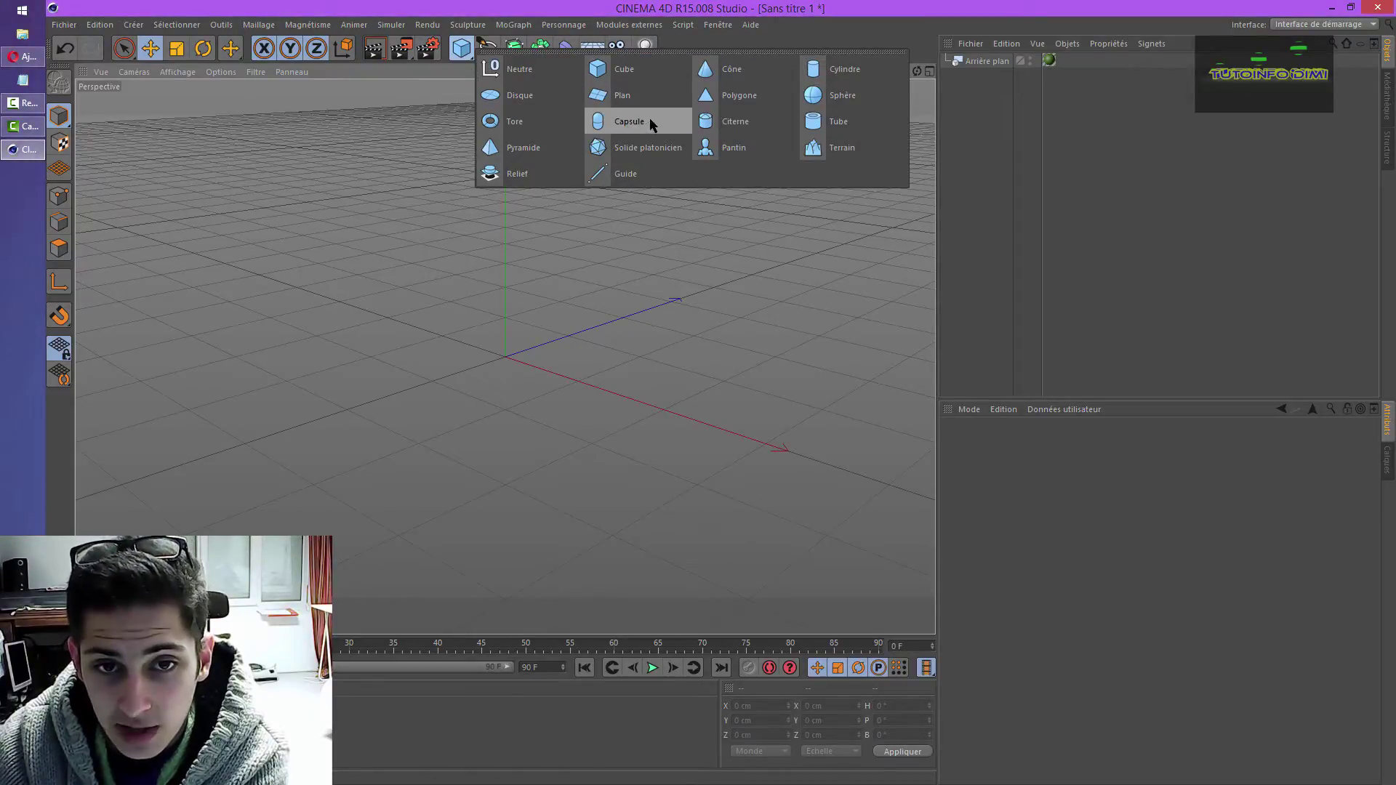
click(626, 71)
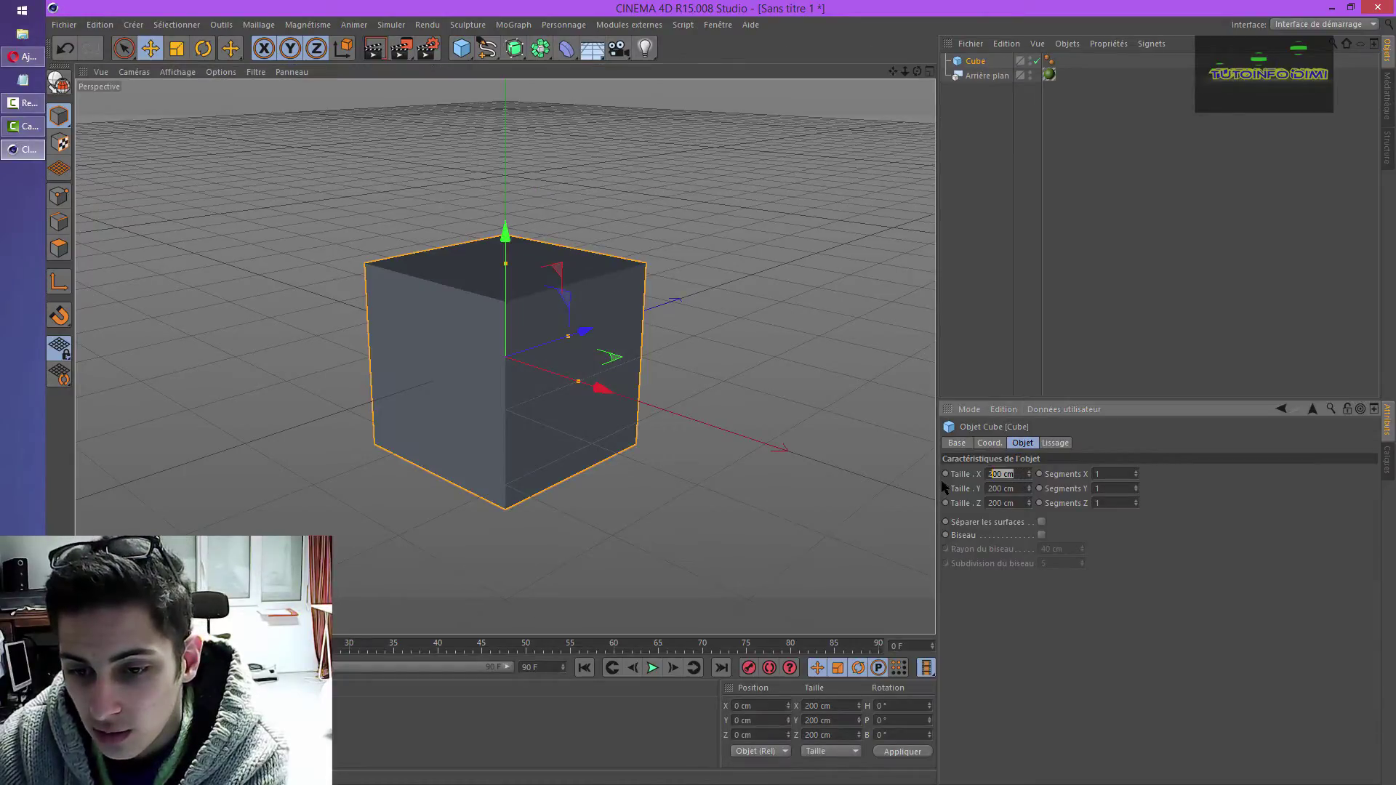
double_click(1006, 474)
text(50)
key(Return)
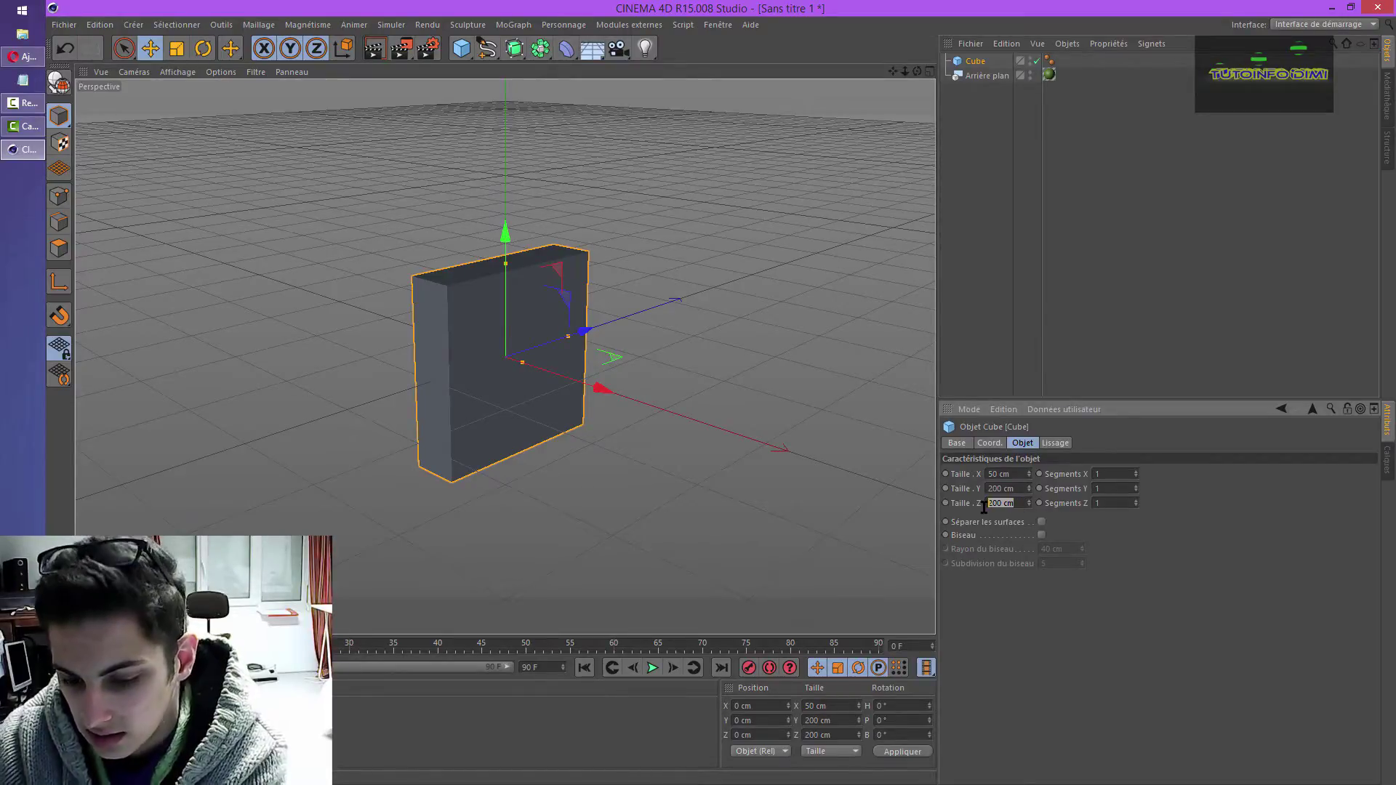
text(50)
key(Return)
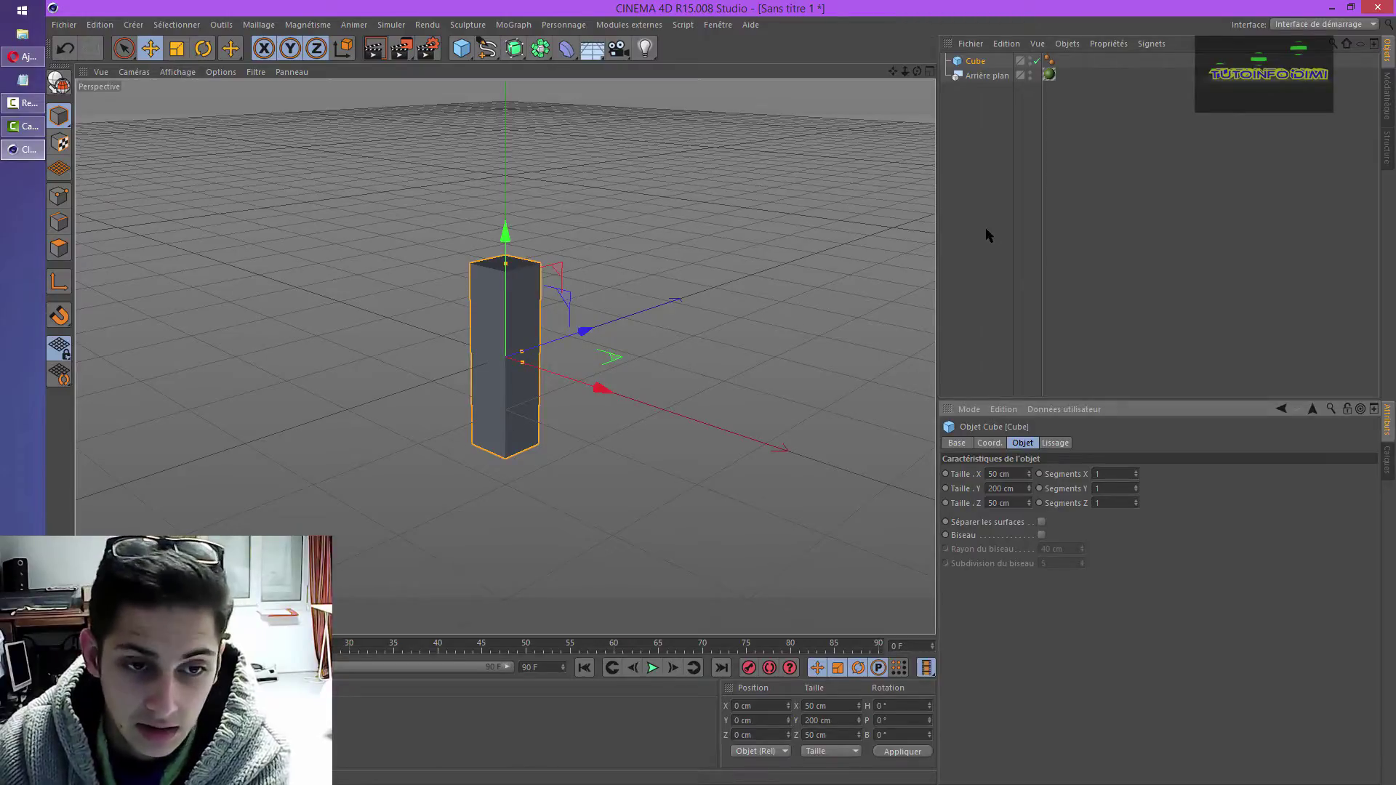
click(979, 174)
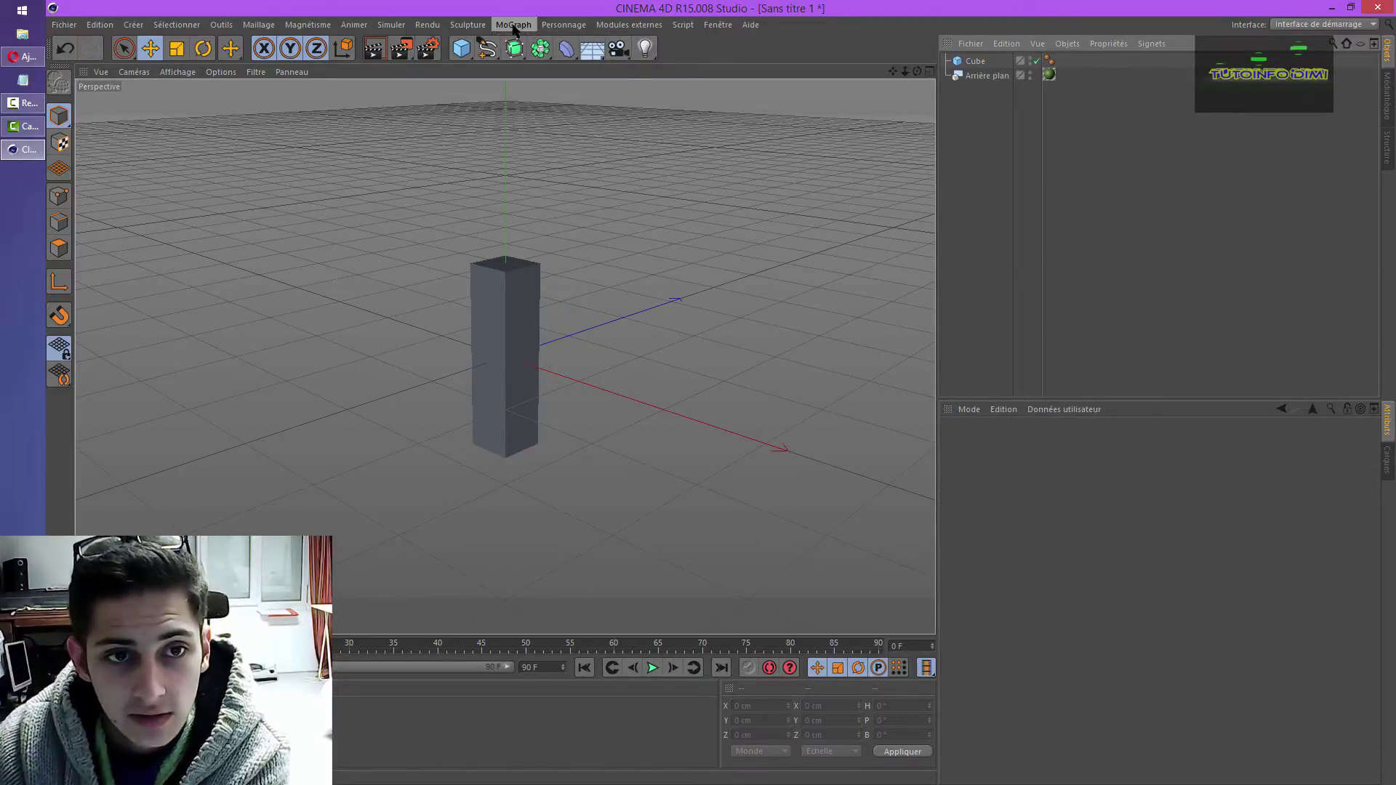
- Add a MoGraph Cloneur and nest the cube inside it
click(514, 24)
click(526, 134)
drag(983, 76, 979, 62)
click(981, 62)
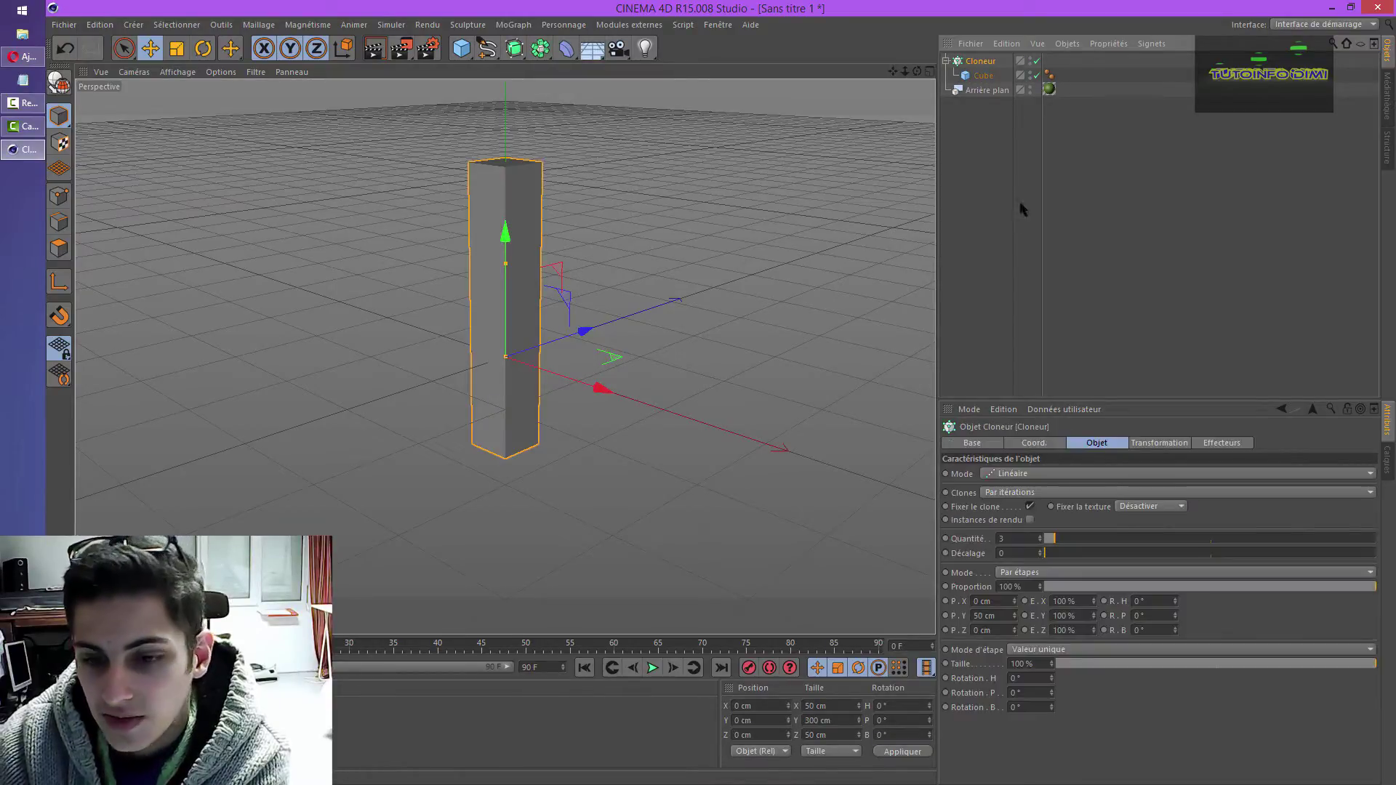
- Switch the Cloneur to Répartition sur une grille mode and set its Z quantity to 2
click(1019, 475)
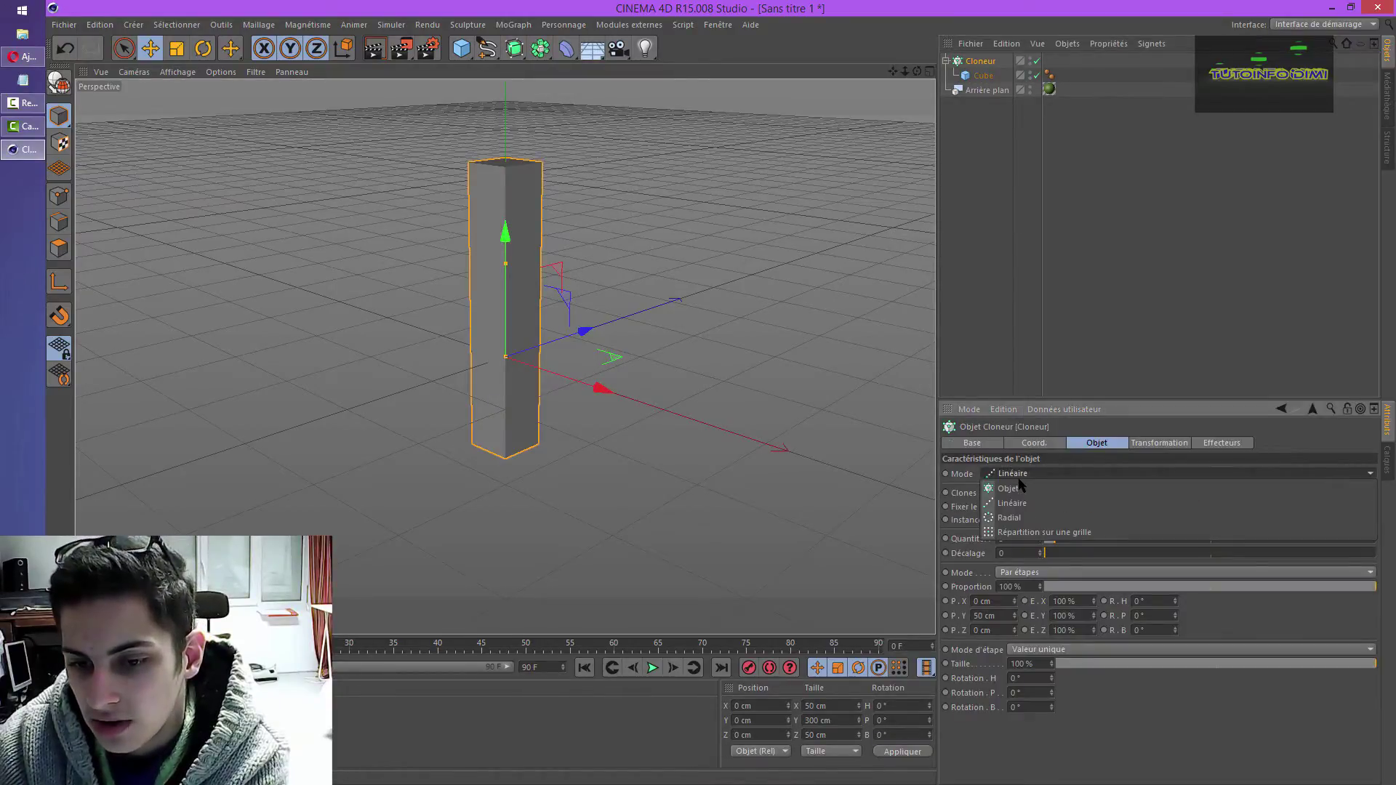
click(1026, 533)
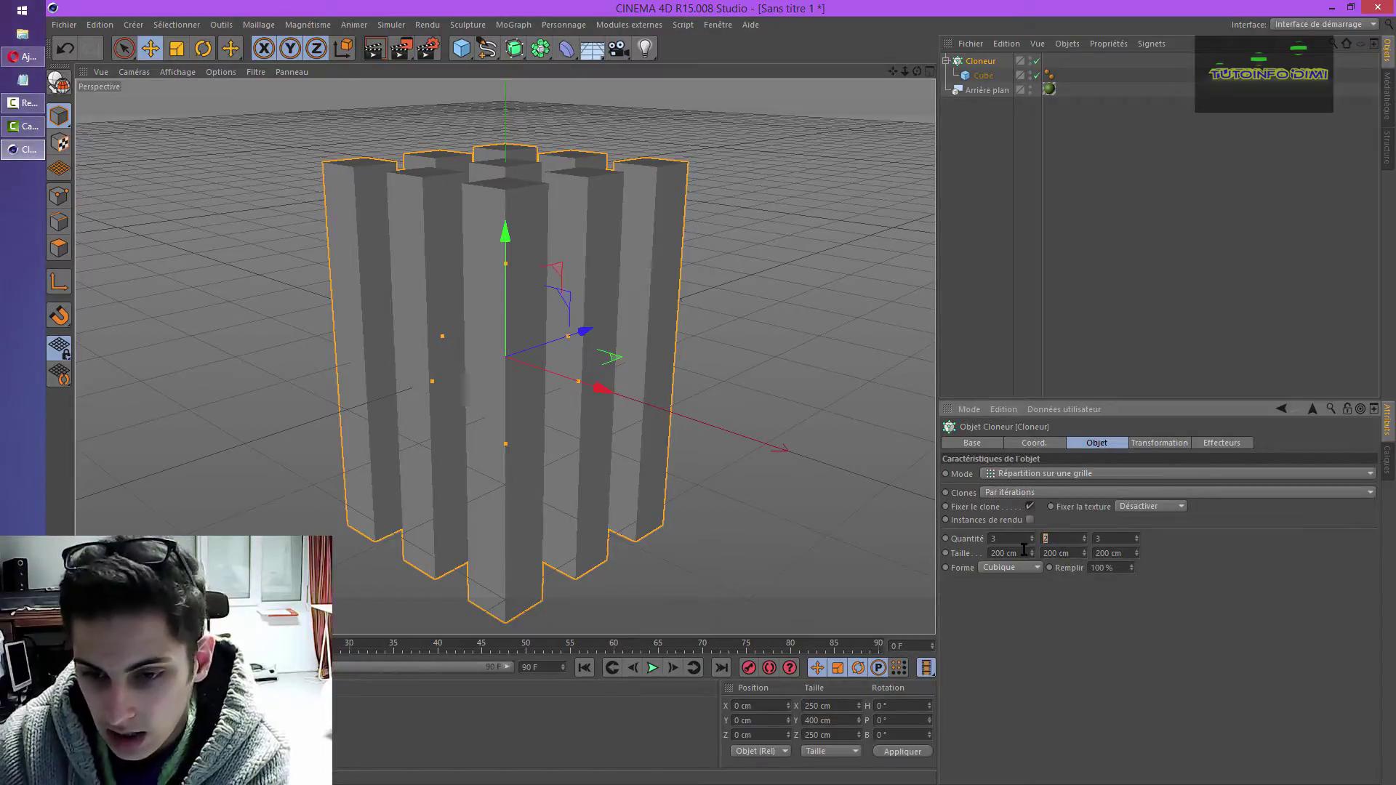
key(Return)
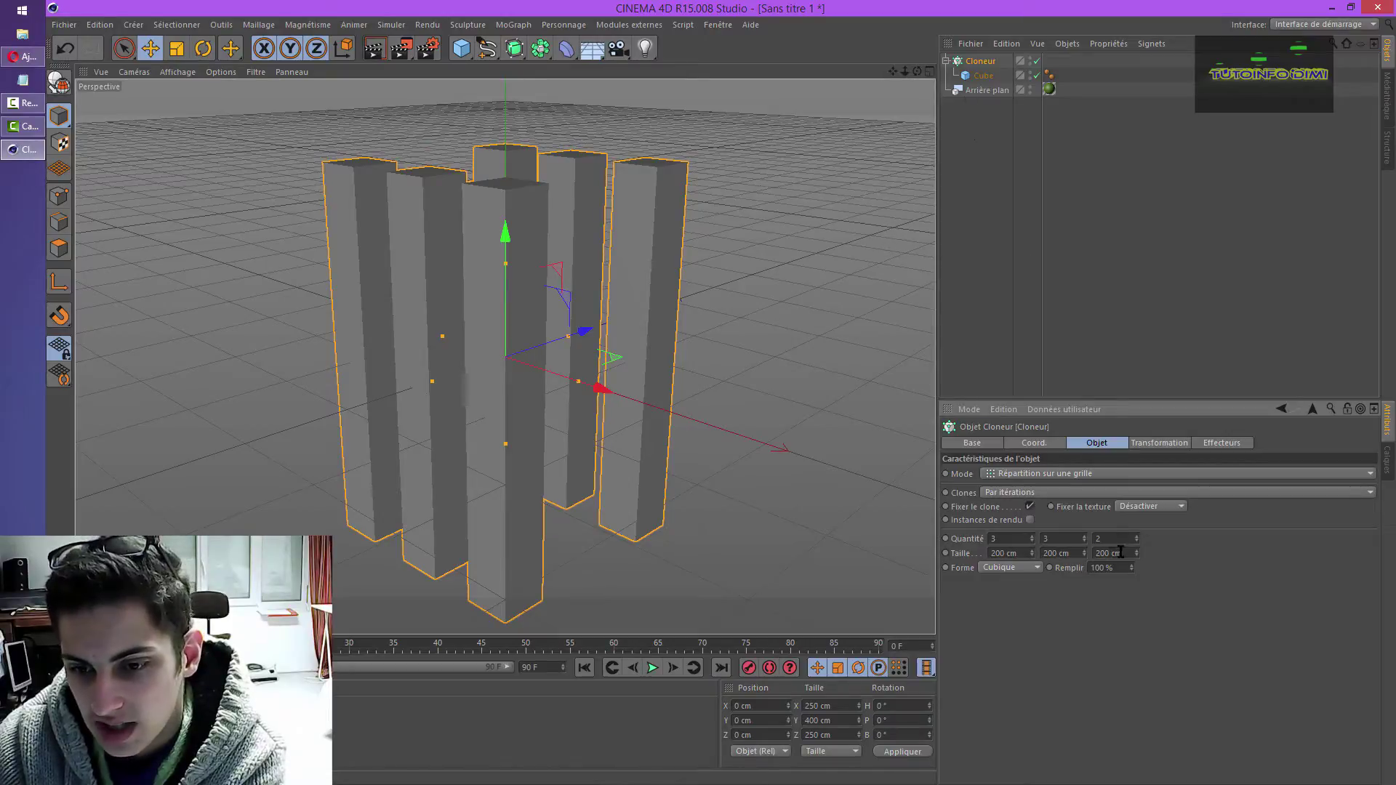
- Narrow the clone grid's Z size to about 80 cm, bringing the two rows of columns closer together
alt+drag(722, 389, 791, 160)
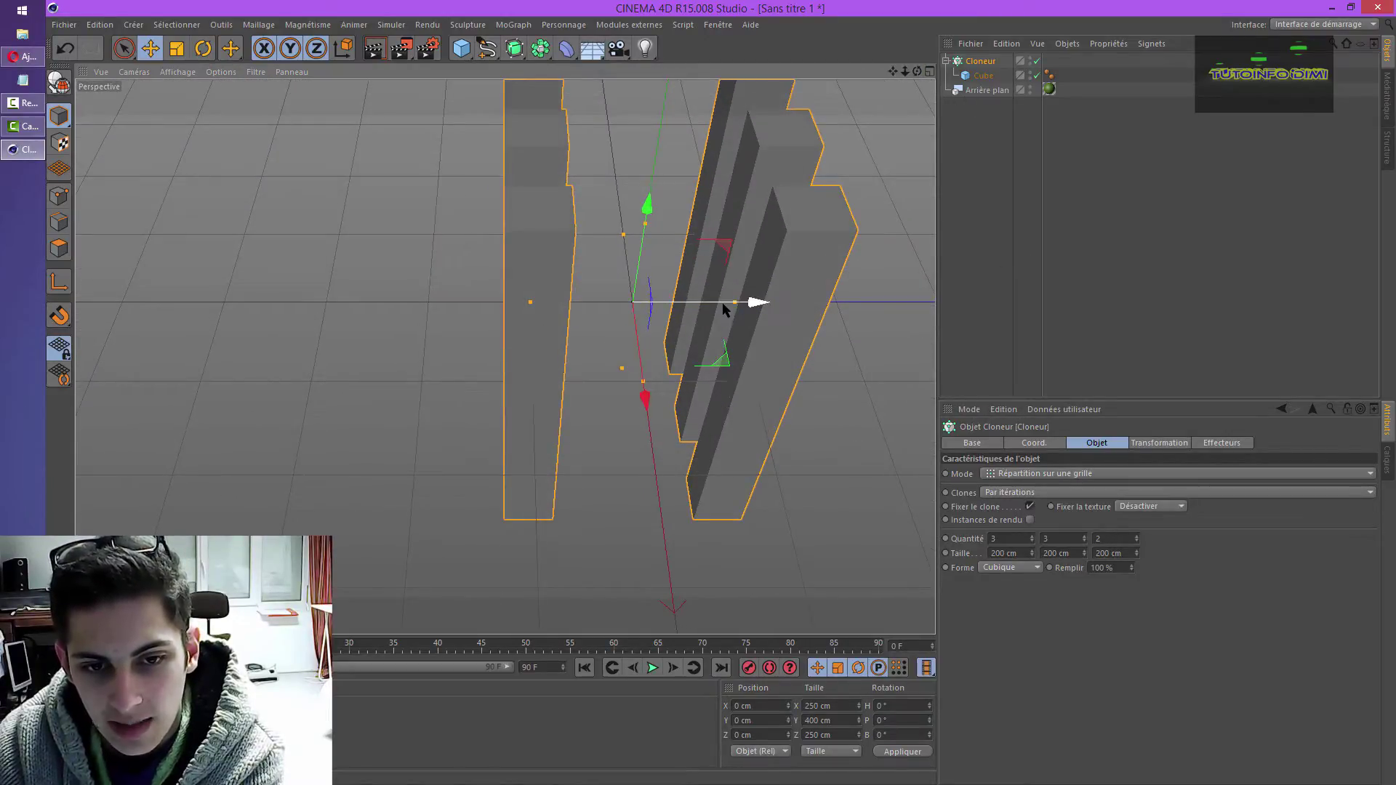
drag(734, 304, 672, 294)
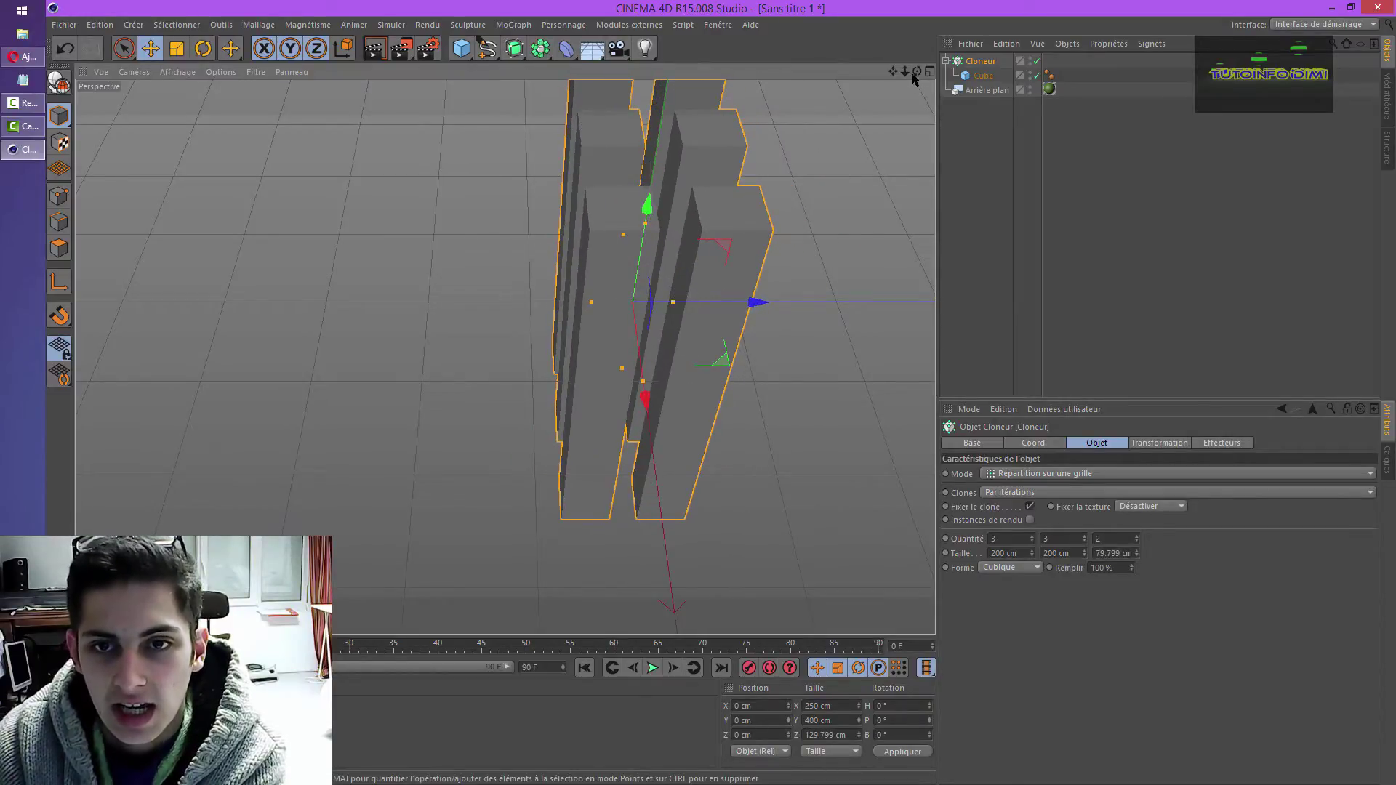
drag(916, 73, 720, 391)
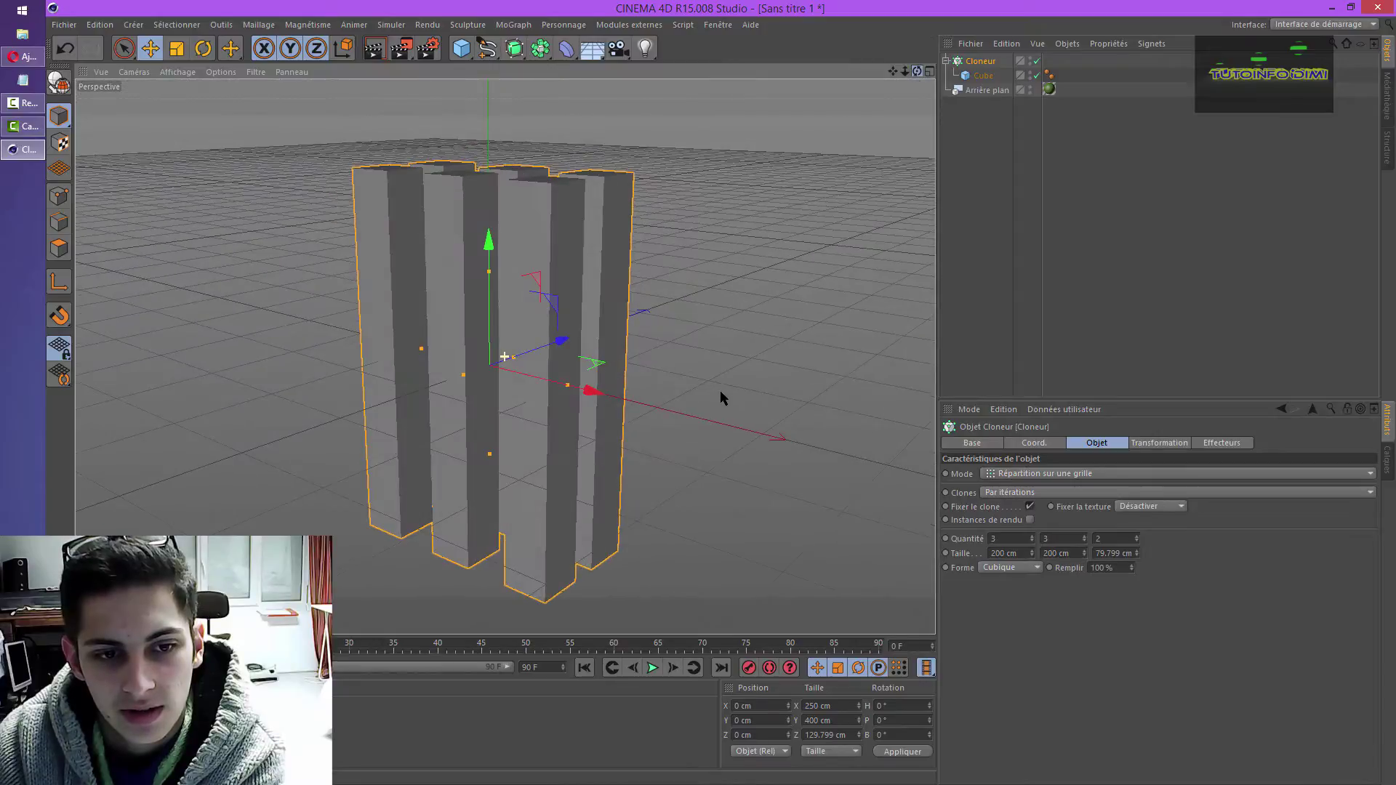
- Replace the Arrière plan object with a new Sol floor carrying the green material
click(592, 49)
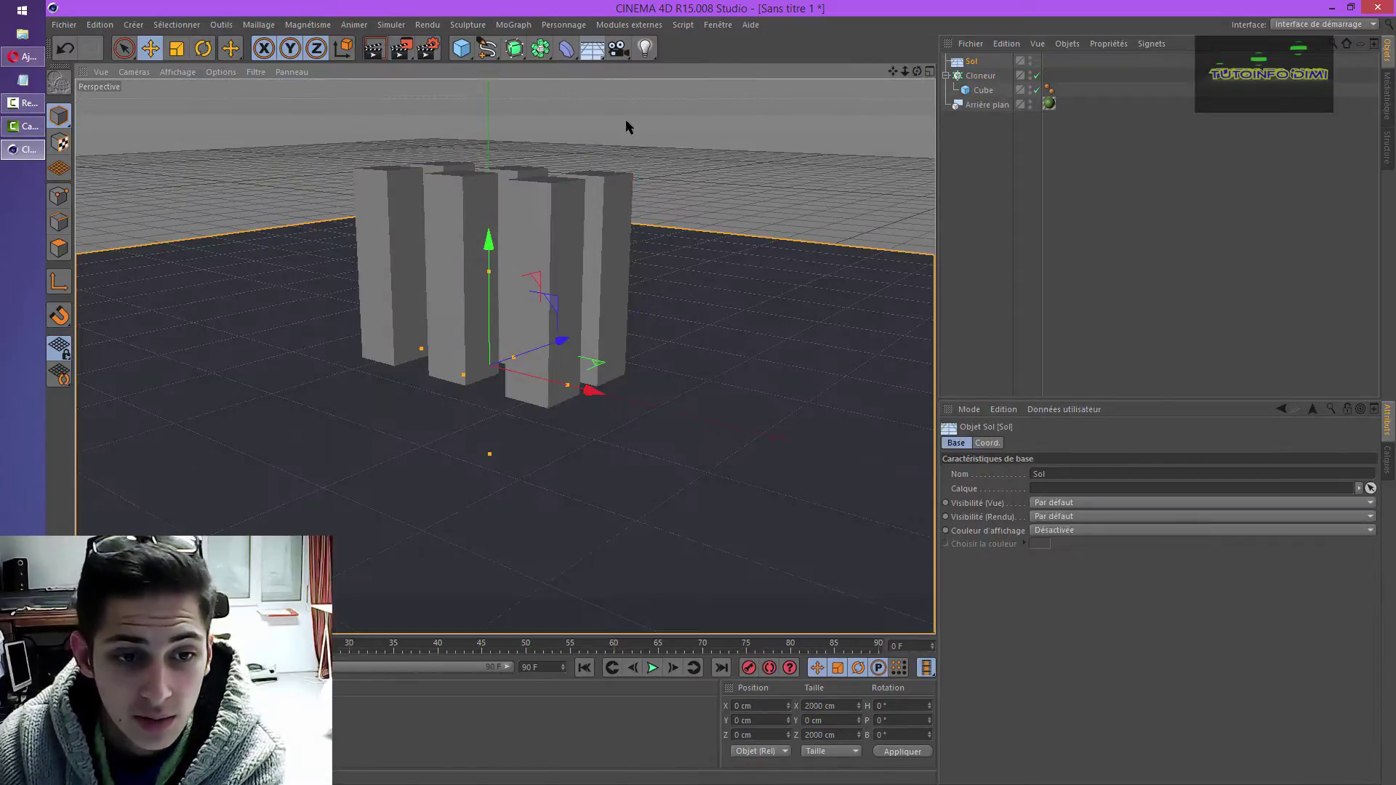
click(1006, 203)
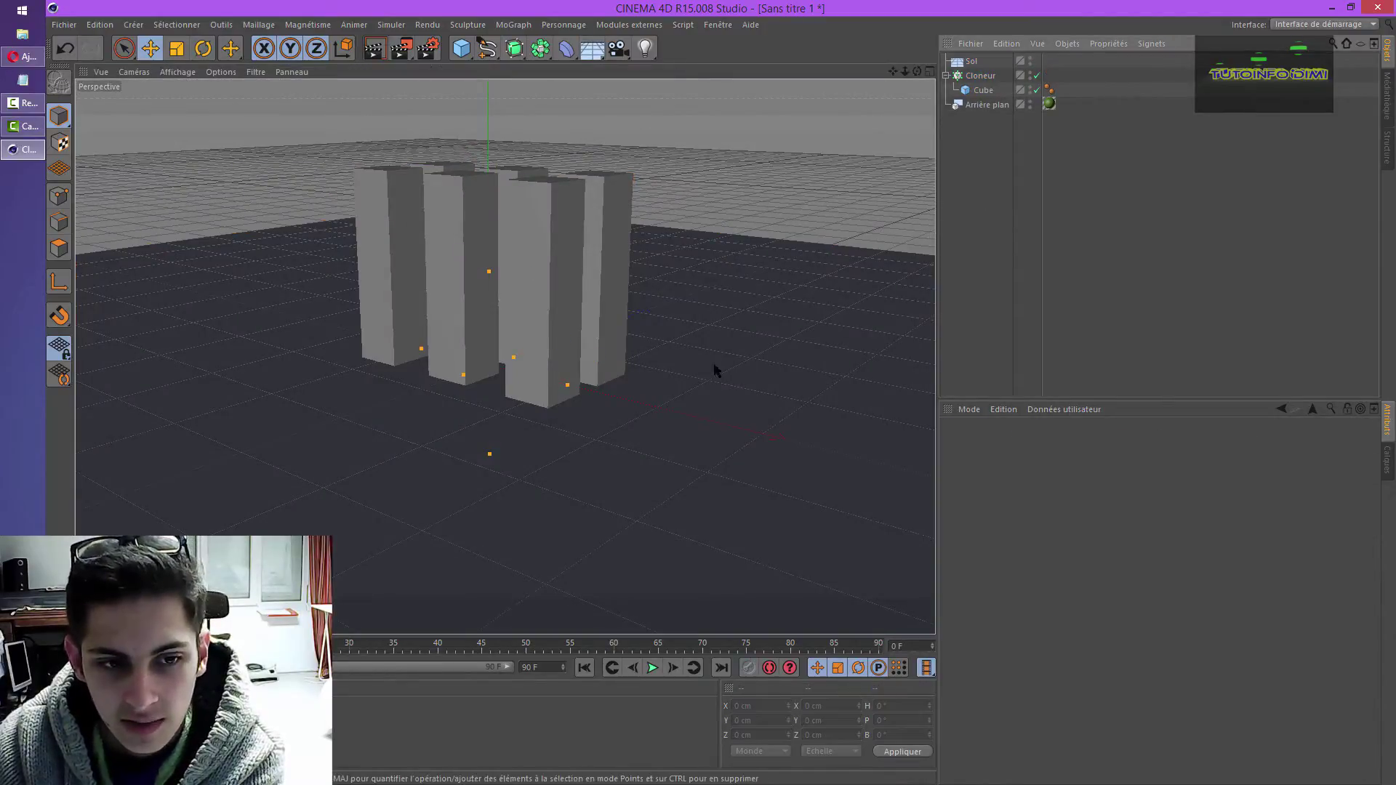
click(22, 713)
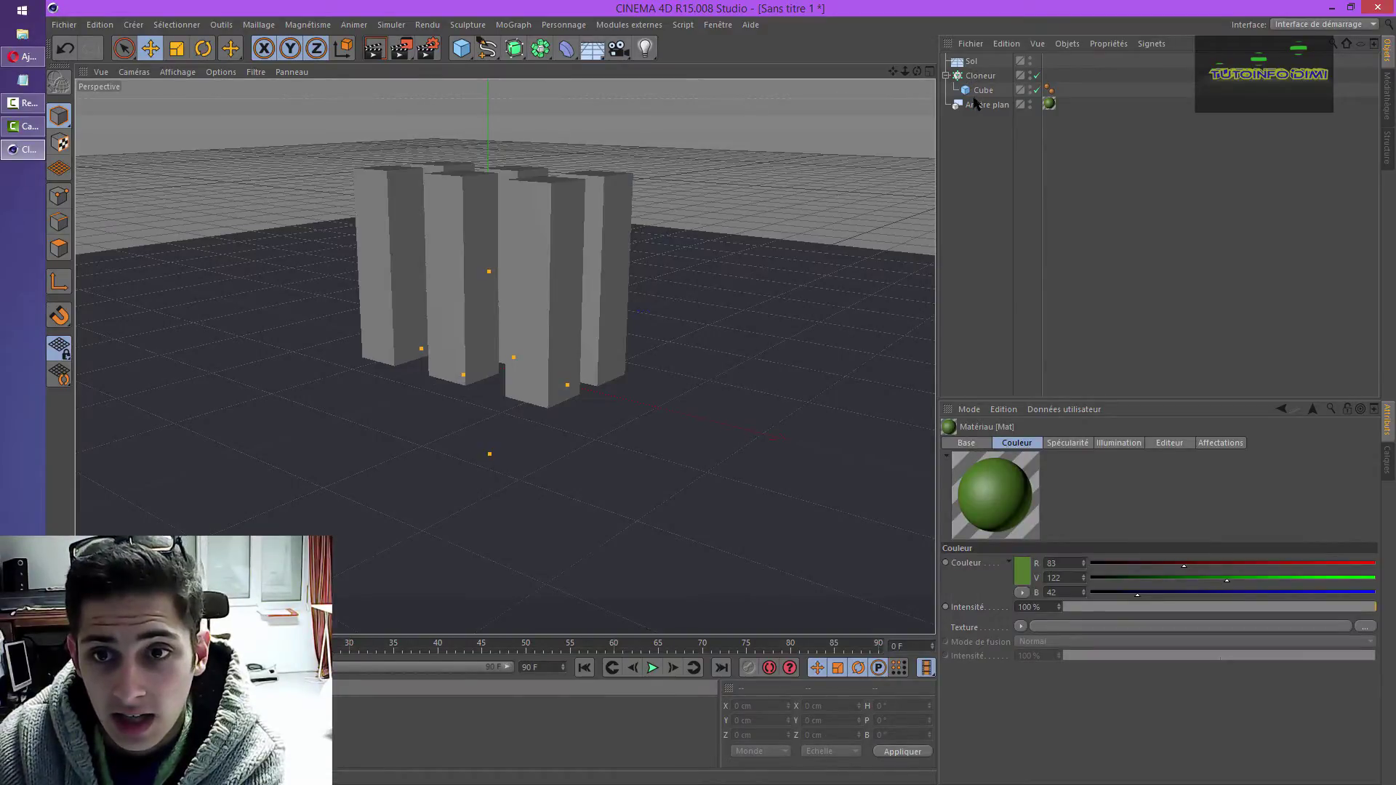
click(977, 104)
key(Delete)
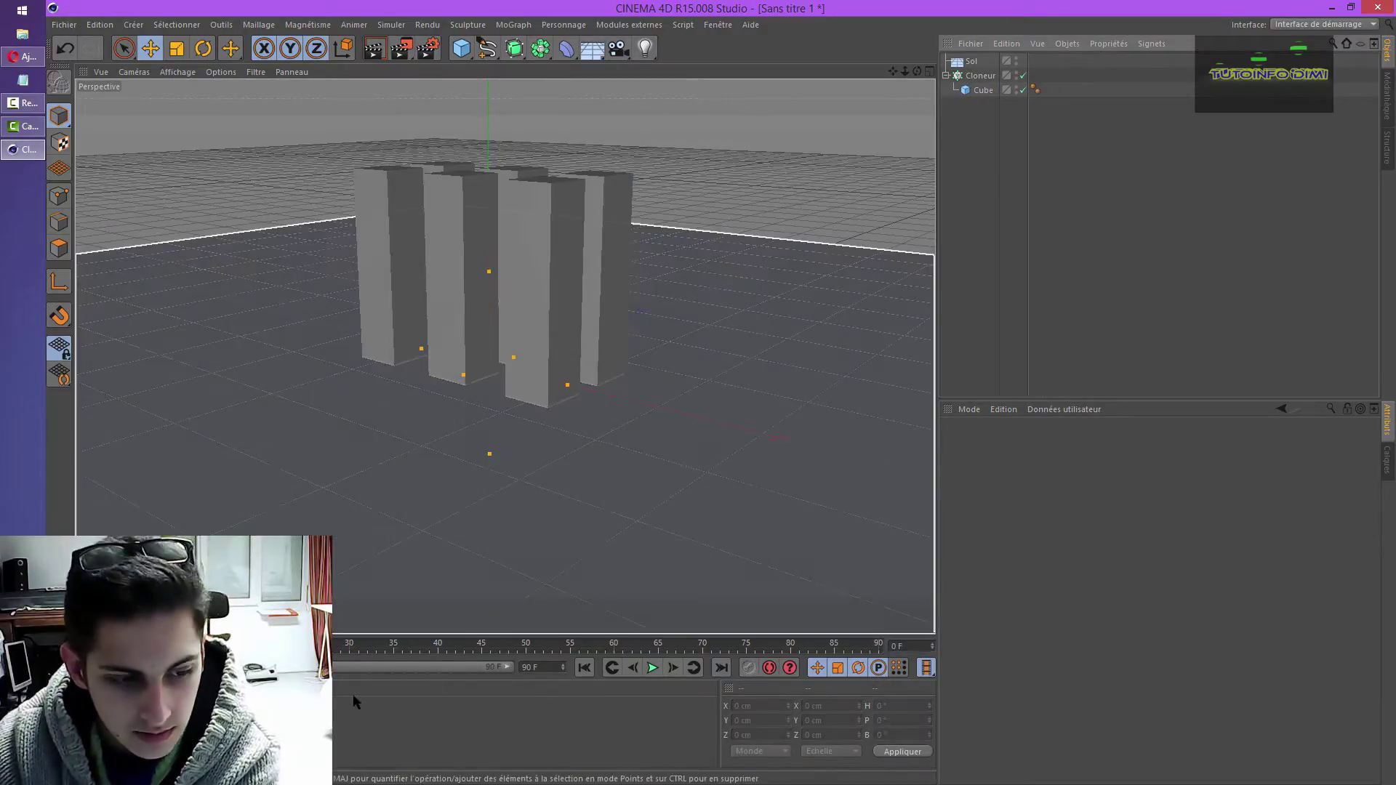
drag(982, 91, 974, 62)
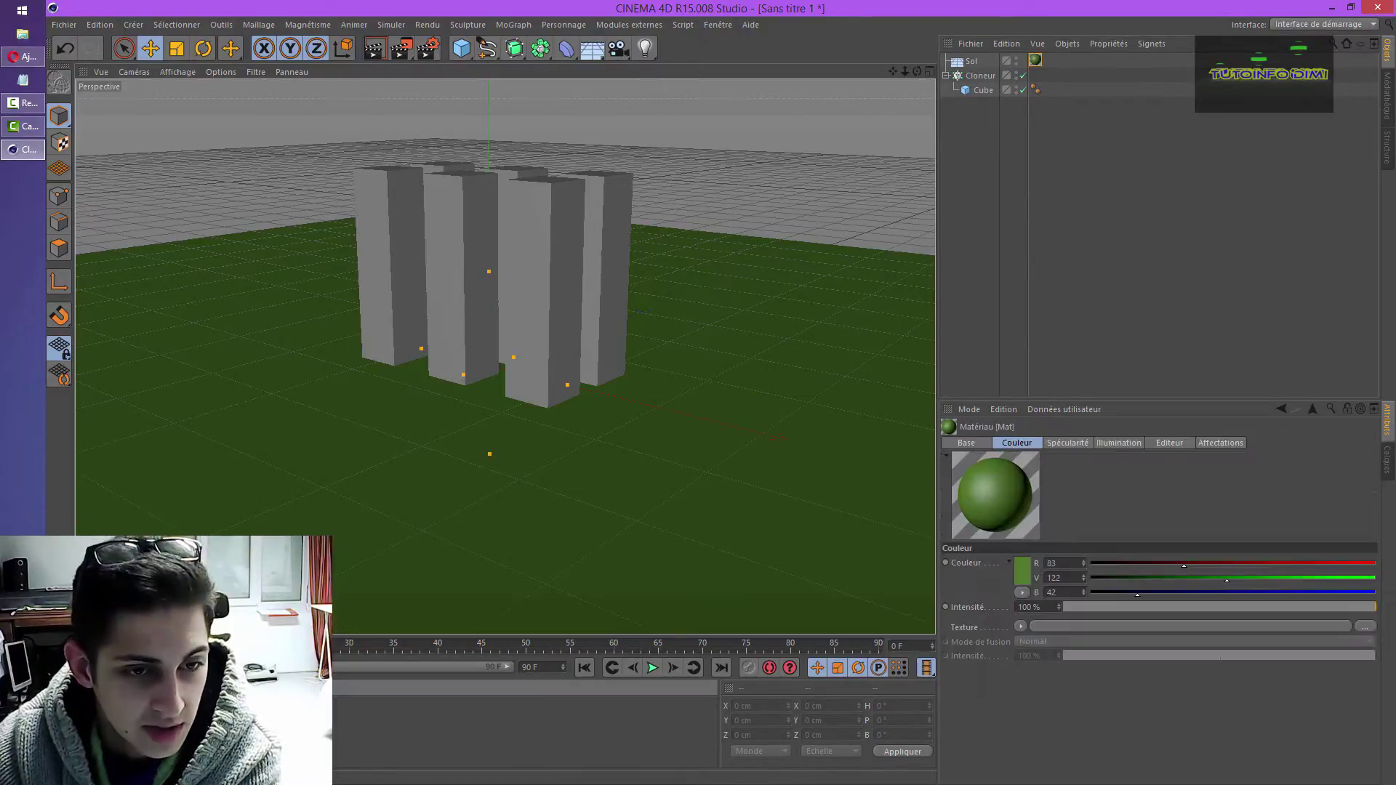
- Enable Réflexion on the green material at 50 % intensity with a Fresnel texture mixed at 50 %
double_click(1035, 59)
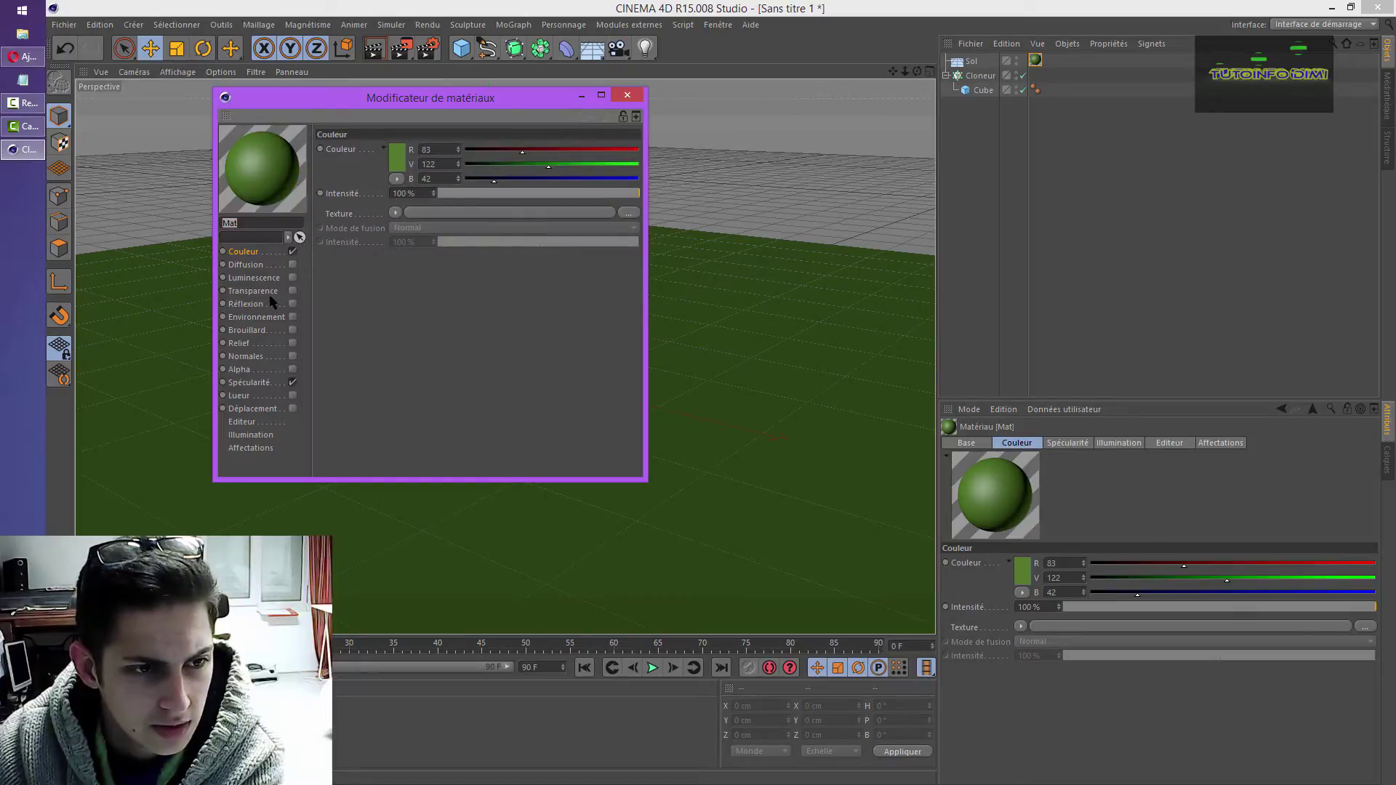
click(292, 304)
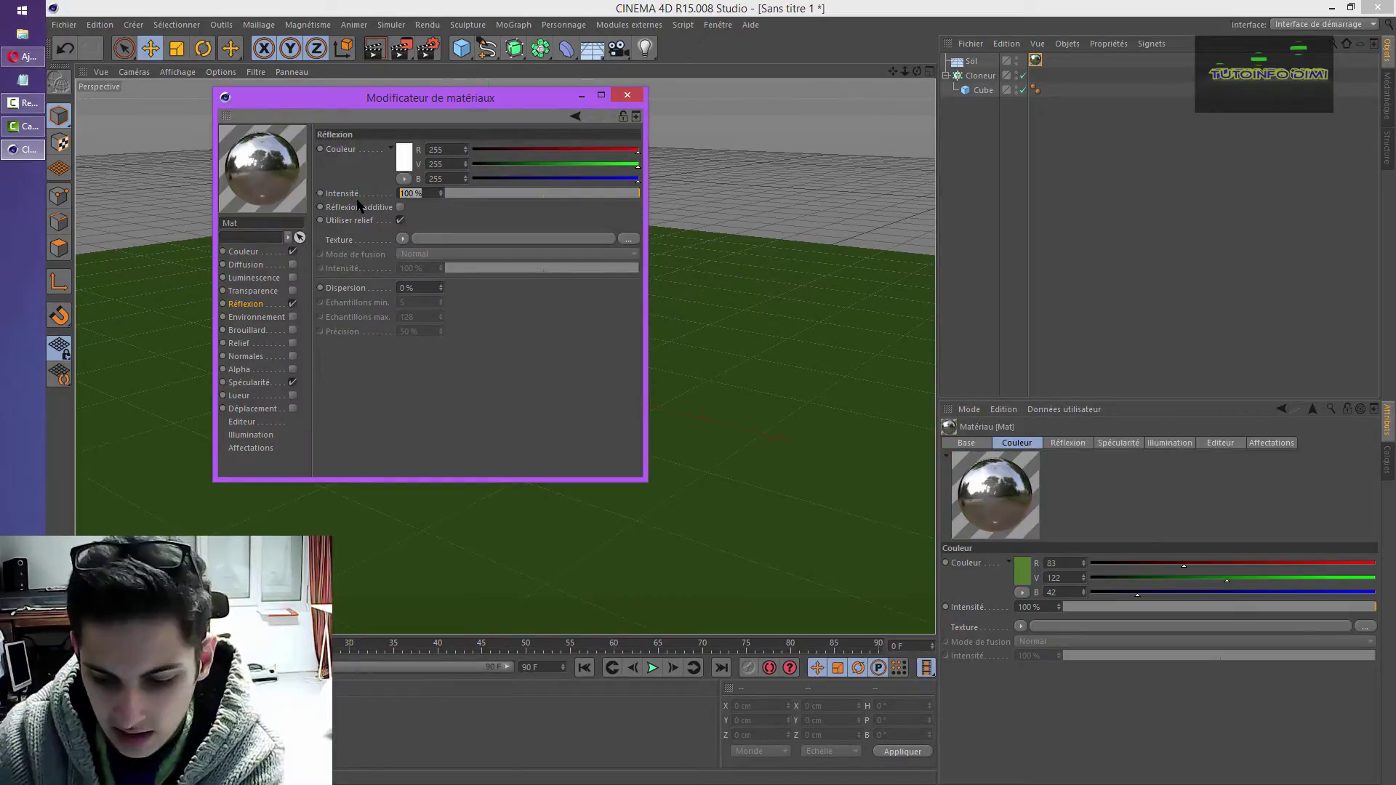
click(402, 238)
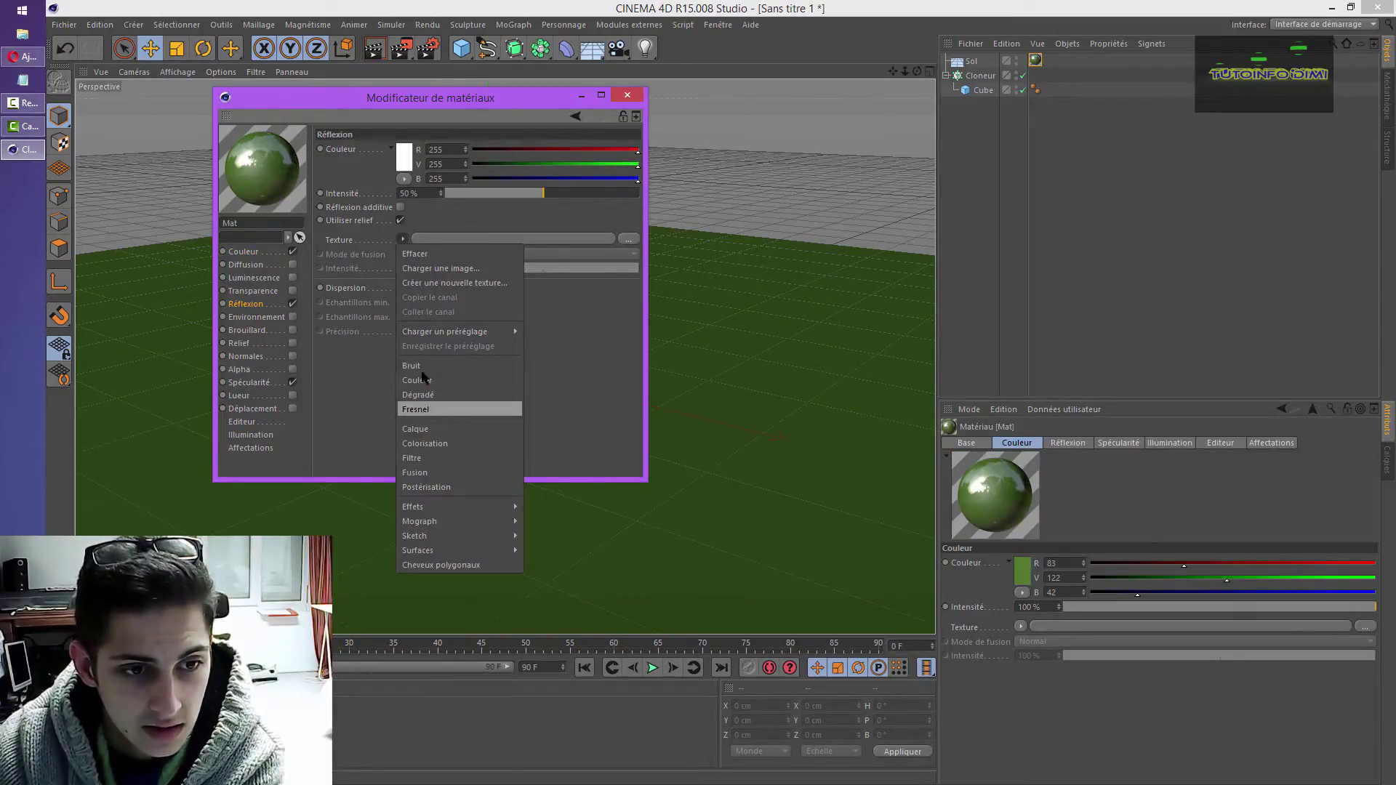
click(422, 404)
text(0)
key(Return)
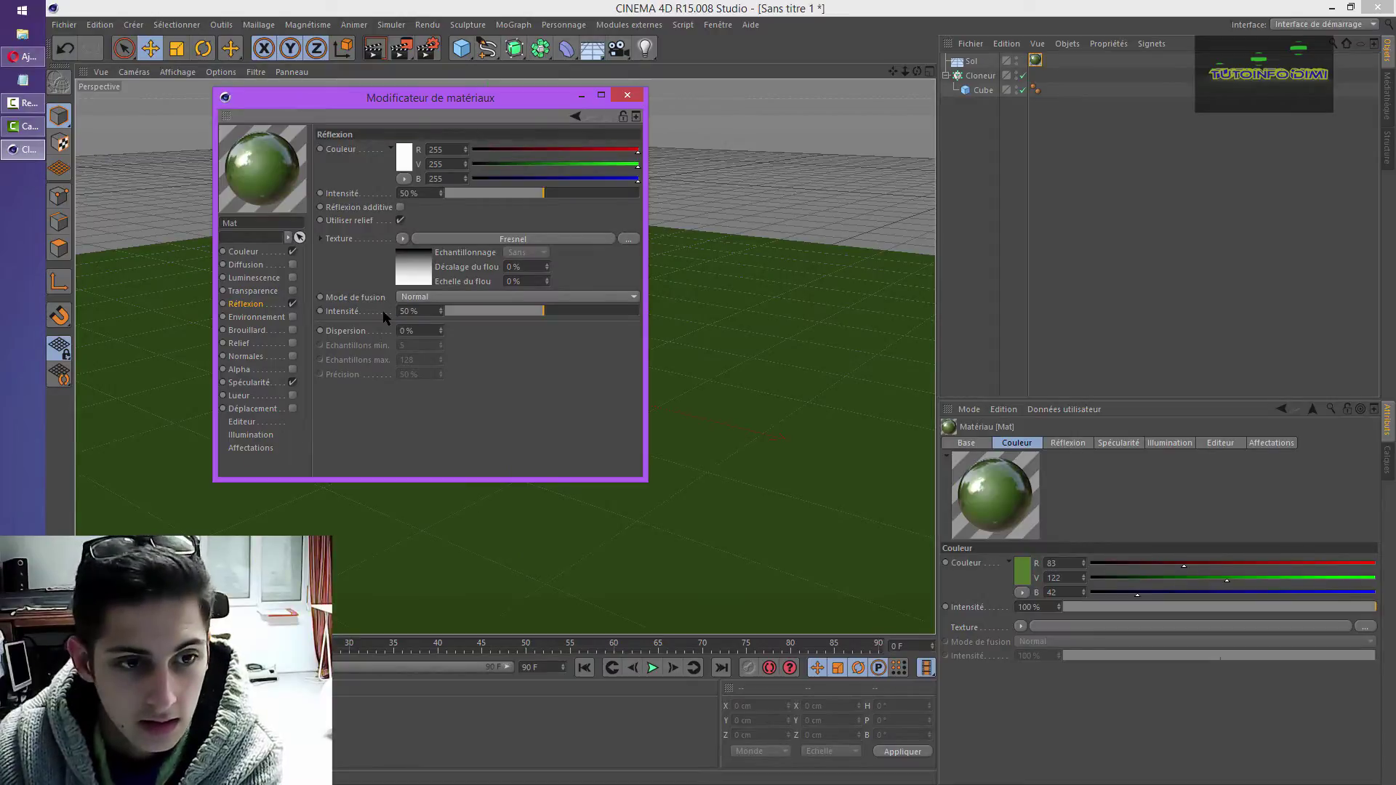
click(630, 95)
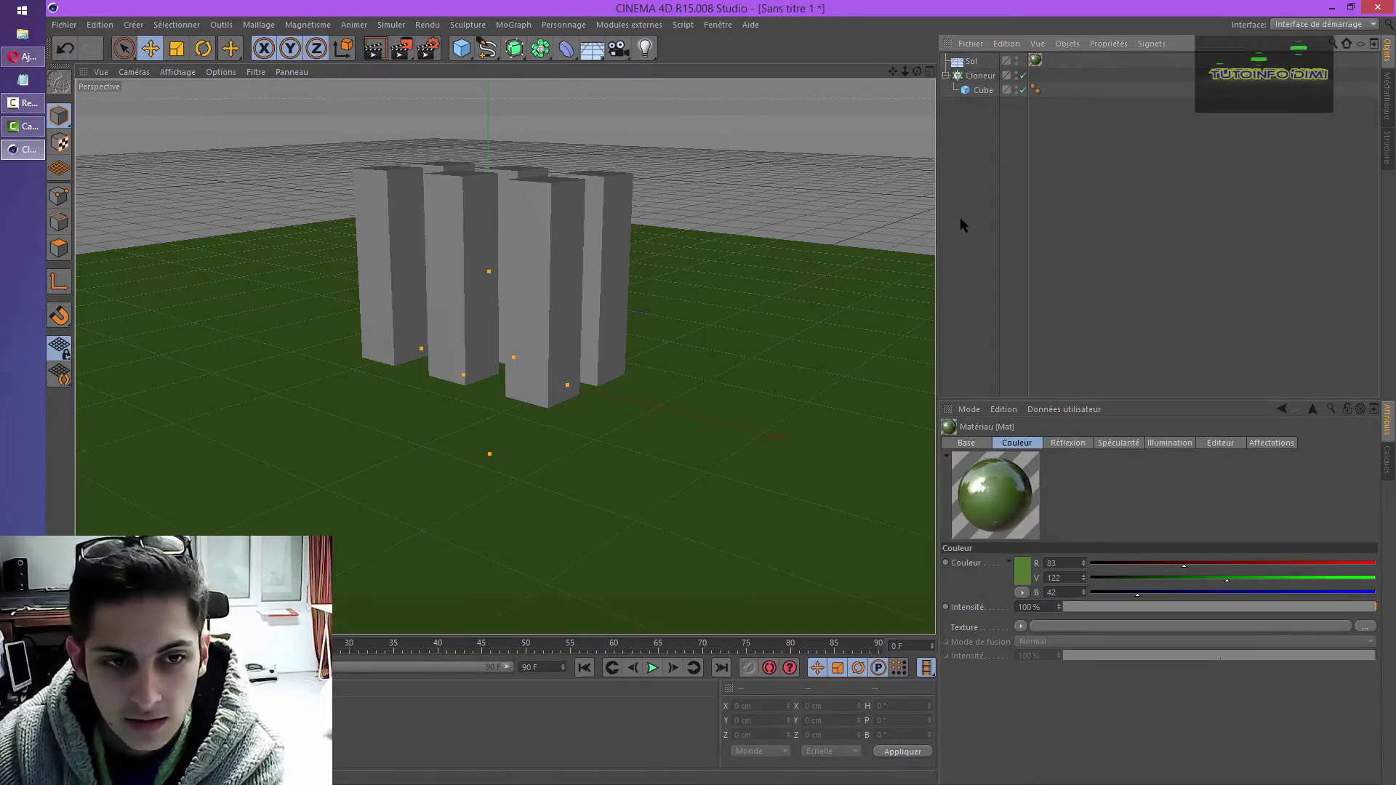
- Set the Cloneur's X quantity to 10 and widen the grid's X size to about 575 cm
drag(915, 75, 720, 398)
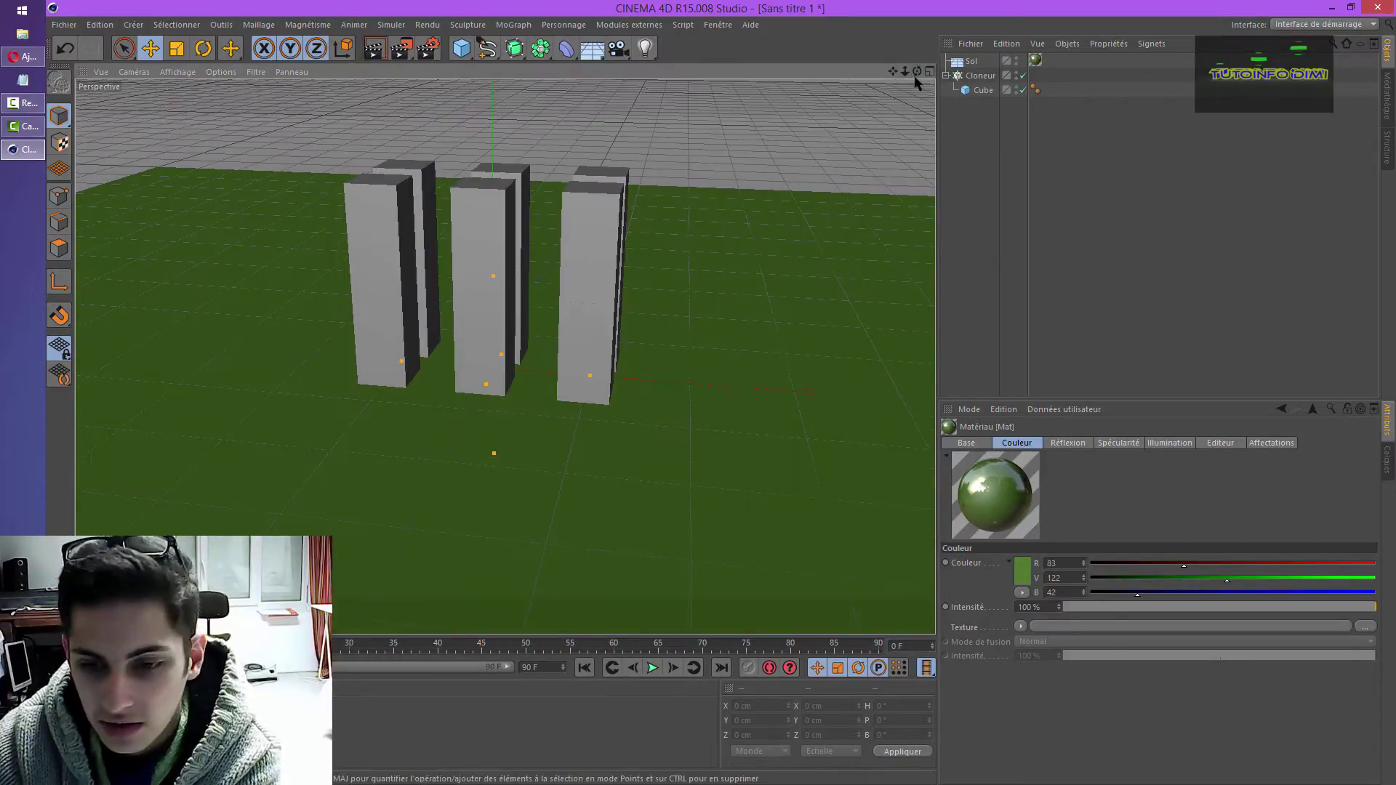
click(979, 75)
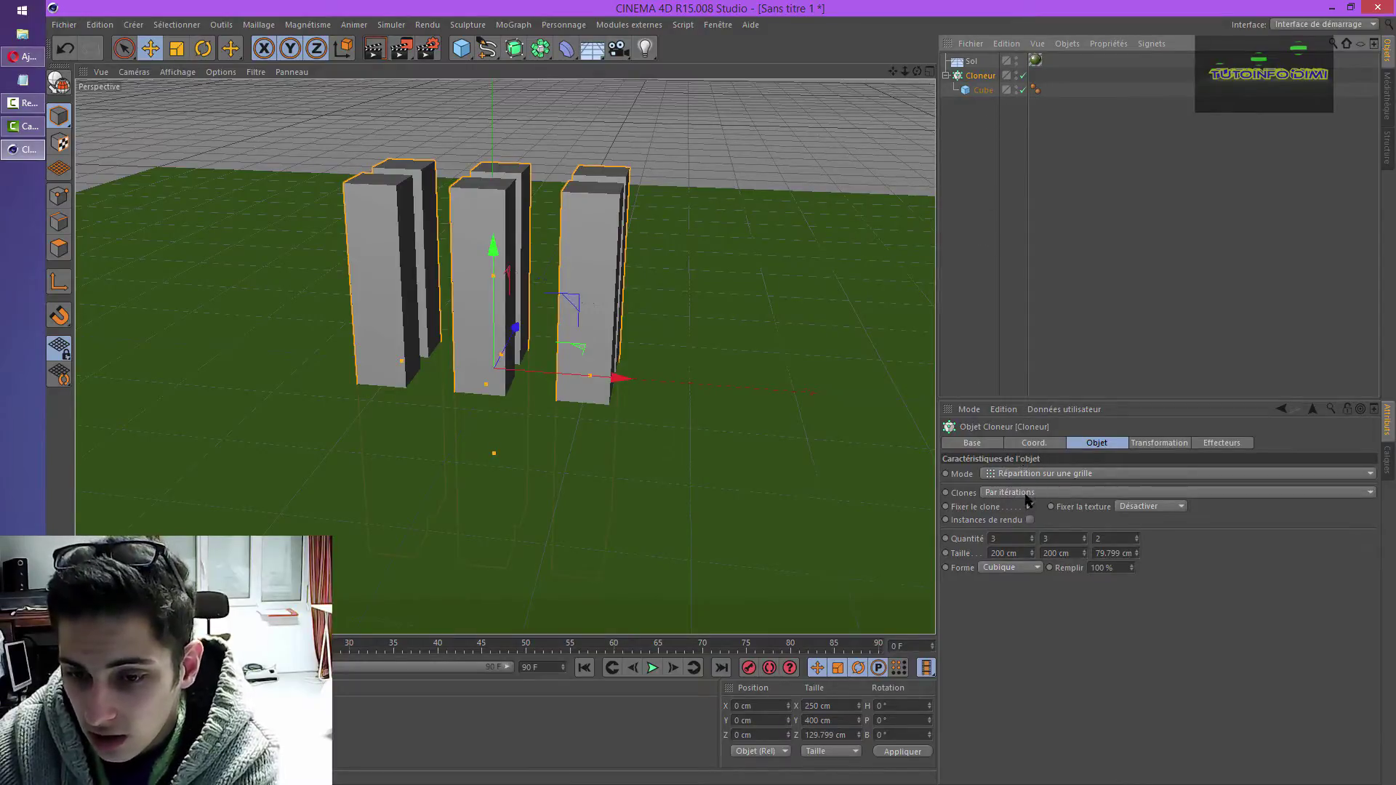
click(1033, 537)
click(1033, 537)
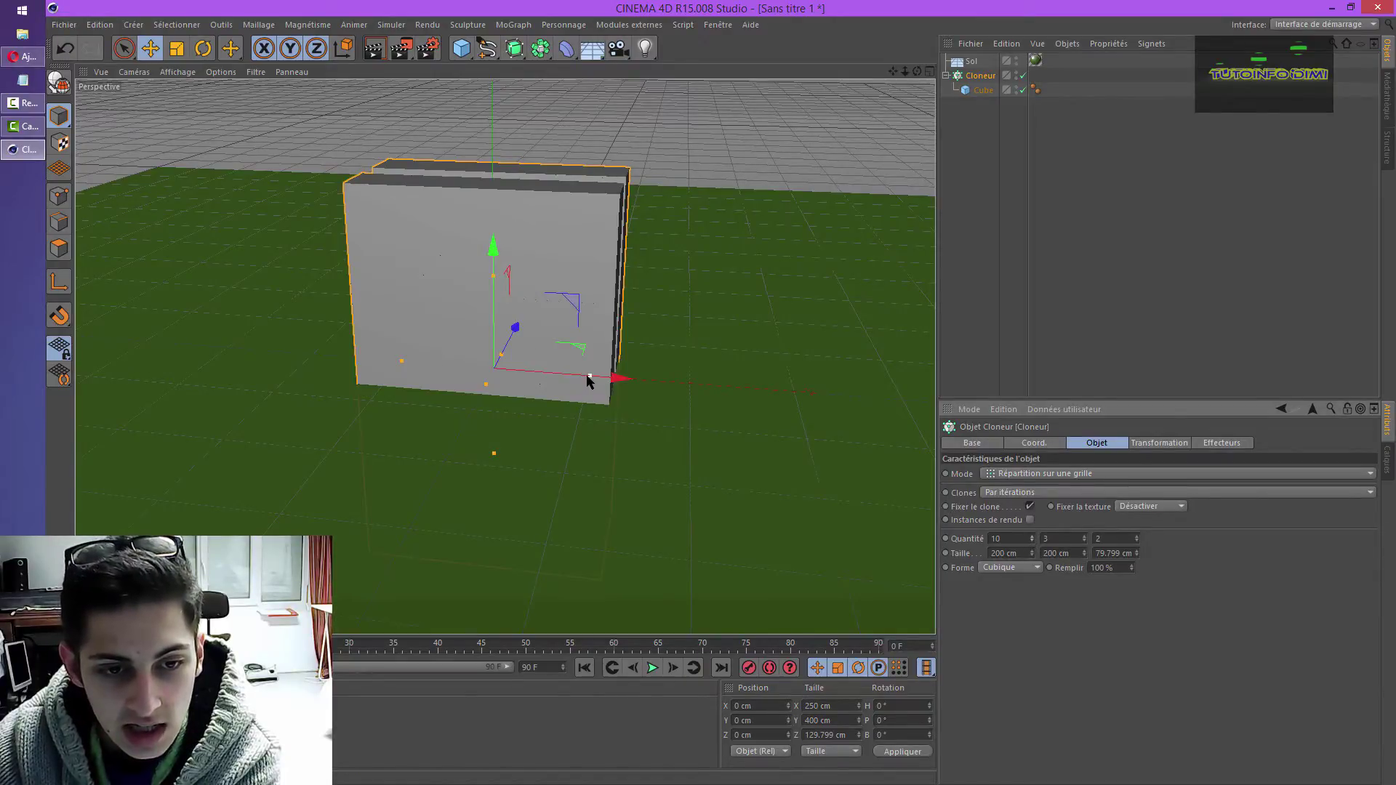
drag(589, 377, 779, 398)
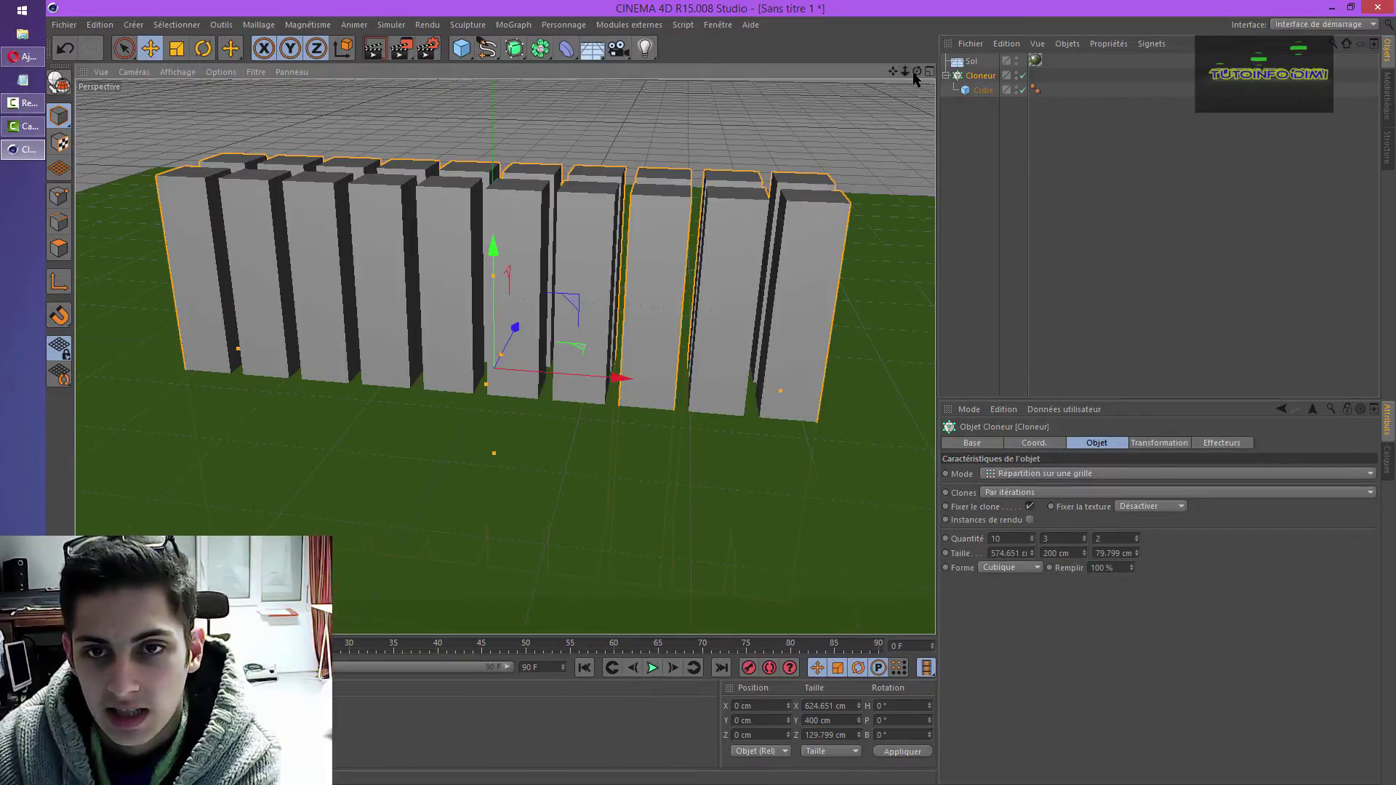
mouse_move(915, 78)
mouse_down()
mouse_move(904, 146)
mouse_move(722, 398)
mouse_up()
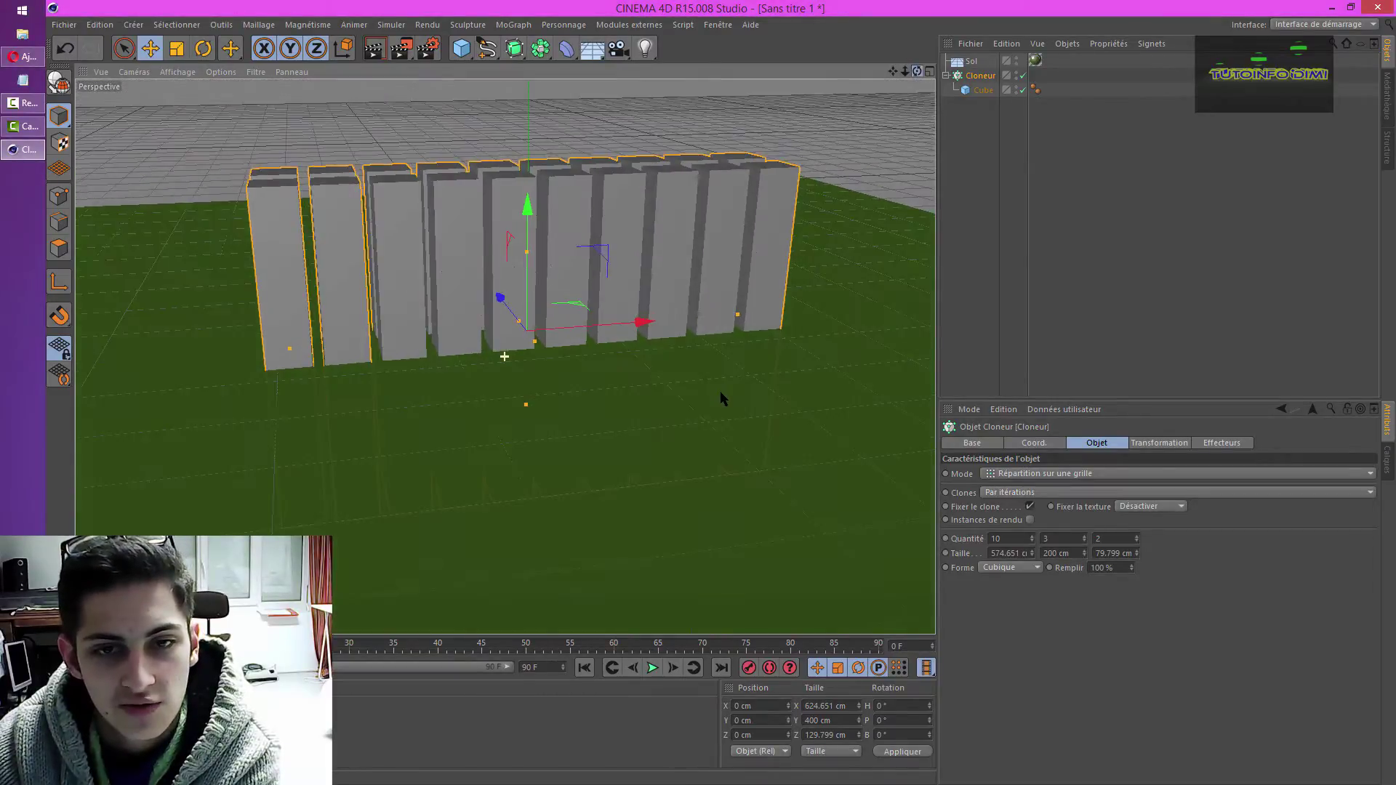
- Add a MoTexte object reading "Tuto Dim" with a depth of 50 cm
click(975, 132)
click(513, 24)
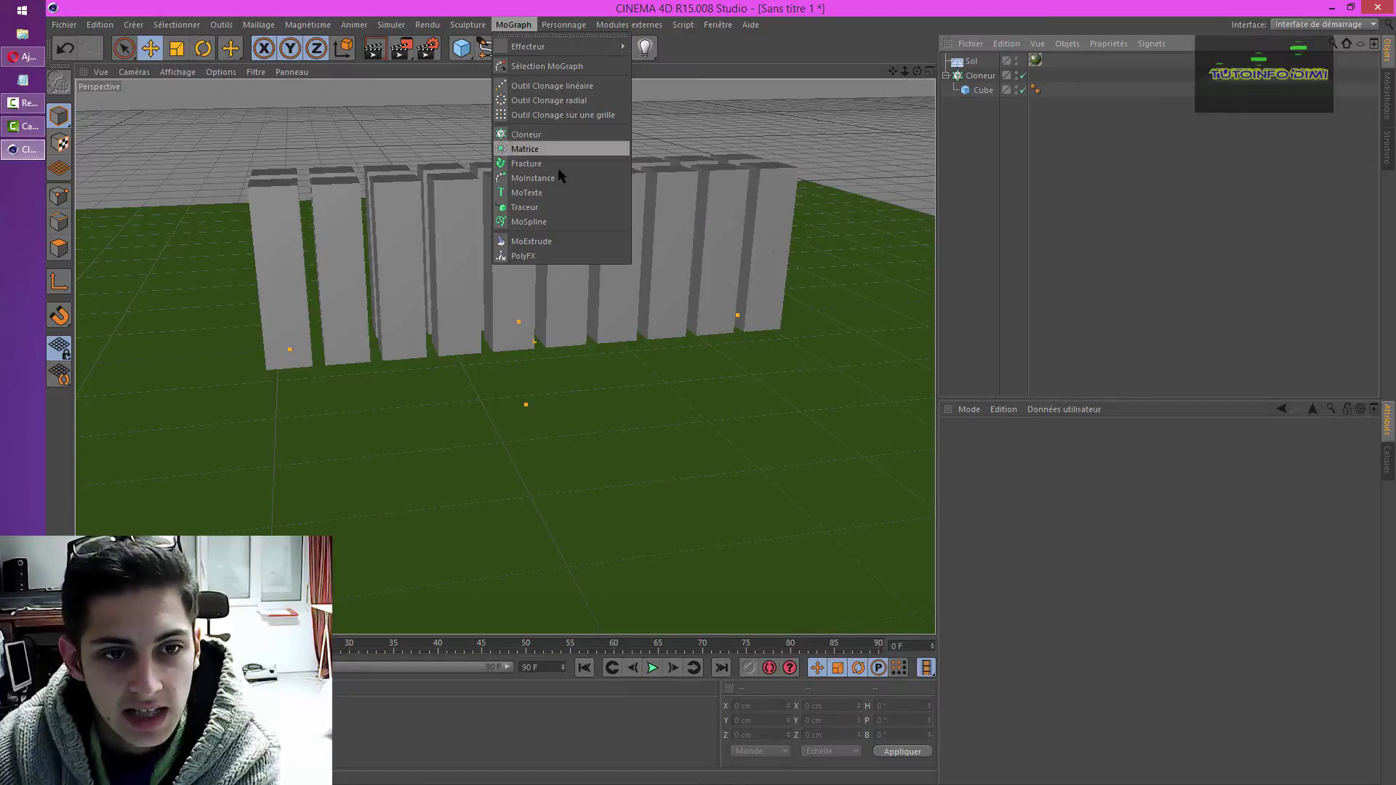
click(527, 192)
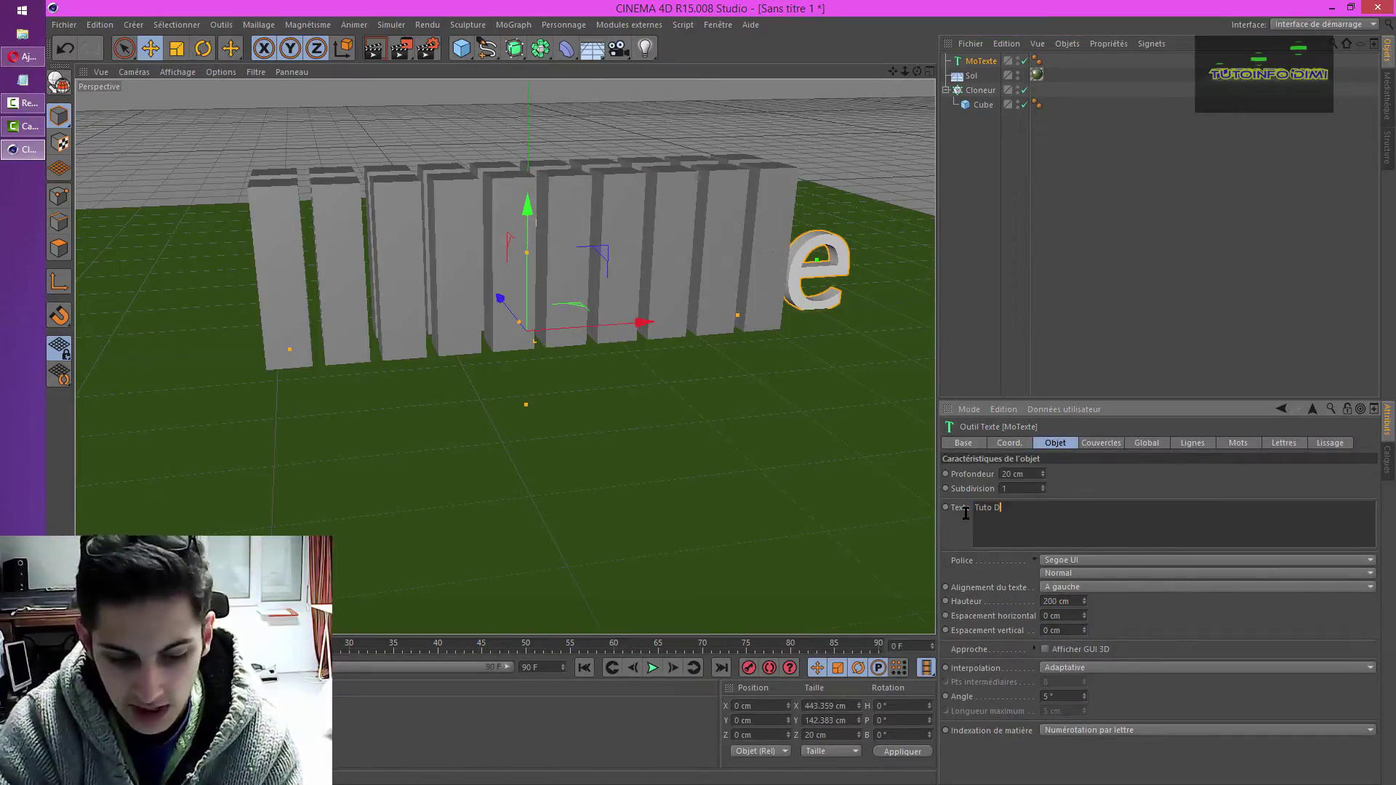
click(1026, 474)
text(50)
key(Return)
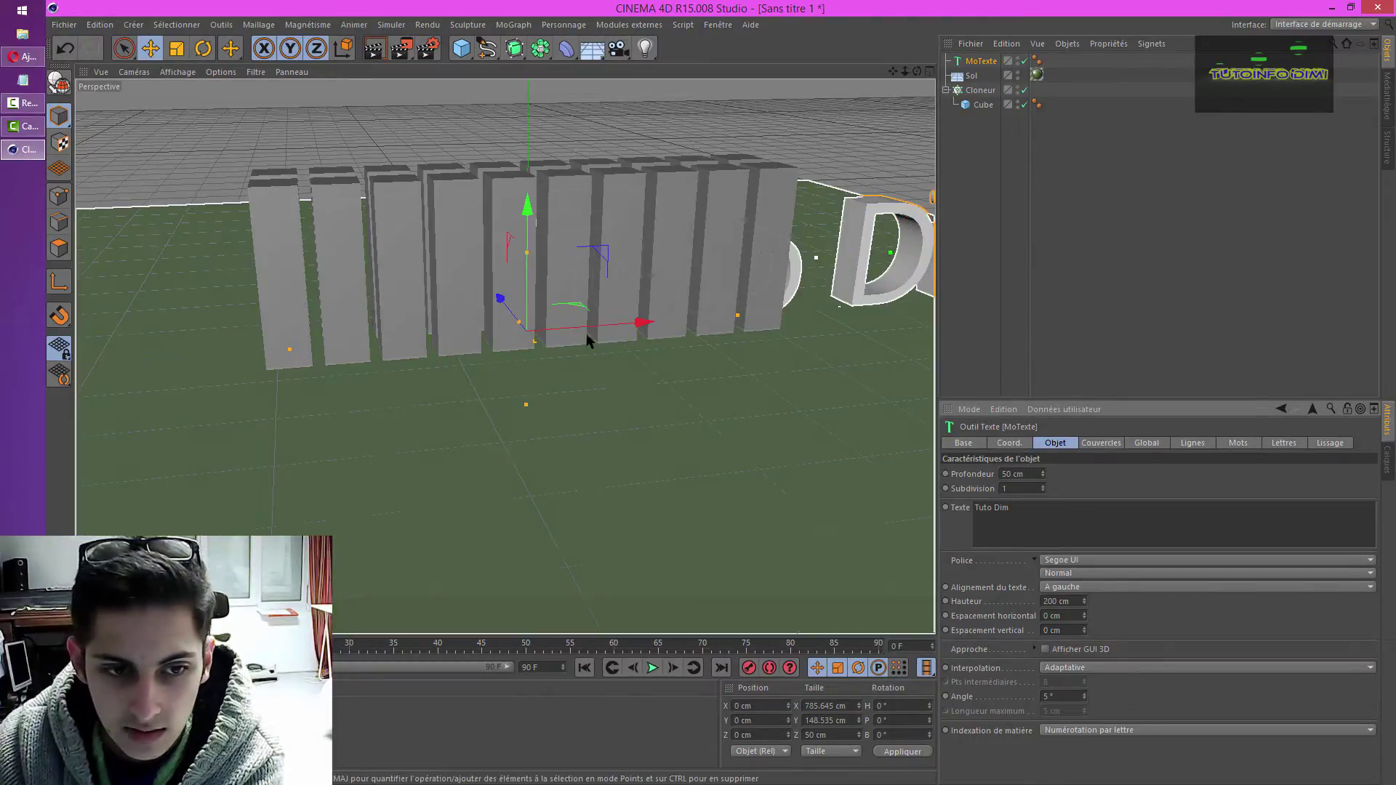
- Move the text in front of the cloned columns, to about X -384 cm and Z -169 cm
drag(501, 299, 525, 355)
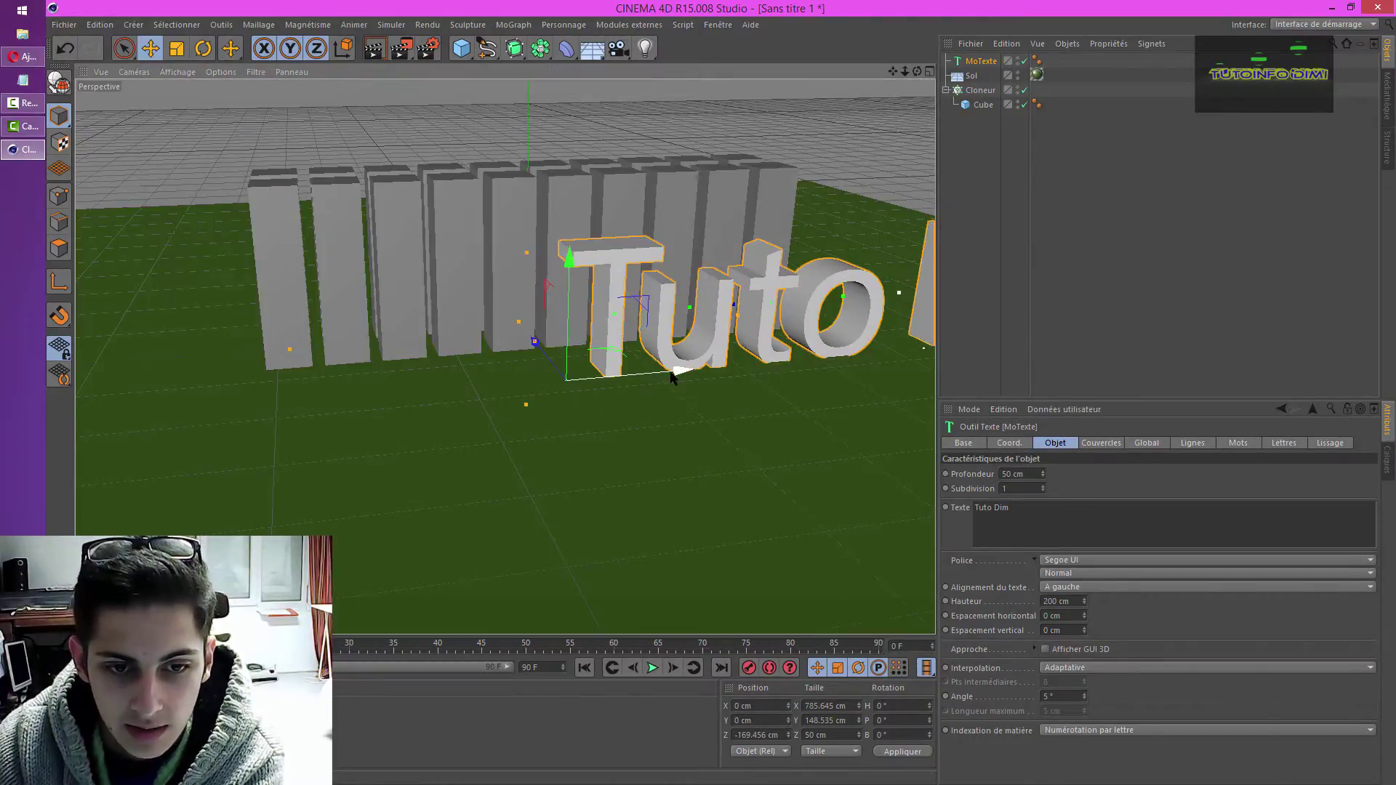
drag(675, 373, 291, 418)
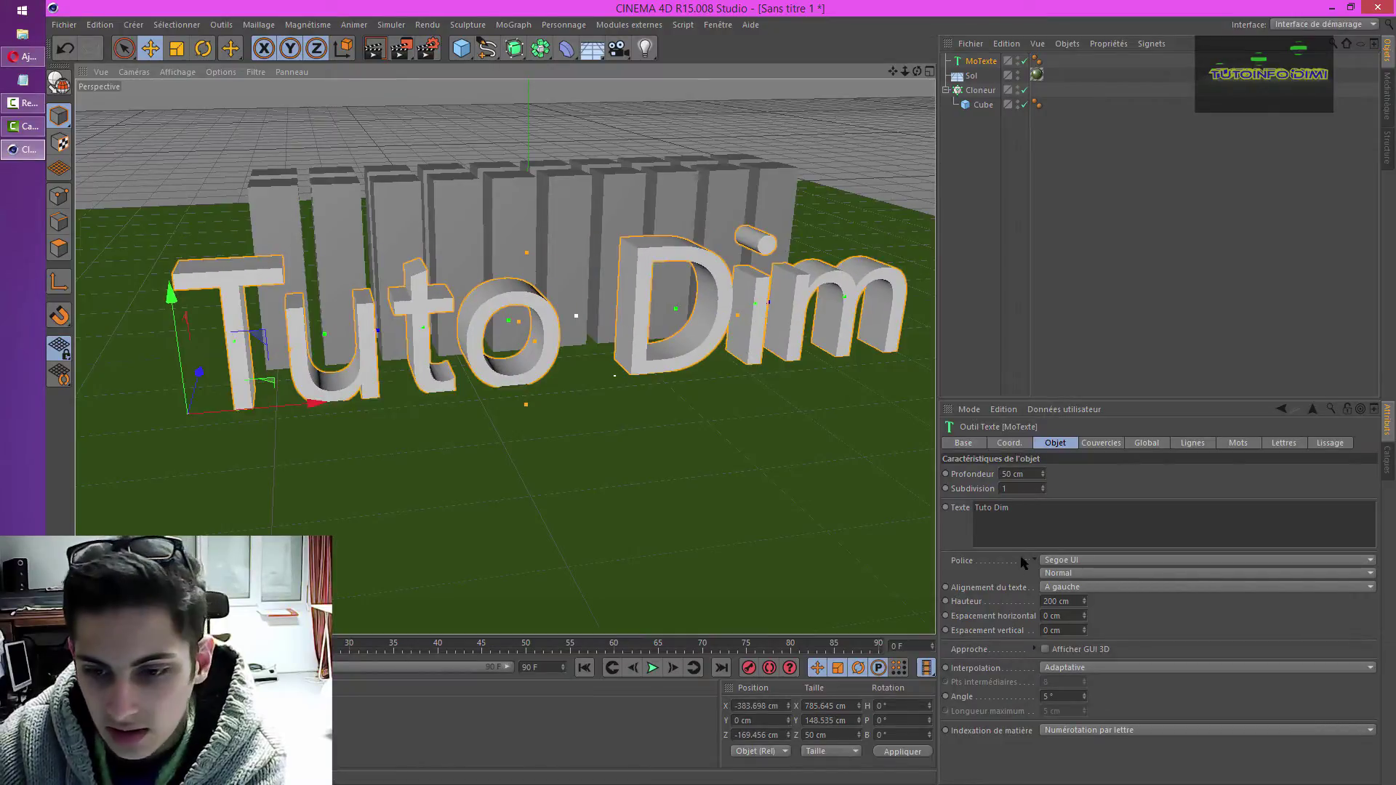
- Set the MoTexte font to Ethnocentric Rg and the text height to 150 cm
click(1128, 561)
scroll(1180, 443, up, 20)
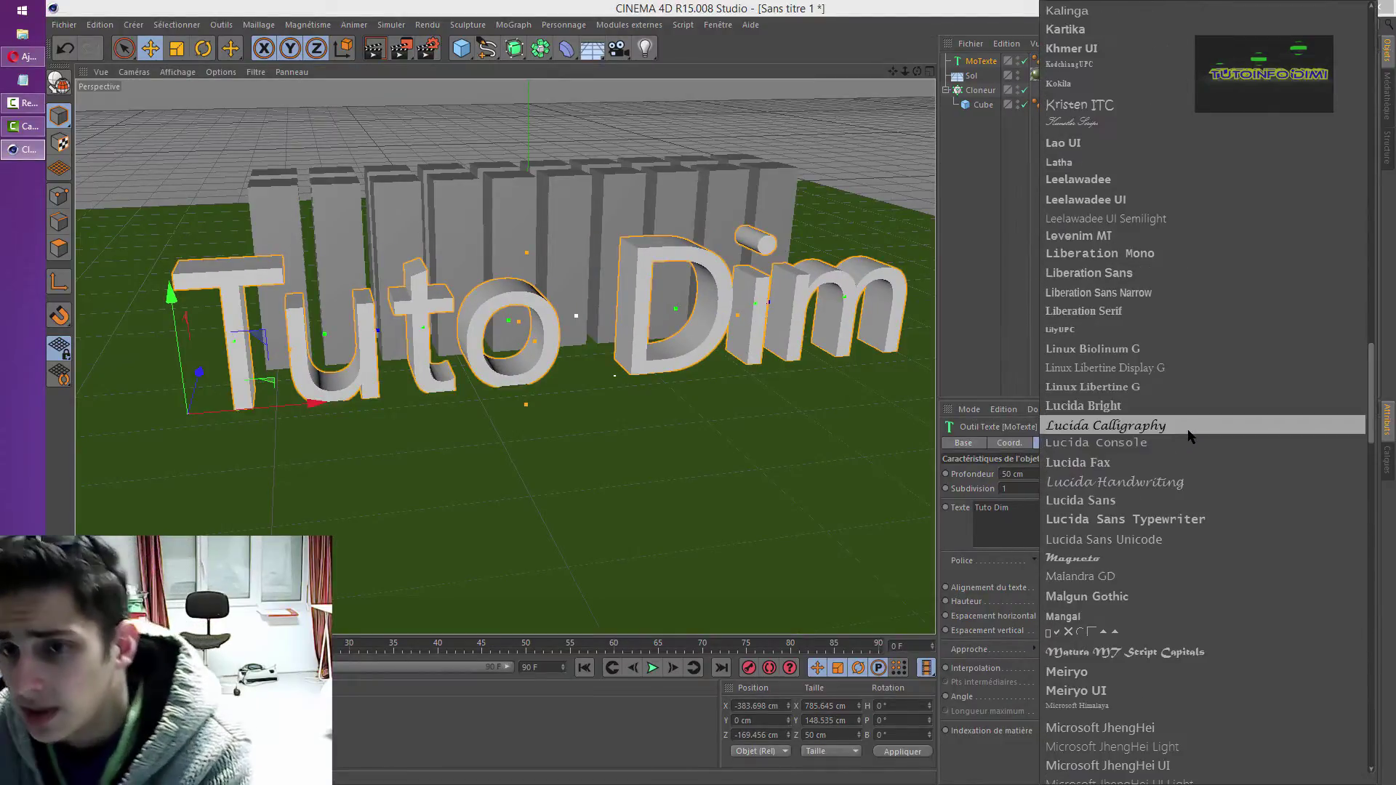
scroll(1189, 435, up, 20)
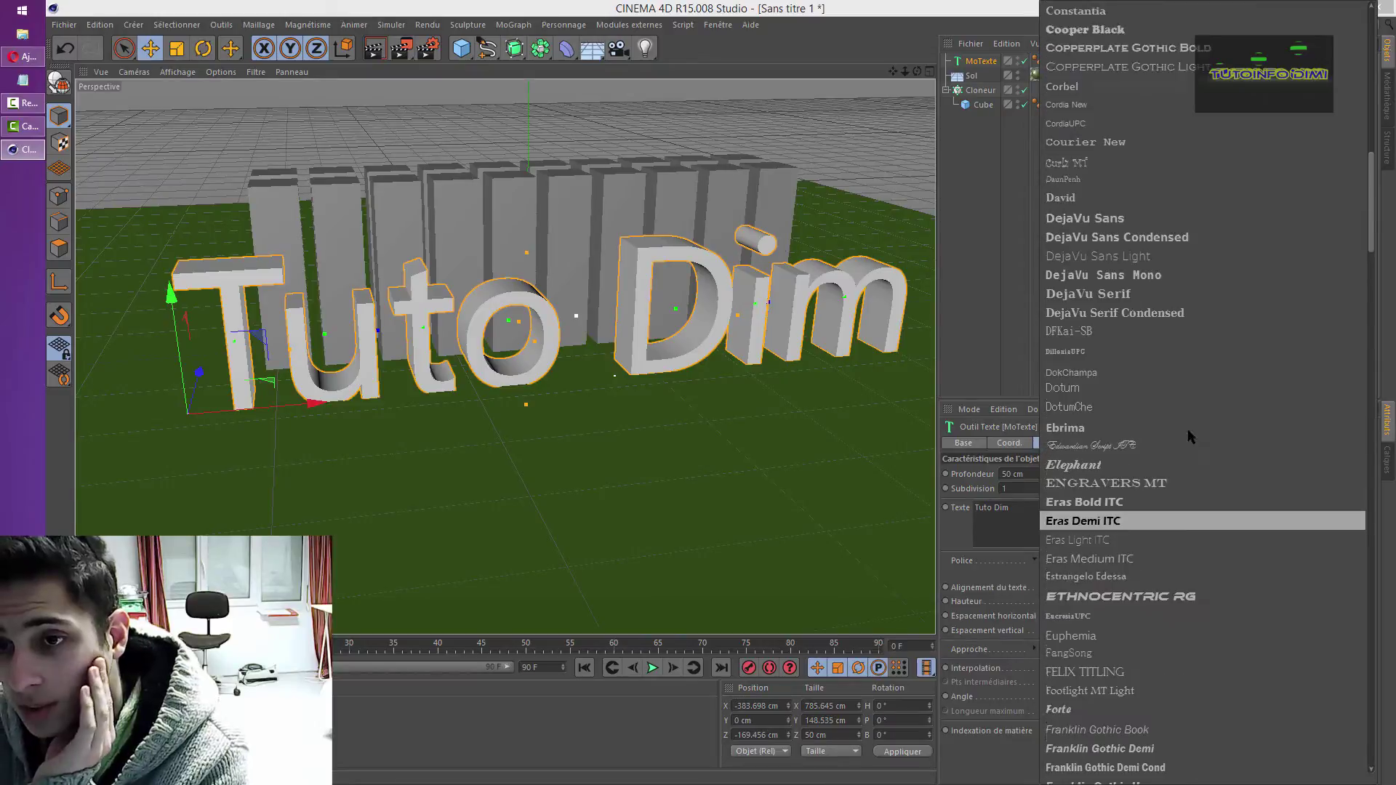
scroll(1189, 435, up, 17)
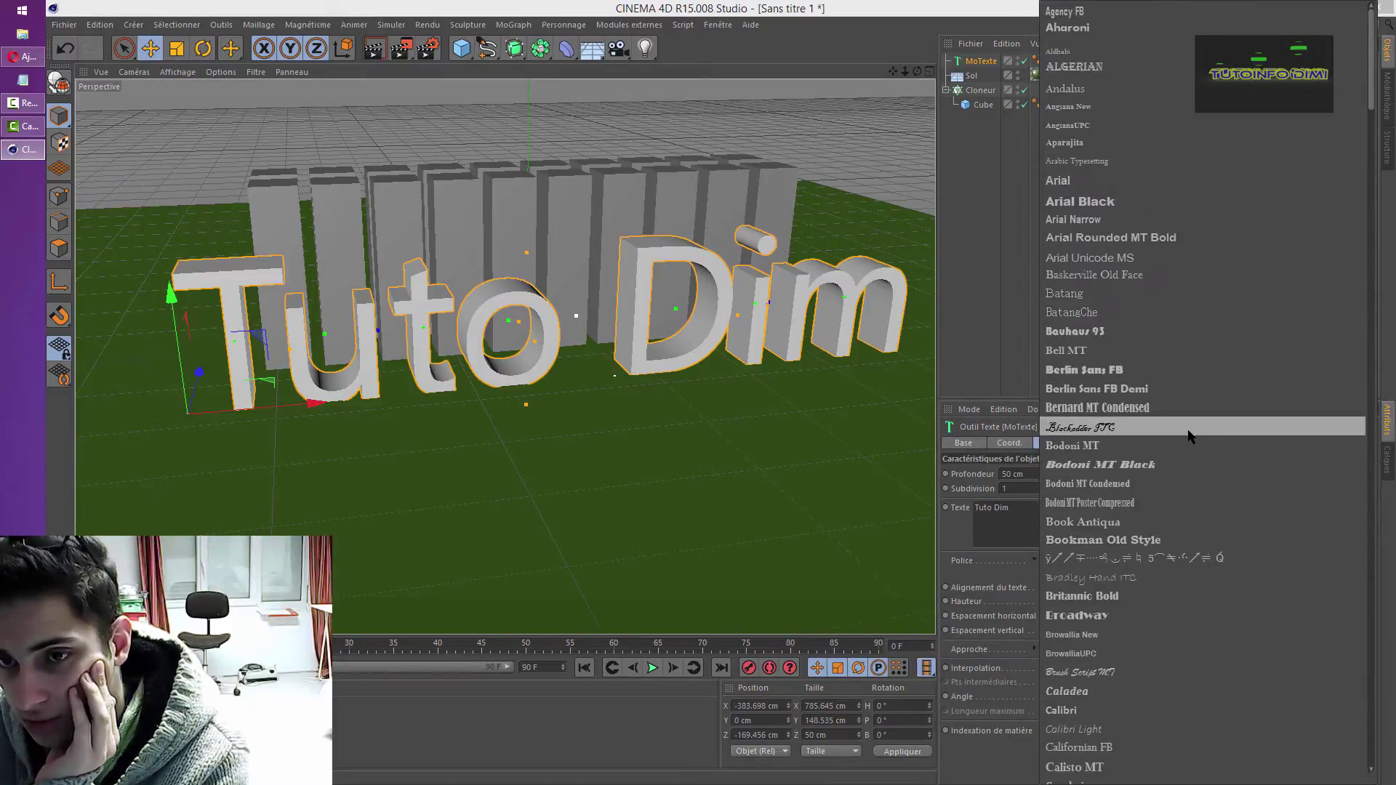
scroll(1188, 435, down, 15)
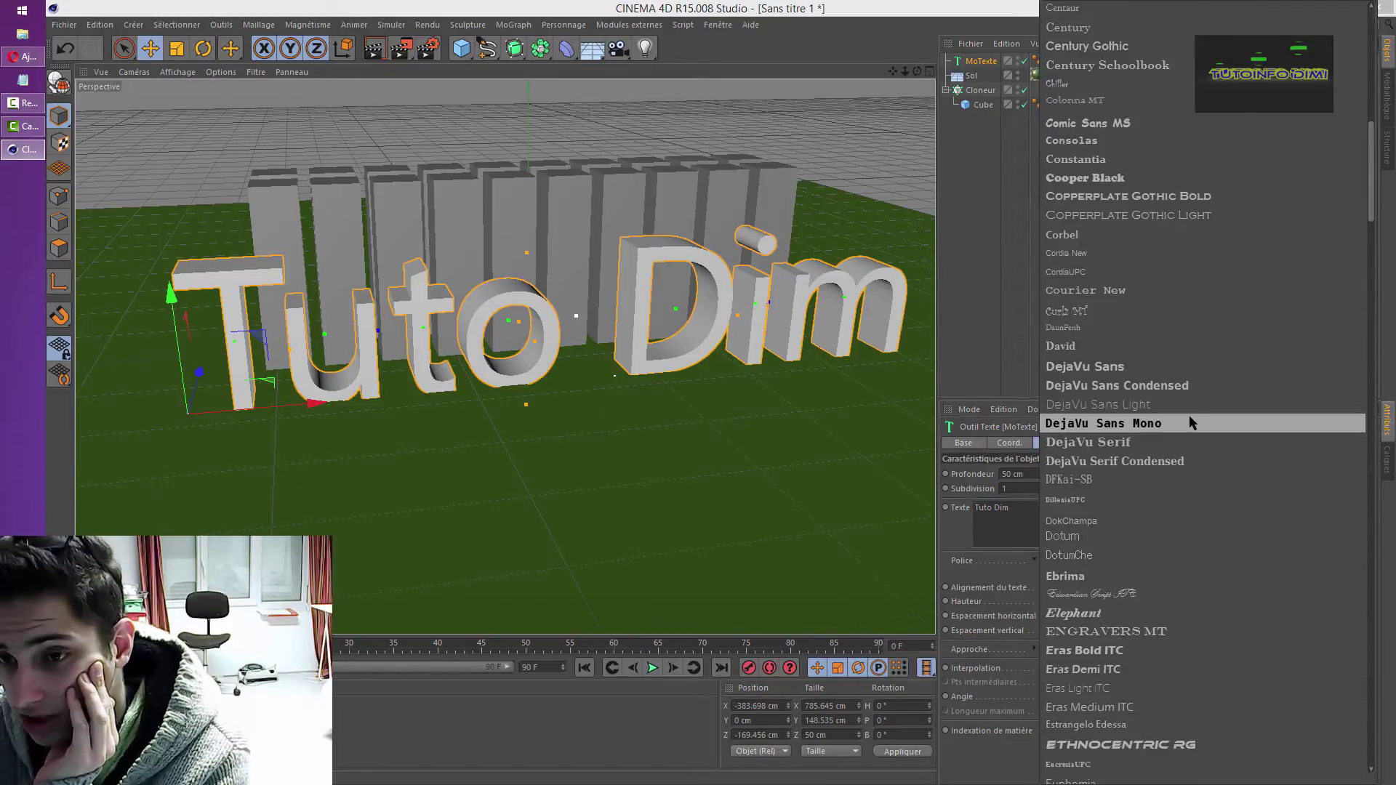
scroll(1190, 418, down, 3)
click(1185, 570)
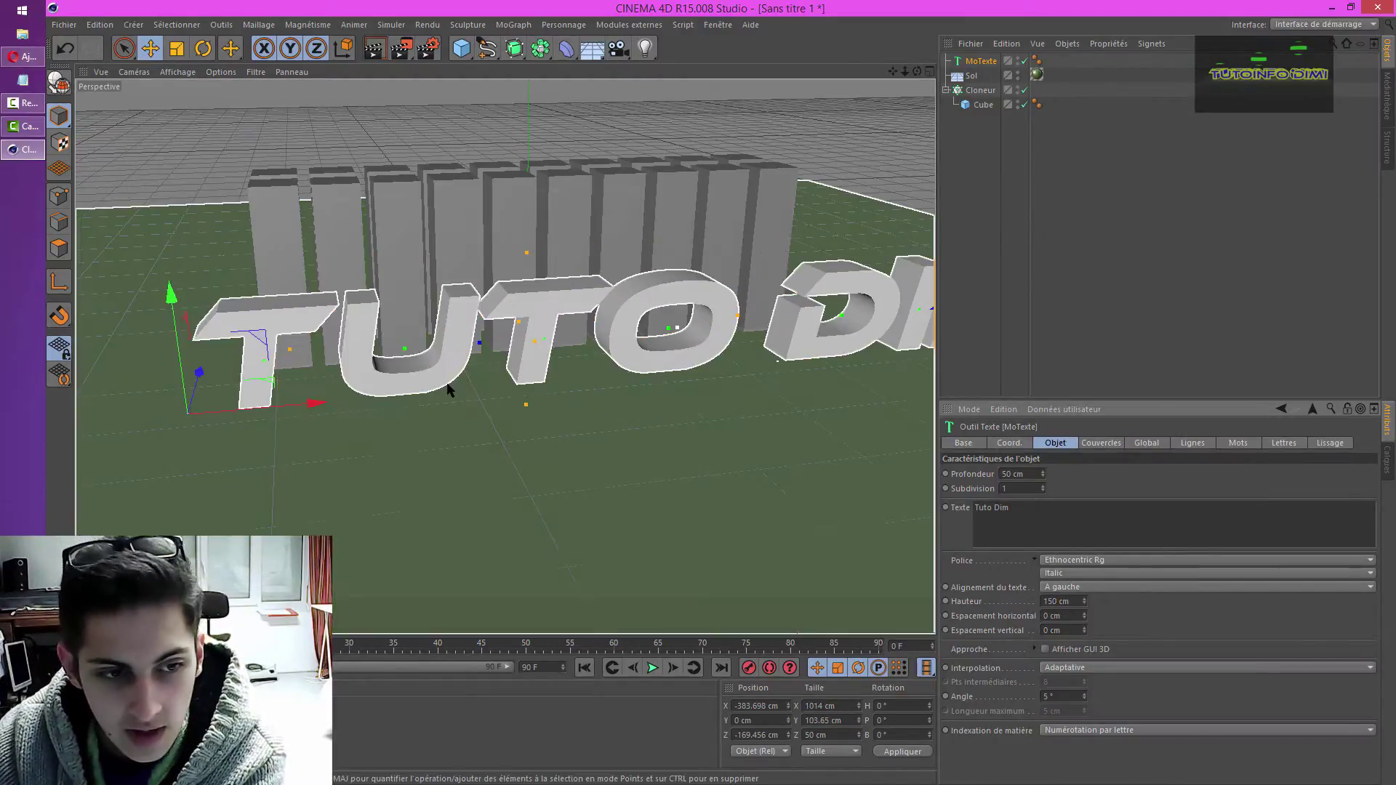
- Shift the text along X to about -457 cm
drag(310, 404, 227, 409)
scroll(561, 372, down, 3)
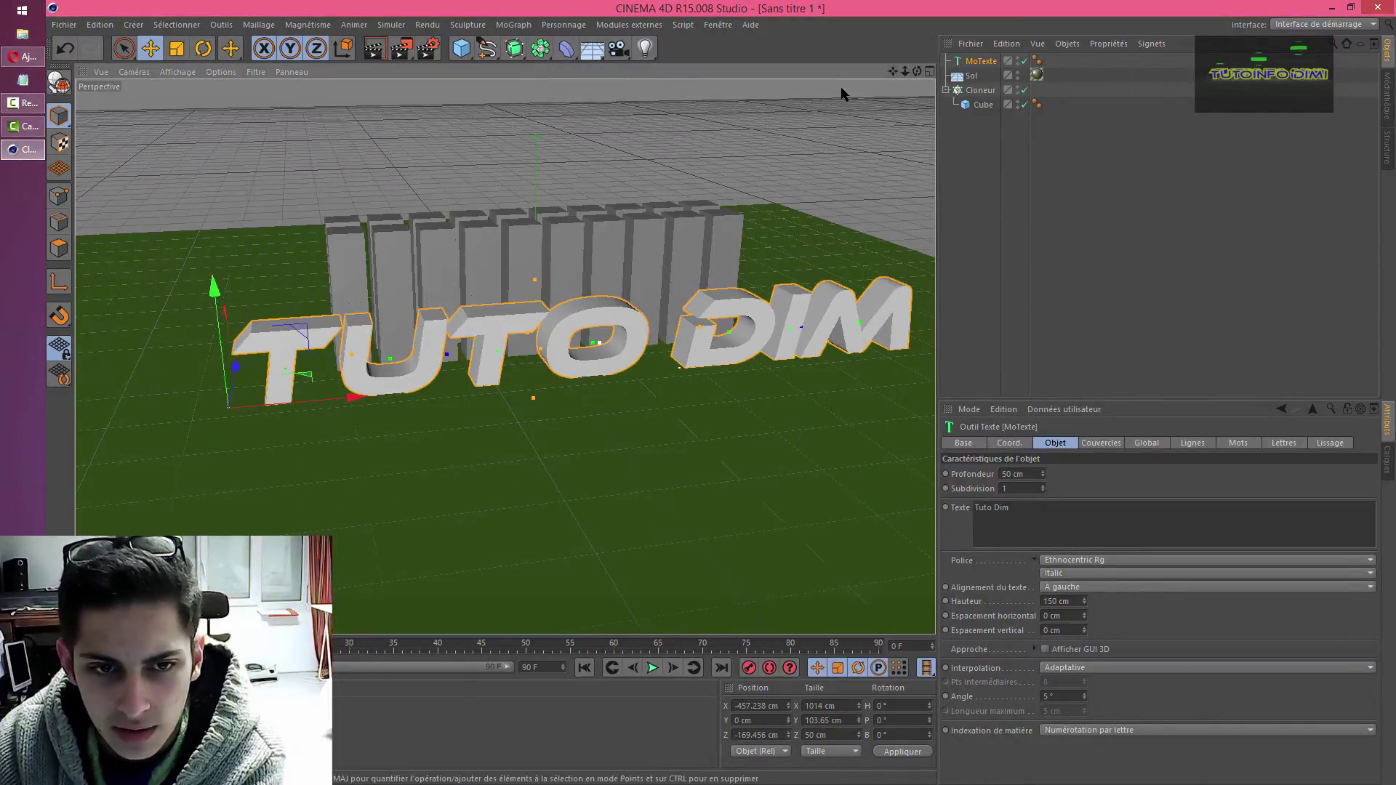
drag(893, 71, 822, 90)
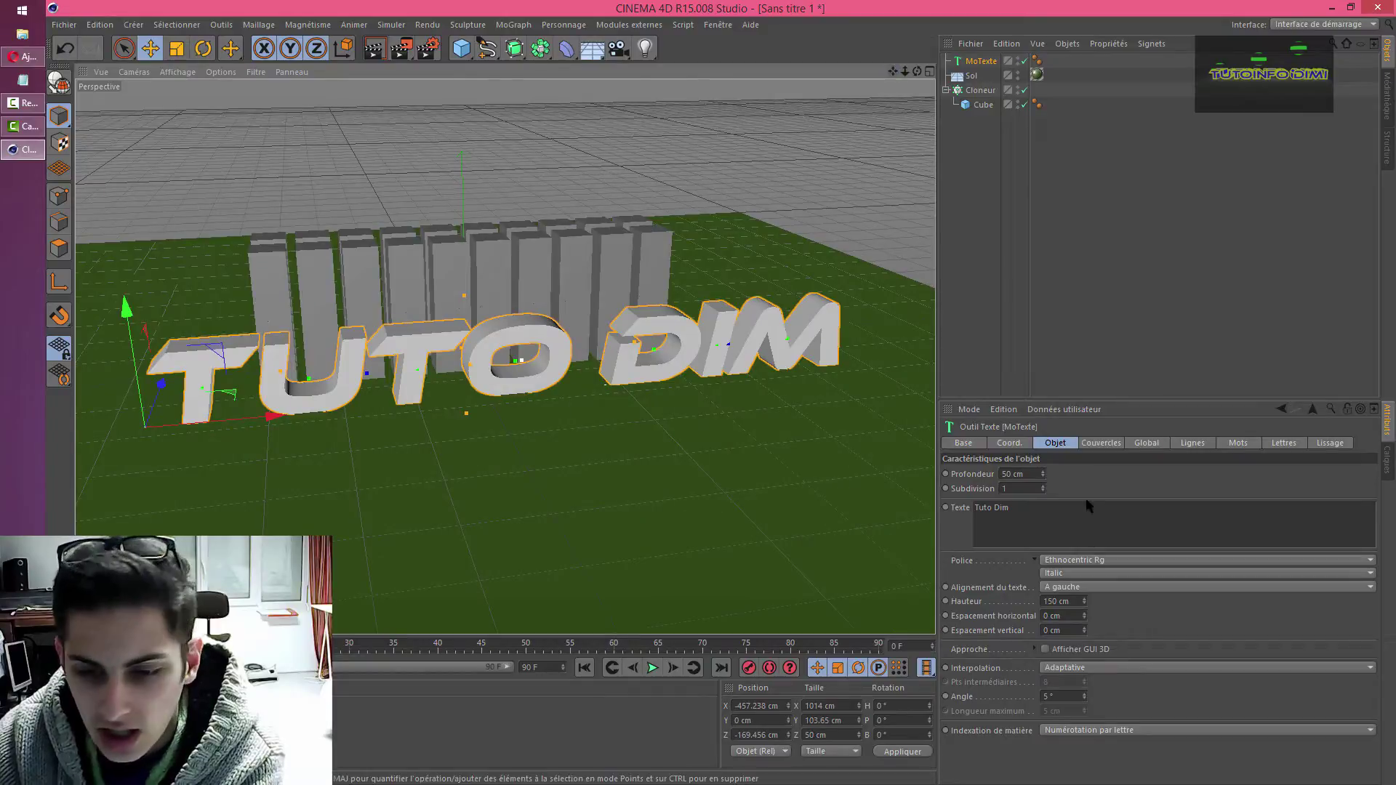
- Set the Cloneur's X quantity to 18 and widen the grid's X size to about 1037 cm
click(976, 89)
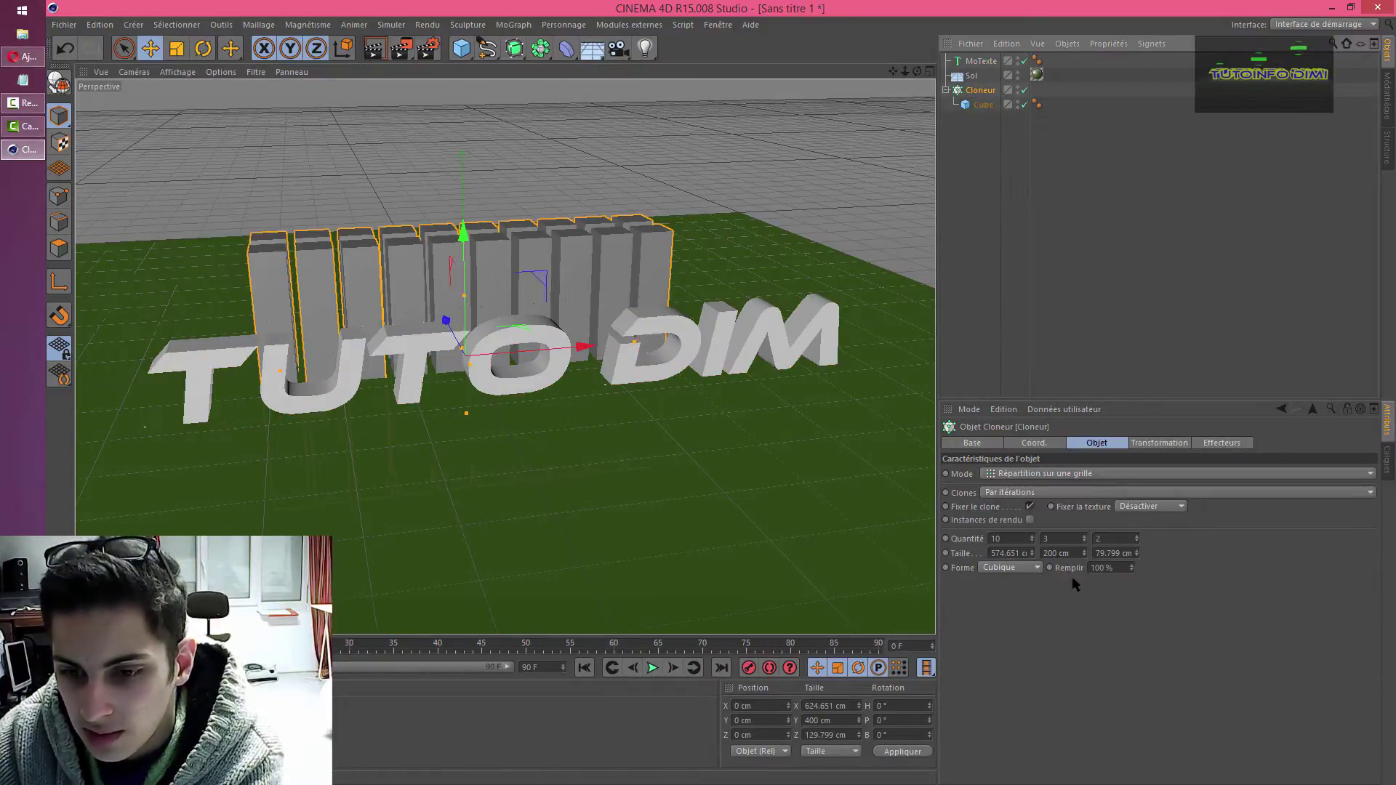
triple_click(1033, 537)
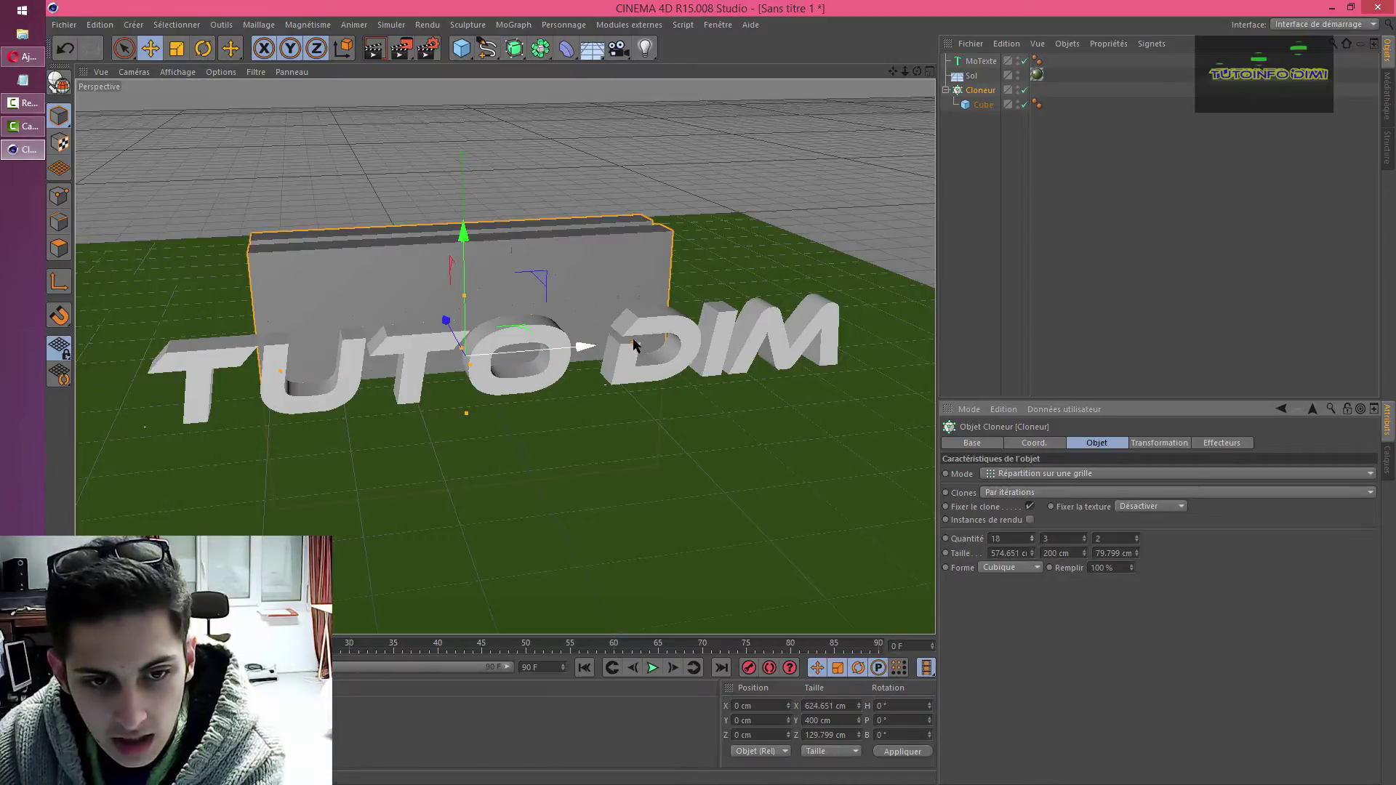
drag(635, 341, 762, 334)
- Shift the Cloneur along X to about 79 cm and raise the text to about 3 cm on Y
drag(590, 351, 635, 347)
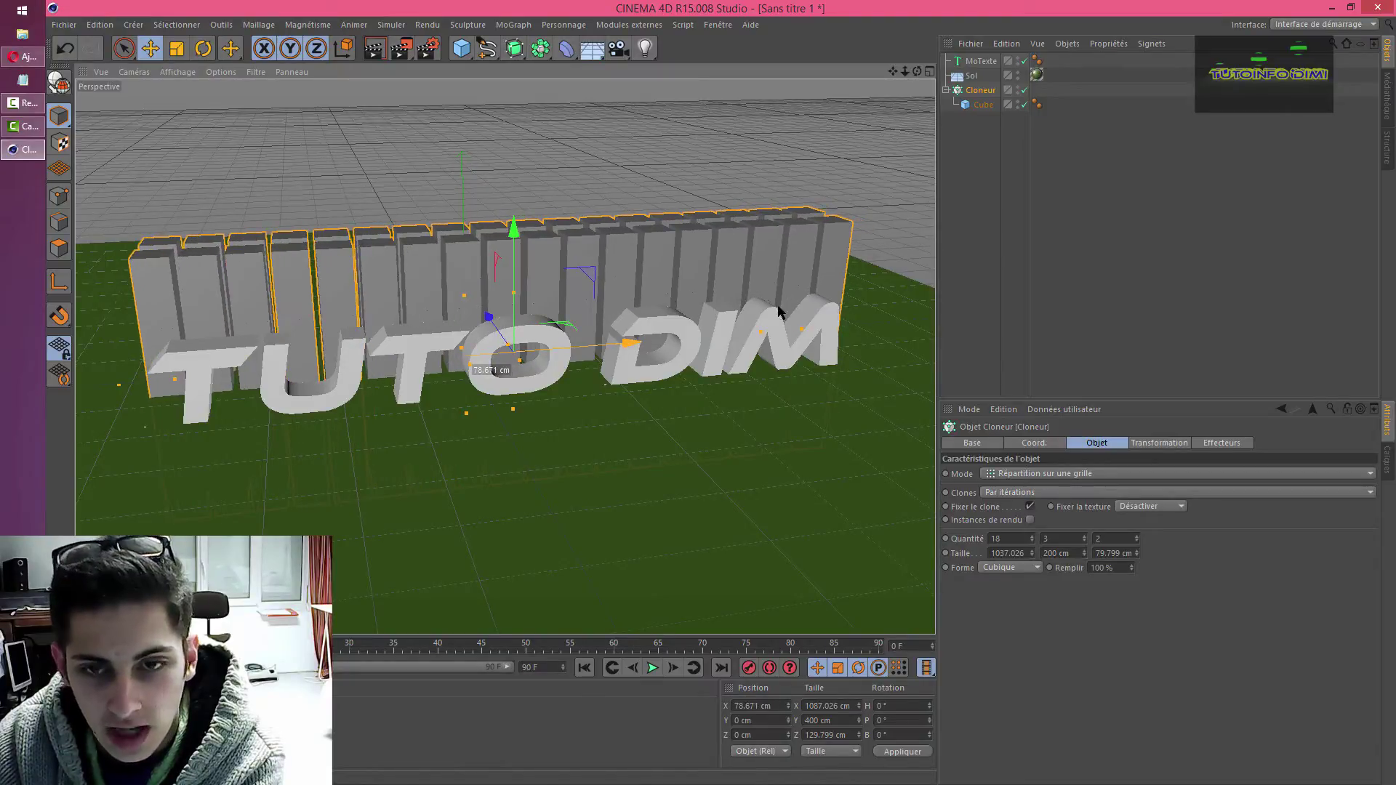
click(982, 202)
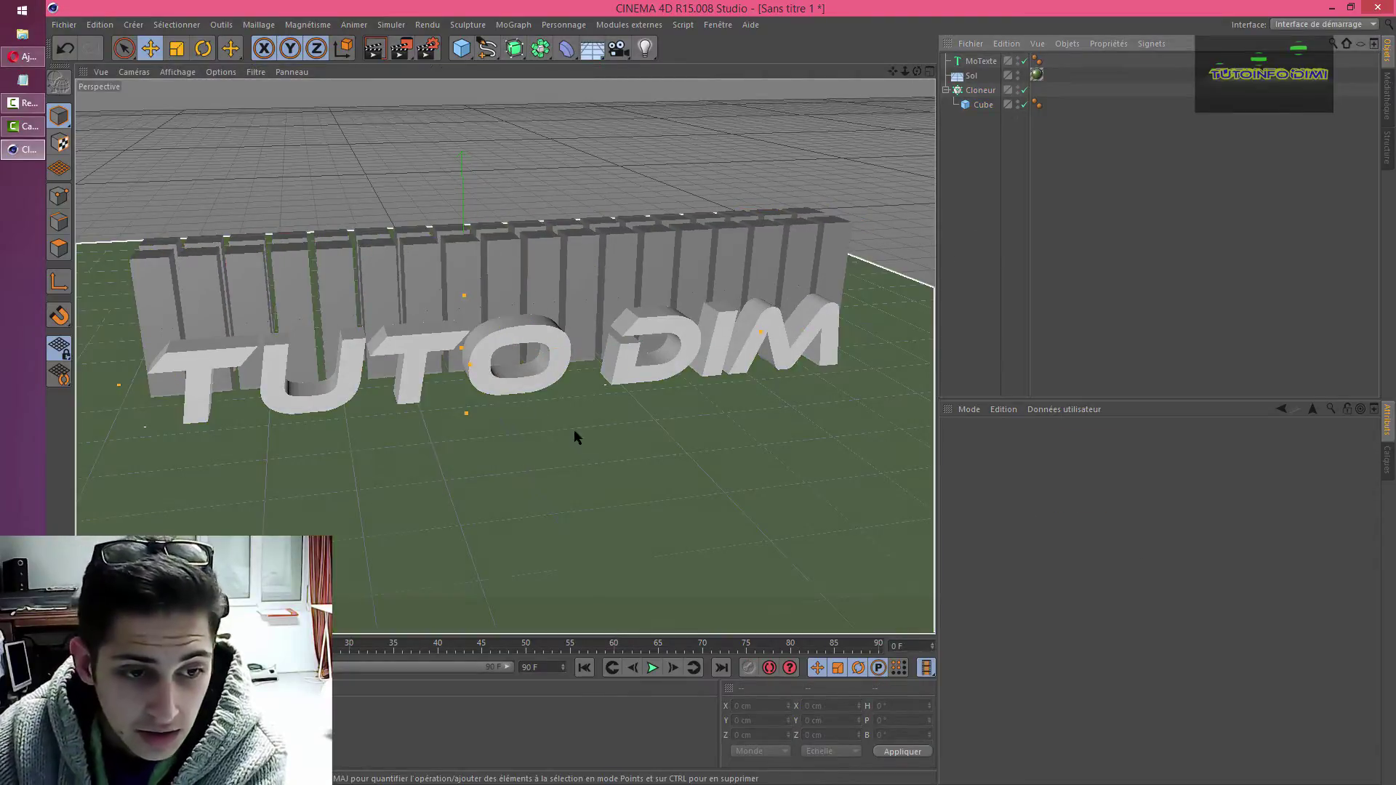
click(982, 61)
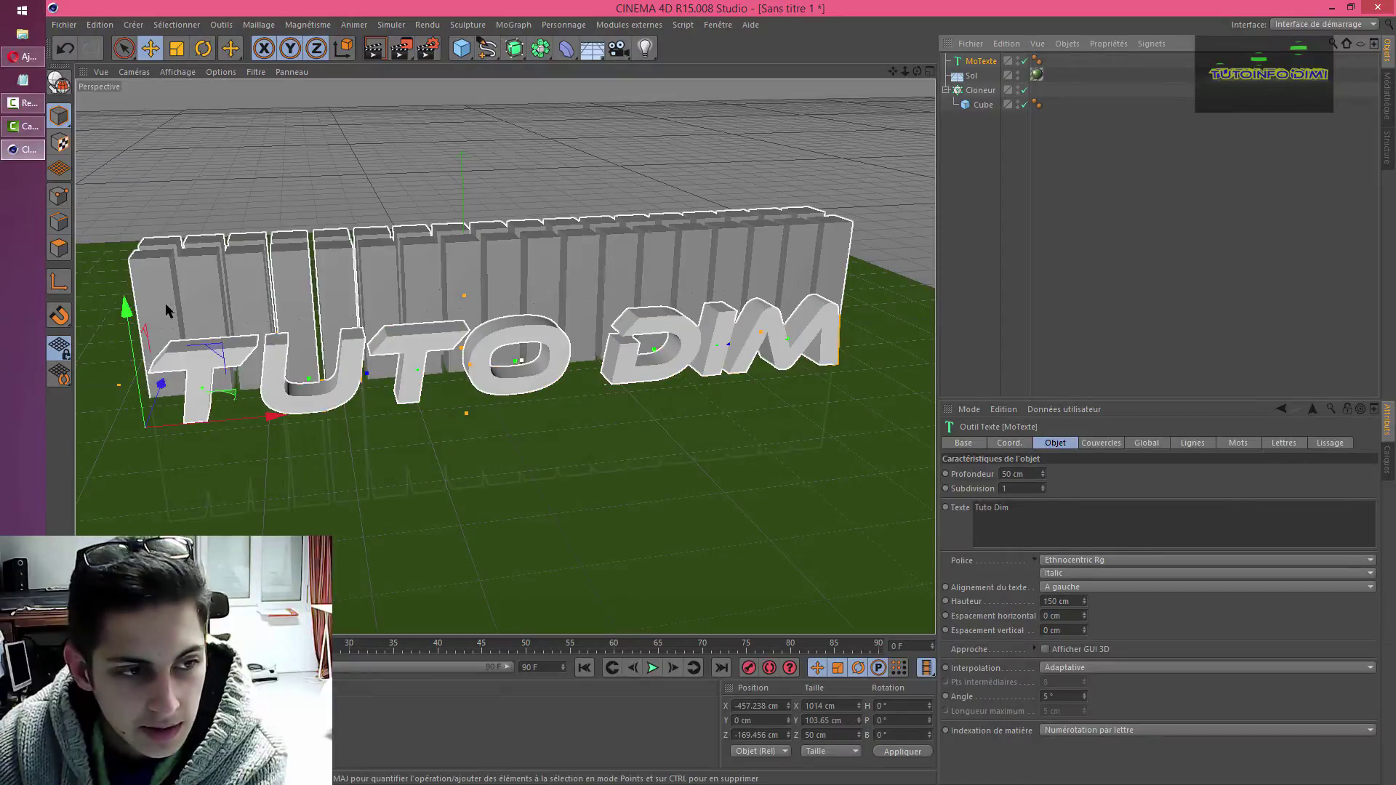
drag(130, 313, 129, 309)
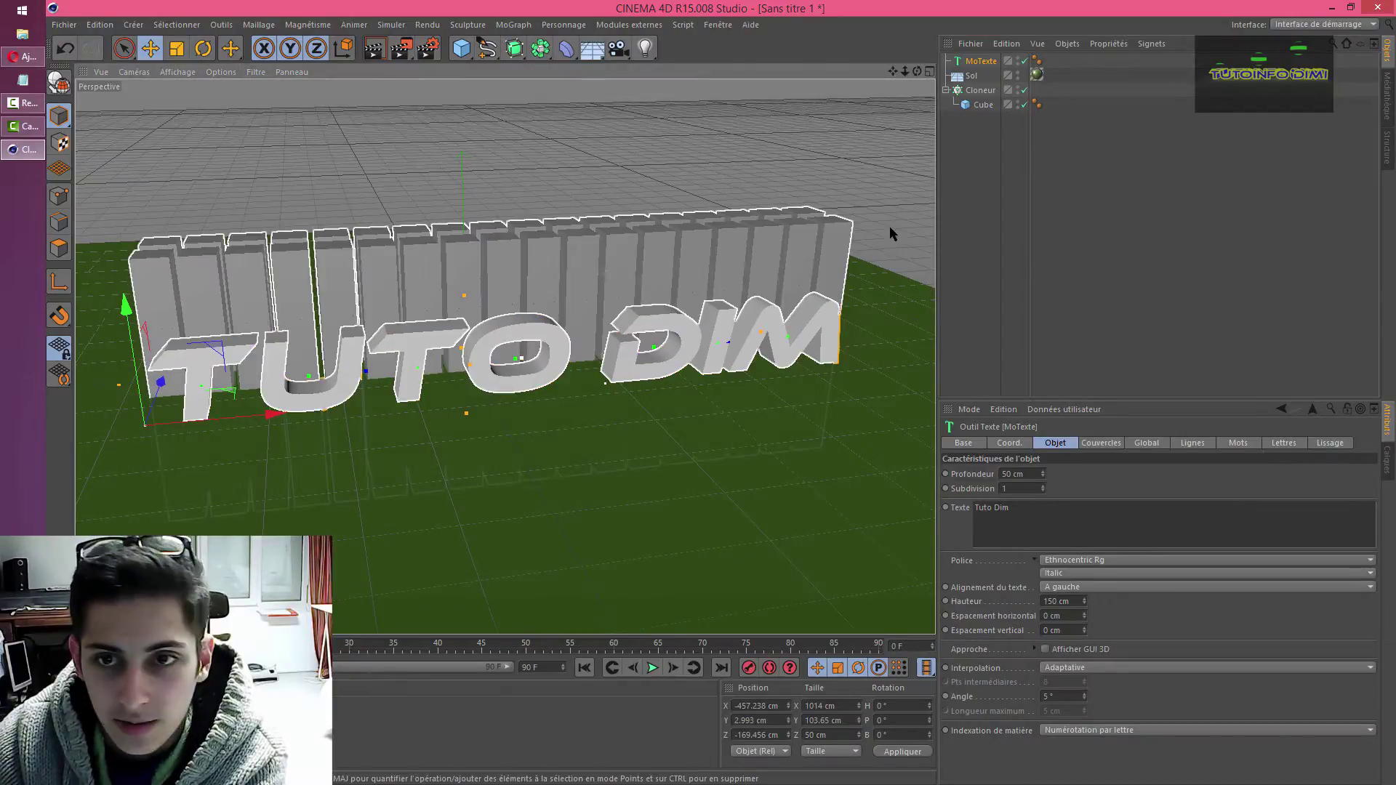
click(971, 178)
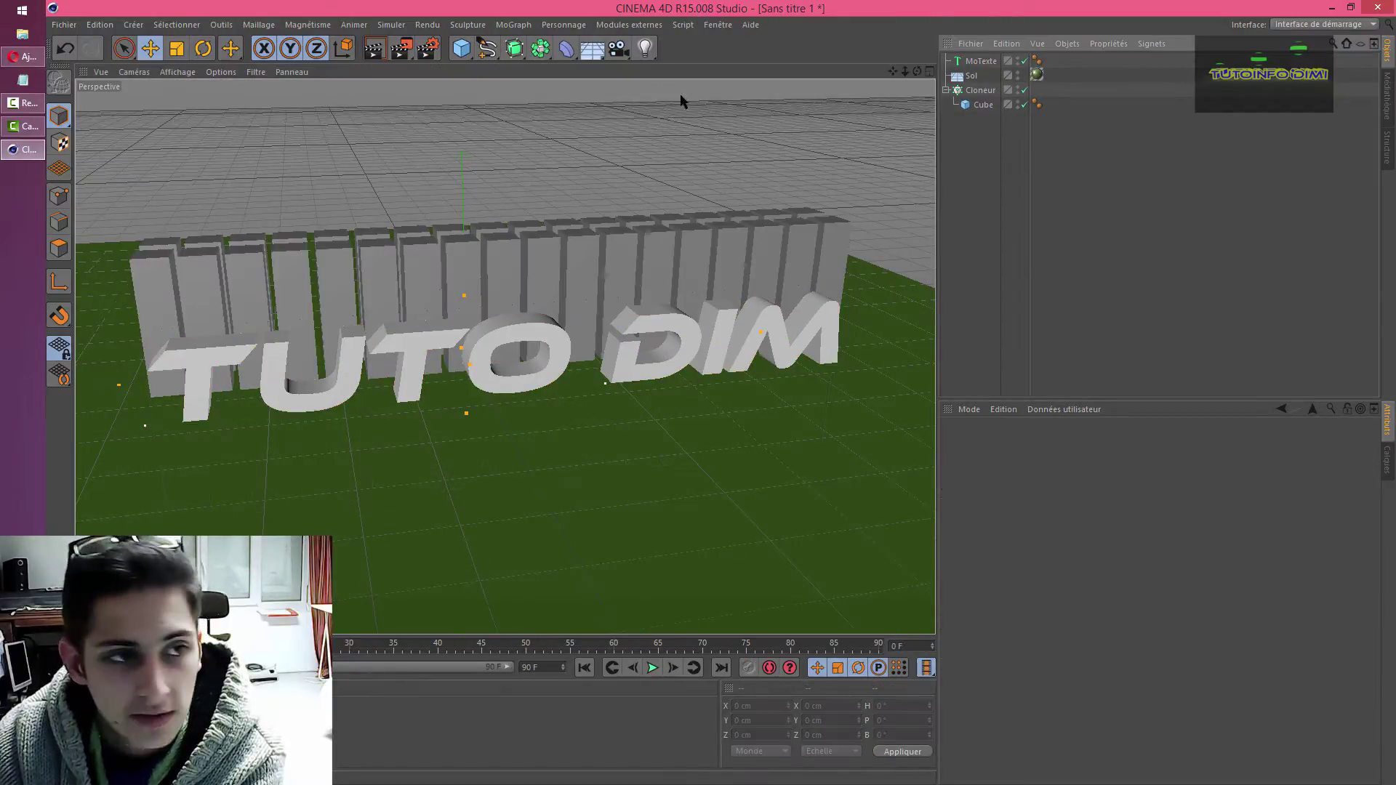
- Create a Neutre object and group MoTexte and Sol under it
click(133, 24)
mouse_move(153, 45)
click(222, 48)
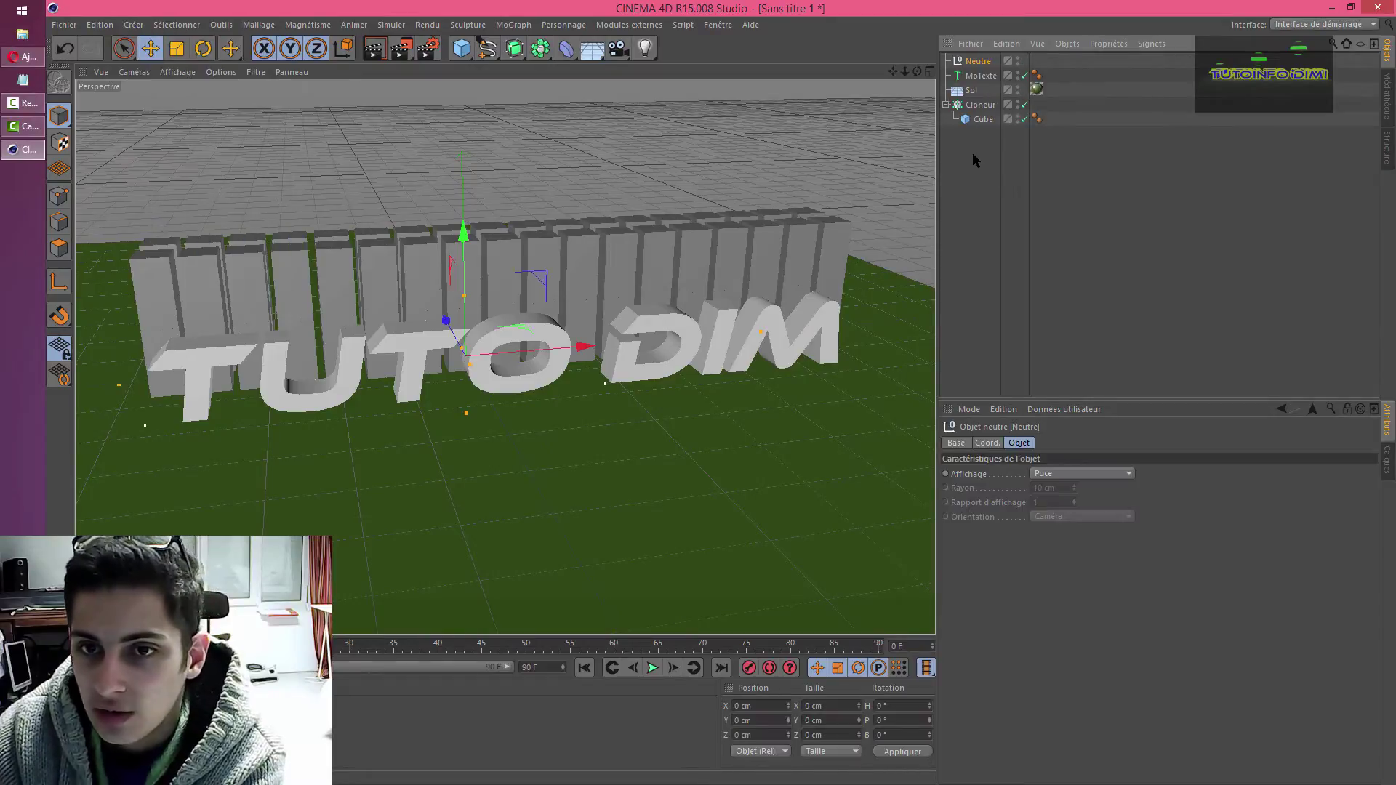
click(973, 154)
drag(1062, 99, 960, 64)
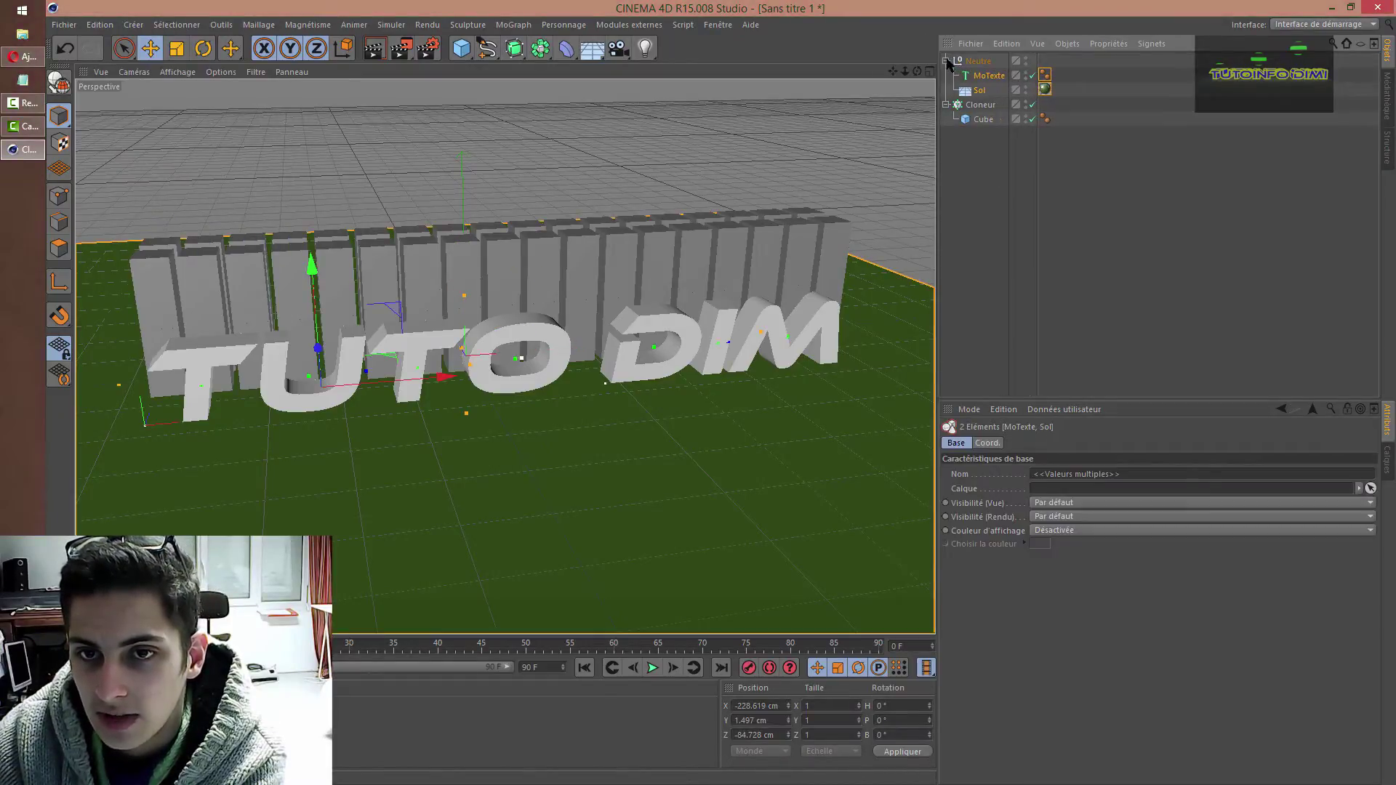
click(976, 177)
- Create a new material and set its Couleur to golden yellow, R 255, V 199, B 0
double_click(190, 727)
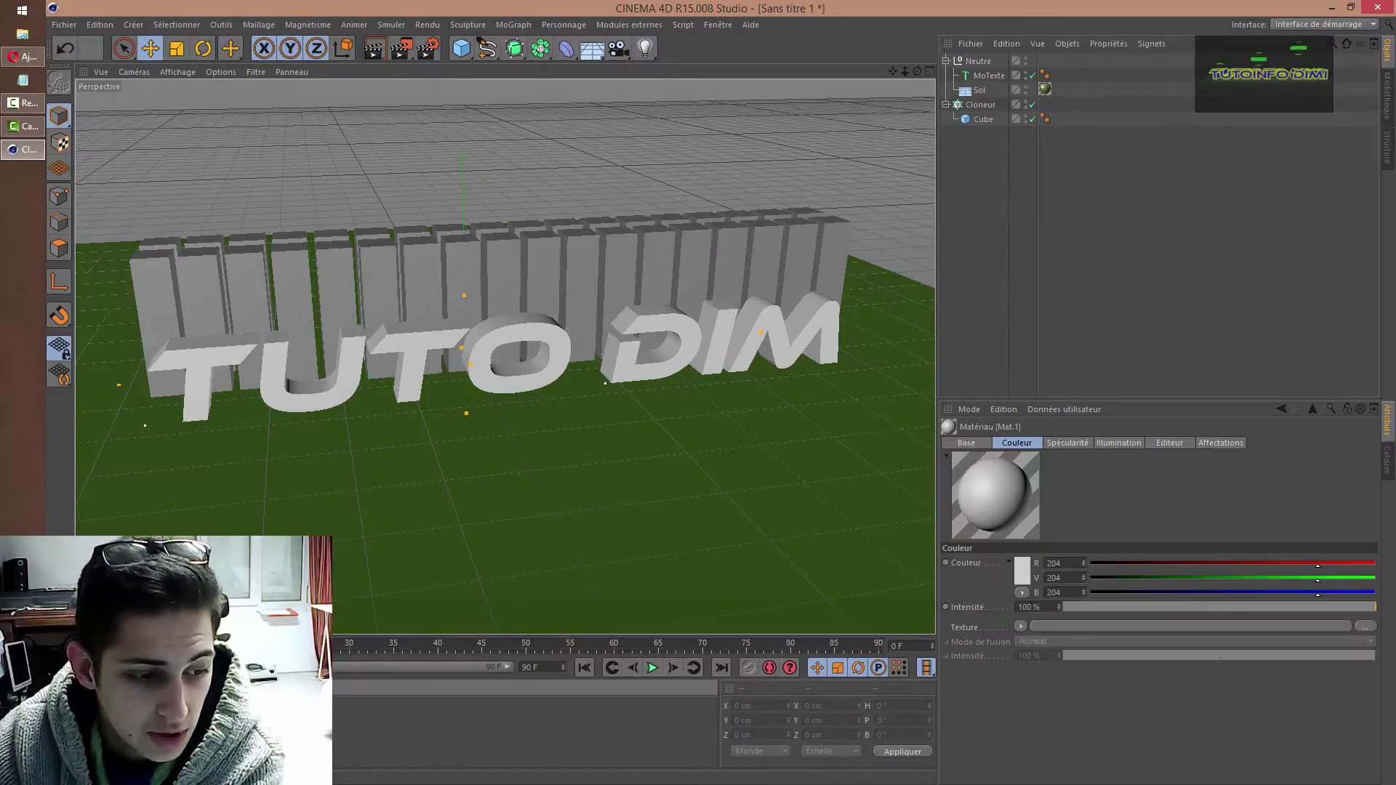
double_click(73, 727)
click(247, 264)
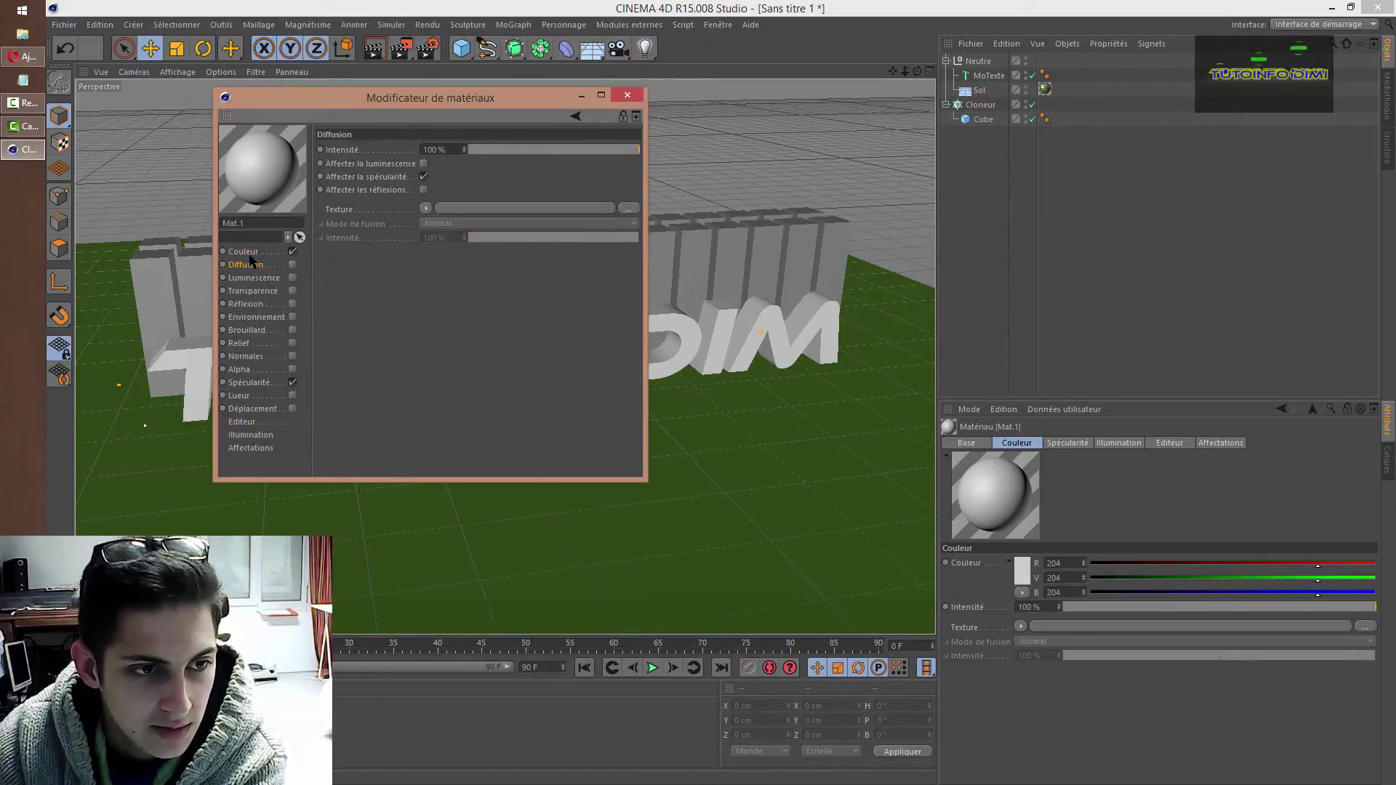
click(243, 251)
click(404, 154)
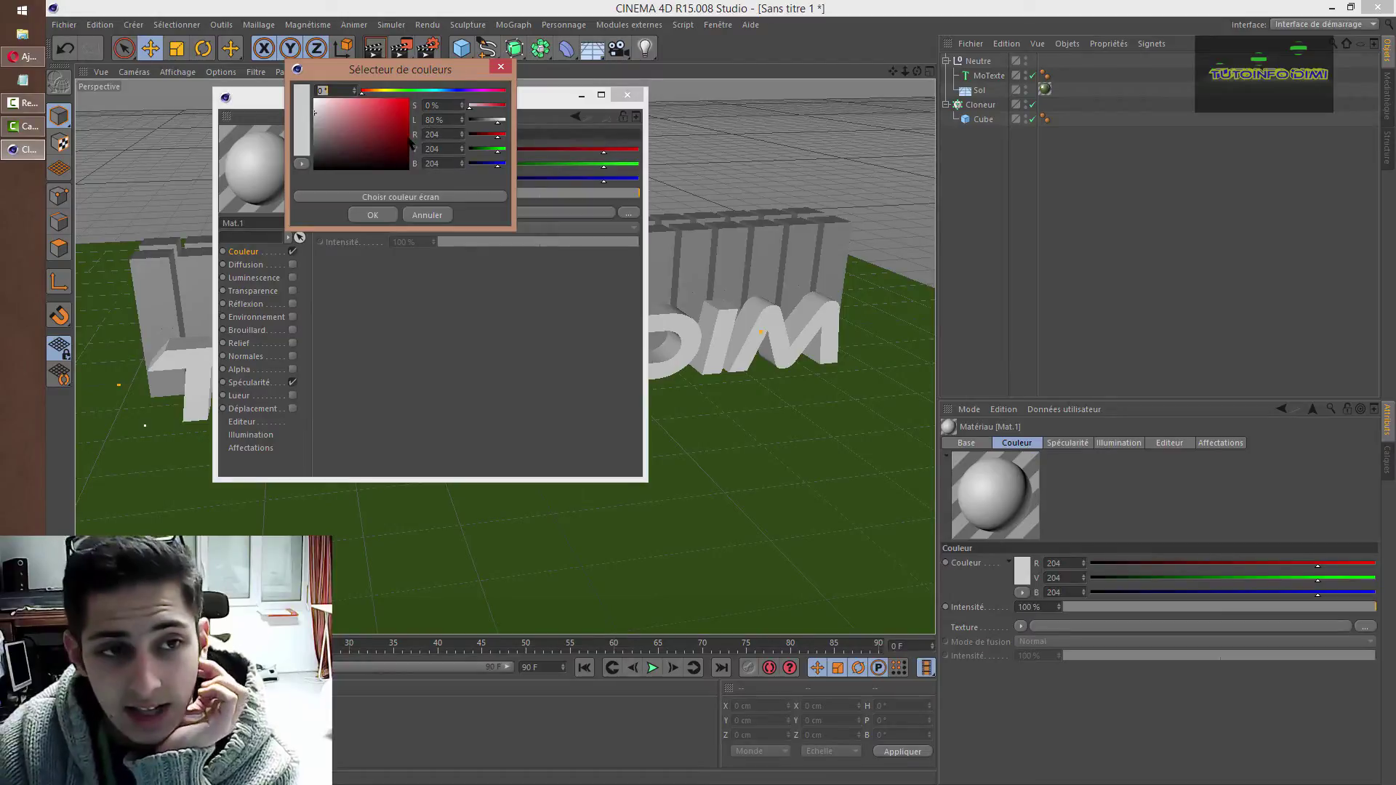
click(380, 89)
click(407, 99)
click(372, 215)
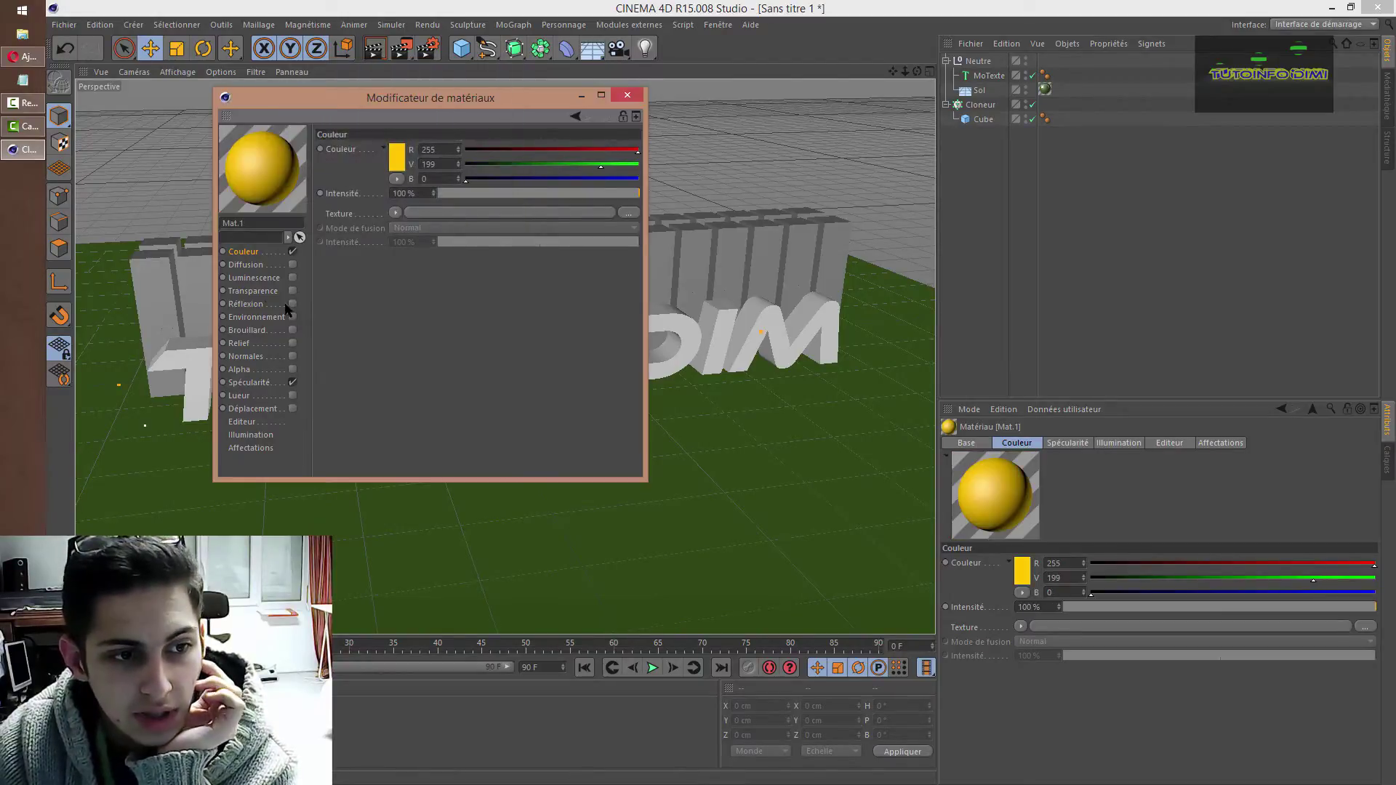
- Enable Réflexion on the yellow material at 60 % intensity with a Fresnel texture mixed at 50 %
click(245, 304)
click(292, 304)
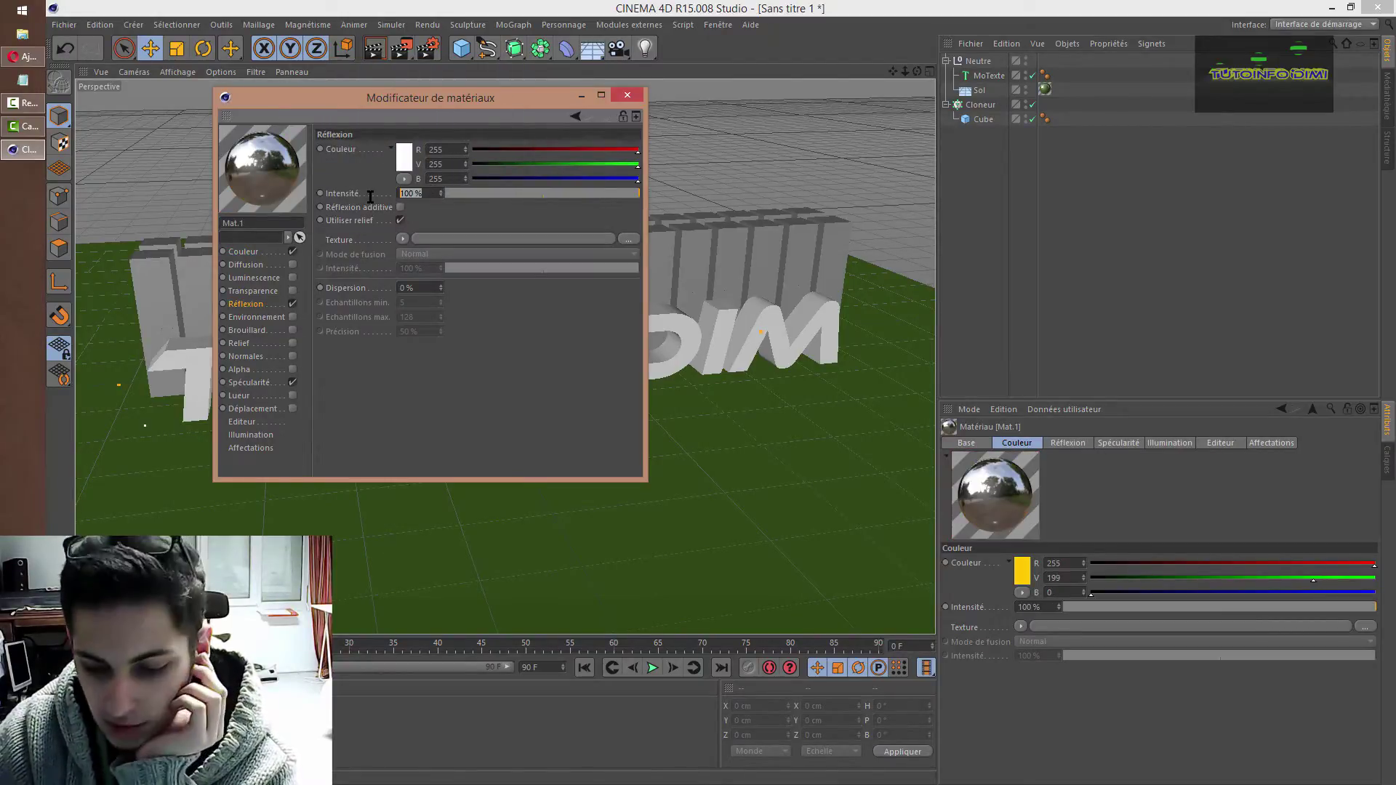
text(60)
key(Return)
click(402, 239)
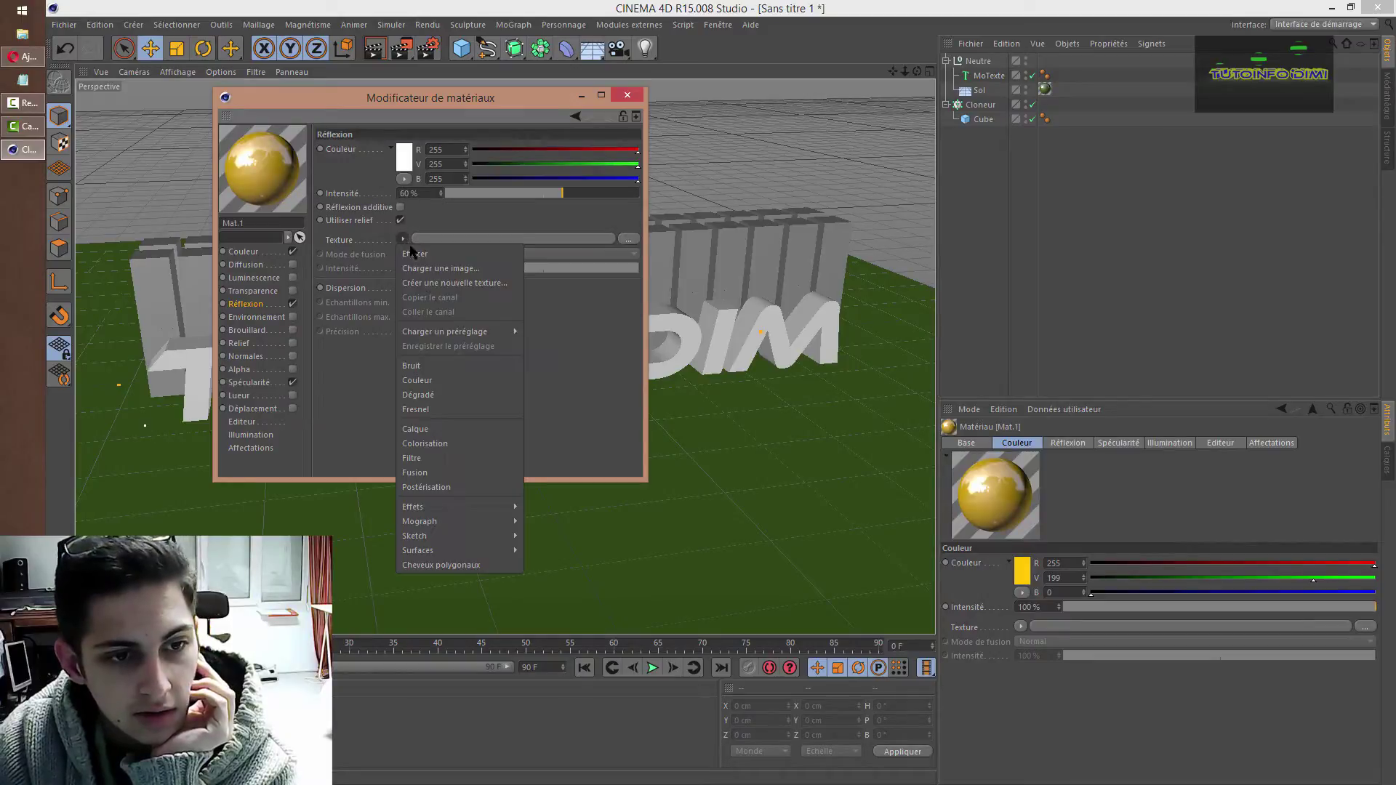
click(416, 409)
drag(421, 311, 382, 318)
text(50)
key(Return)
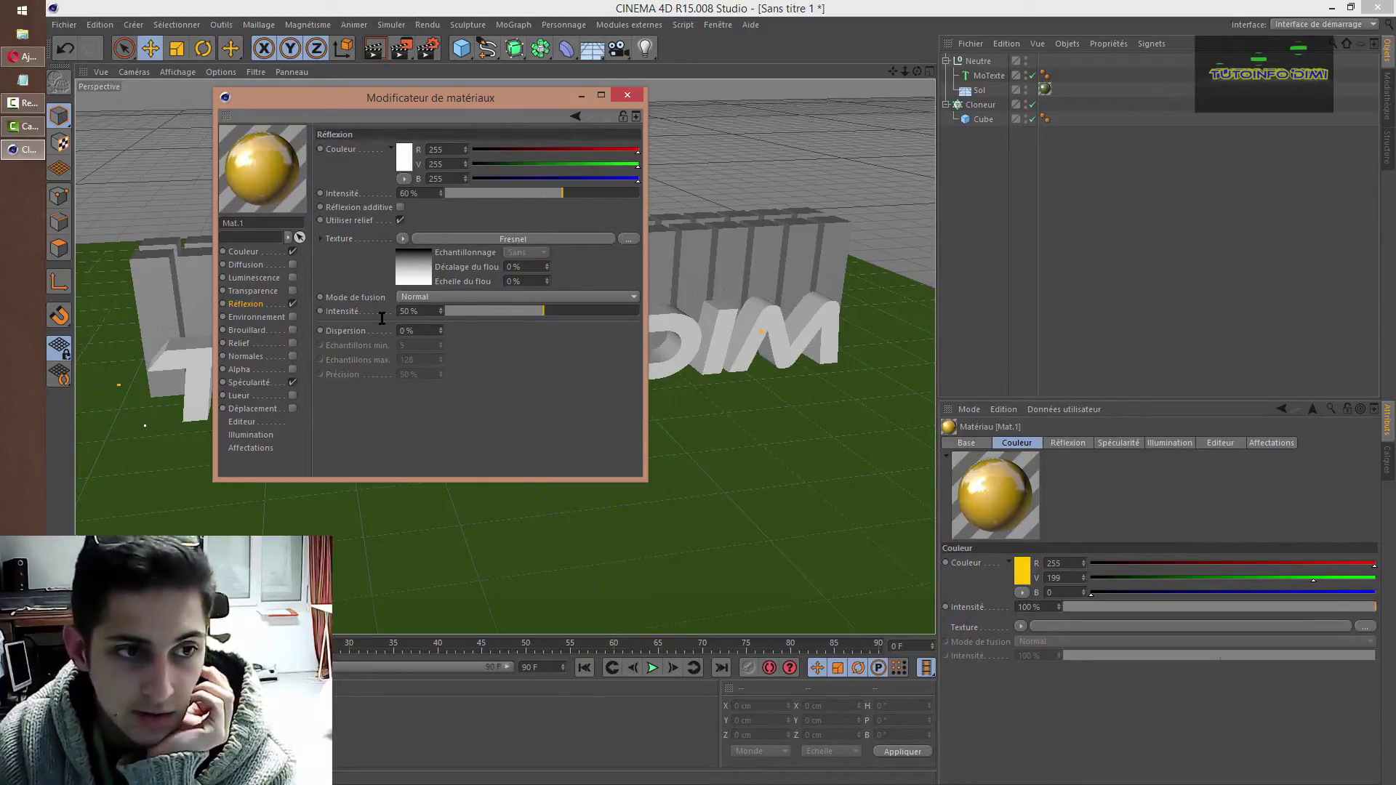
click(628, 94)
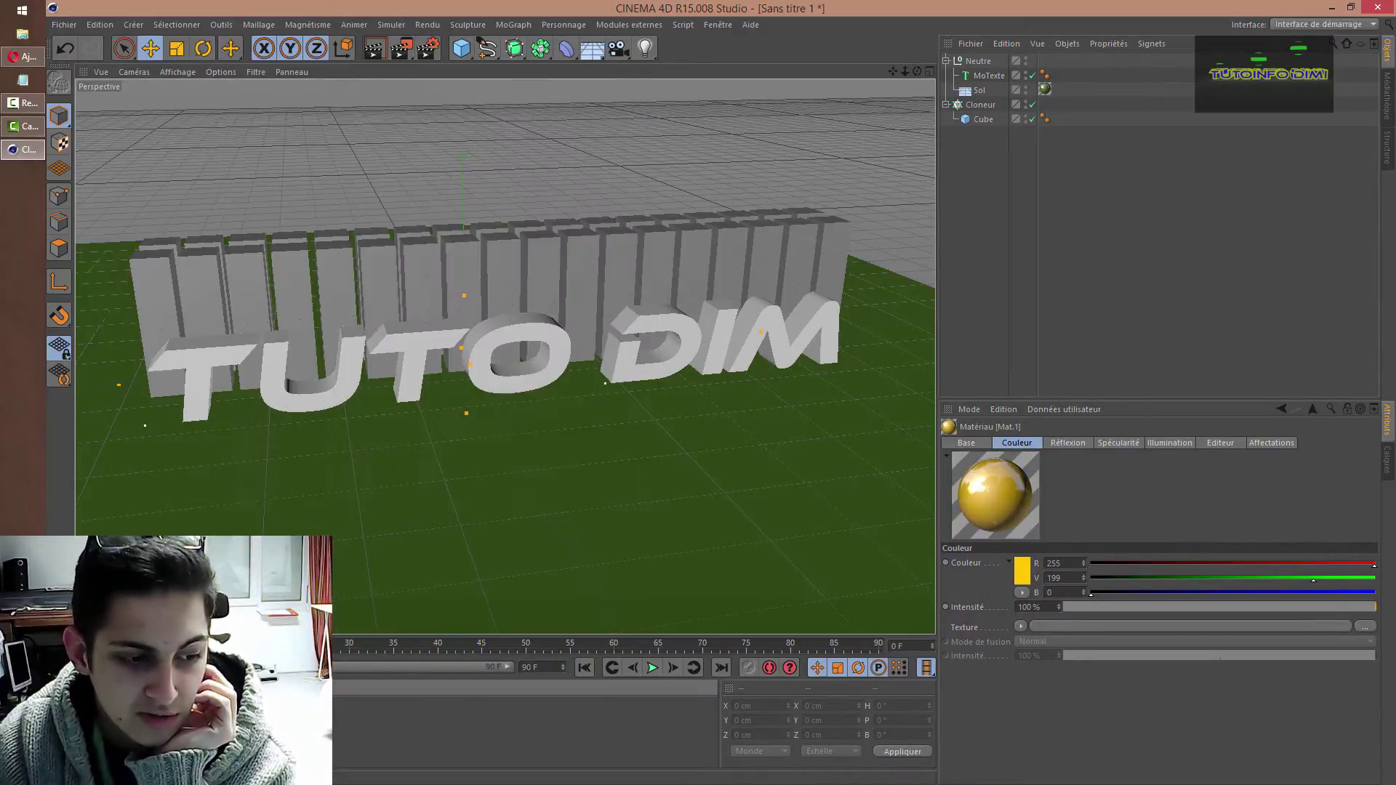
- Apply the yellow material to MoTexte and collapse the Neutre group
drag(971, 93, 1004, 76)
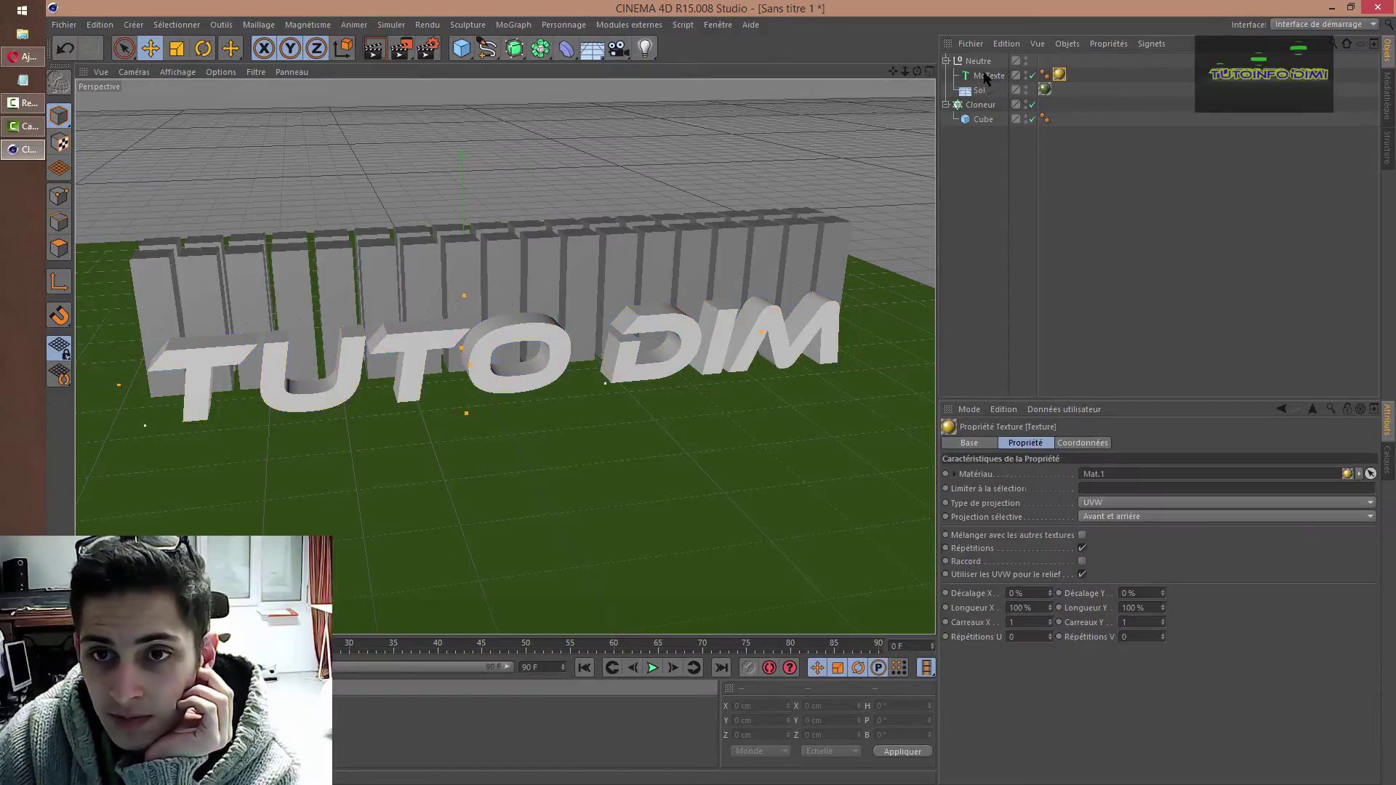
click(946, 60)
click(964, 102)
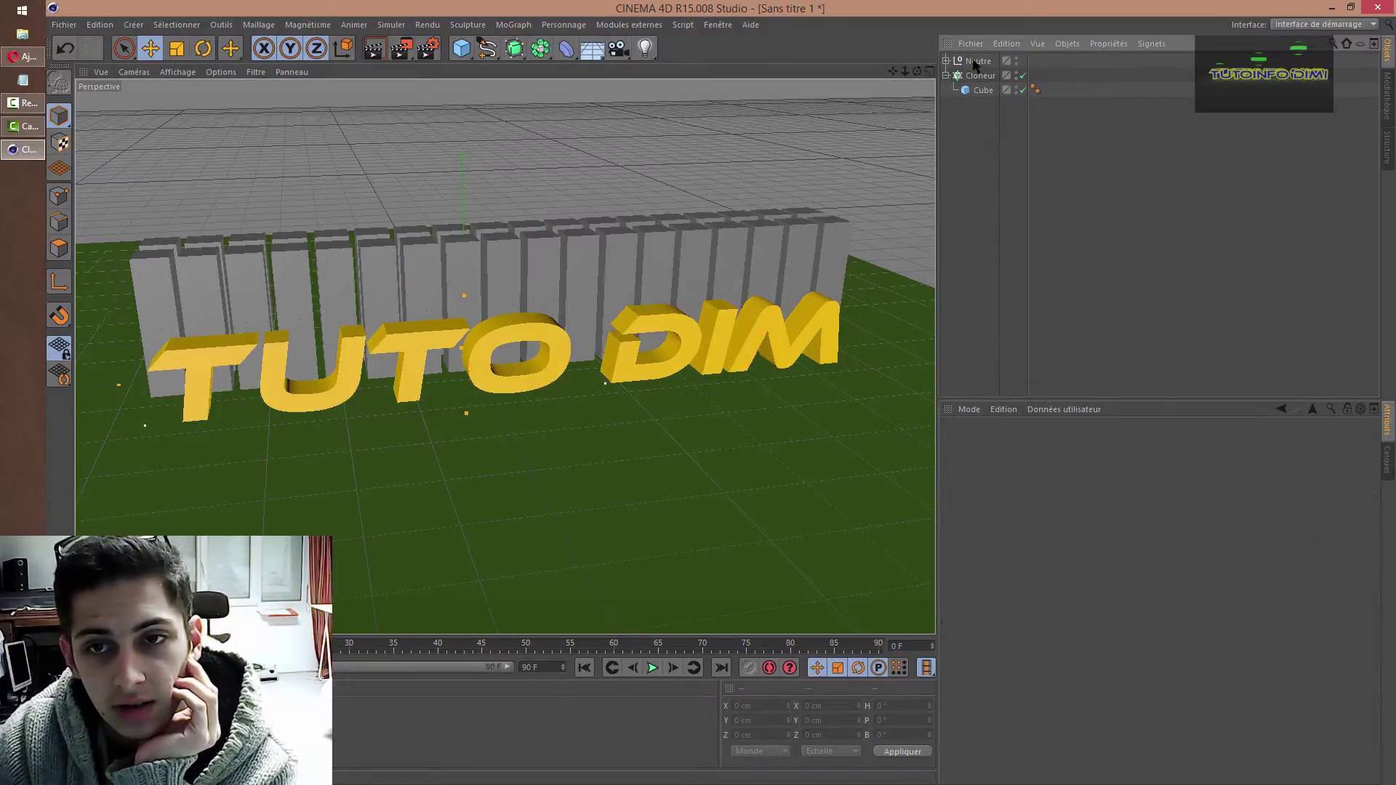
- Rename the Neutre group as "Texte sol"
double_click(977, 62)
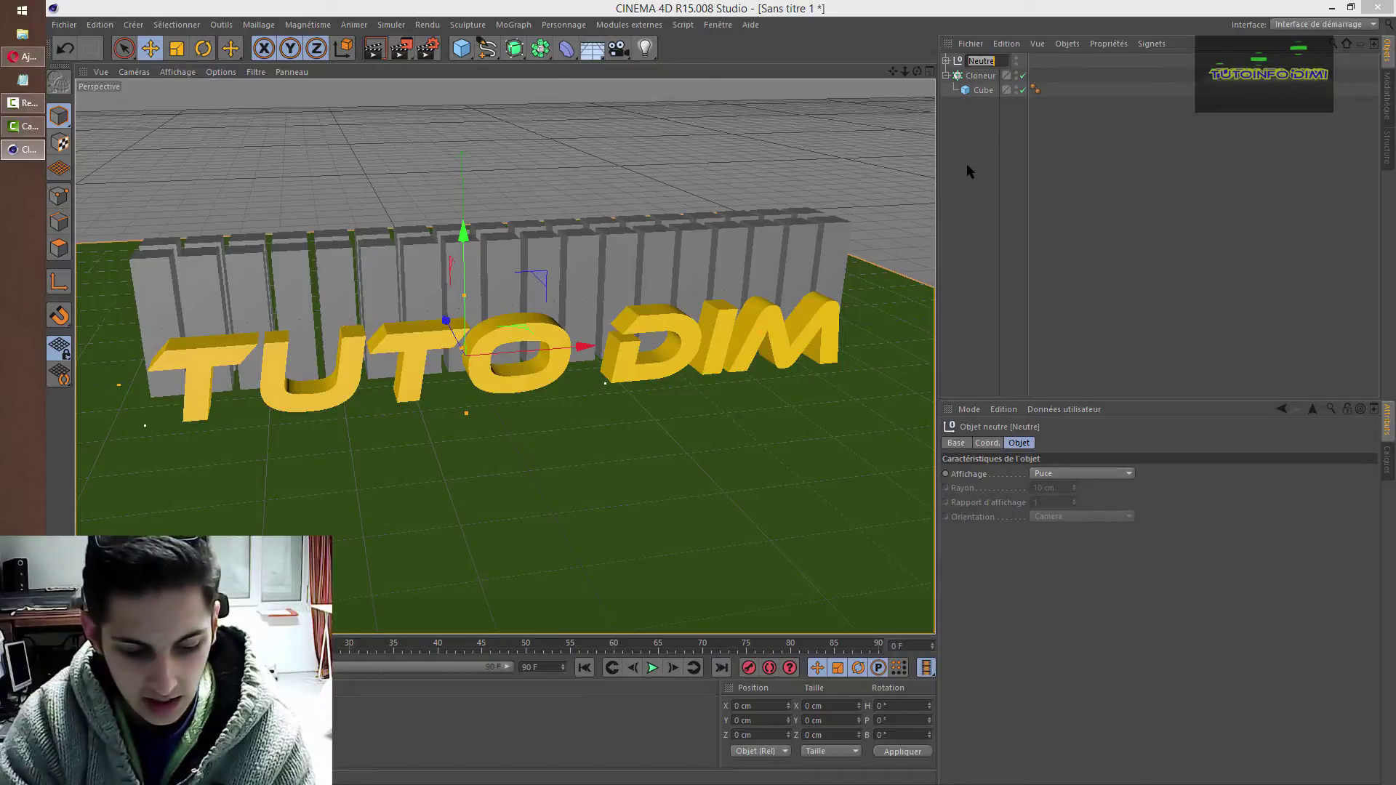
text(Texte solm)
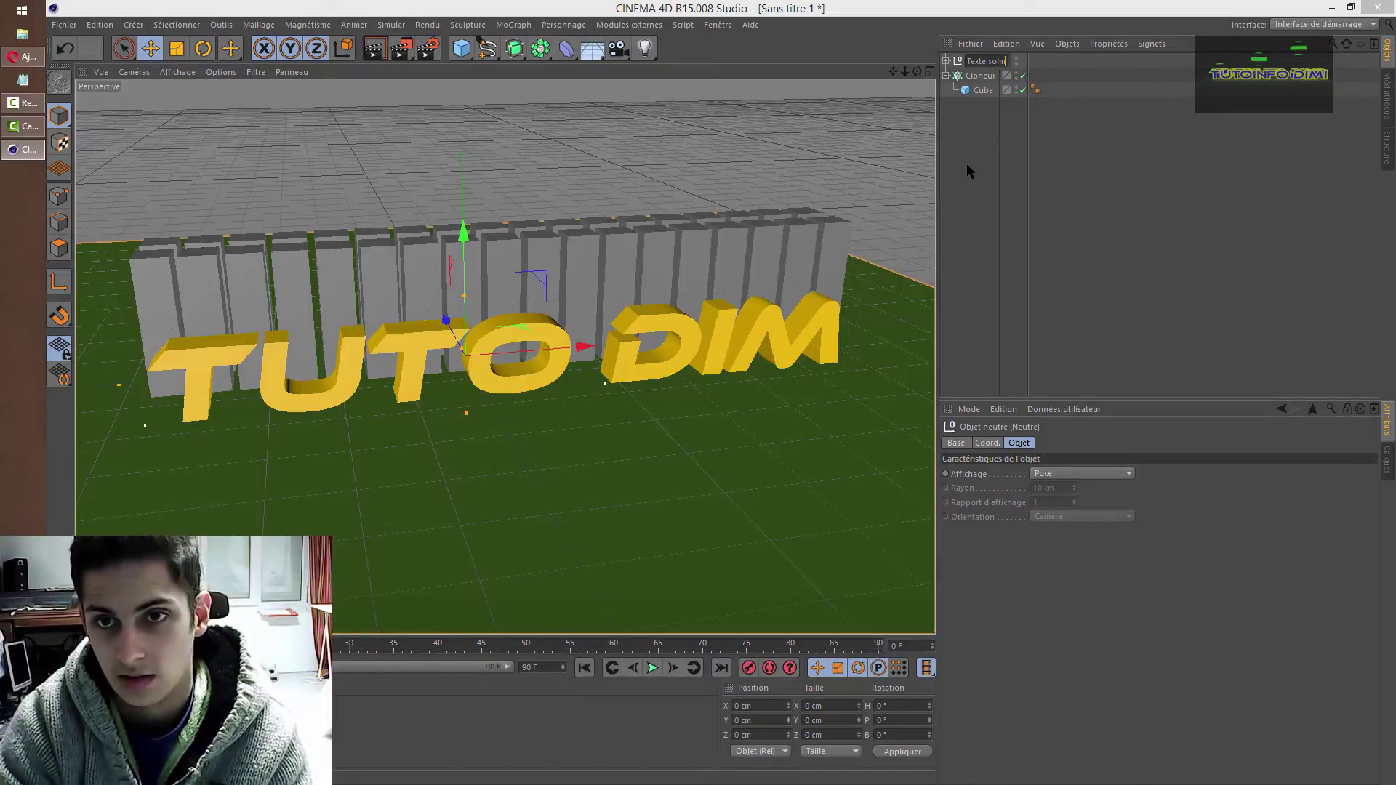
key(Return)
click(967, 166)
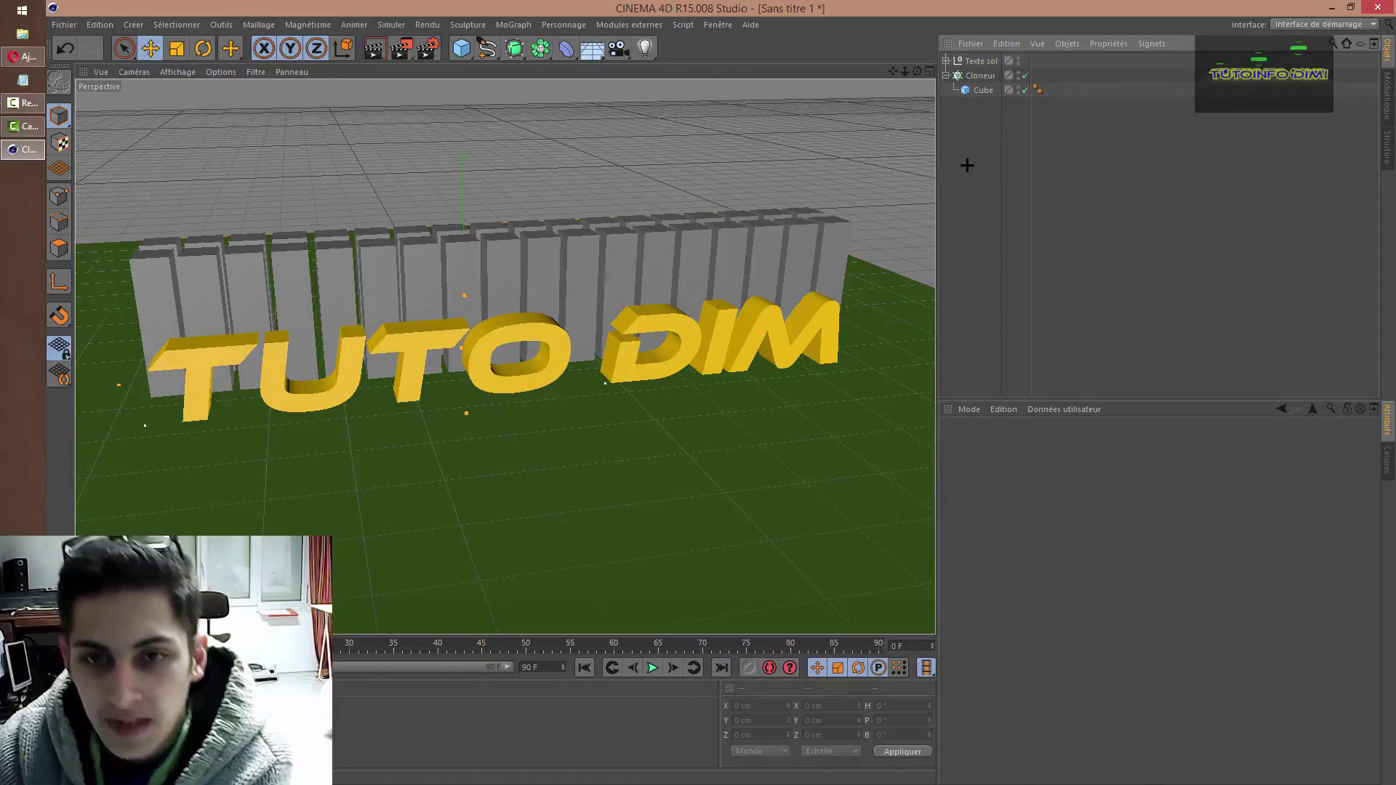
click(981, 77)
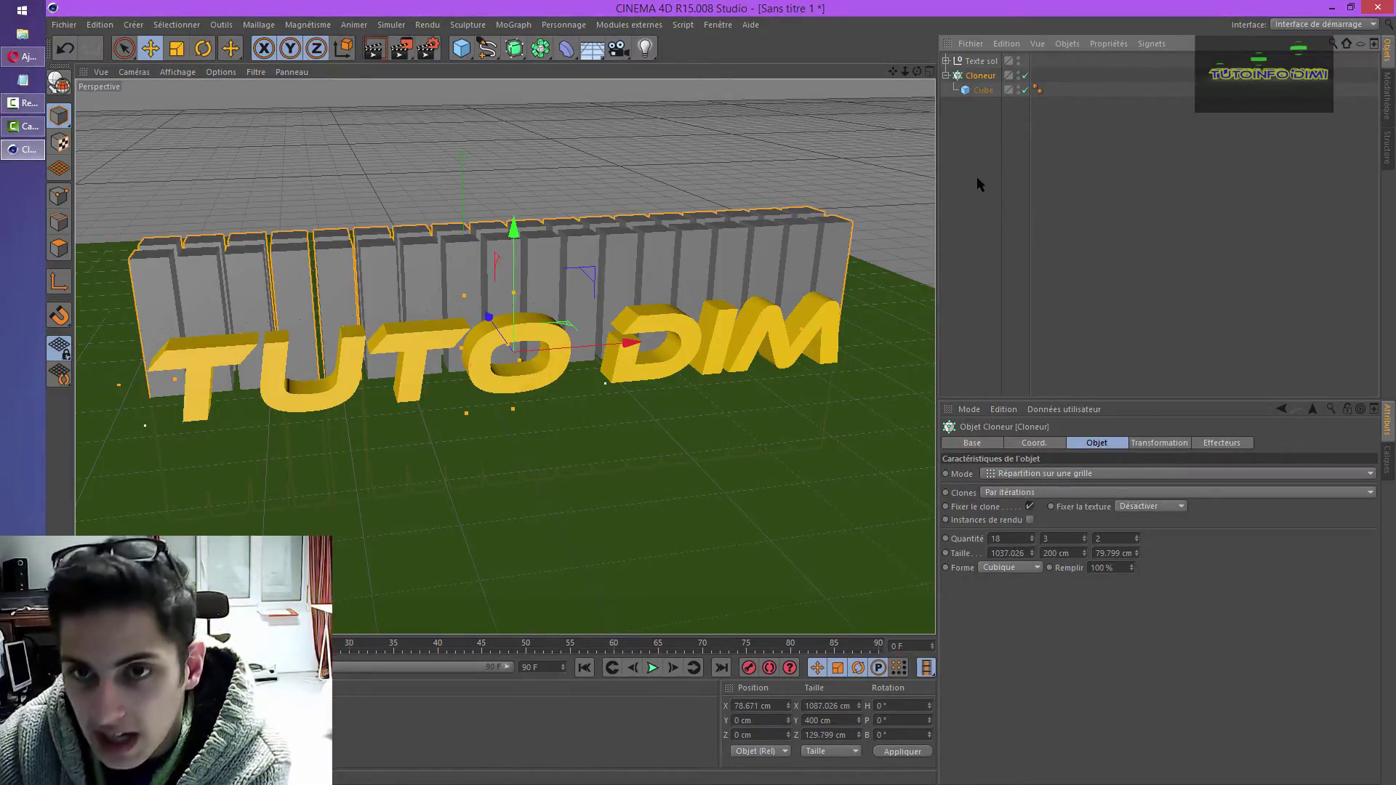
click(972, 156)
click(513, 24)
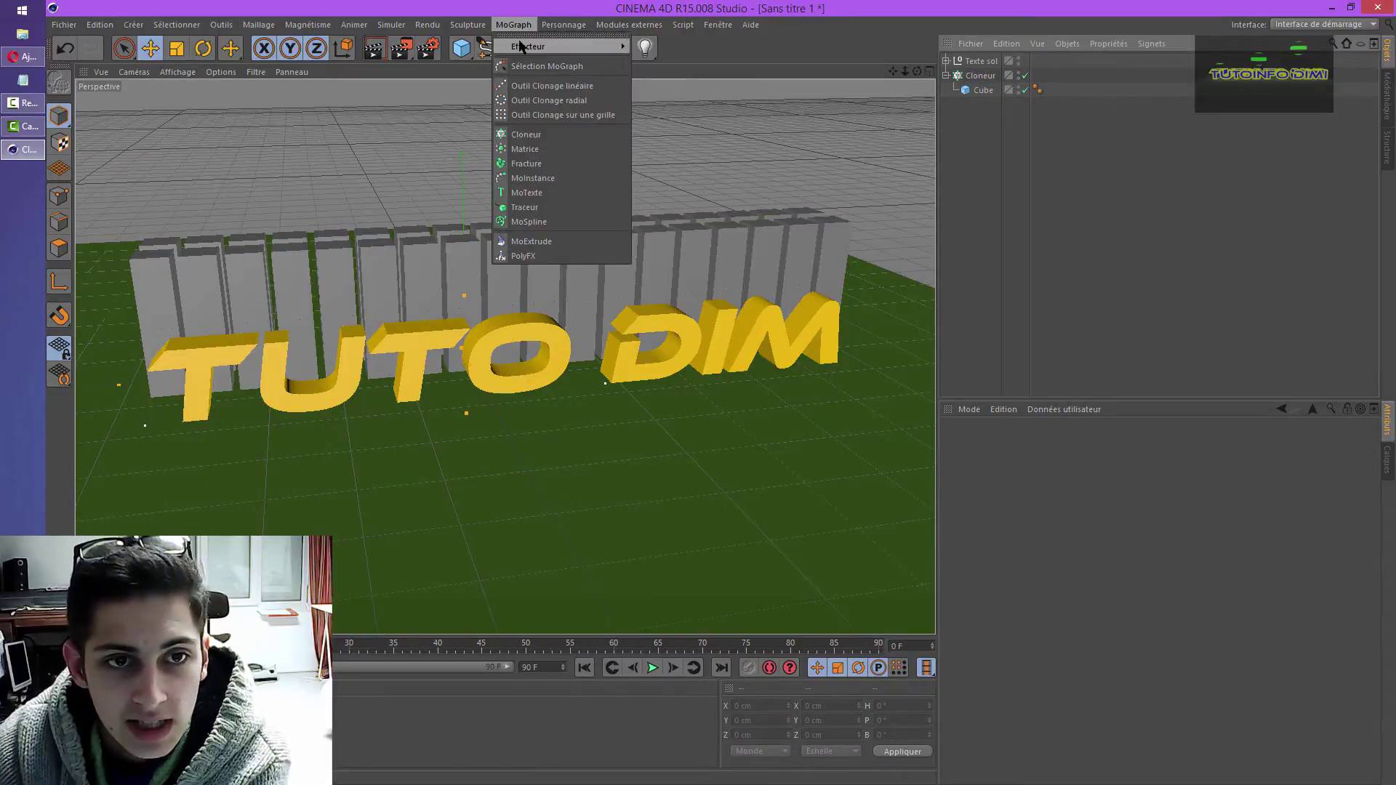
click(521, 35)
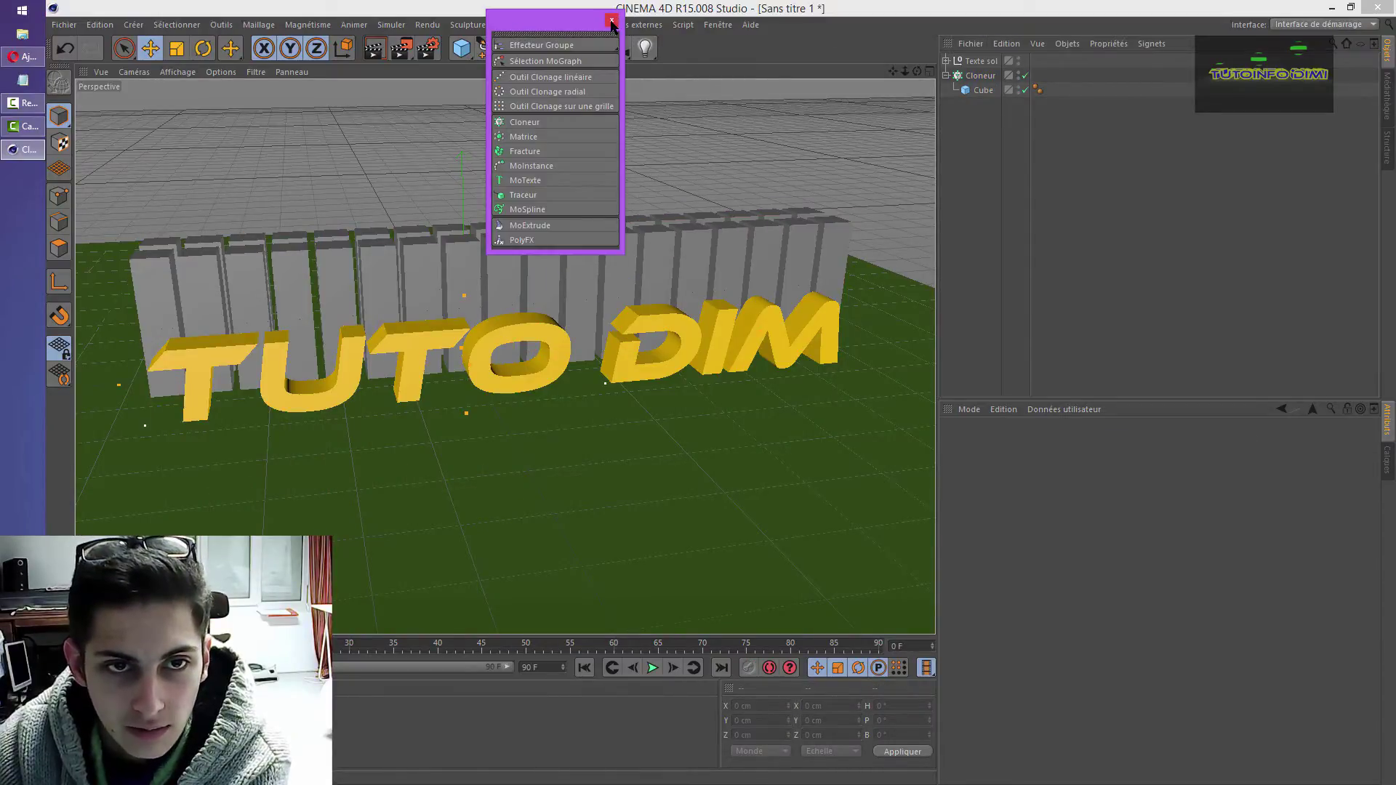
click(613, 21)
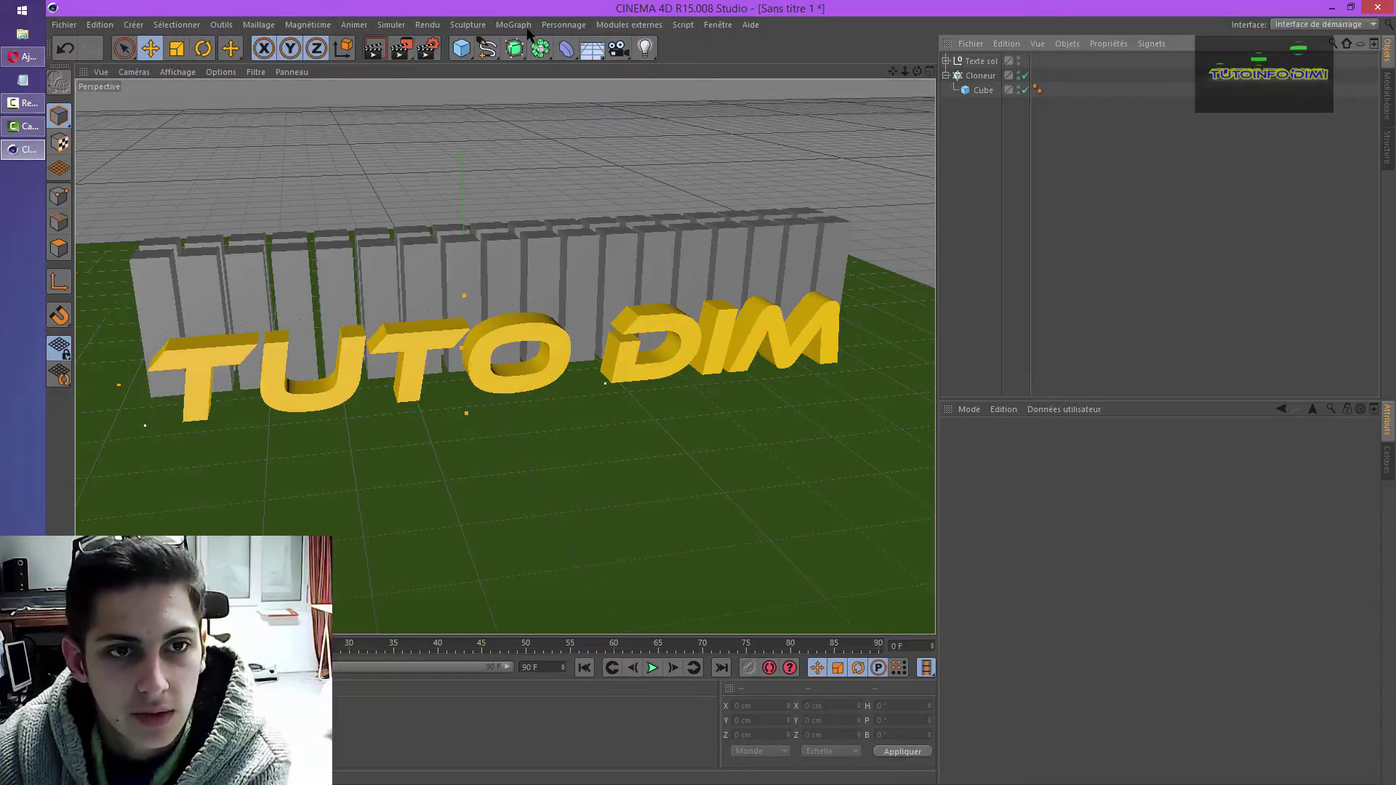
- Add a MoGraph Effecteur Audio to the scene
click(525, 26)
mouse_move(538, 47)
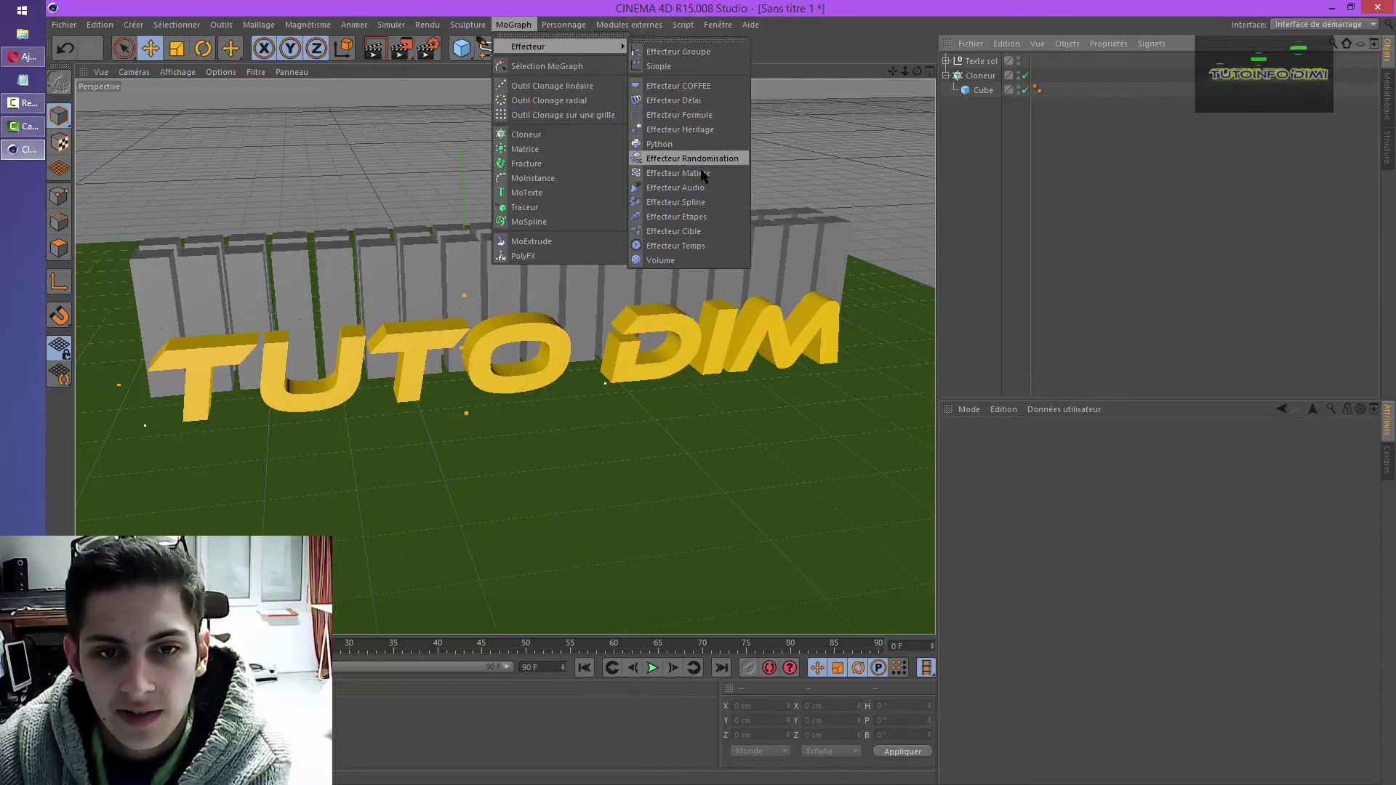
click(684, 187)
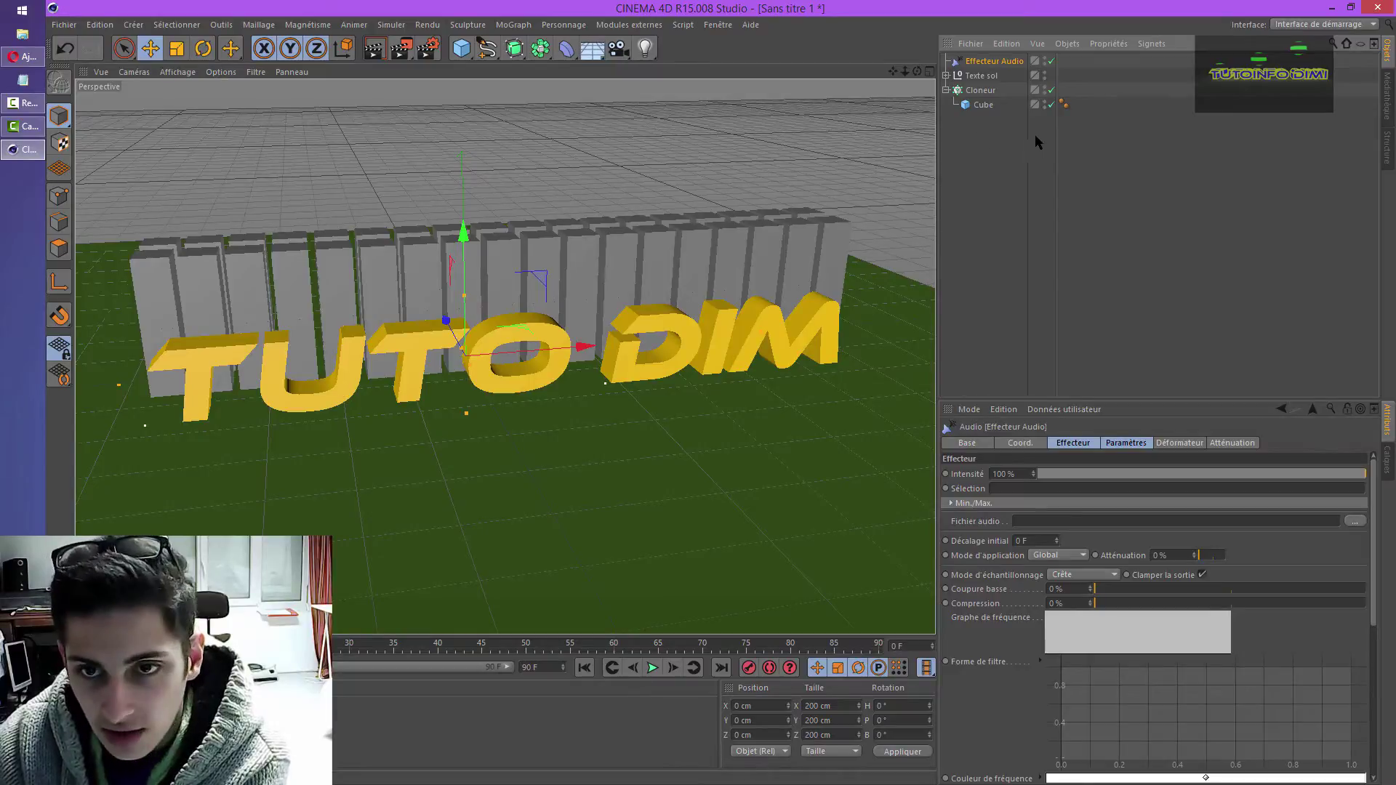
click(981, 90)
click(1225, 443)
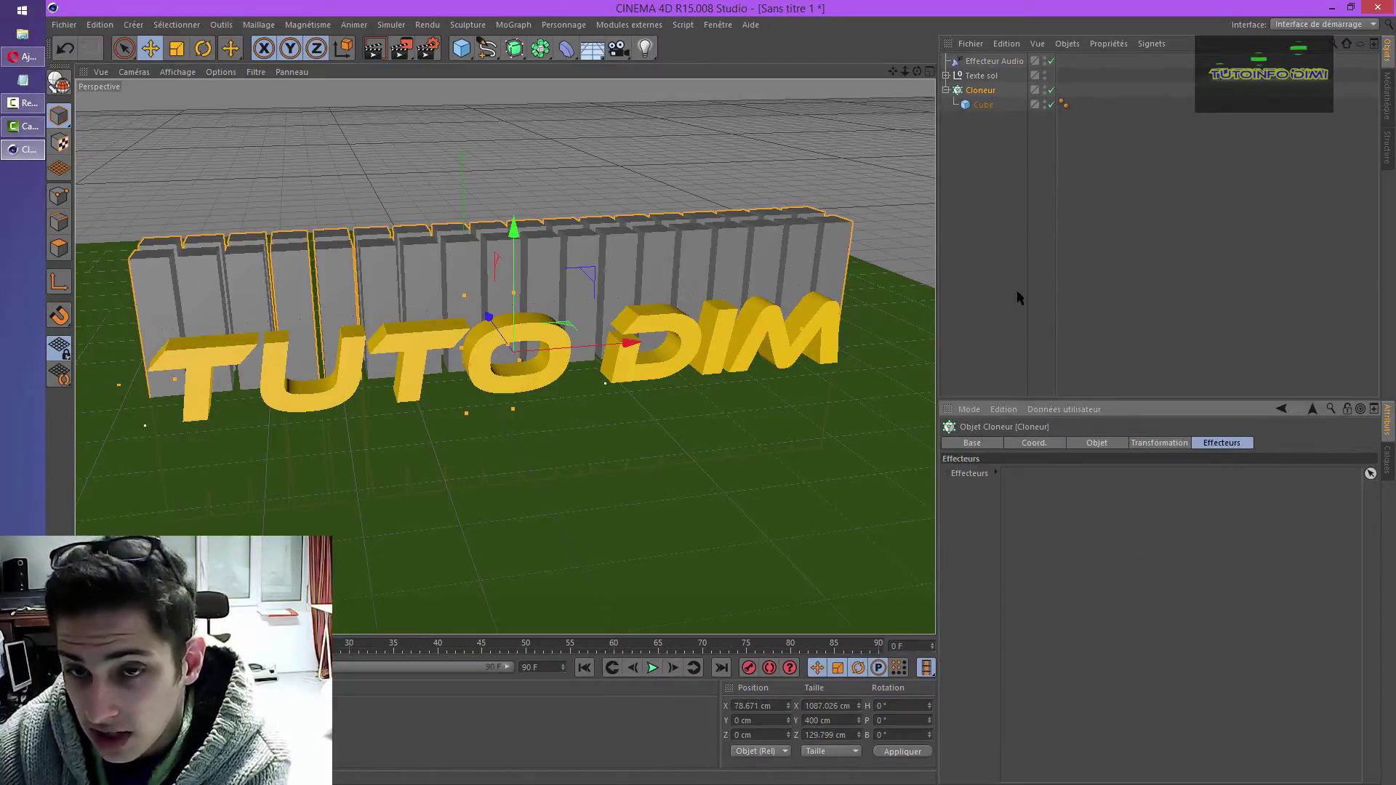
click(982, 62)
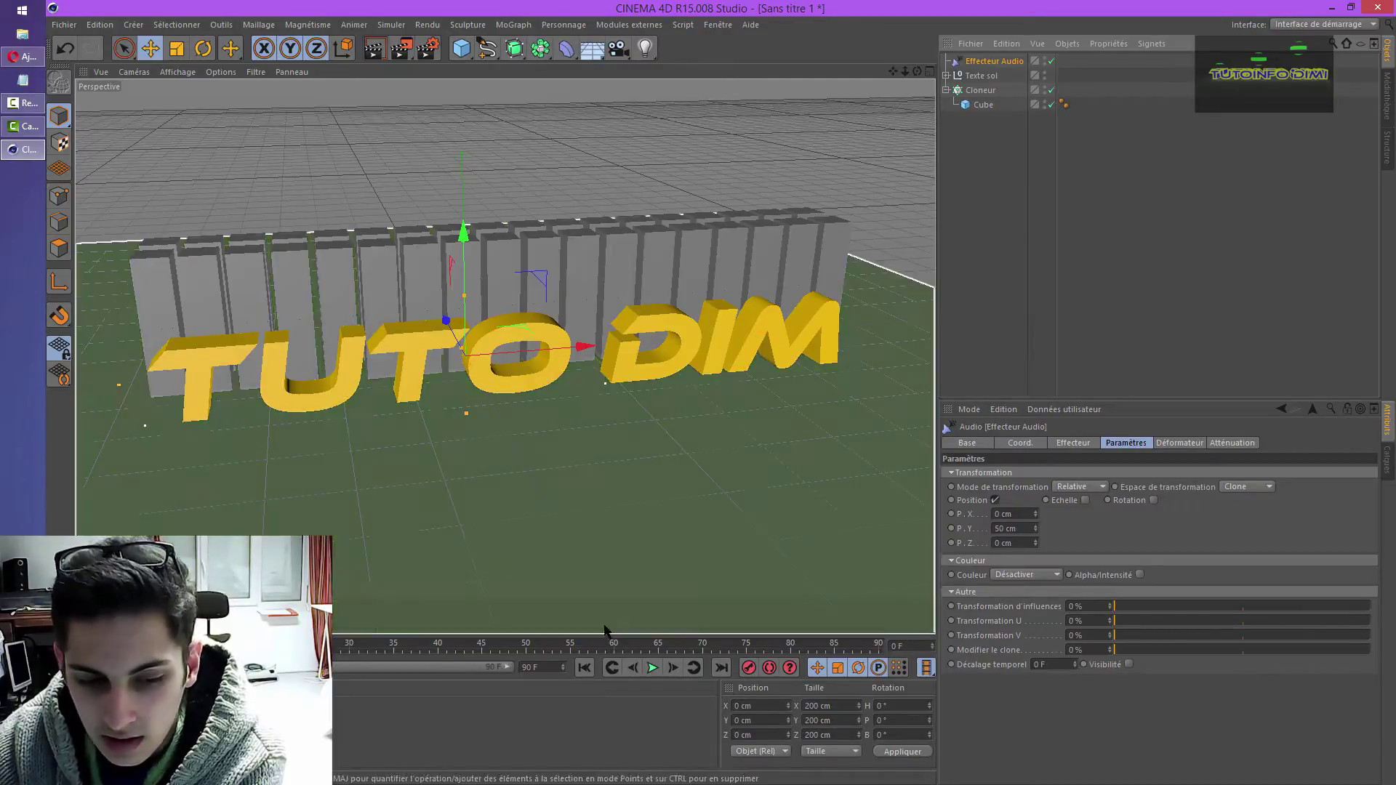
- Extend the animation timeline's end to frame 800
click(538, 667)
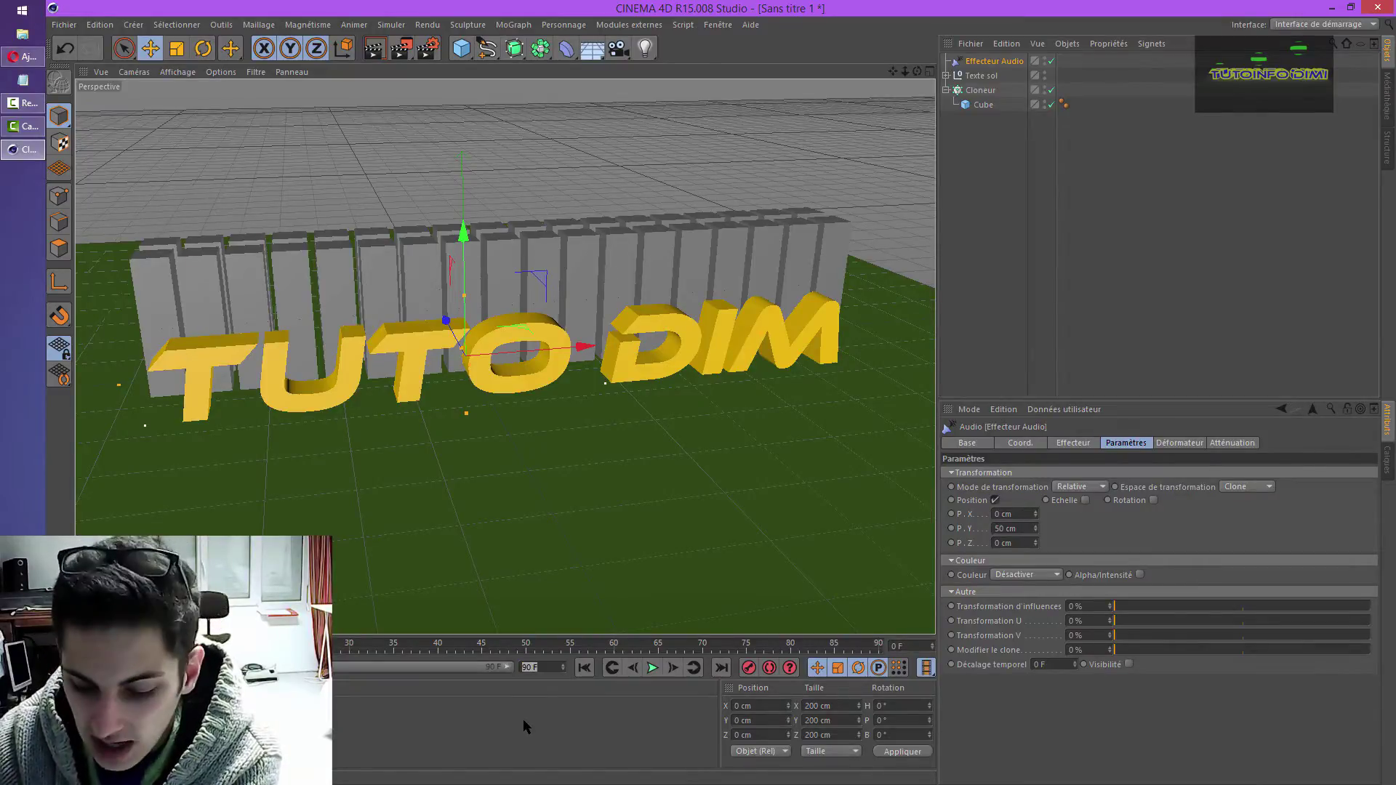
text(800)
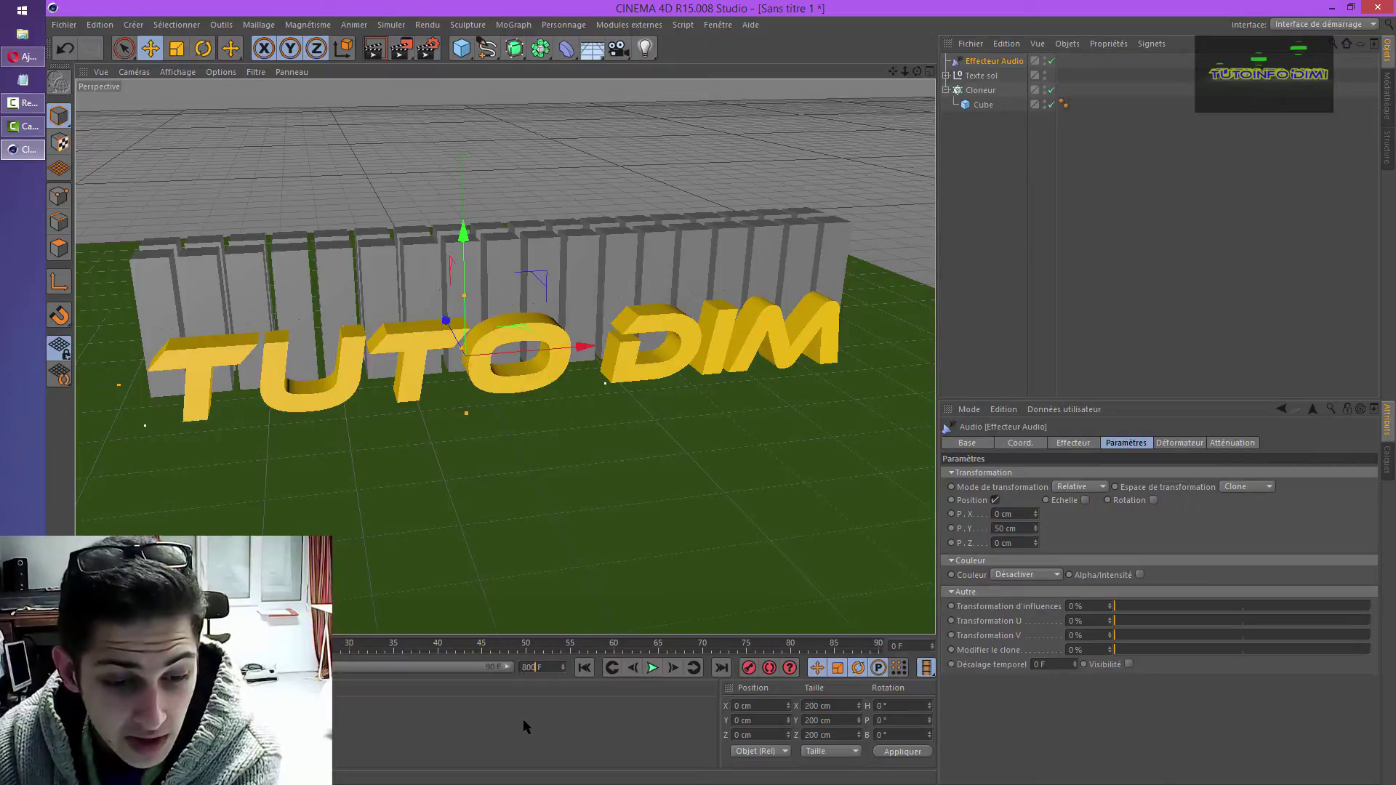
key(Return)
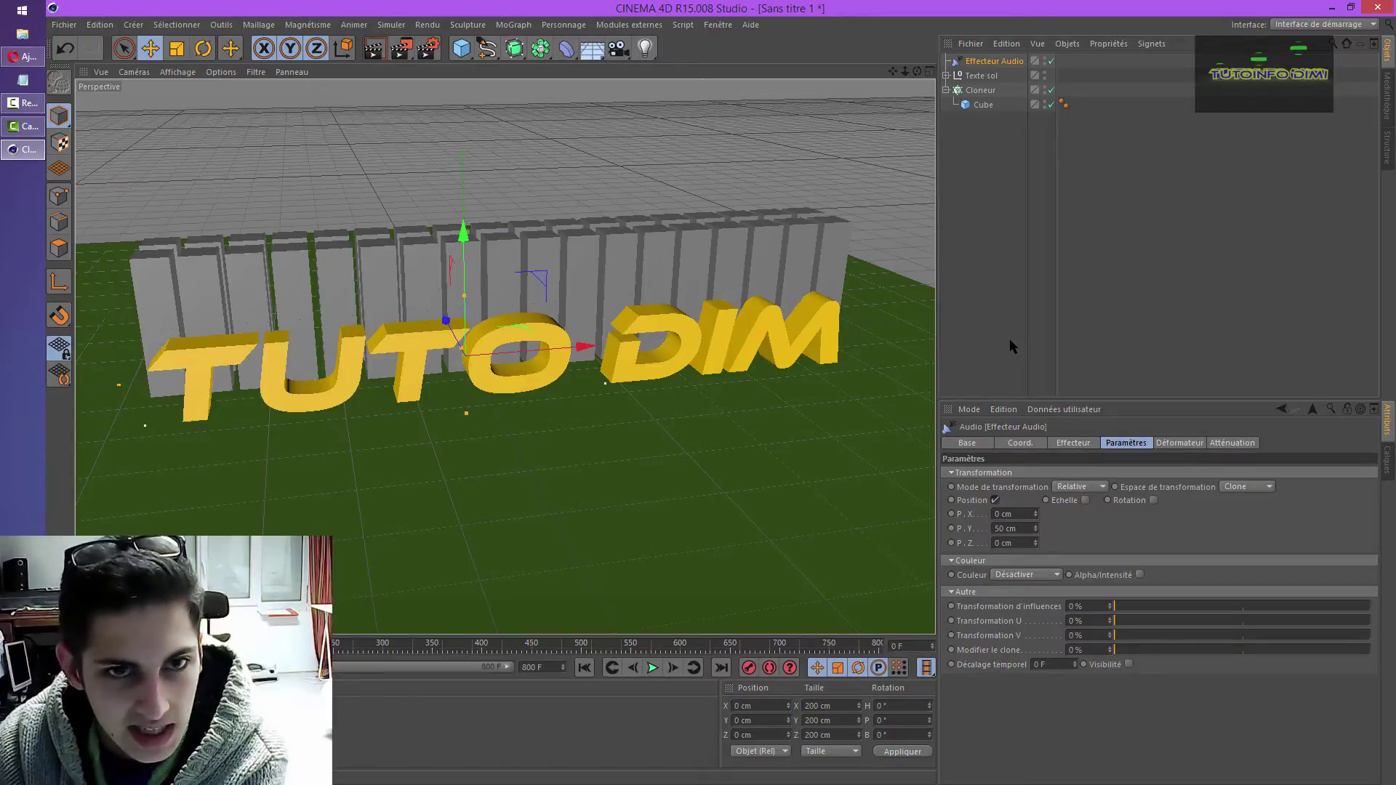
- Review the render output settings and the available Film/Vidéo presets
click(434, 49)
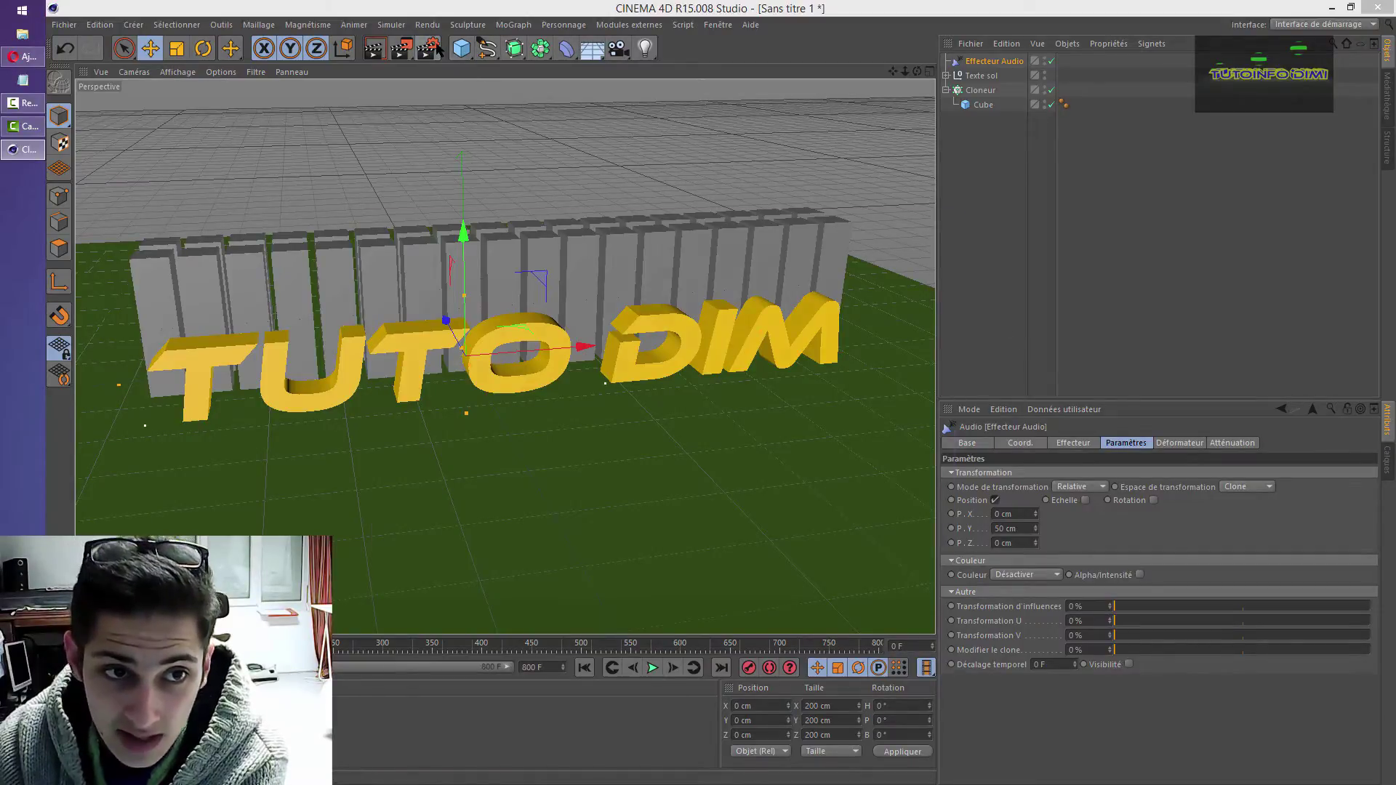
click(437, 271)
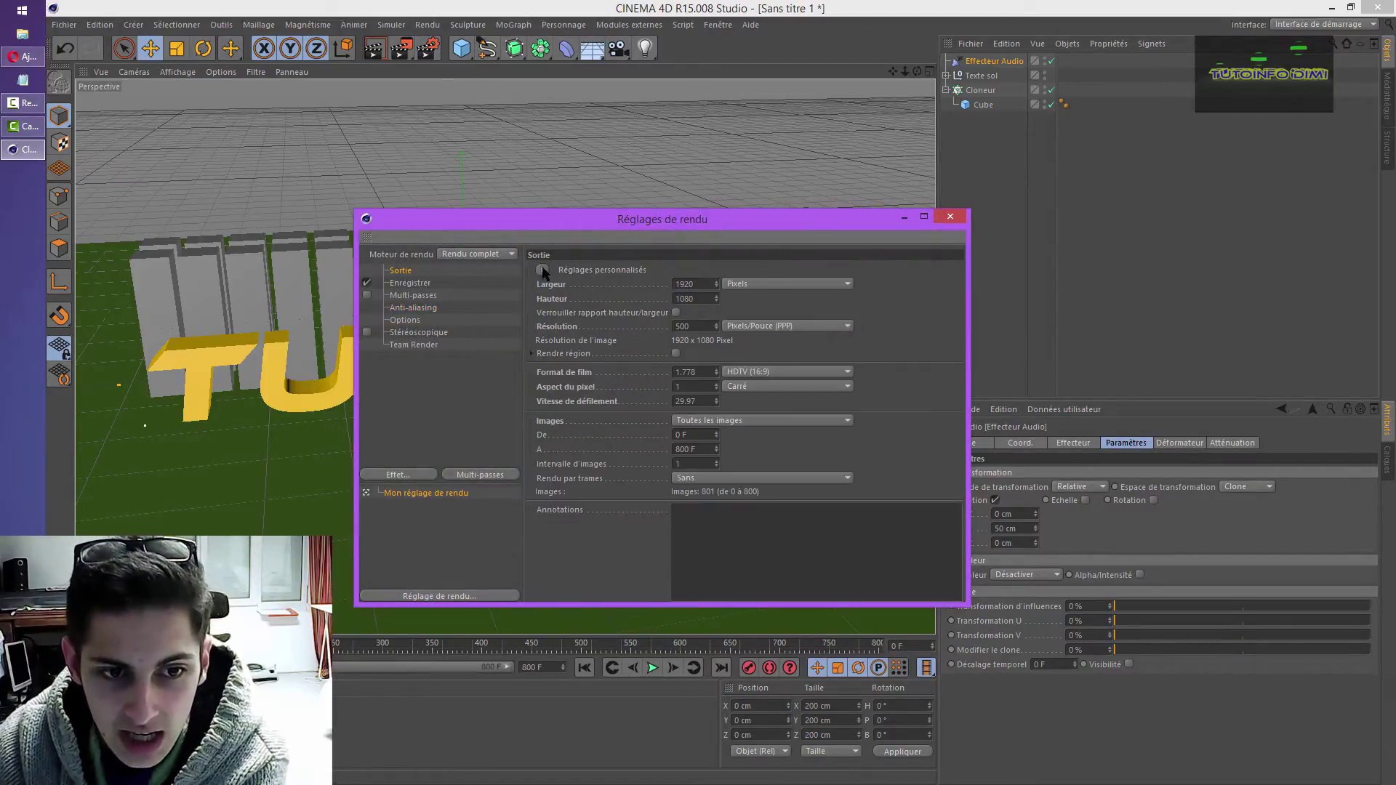
click(542, 270)
mouse_move(582, 314)
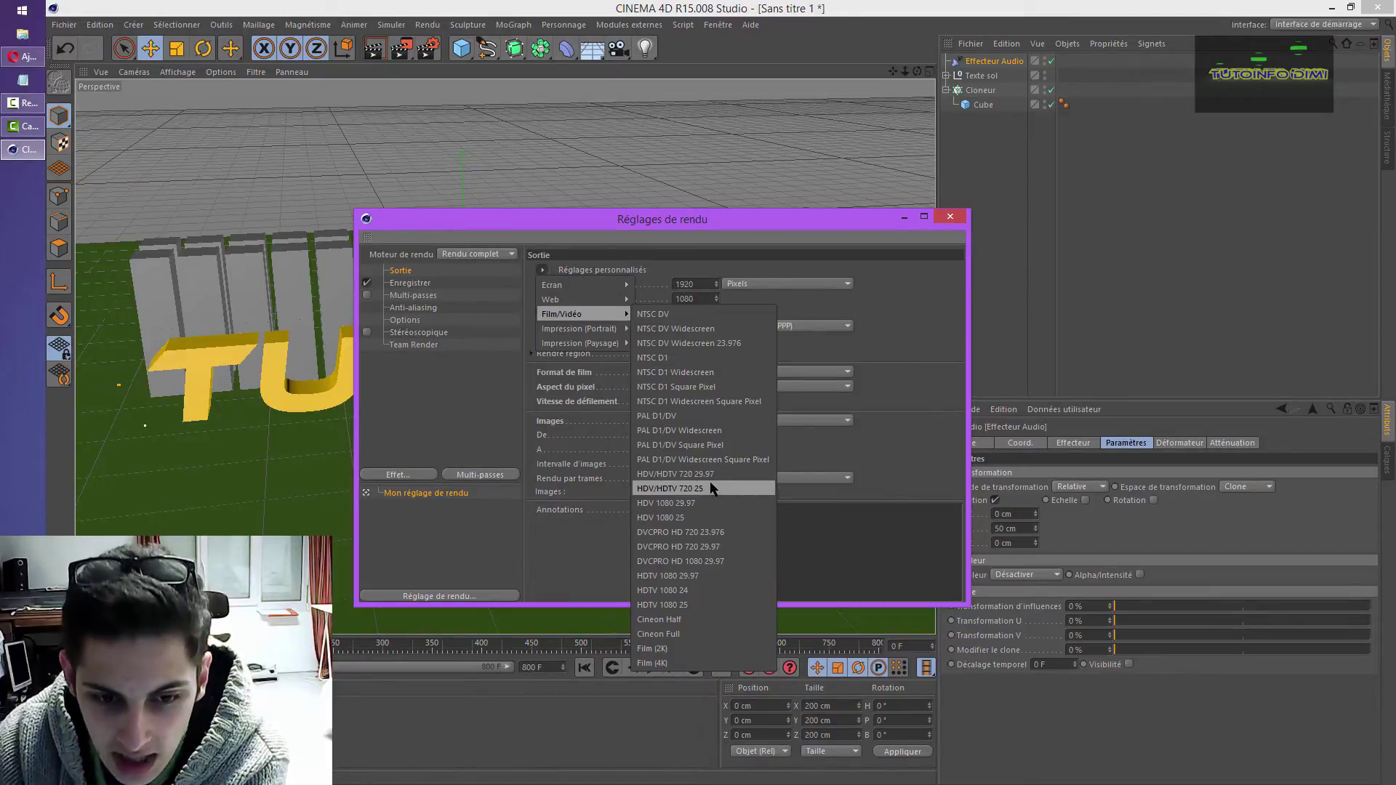
click(888, 556)
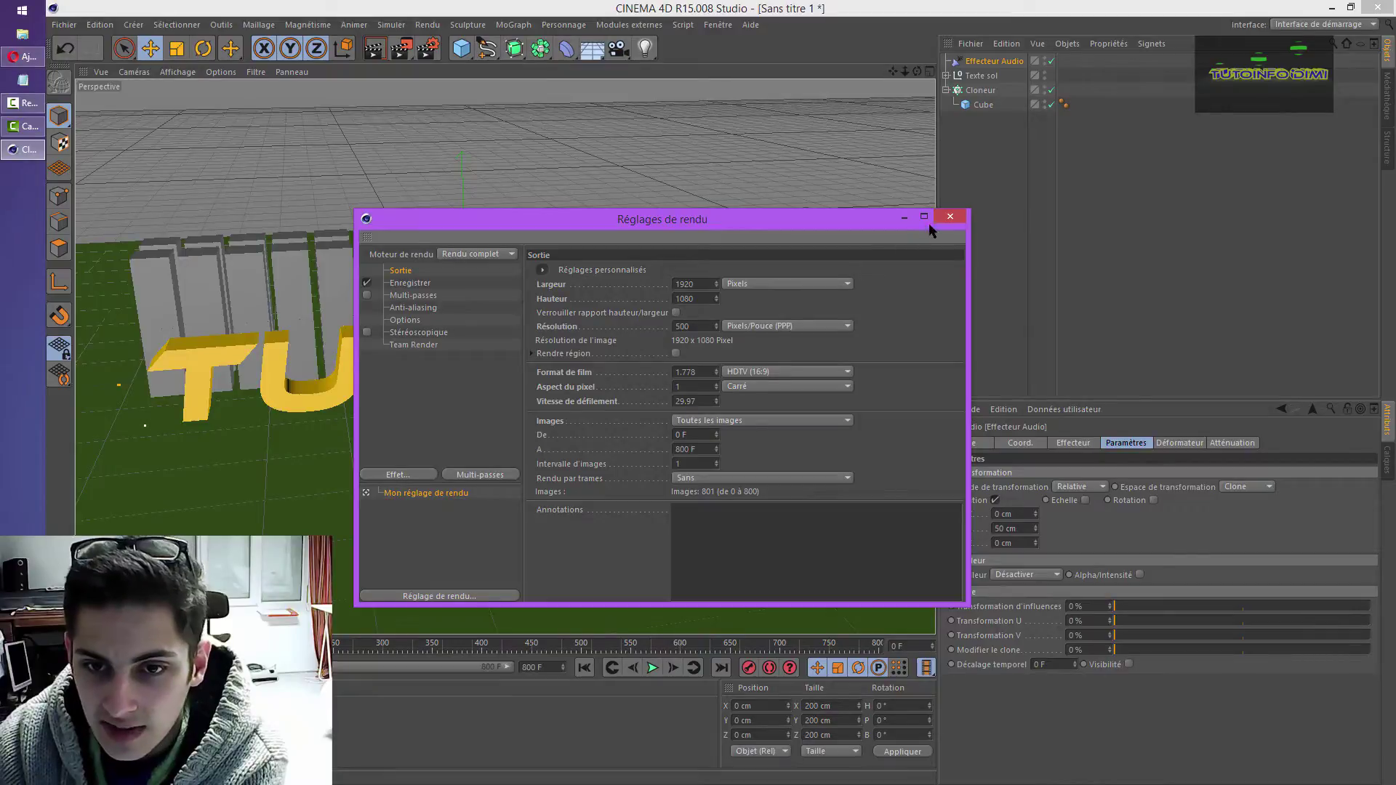
click(950, 217)
- Load "-Musique libre de droits- Arc North - Never Gonna.wav" from the "Musiques libre de droit" folder as the audio effector's sound file
click(980, 194)
click(995, 61)
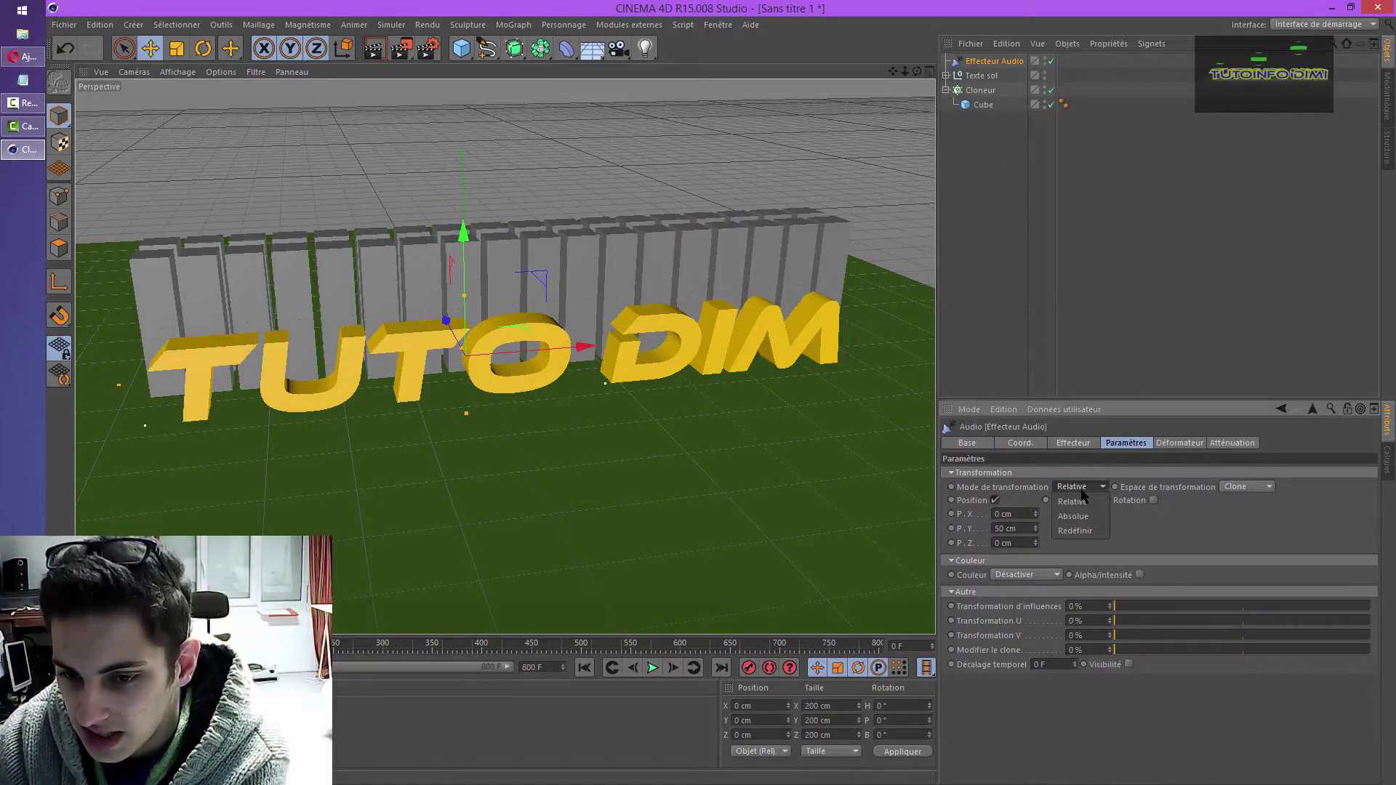
click(1075, 445)
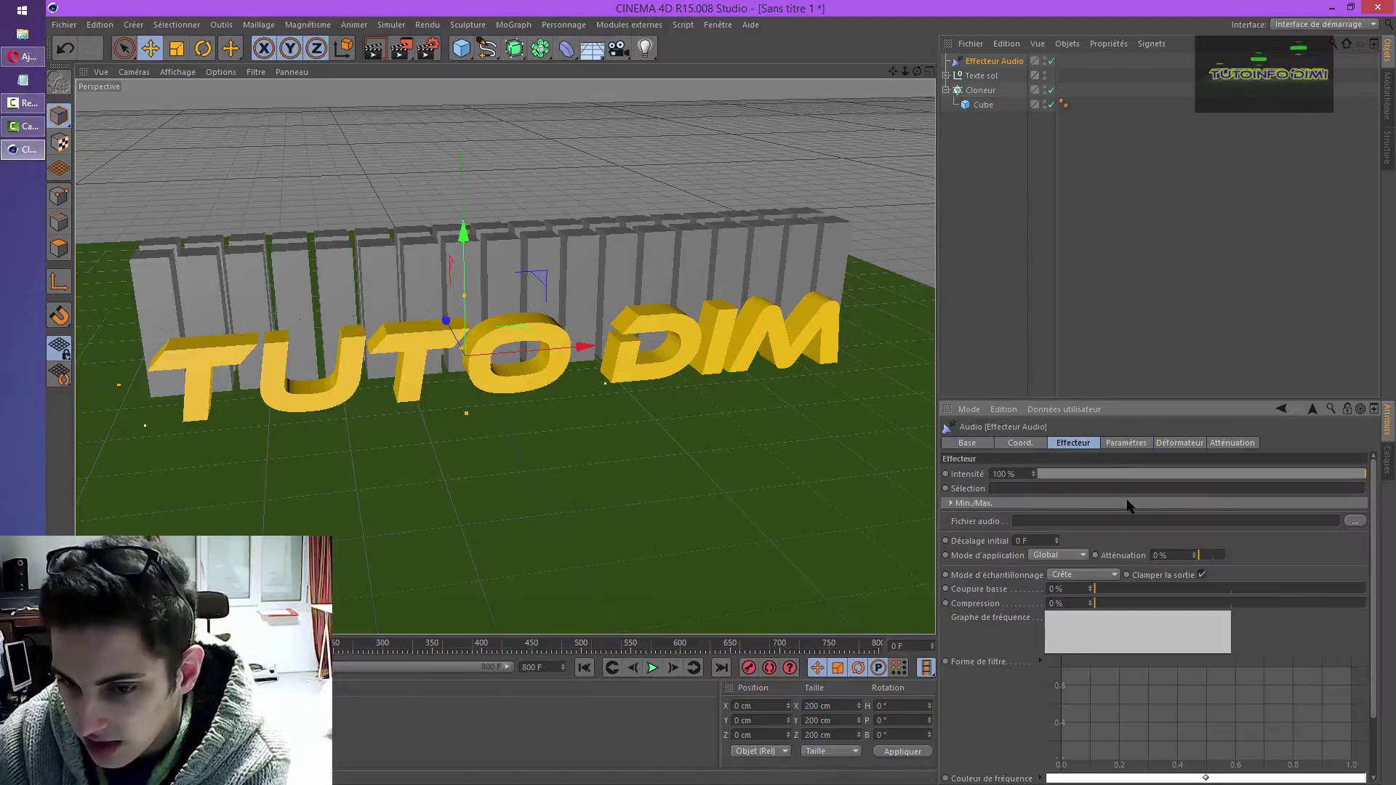
click(1355, 522)
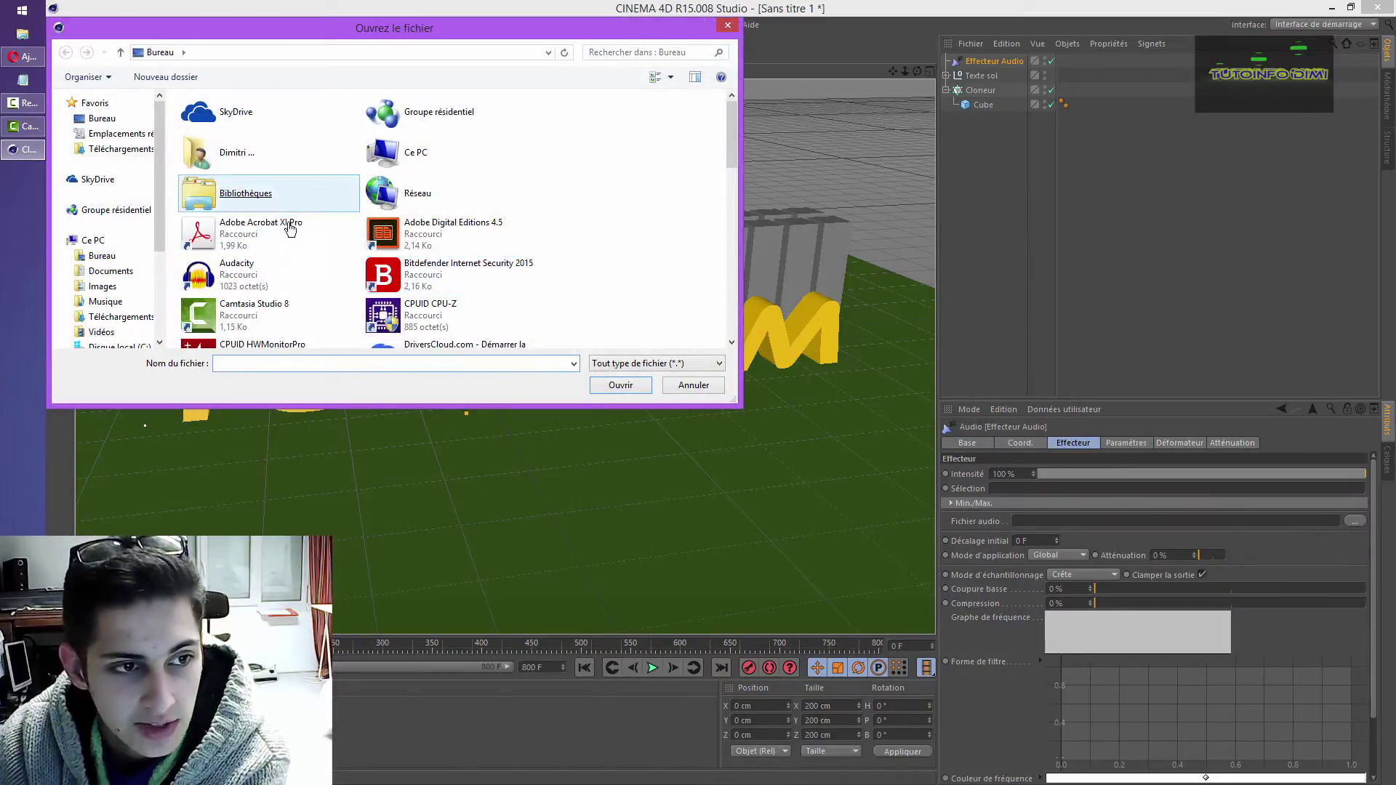
drag(732, 142, 757, 291)
scroll(756, 291, down, 1)
double_click(281, 101)
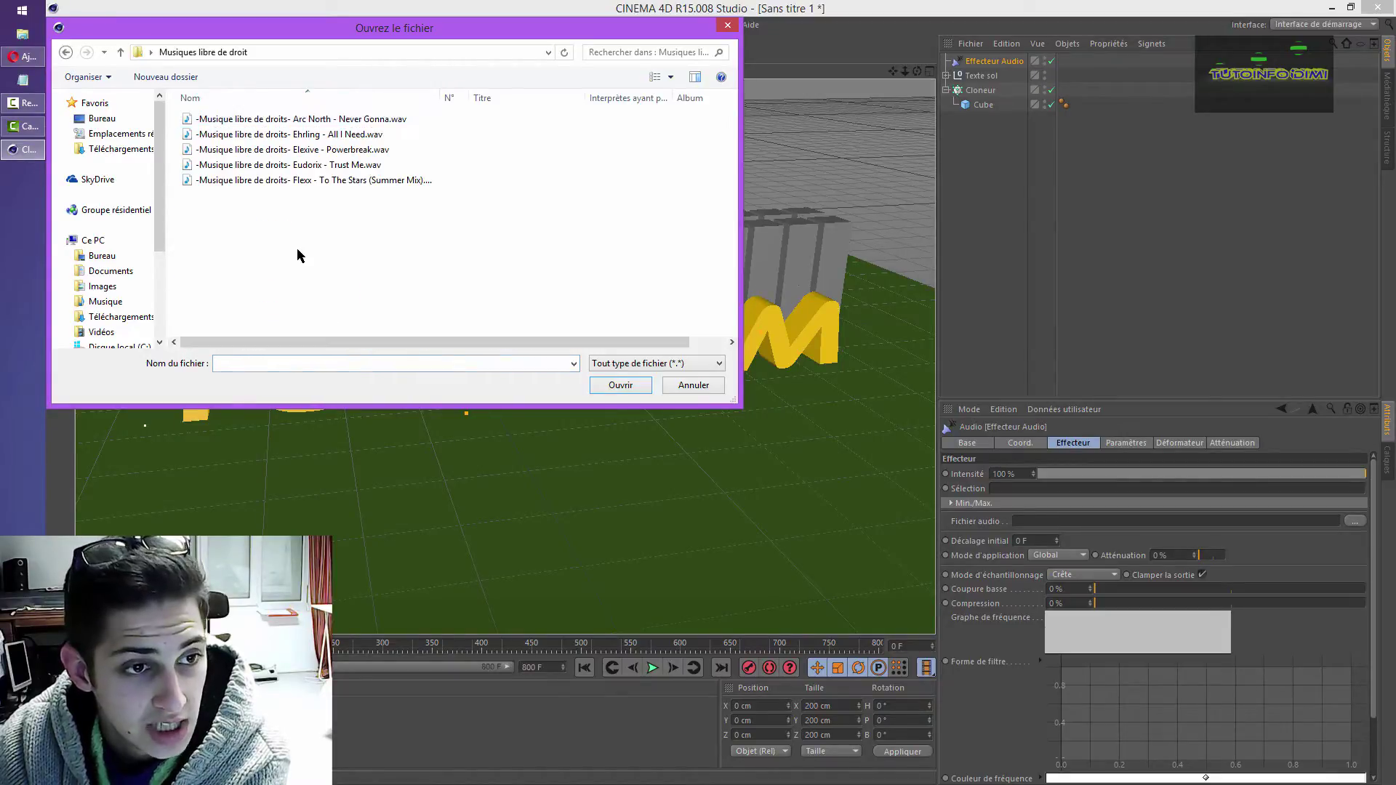
double_click(320, 120)
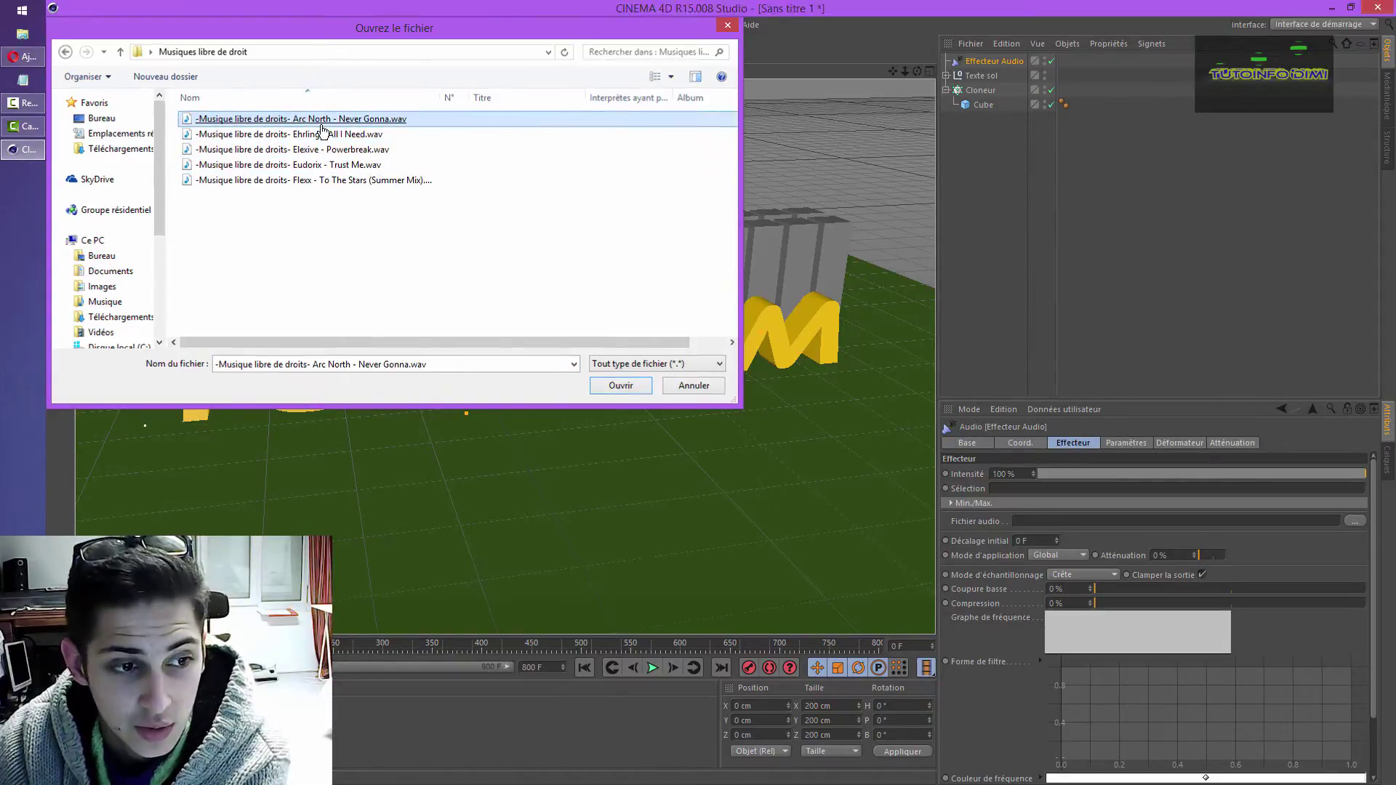
click(859, 456)
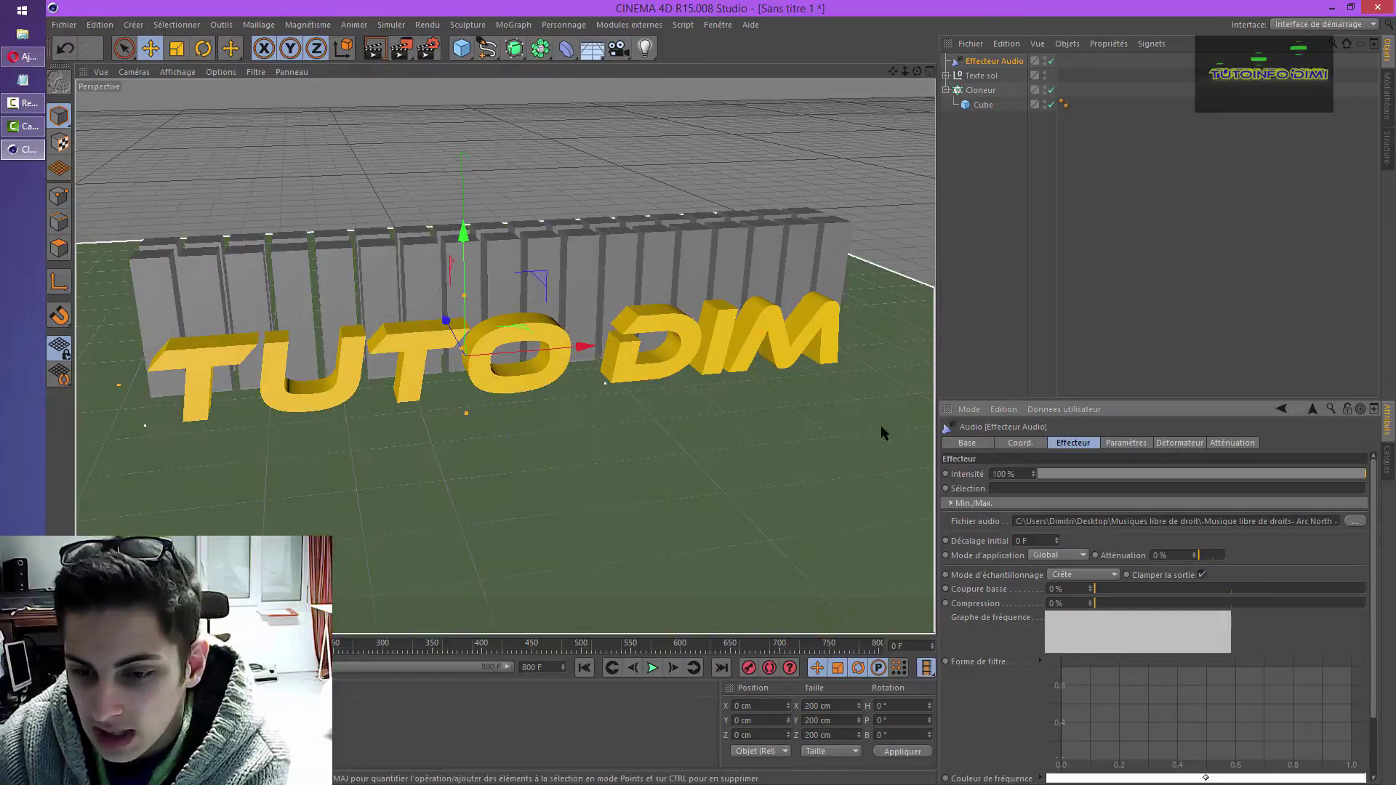
- Play the animation briefly to check the audio effector's frequency graph, and return to the first frame
click(653, 669)
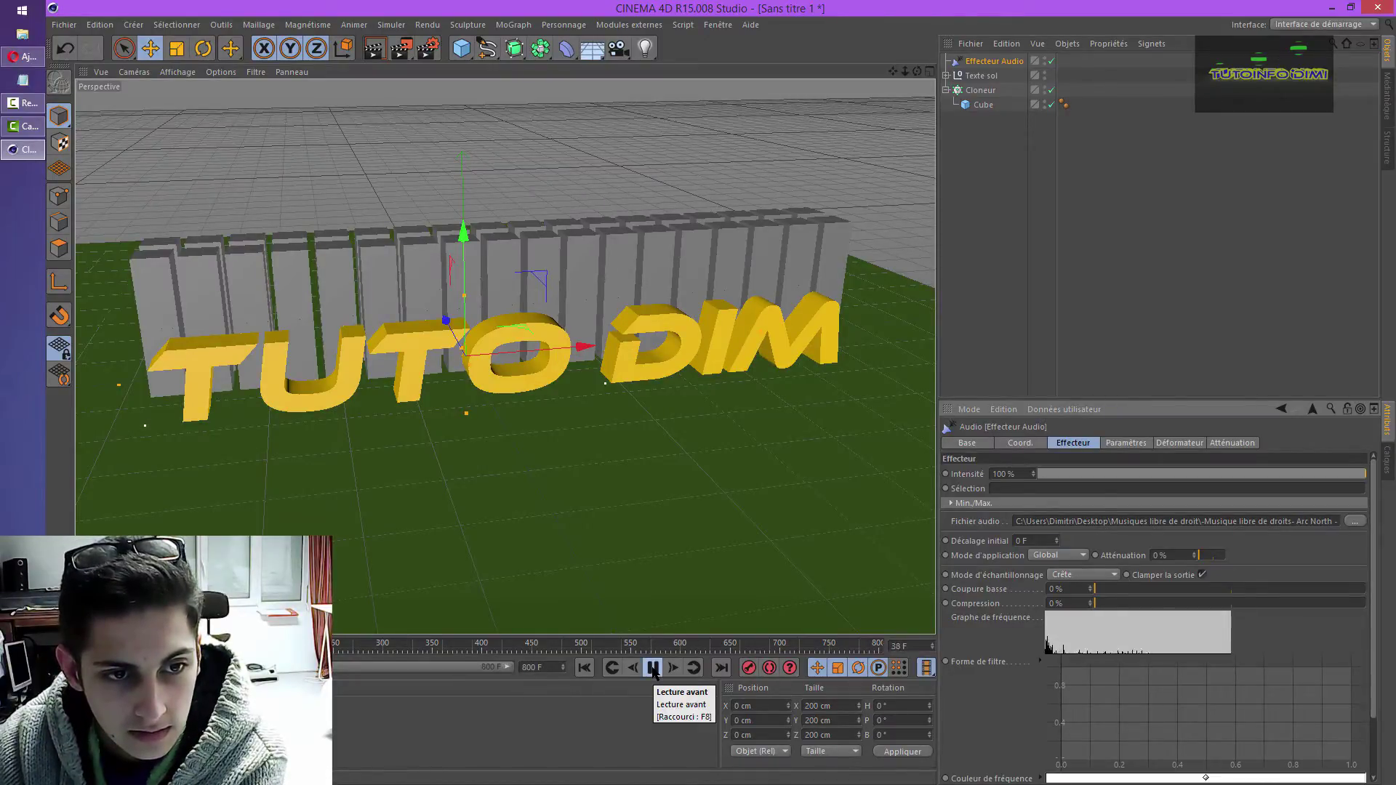
click(652, 667)
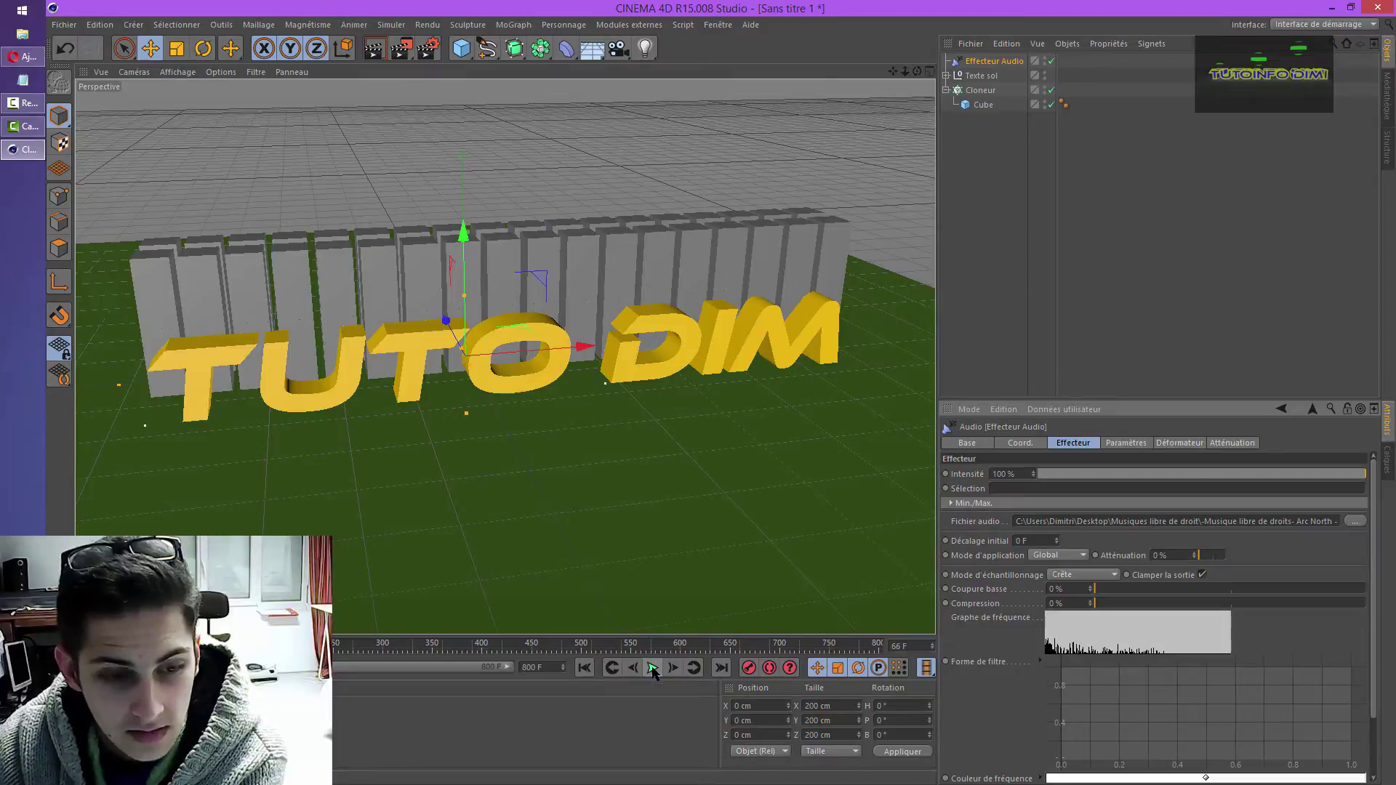
click(584, 668)
- Add Effecteur Audio to the Cloneur's list of effectors
click(1017, 89)
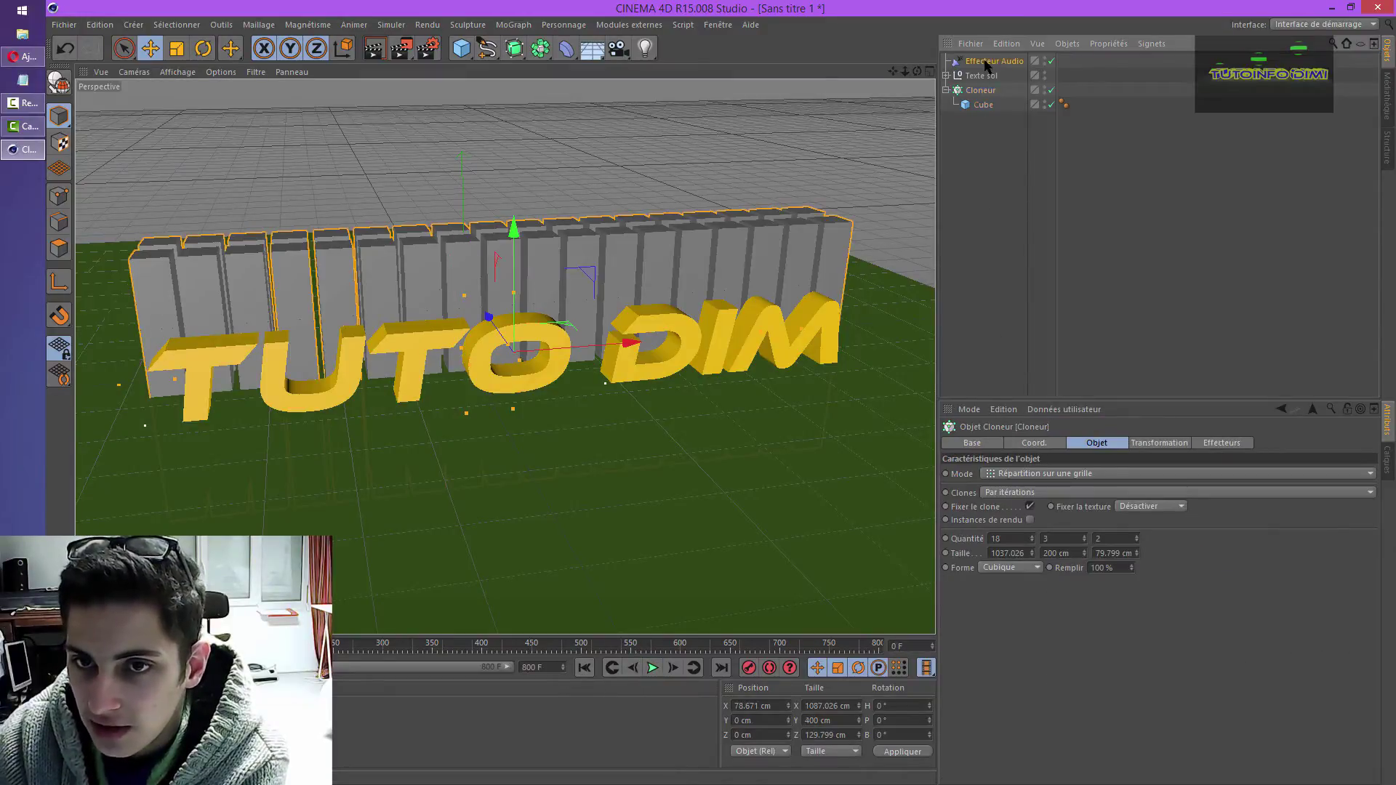
click(989, 62)
click(987, 91)
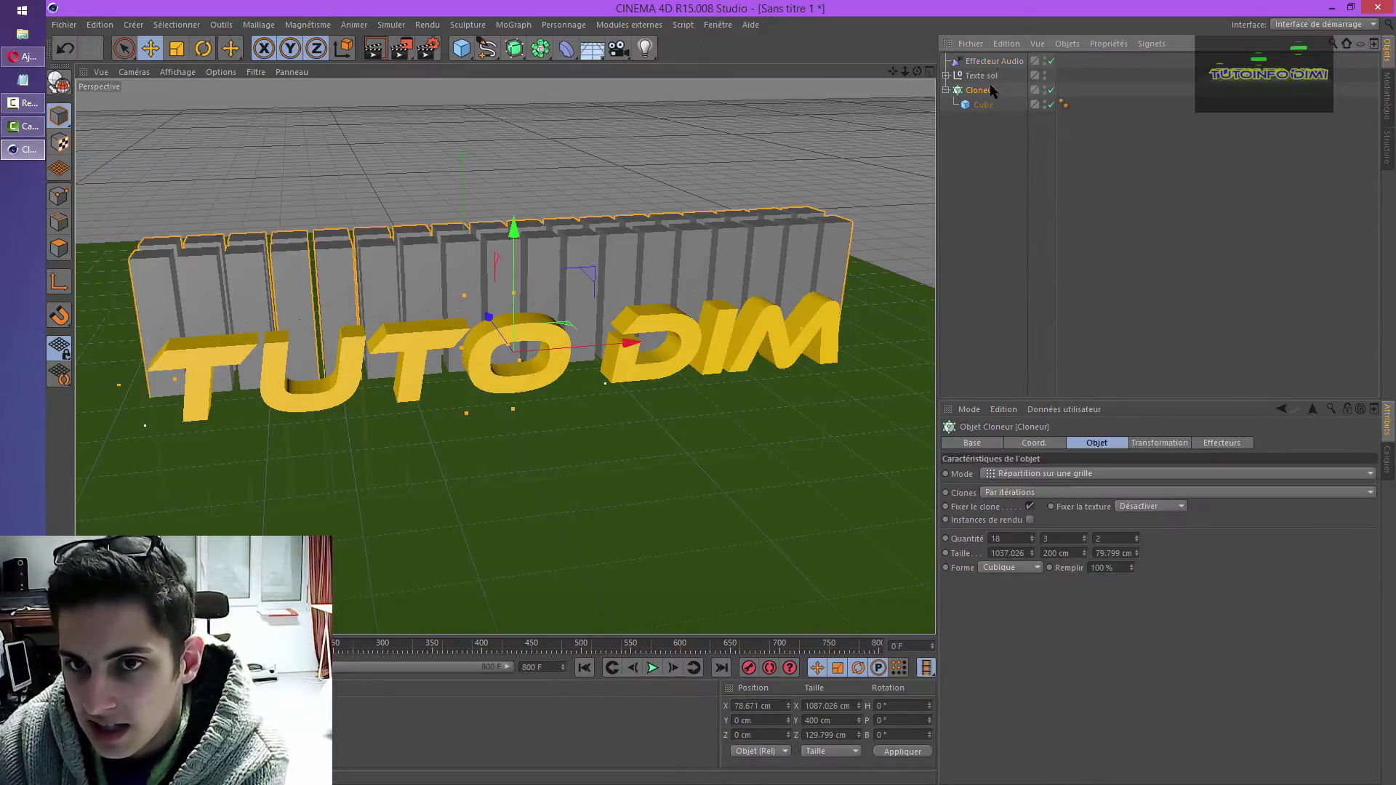
click(1222, 444)
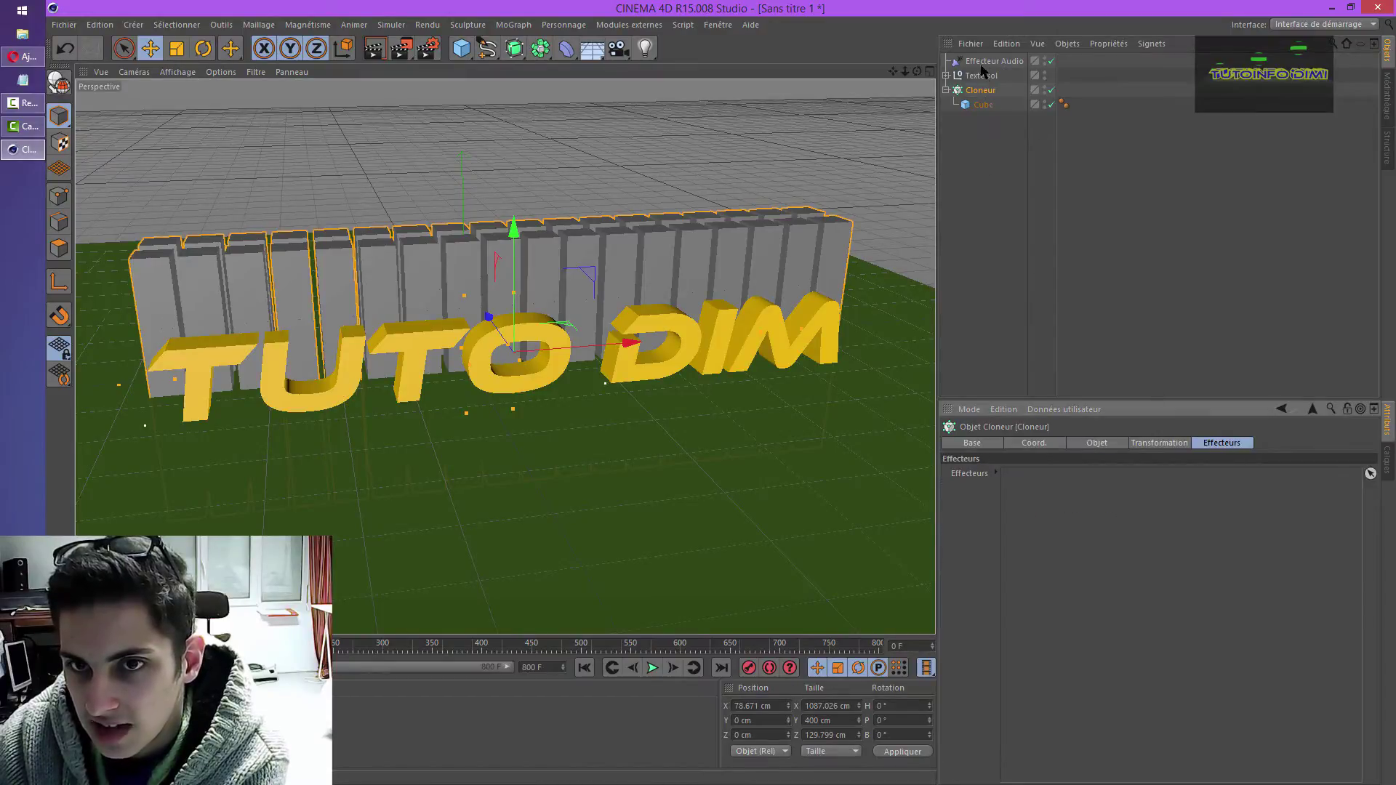
drag(982, 66, 1084, 539)
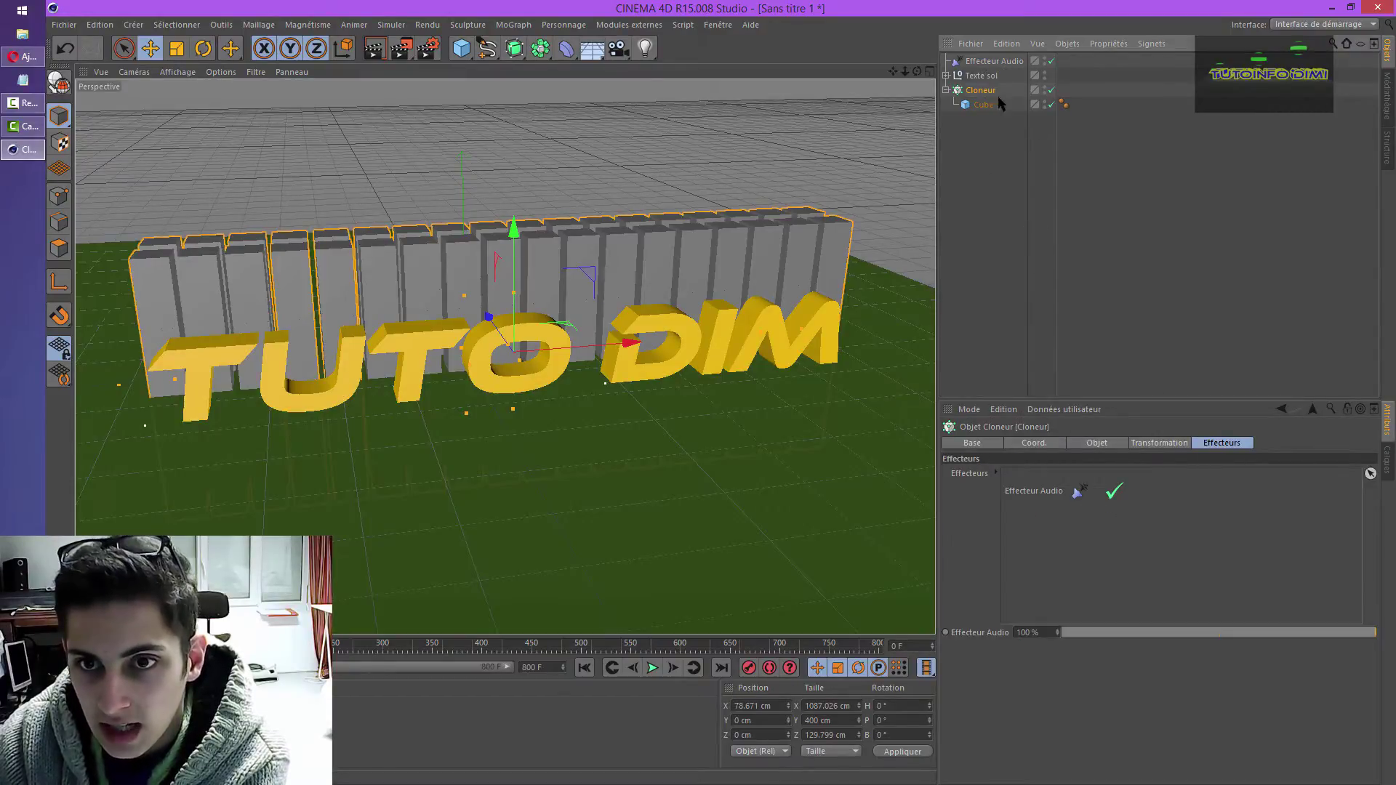
- Preview how the cloned columns react to the music with the audio effector selected, and rewind to the start
click(986, 62)
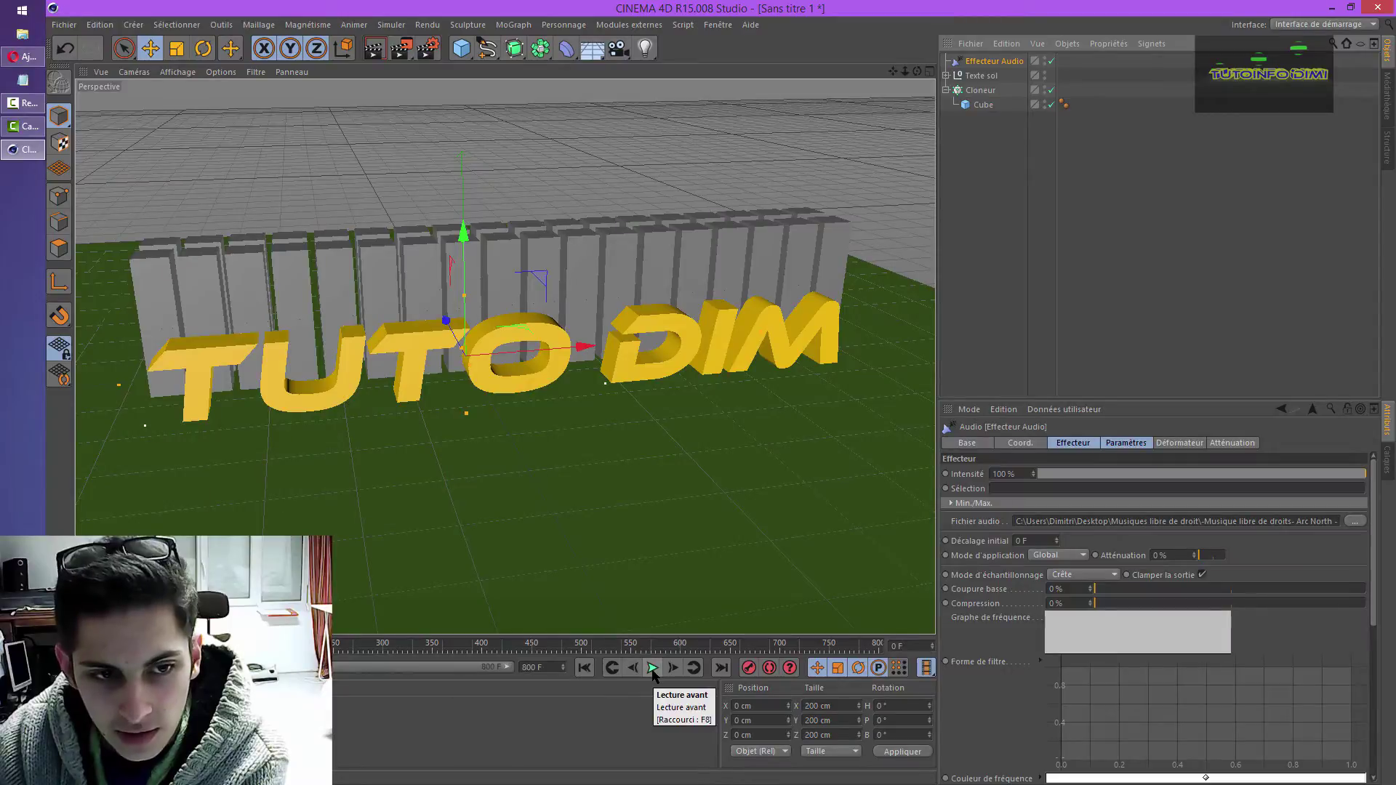
click(652, 670)
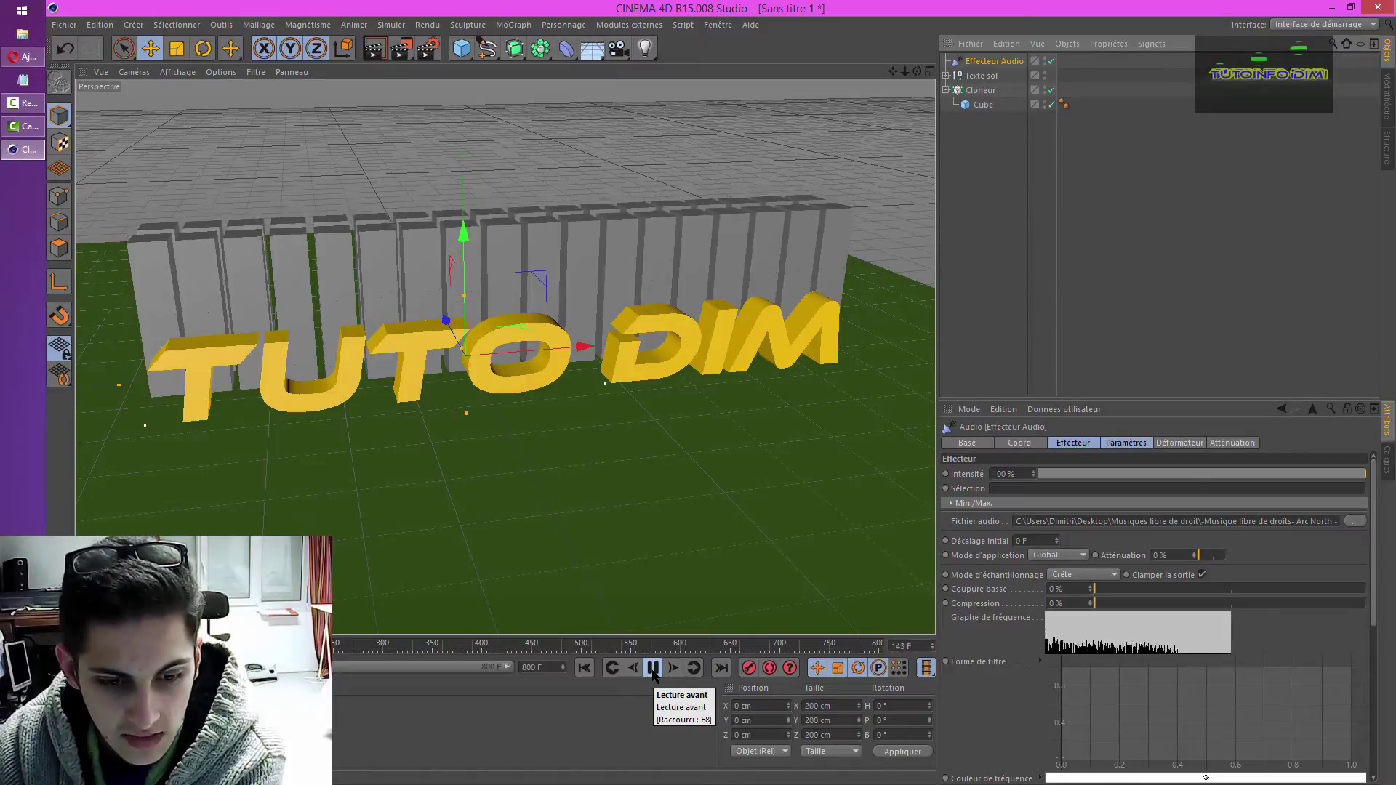
click(653, 669)
click(586, 668)
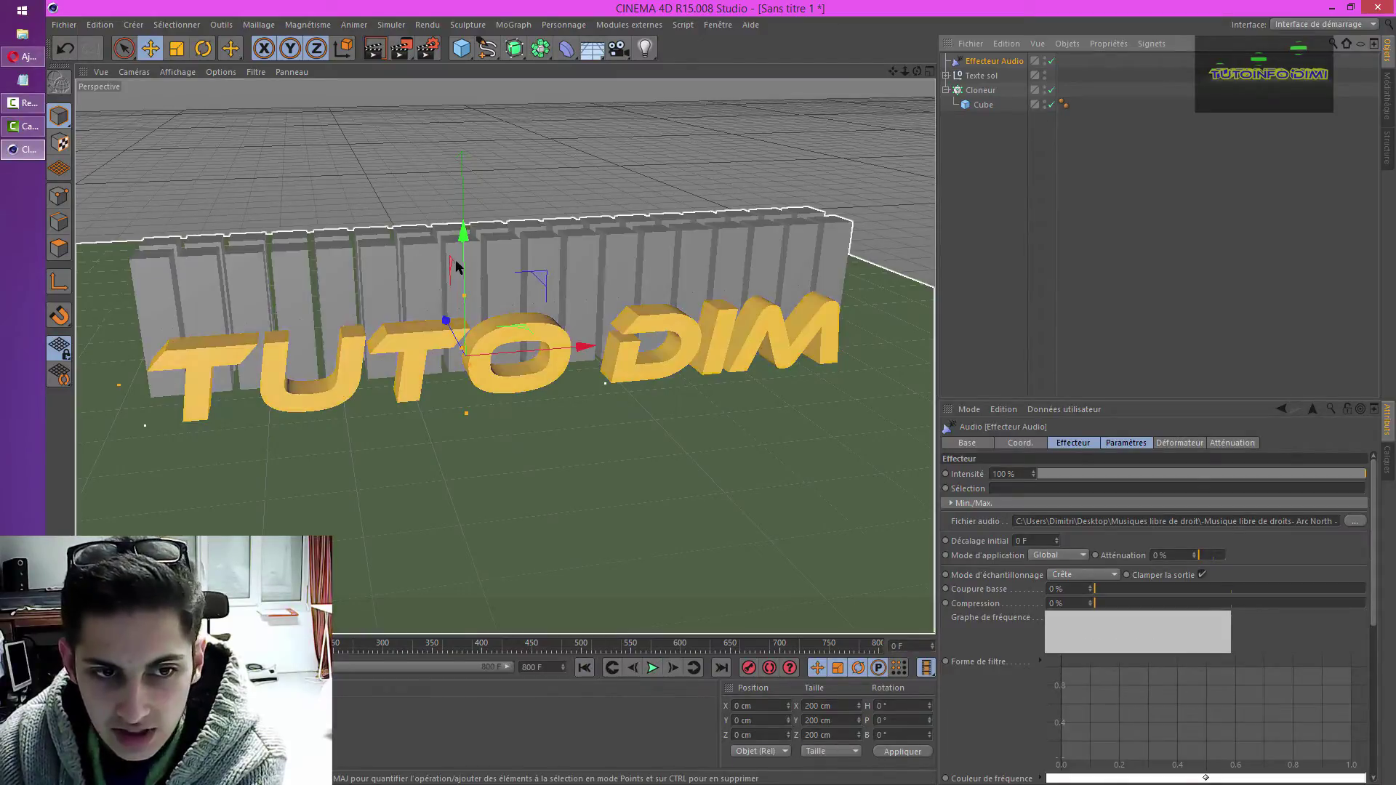
- Set the audio effector's Mode d'application to Par étapes, preview the columns' movement and rewind to the start
click(1059, 555)
click(1059, 580)
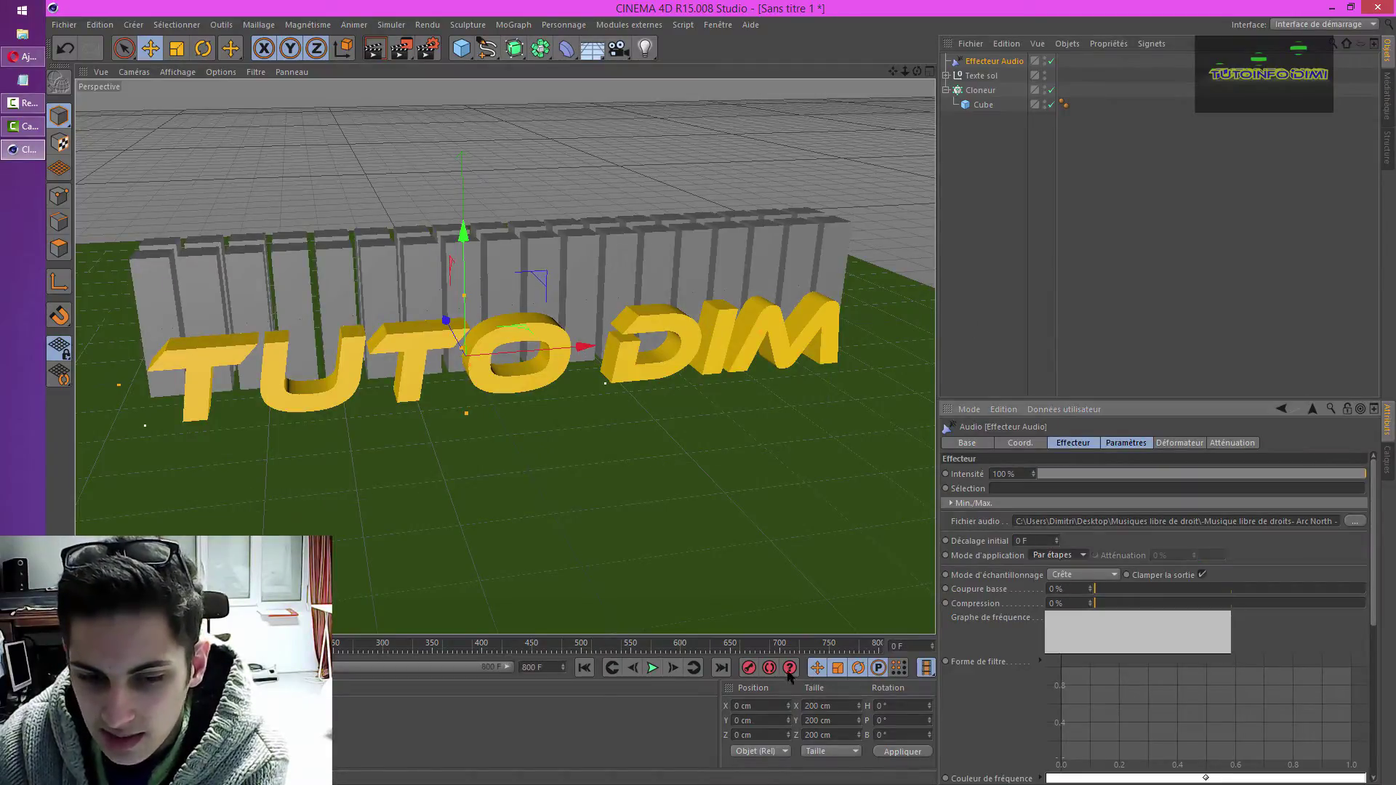
click(652, 669)
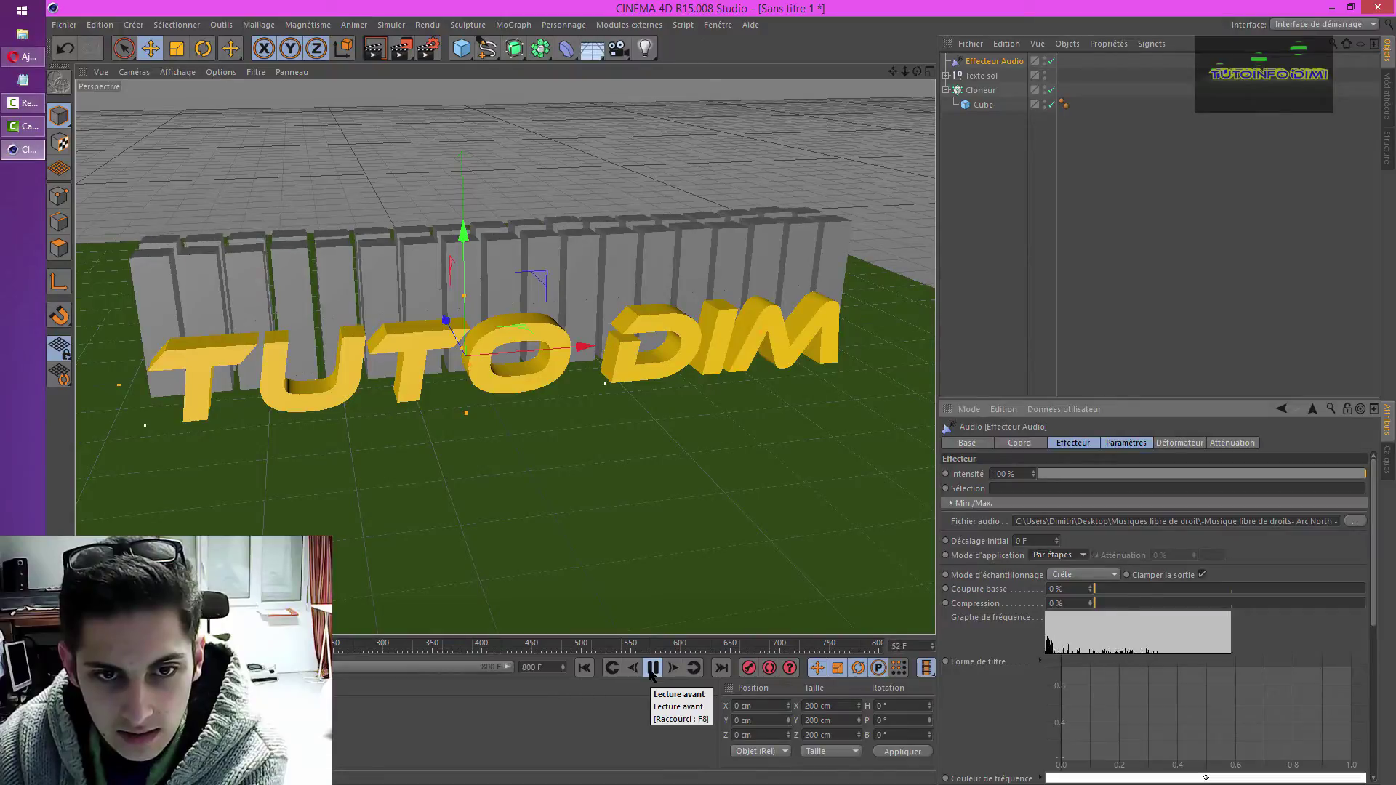
click(653, 668)
click(584, 668)
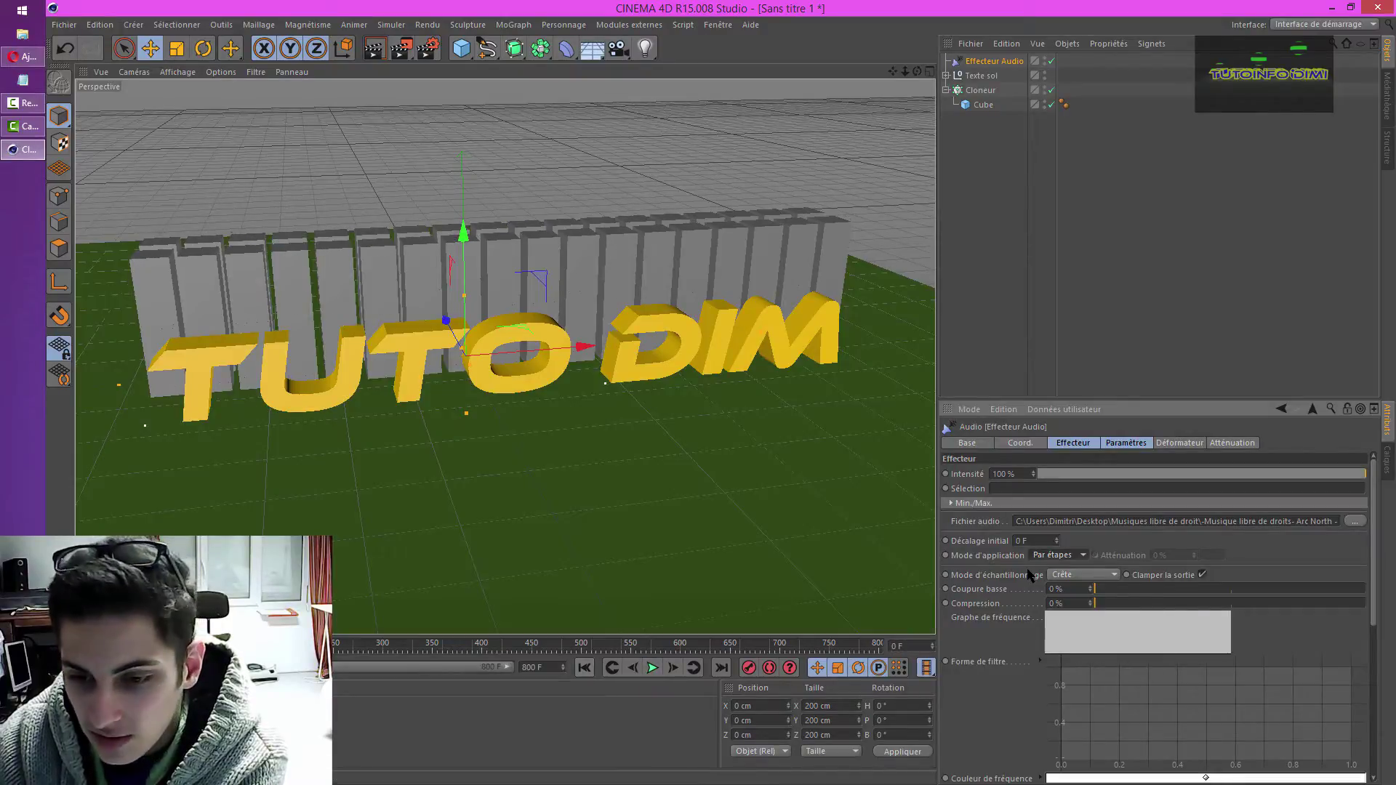
- Enable Echelle on the audio effector with E.Y set to 2, preview the animation and rewind it
click(1127, 444)
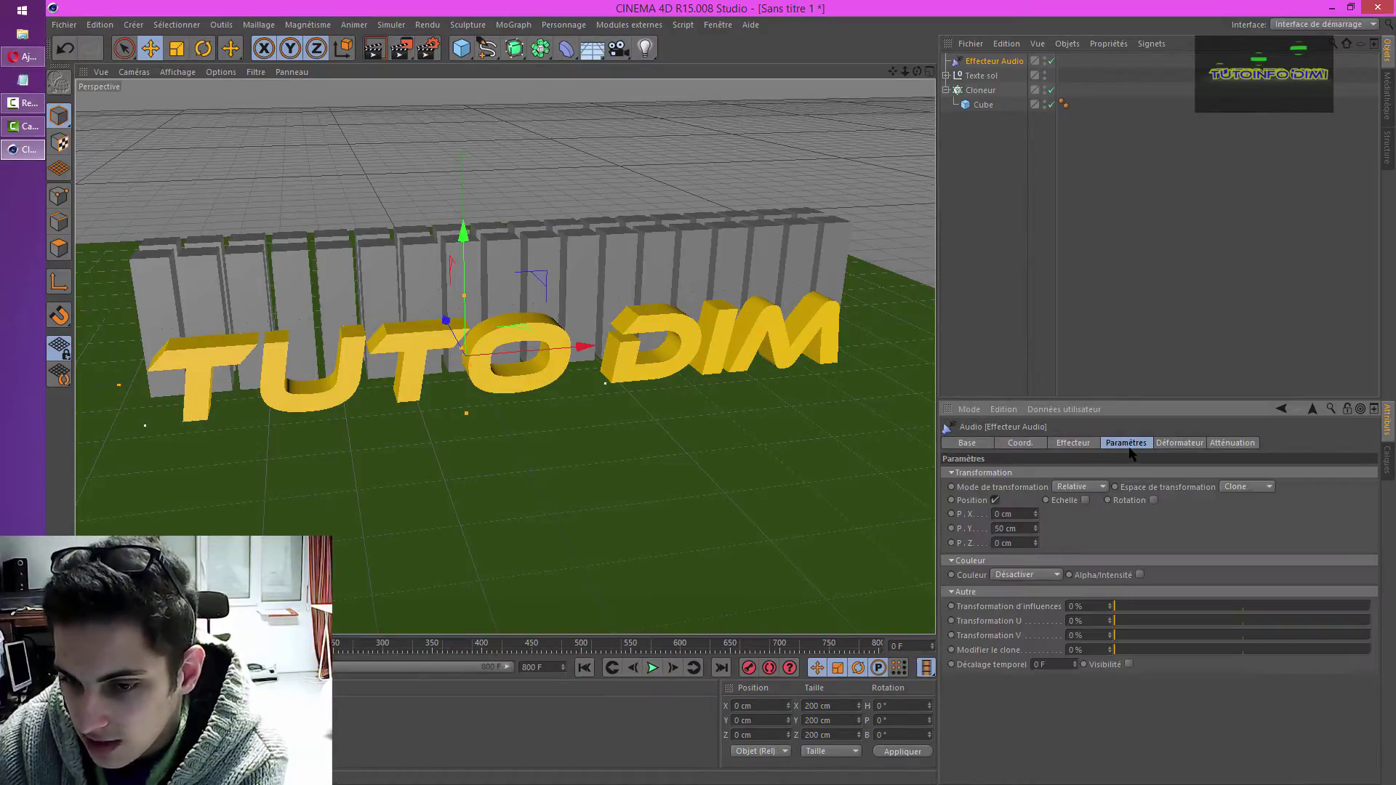
click(1086, 501)
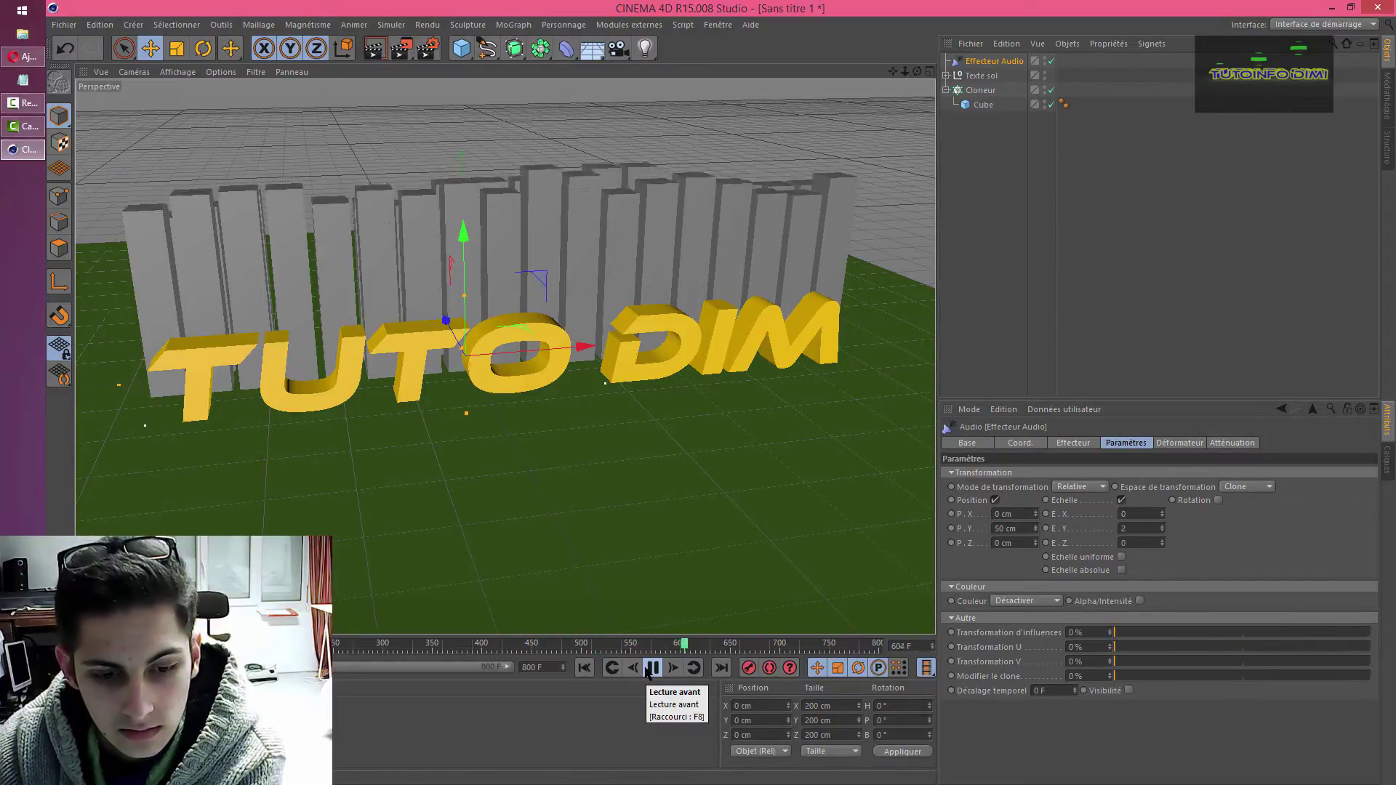
click(651, 668)
click(584, 668)
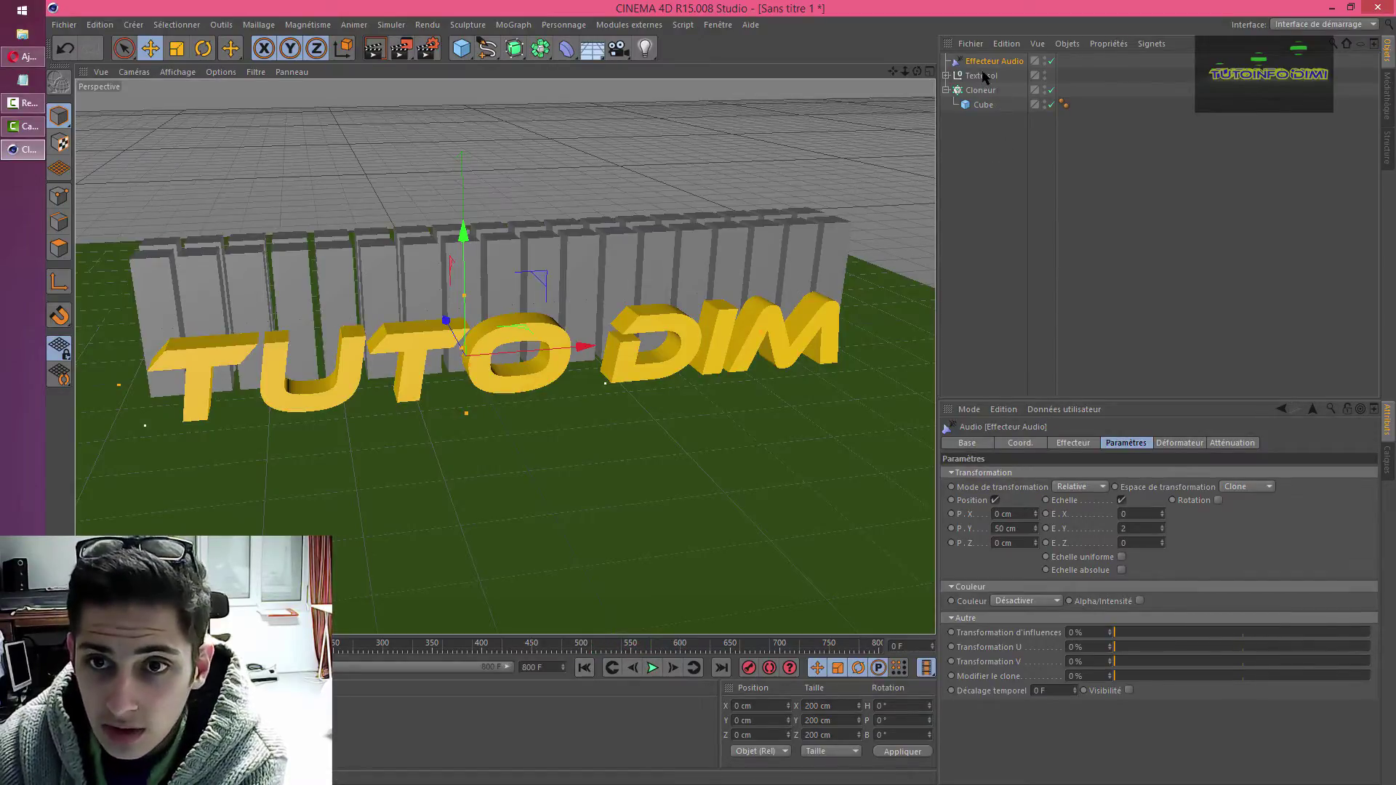
- Rotate the Cloneur about 180° in heading and play the animation to check the columns' reversed order
click(980, 90)
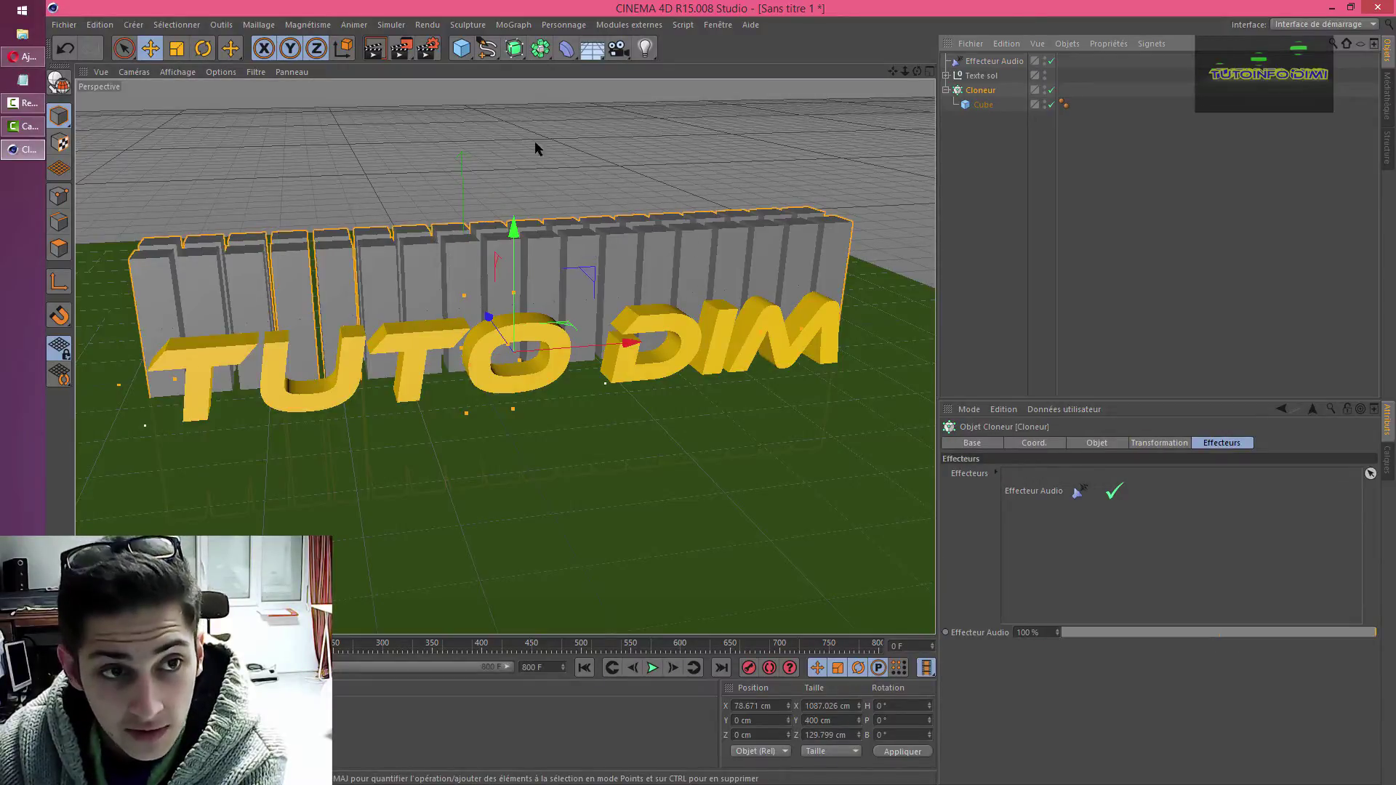
click(203, 48)
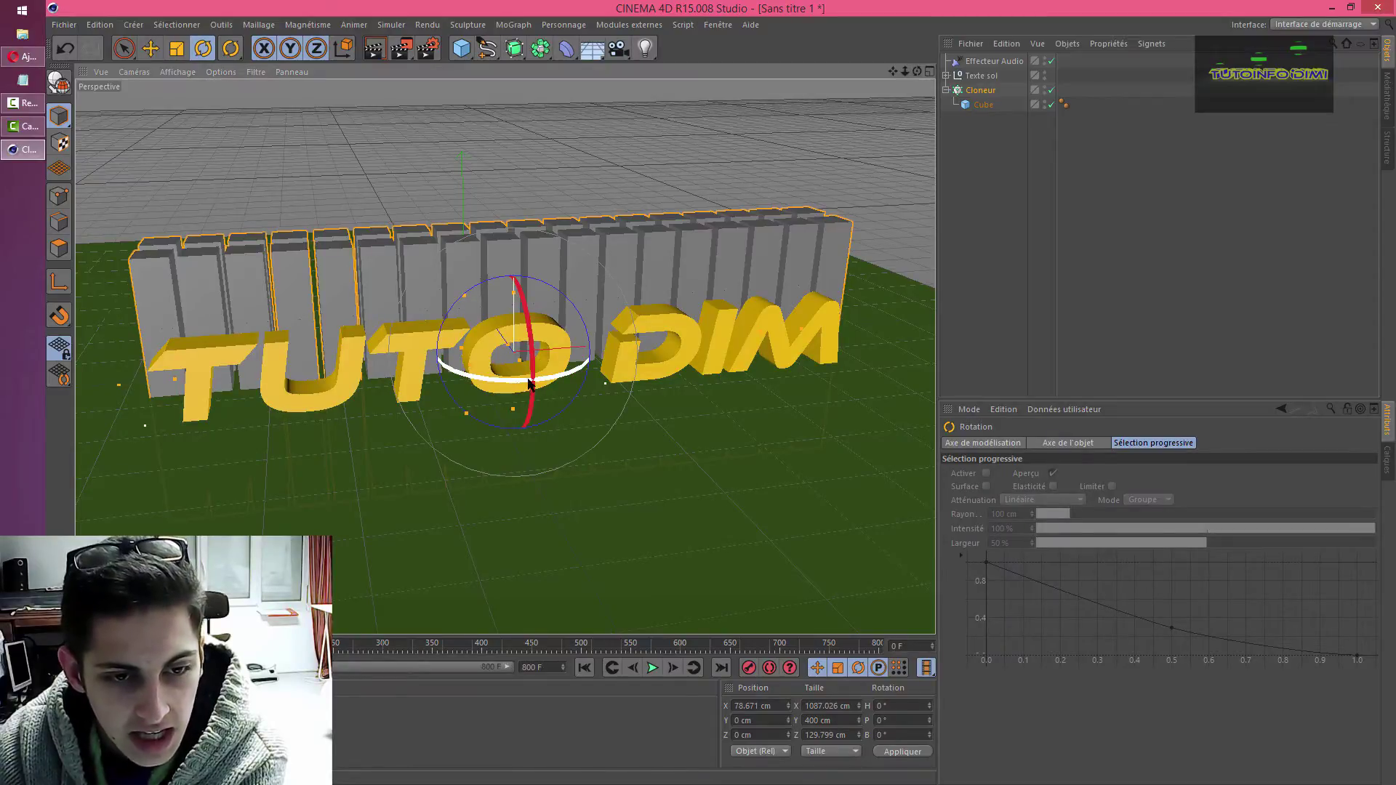
drag(529, 383, 604, 313)
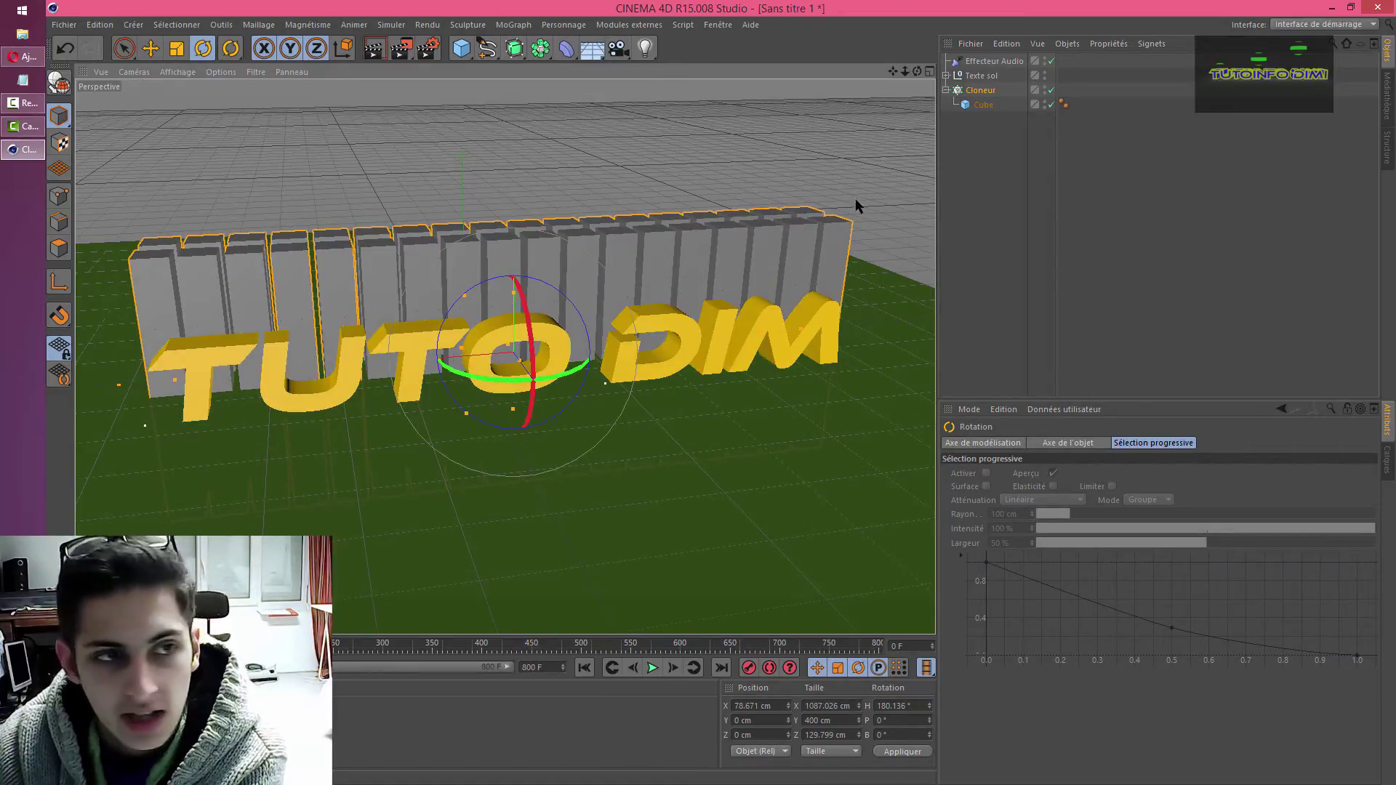
key(e)
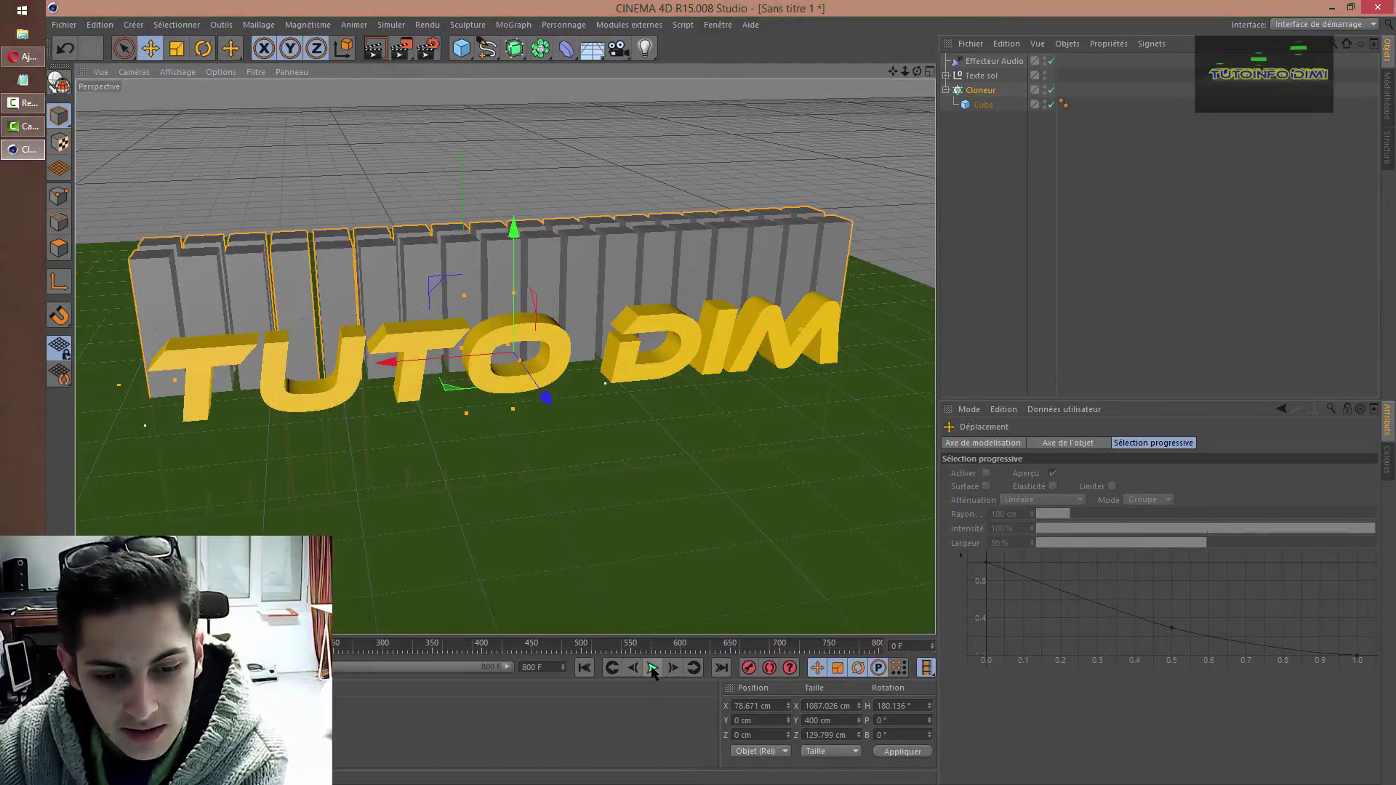
click(652, 667)
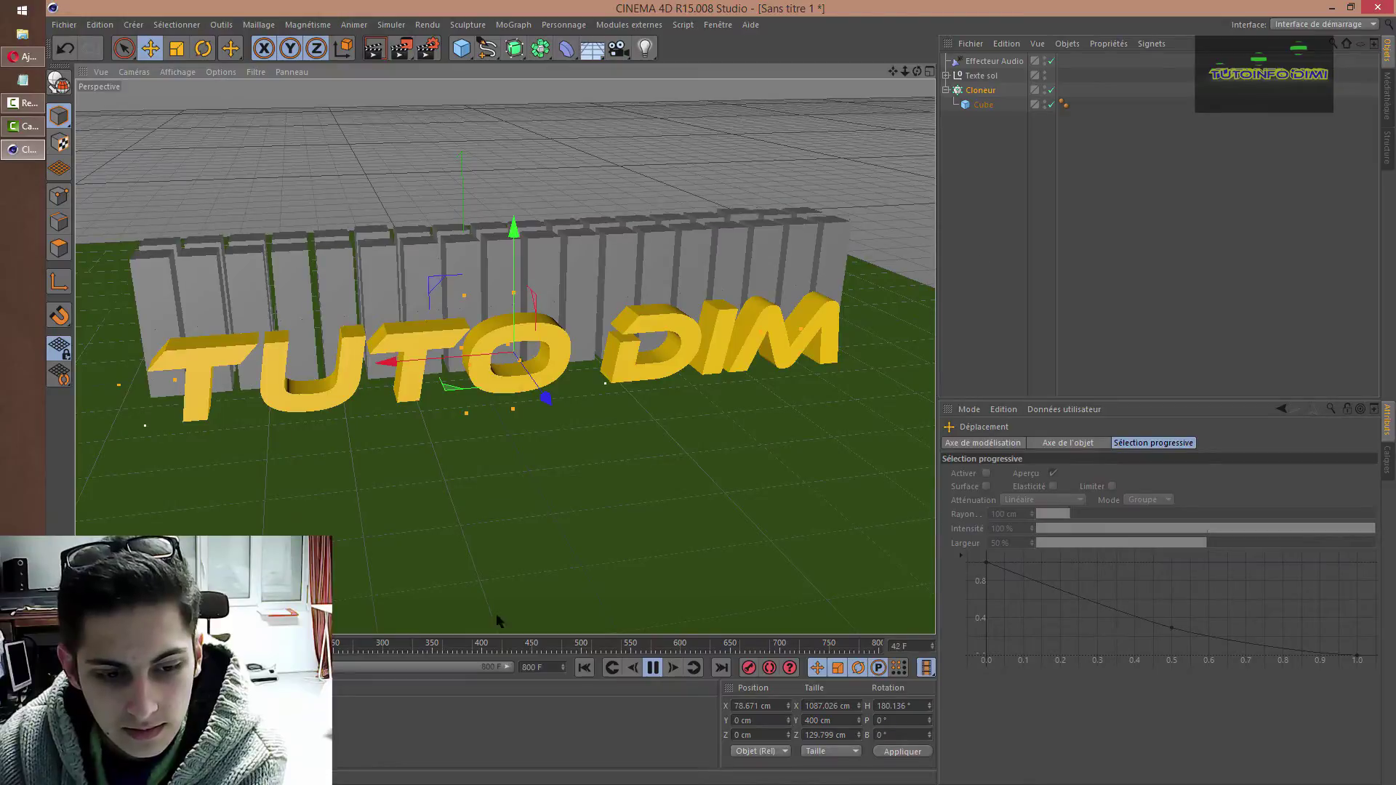
- Check the columns' movement from about frame 400 onward, stop the playback and select the columns
click(478, 645)
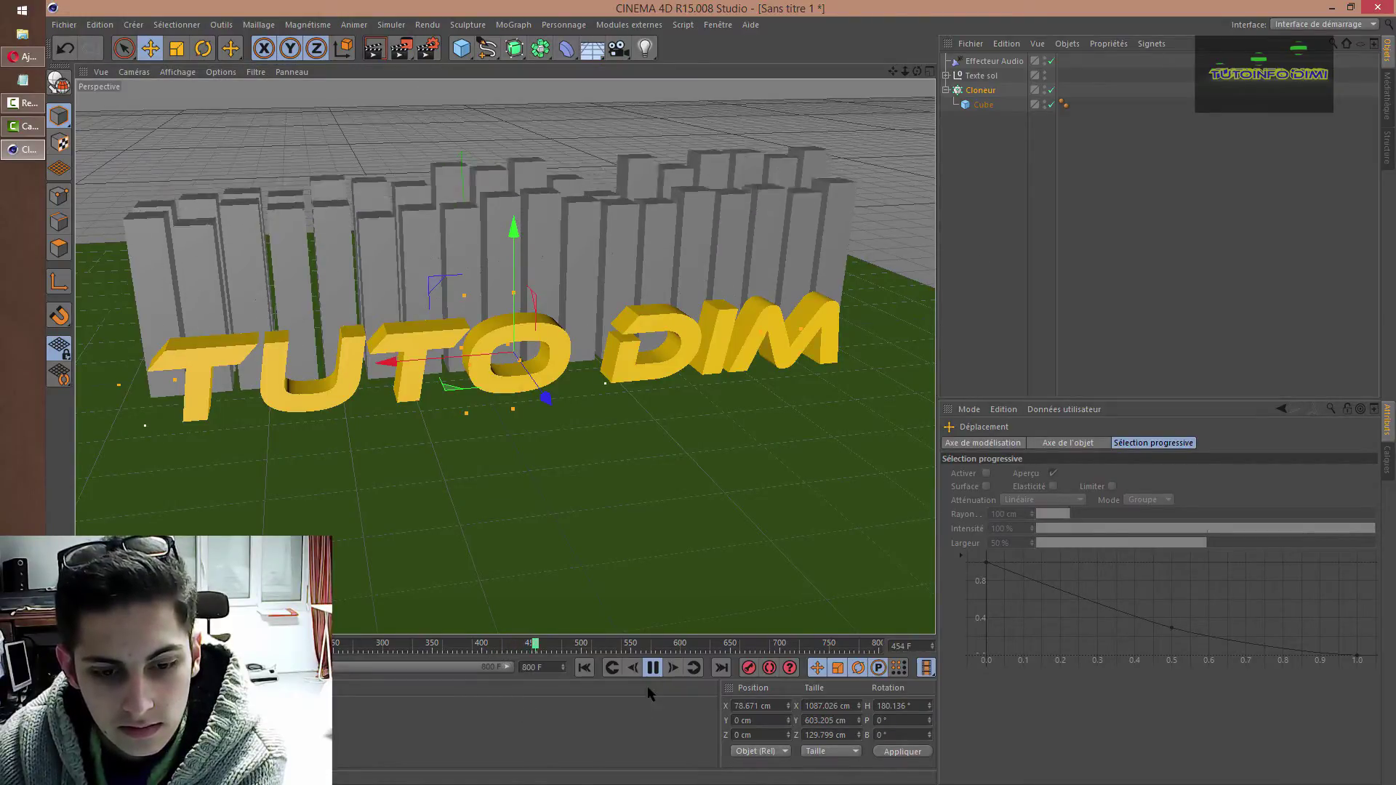
click(653, 668)
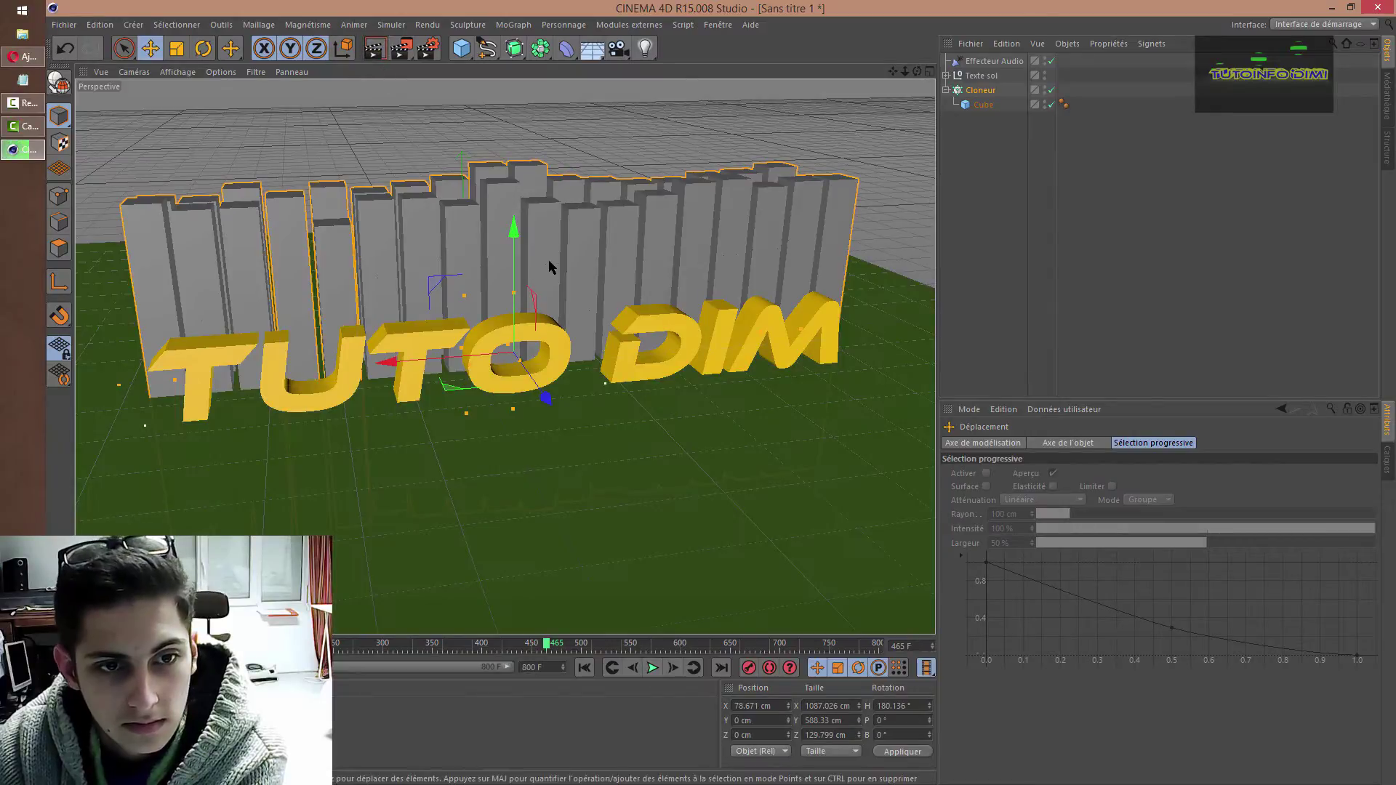
click(549, 259)
- Create a new material and open it for editing, with Couleur disabled and Luminescence enabled
click(73, 716)
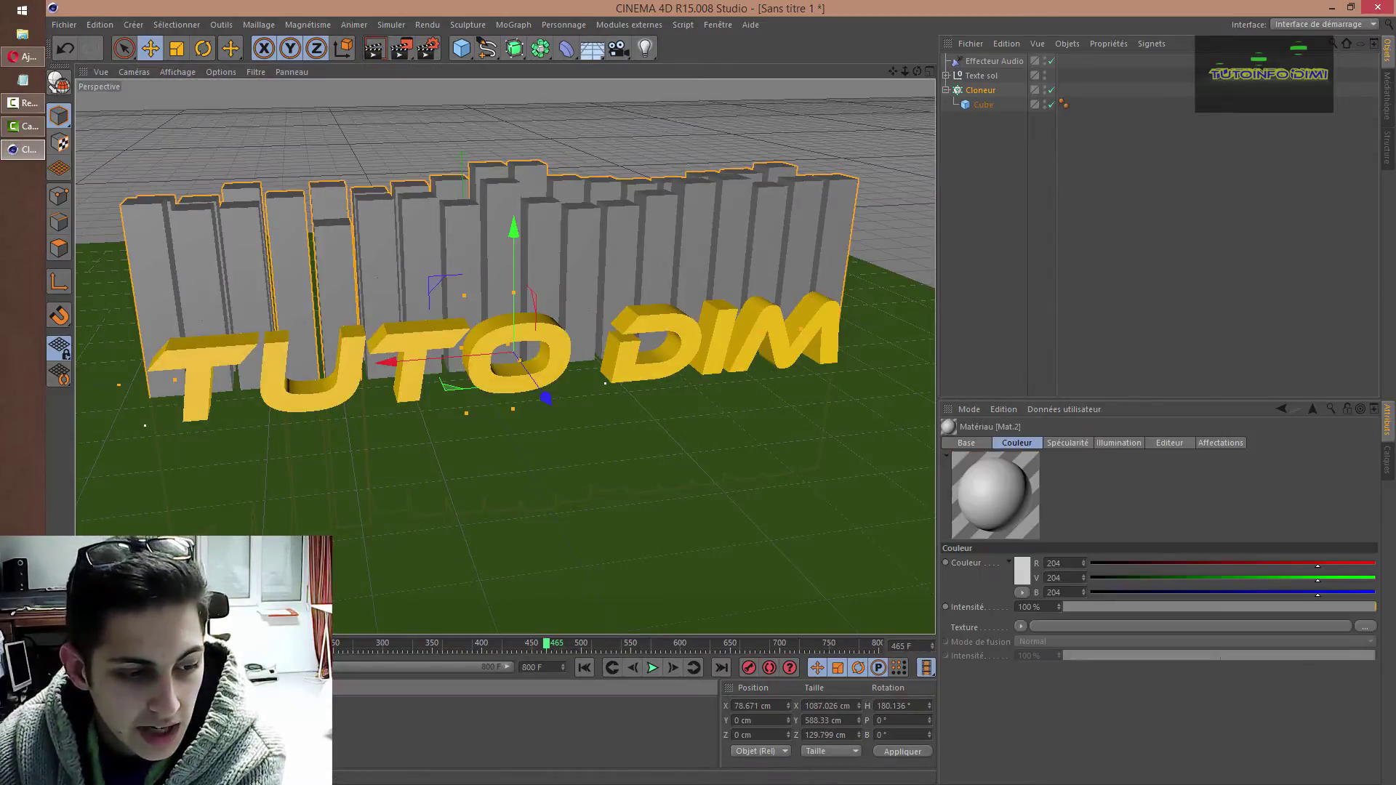
double_click(73, 716)
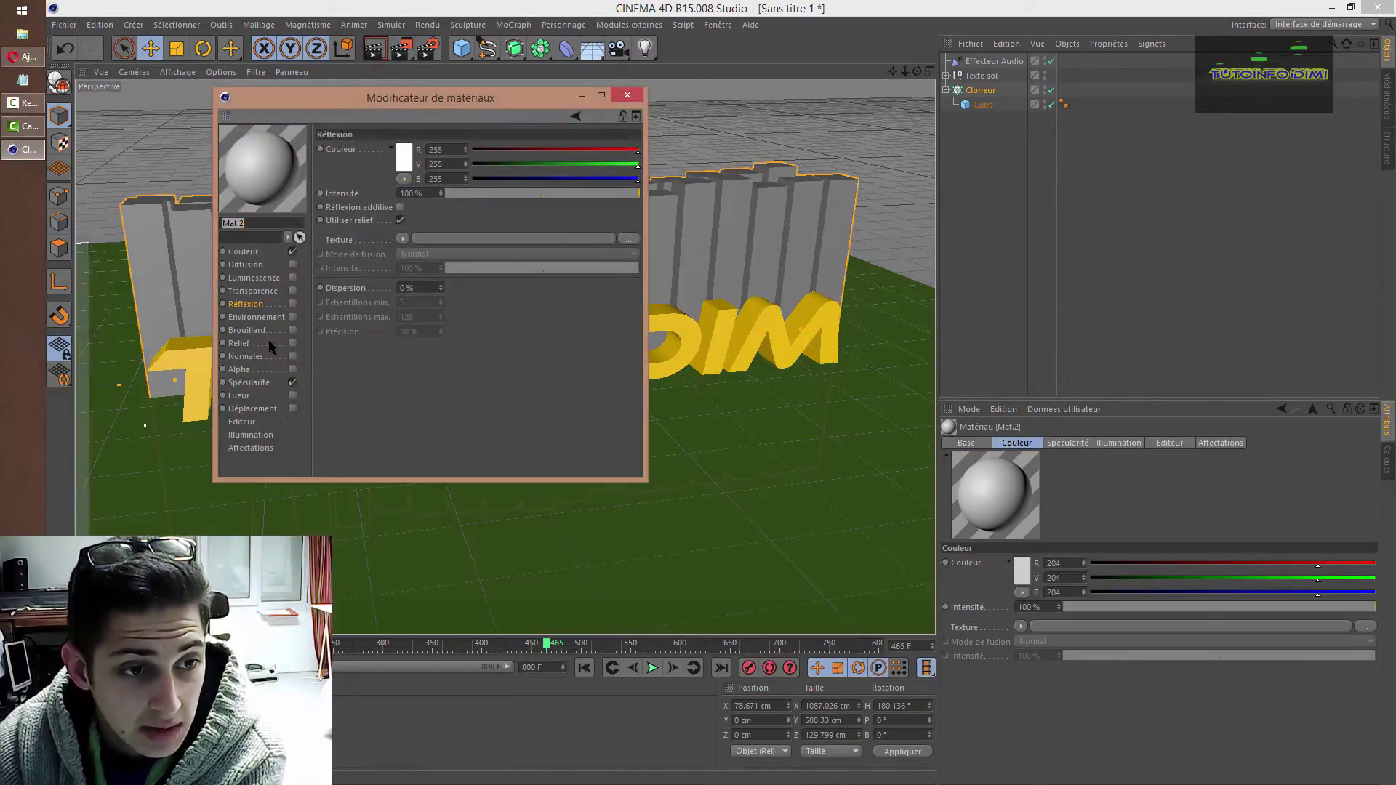
click(293, 251)
click(293, 278)
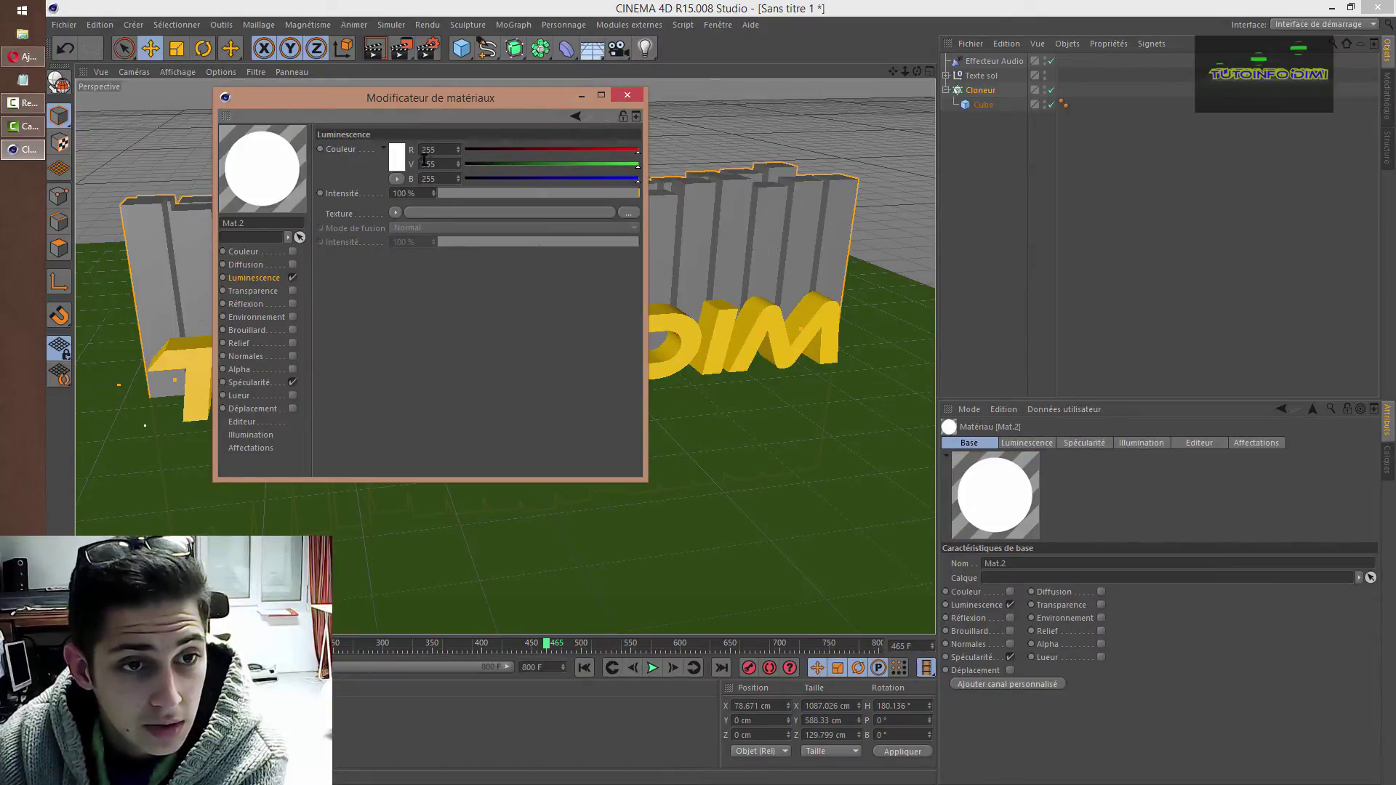
- Set the new material's luminescence colour to red (255, 0, 0) with an intensity of 50 % and close the material editor
click(397, 156)
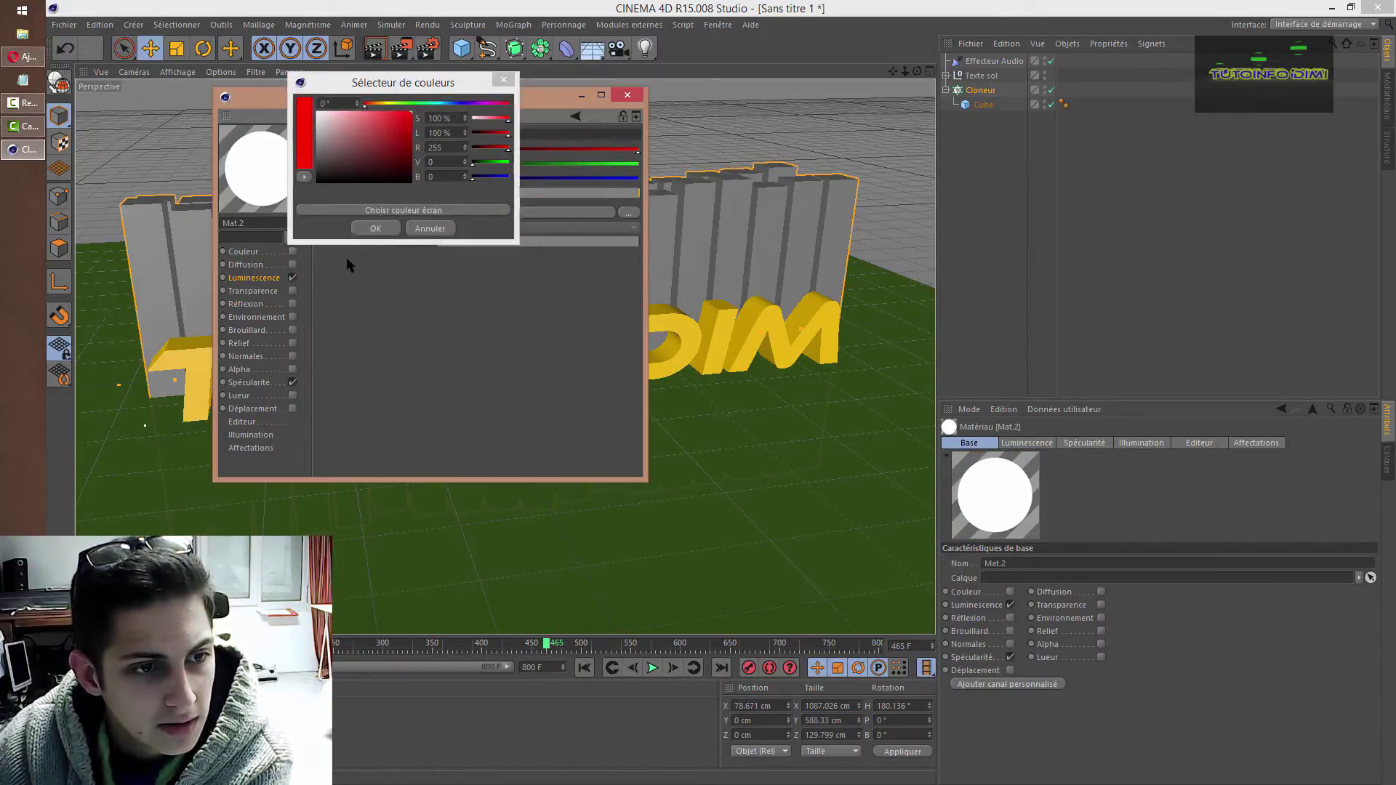
click(381, 228)
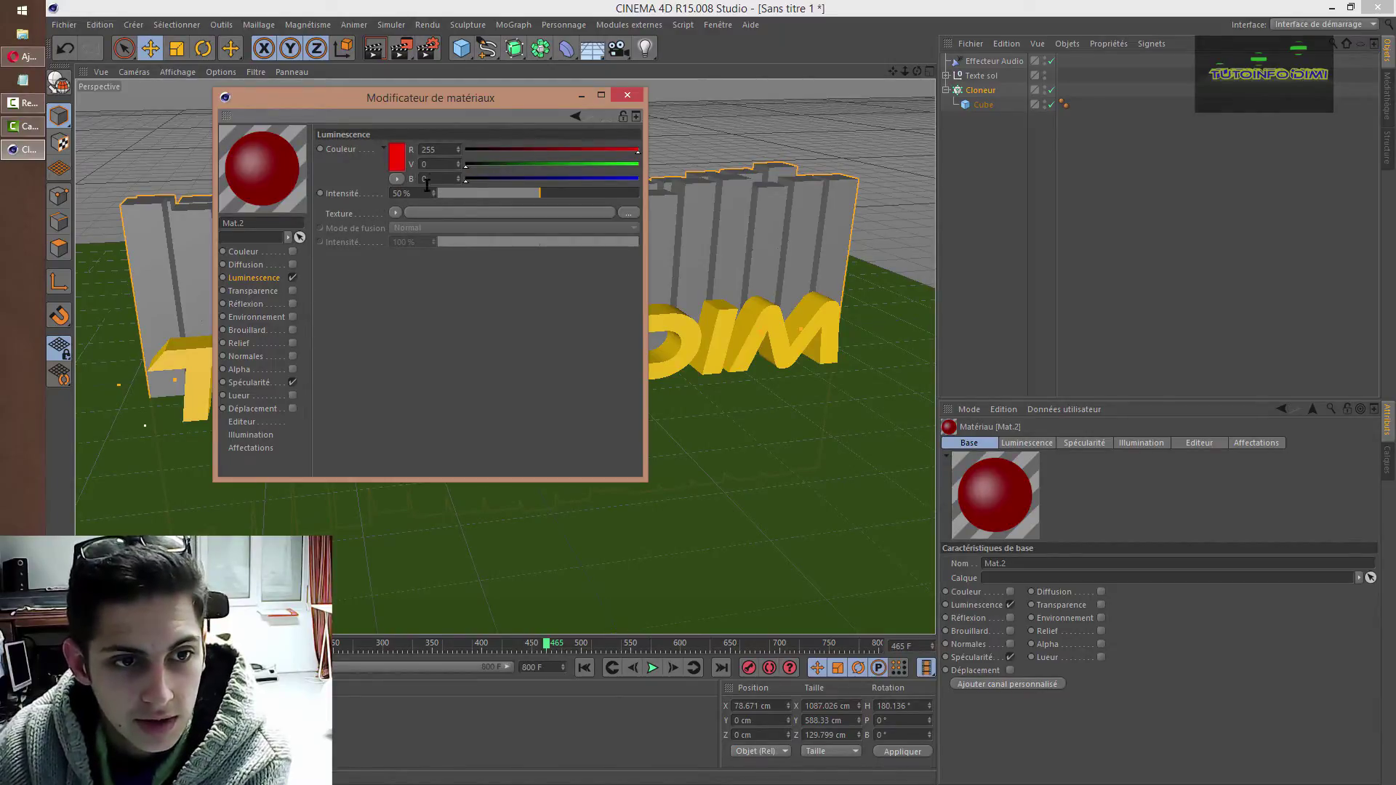
click(627, 95)
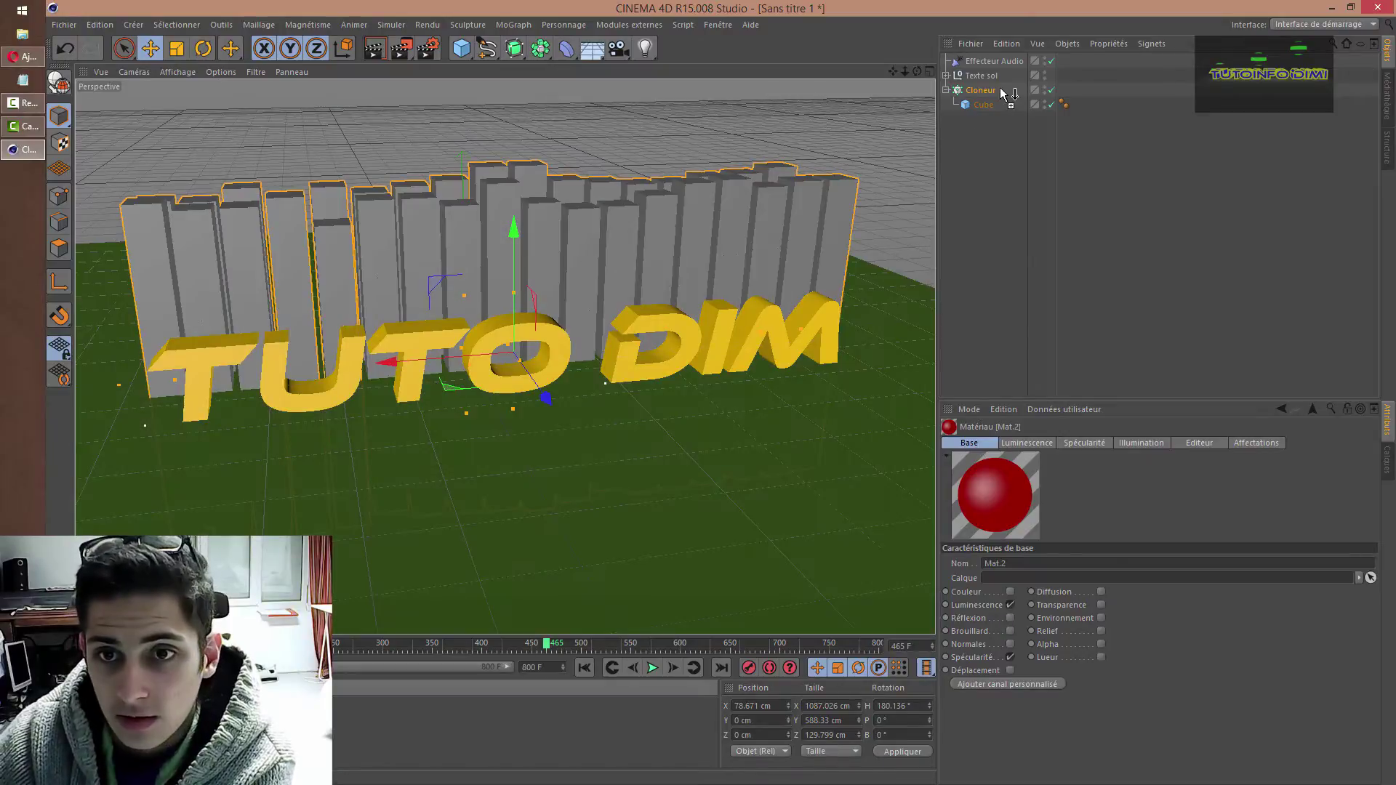
- Apply the red material to the Cloneur and render the view to check the red columns
drag(1000, 93, 1001, 91)
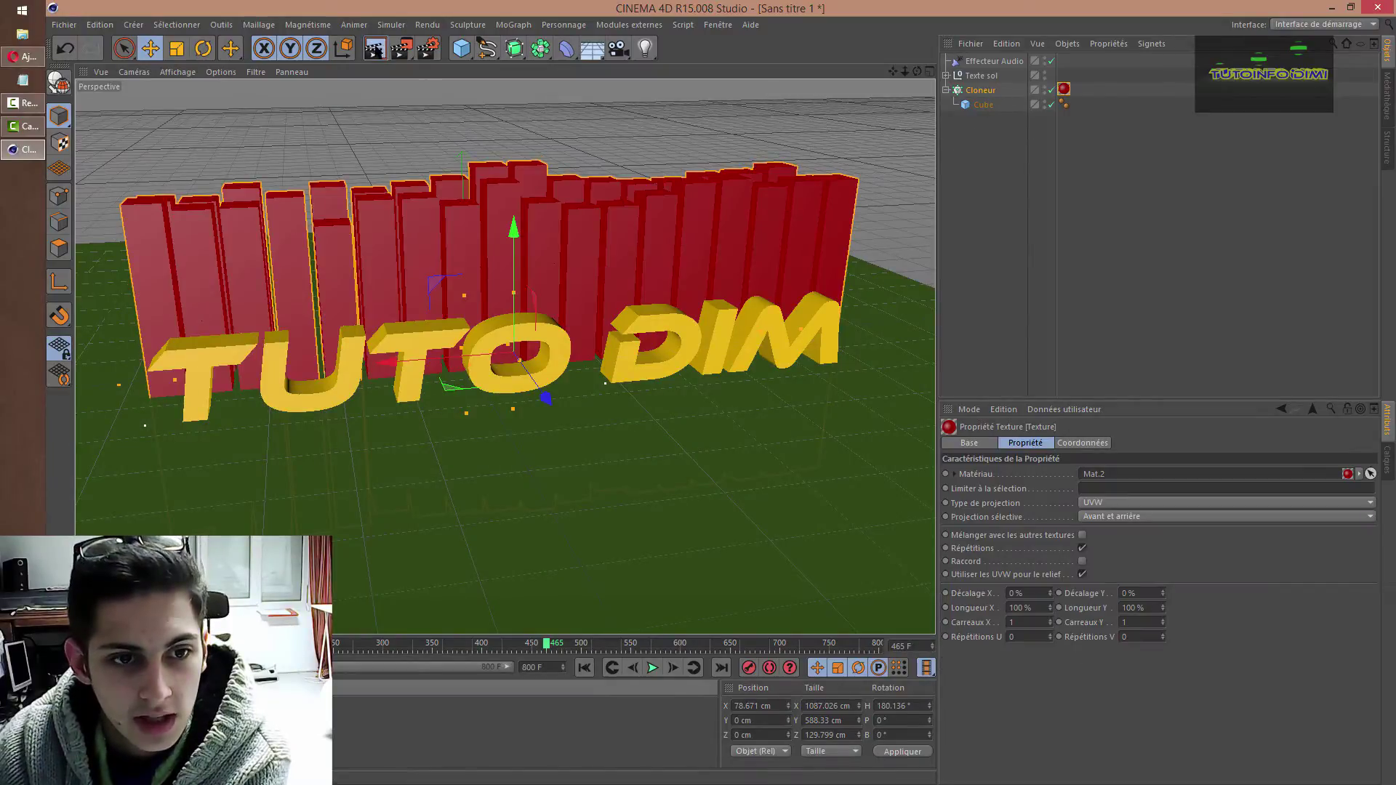
key(ctrl+r)
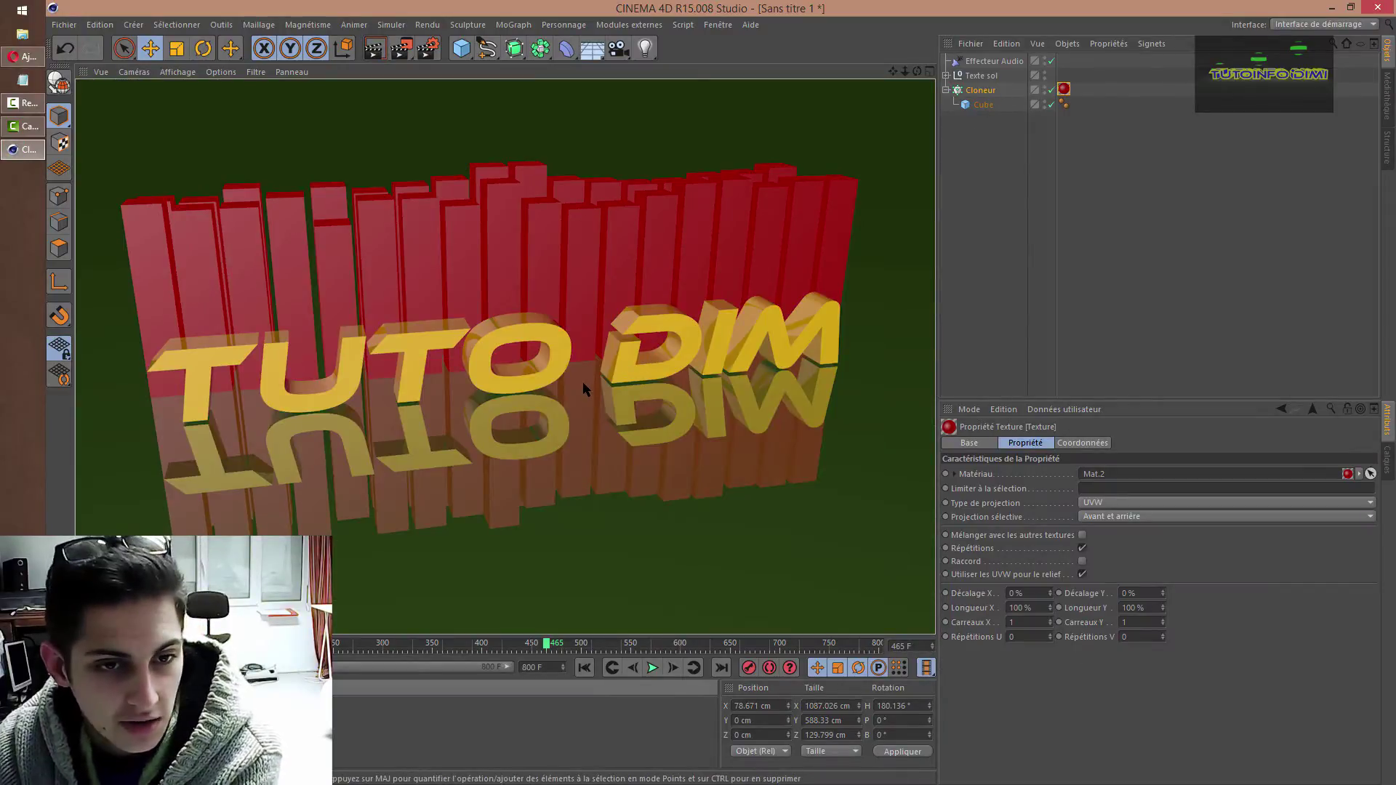
click(1002, 166)
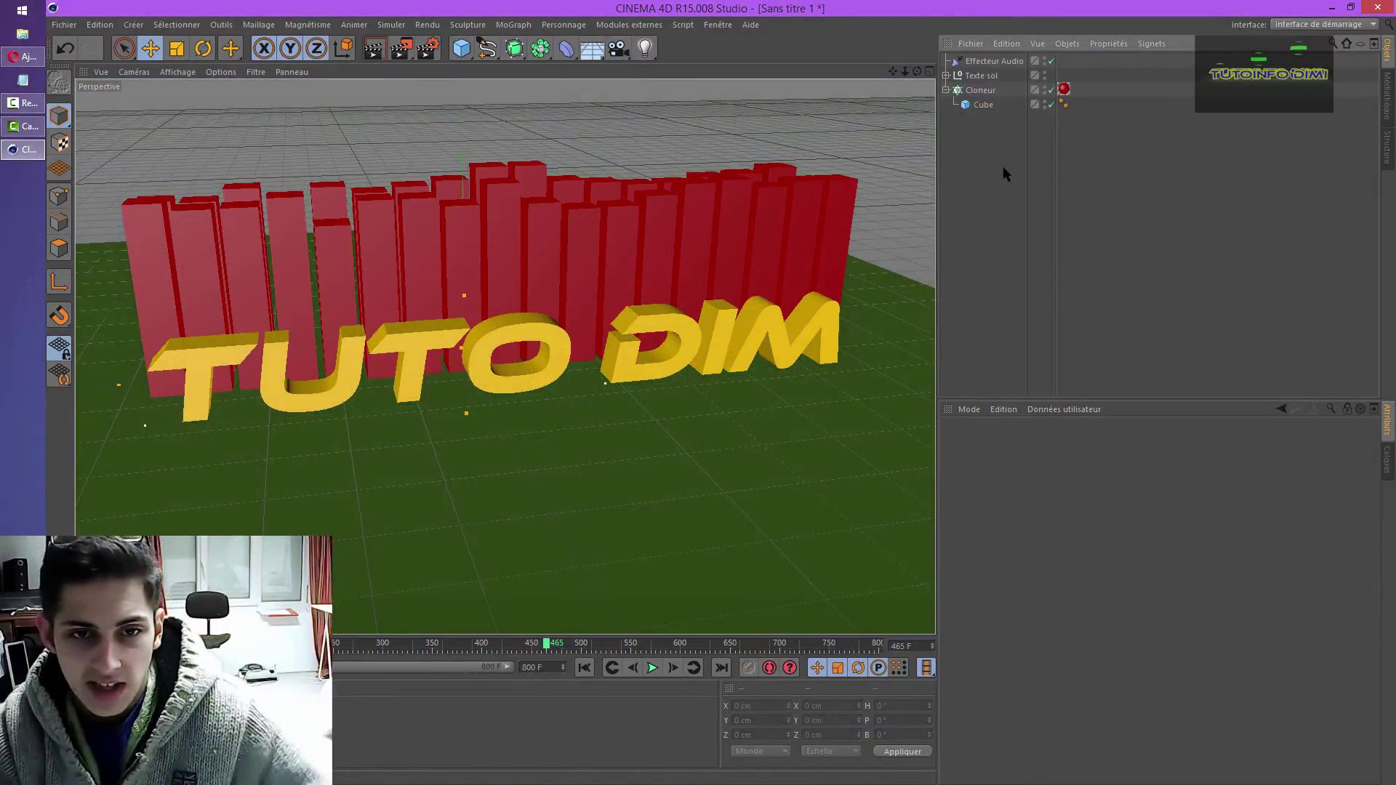
- Preview the animation with the red columns and rewind it to frame 0
click(655, 669)
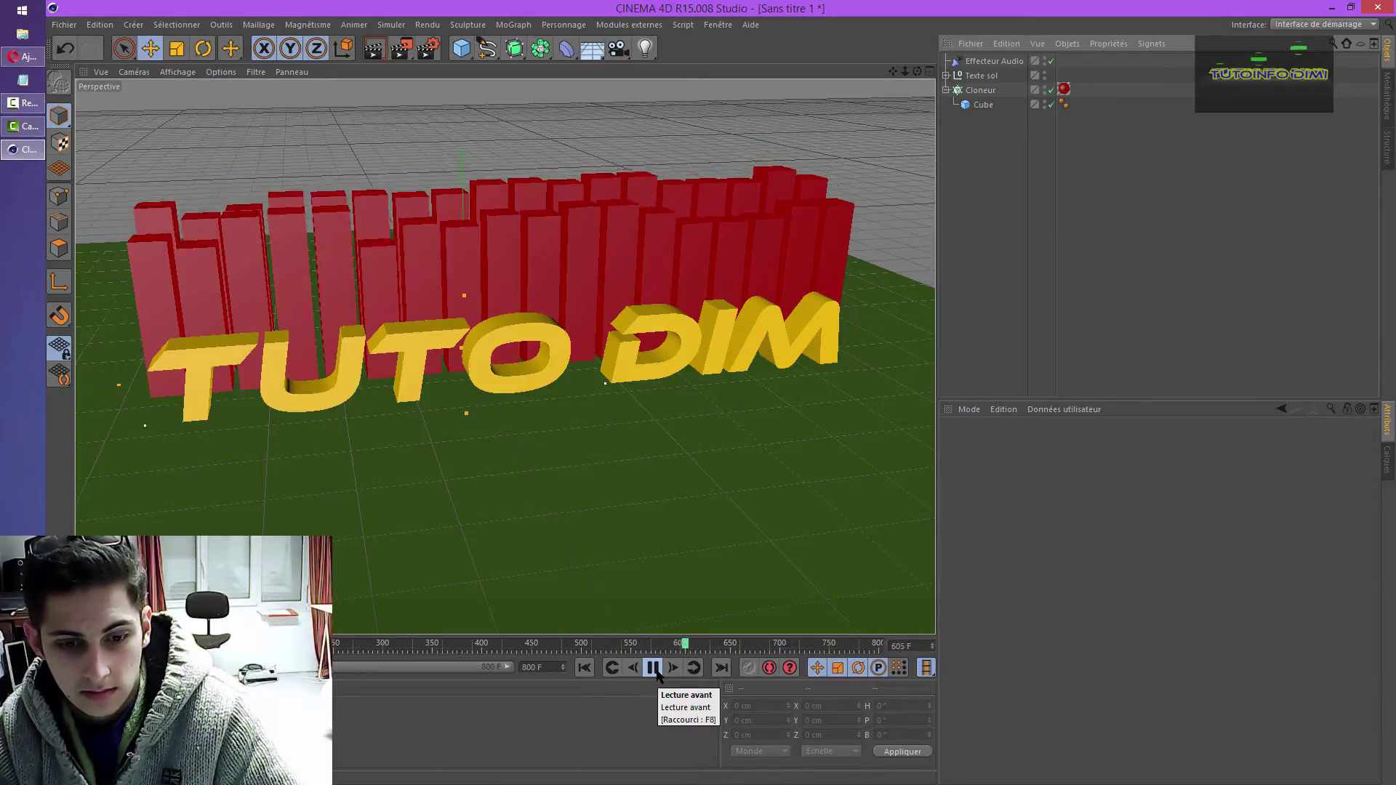
click(655, 669)
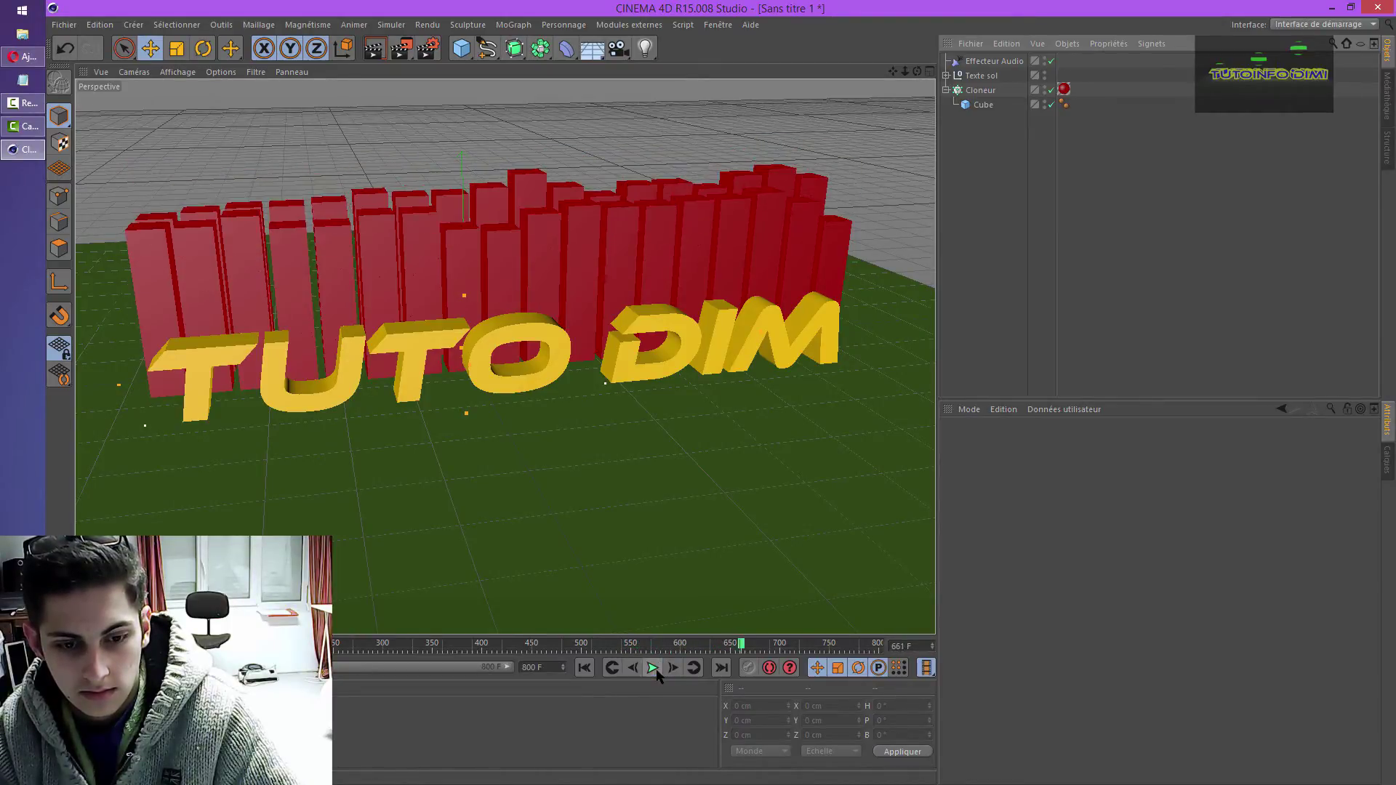
click(589, 669)
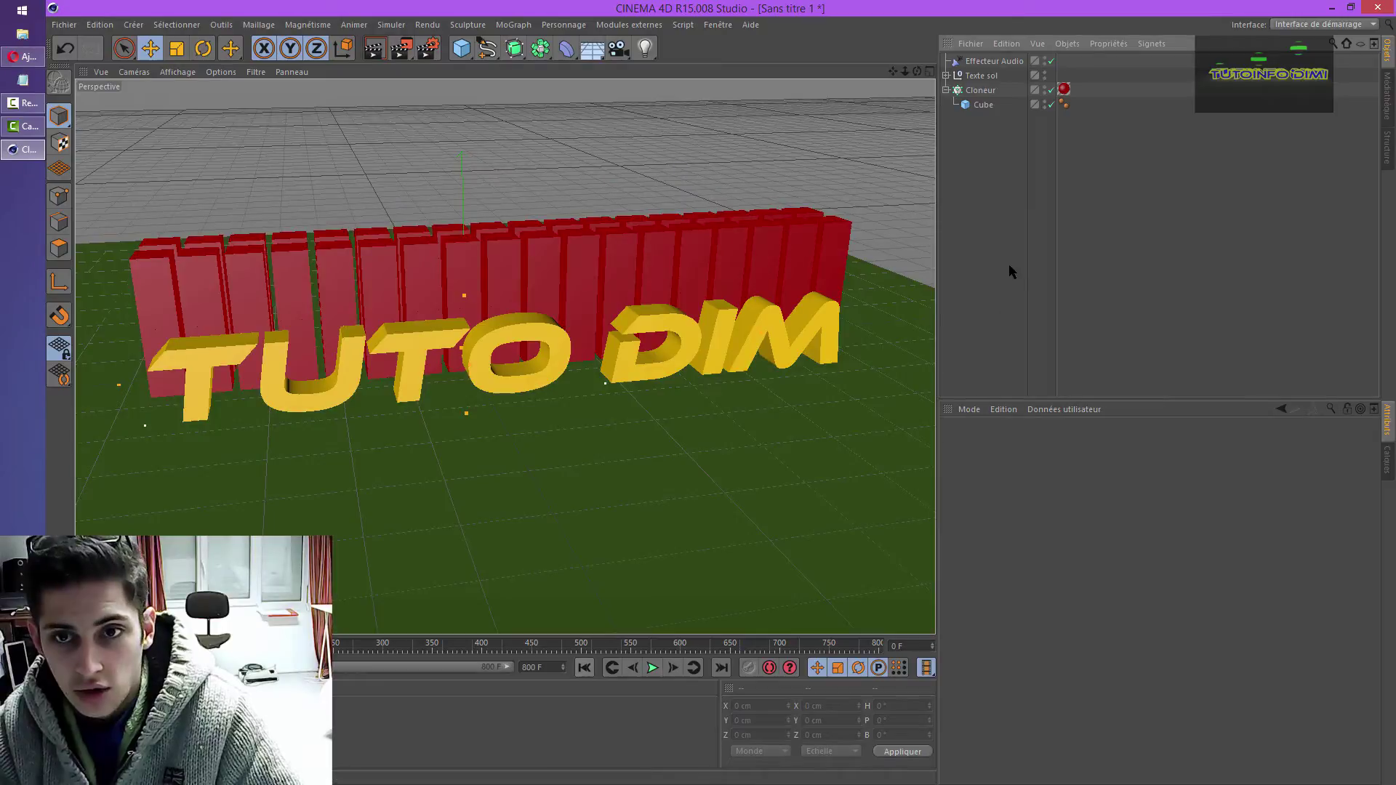
- Create a Neutre object and group the Cloneur and Effecteur Audio under it
click(133, 25)
mouse_move(168, 53)
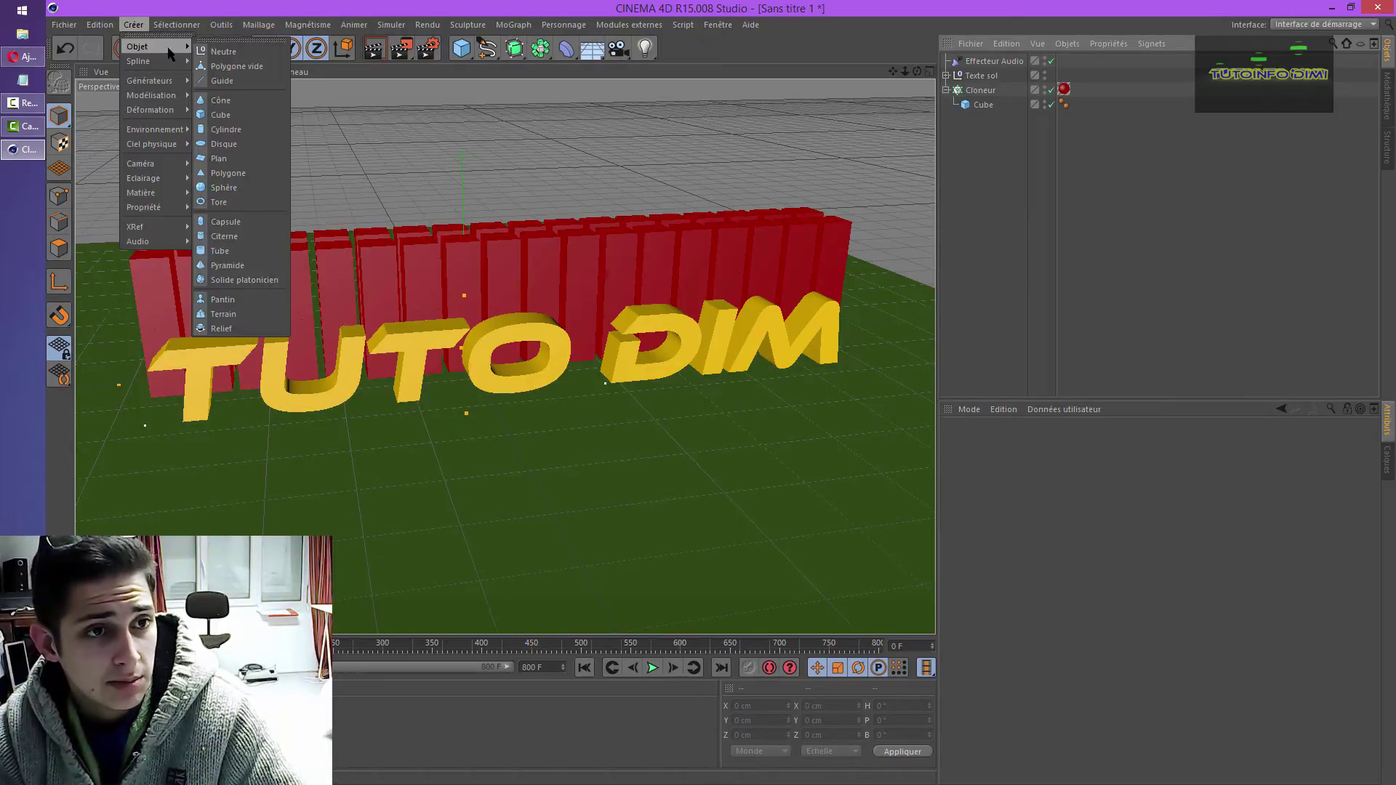
click(216, 51)
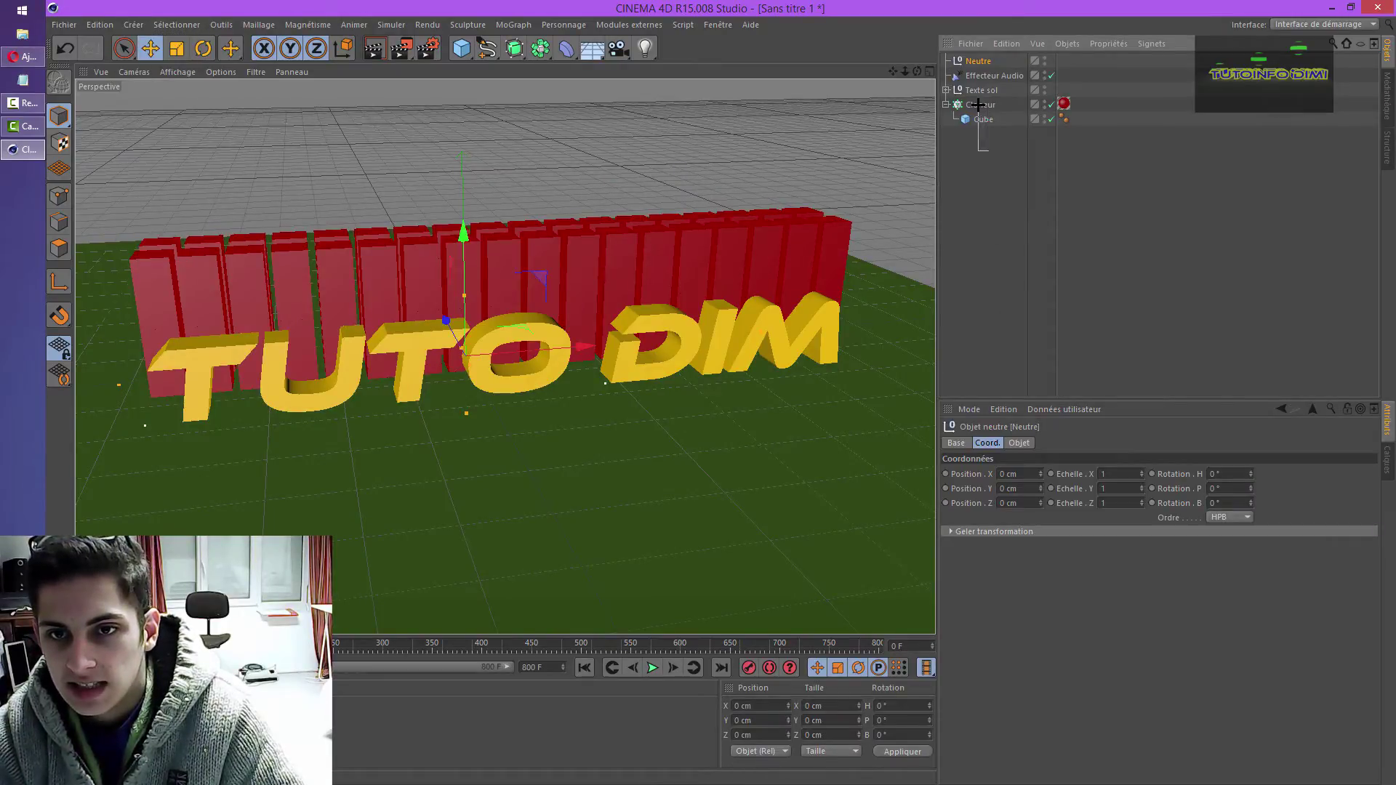
drag(978, 104, 981, 102)
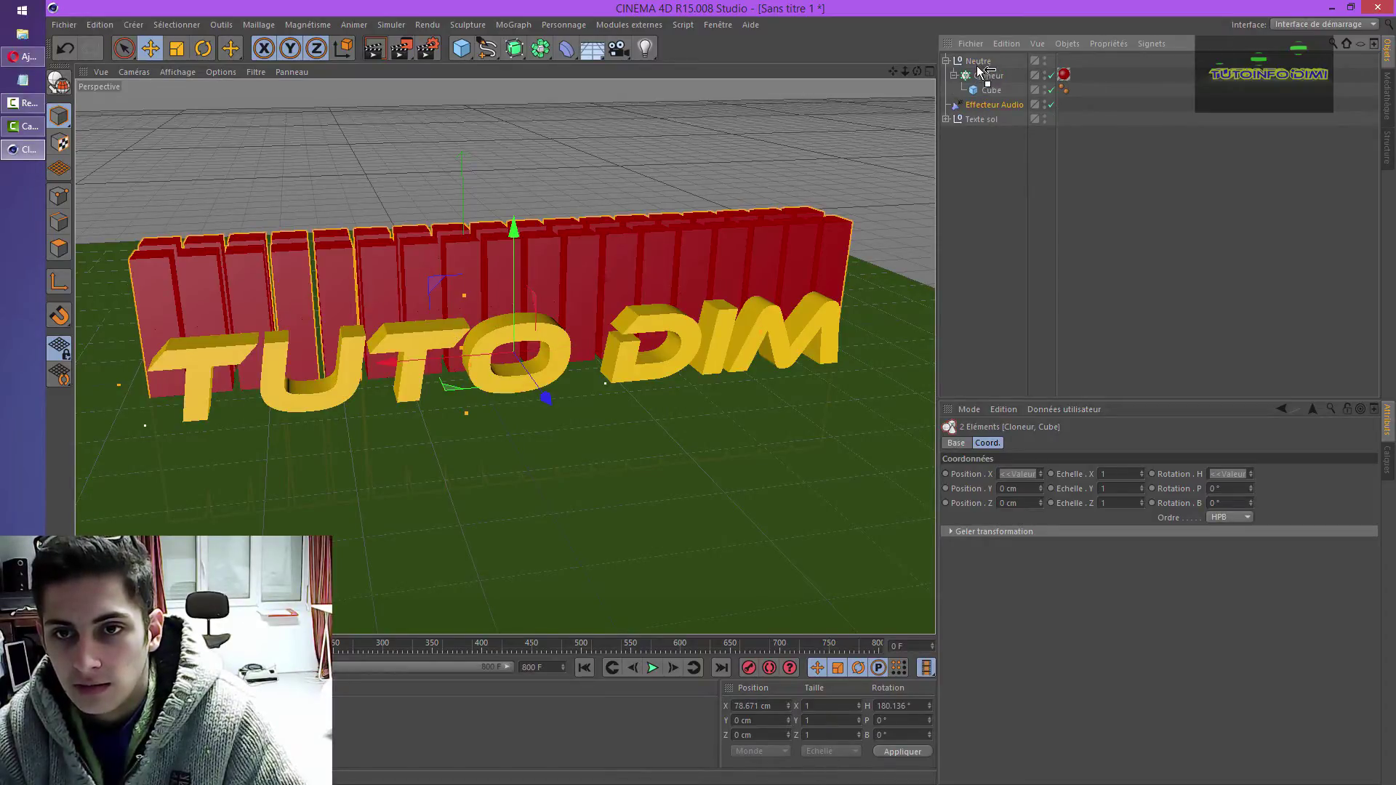
drag(978, 62, 975, 62)
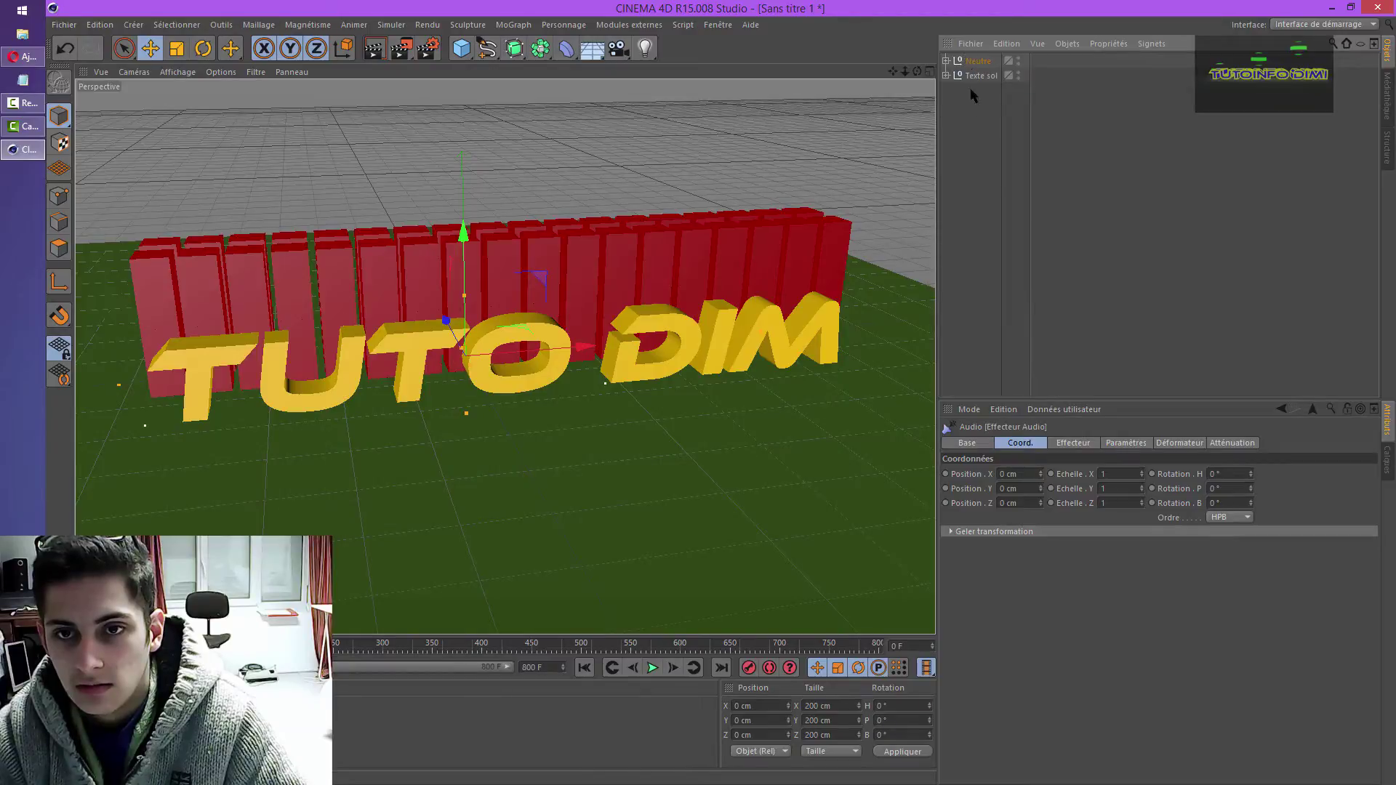
click(981, 153)
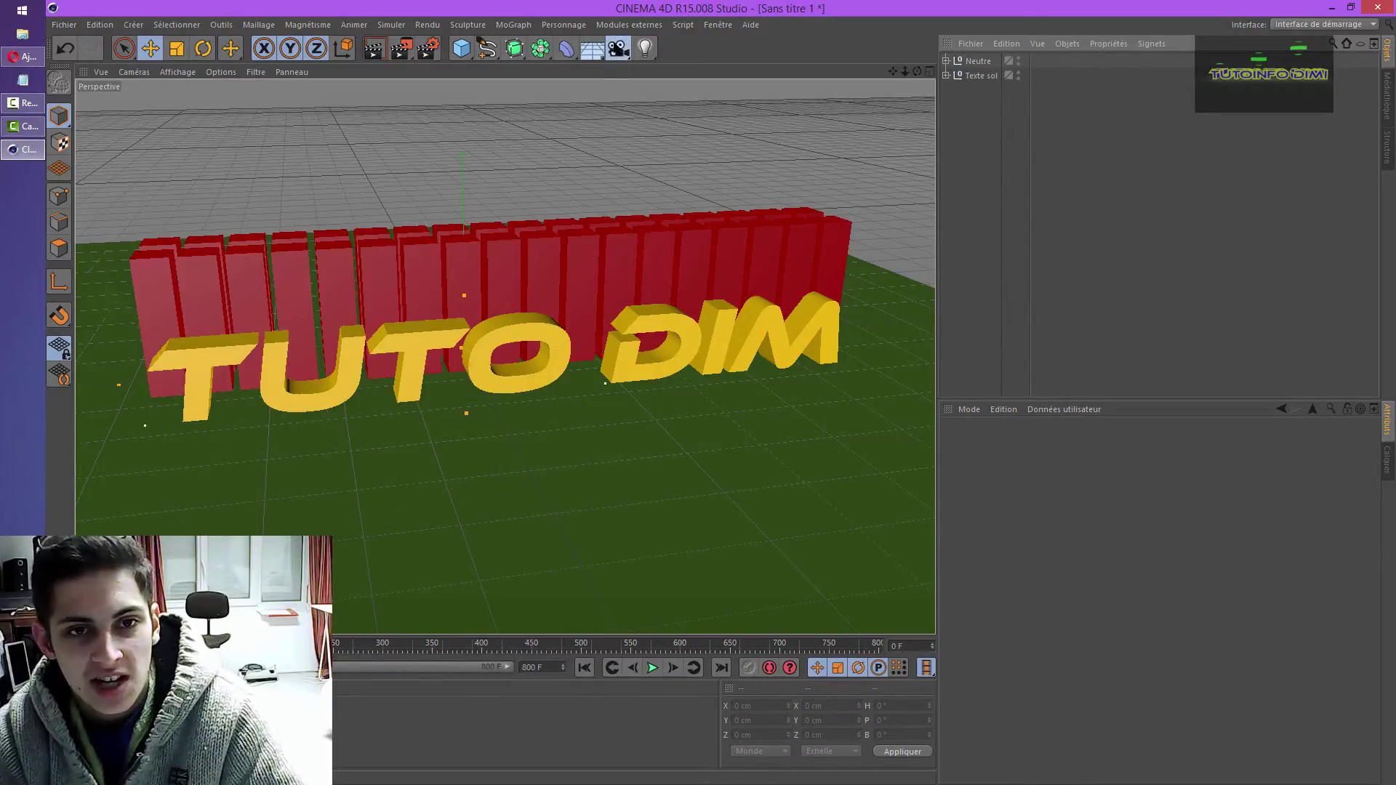
- Add a camera to the scene and switch the viewport to look through it
click(618, 48)
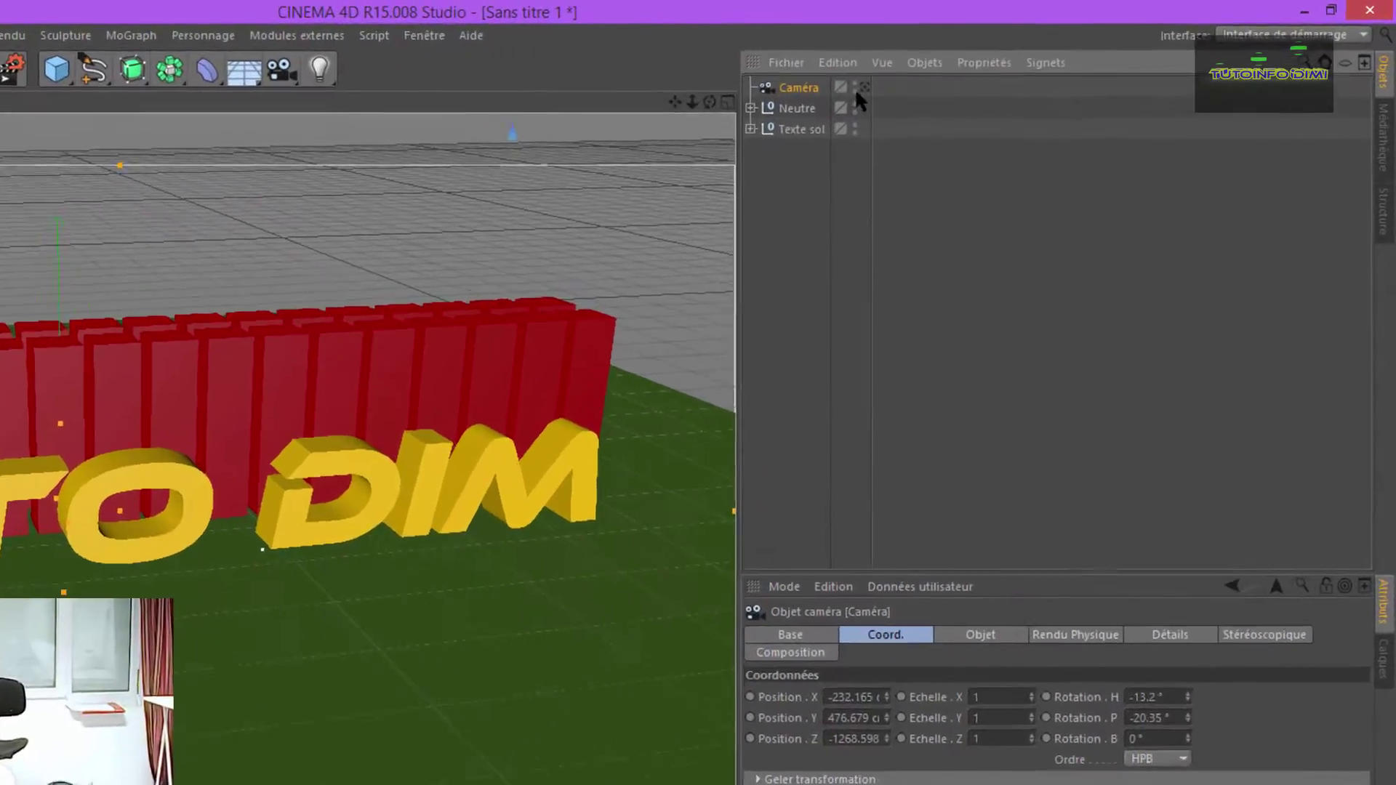
click(1025, 60)
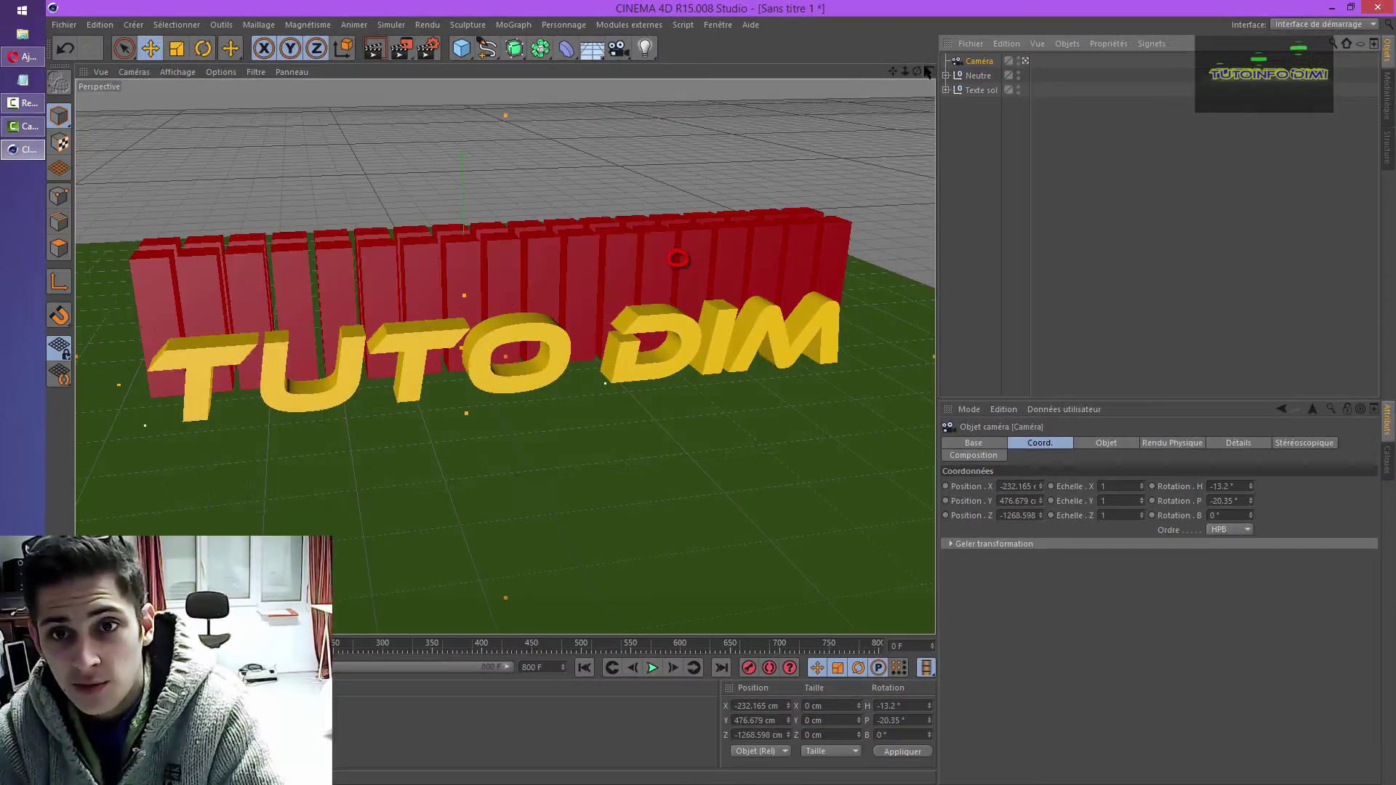
- Frame the camera close on the first letters of the text, heading about -29.7° and pitch about -18.9°, and record its keyframe at frame 0
alt+drag(676, 393, 731, 386)
scroll(392, 346, up, 8)
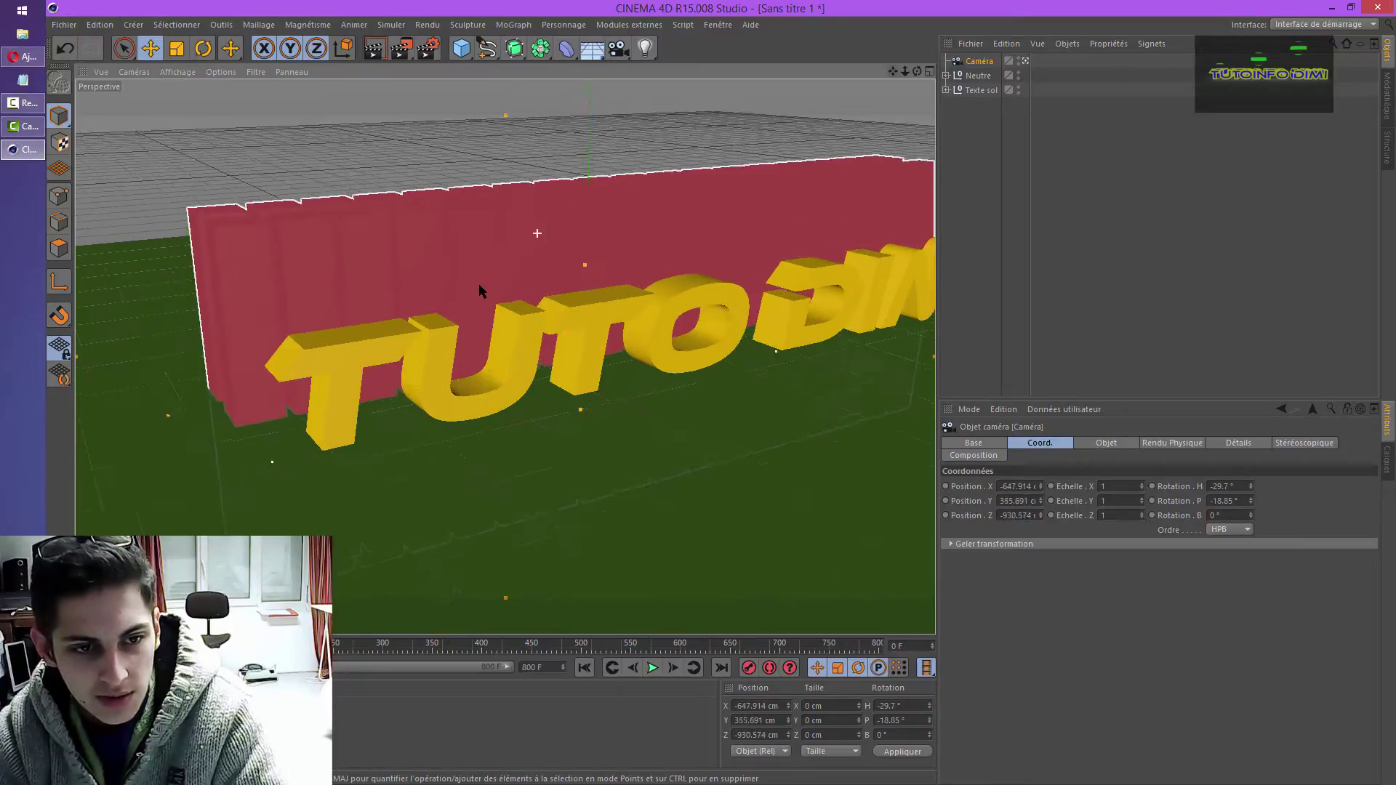
scroll(371, 360, up, 5)
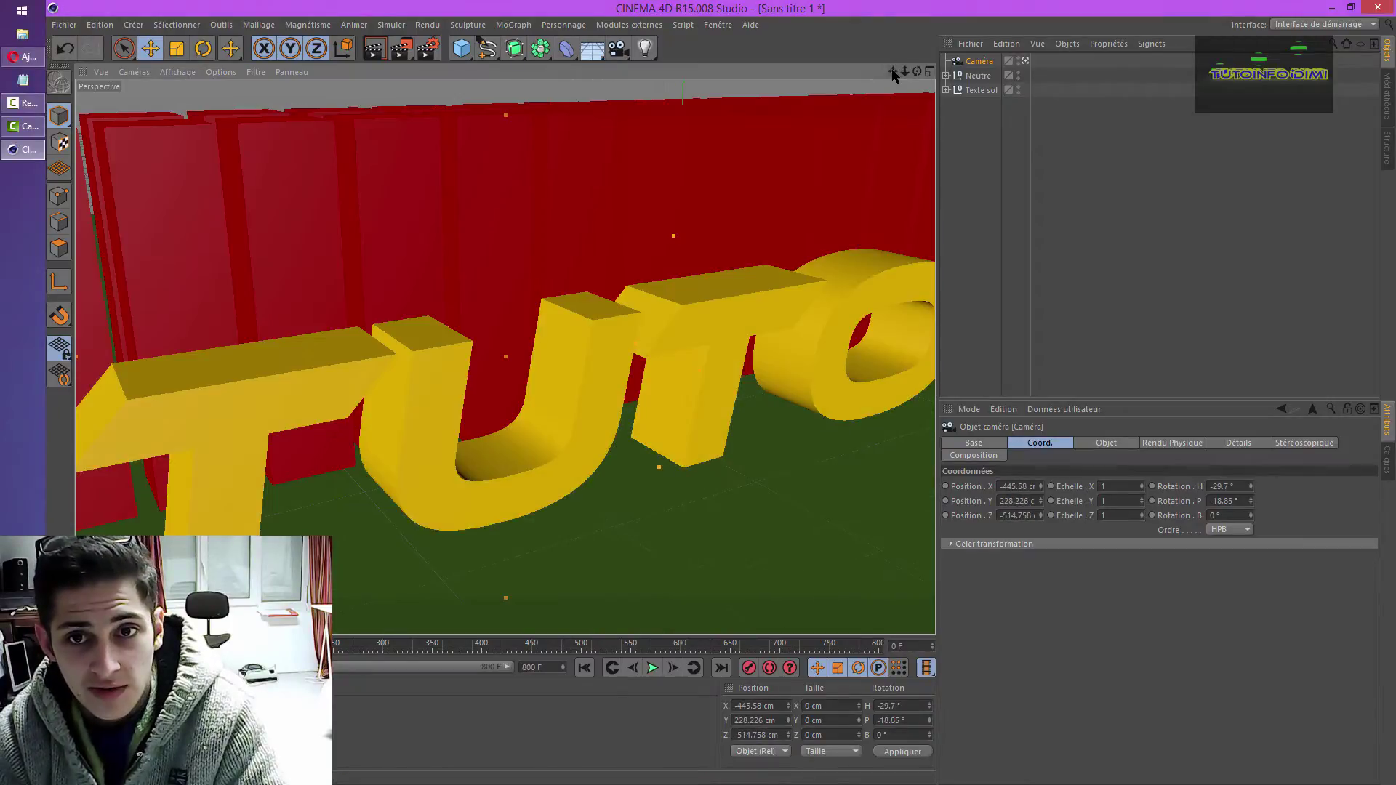
alt+middle_drag(720, 405, 718, 391)
scroll(857, 106, down, 2)
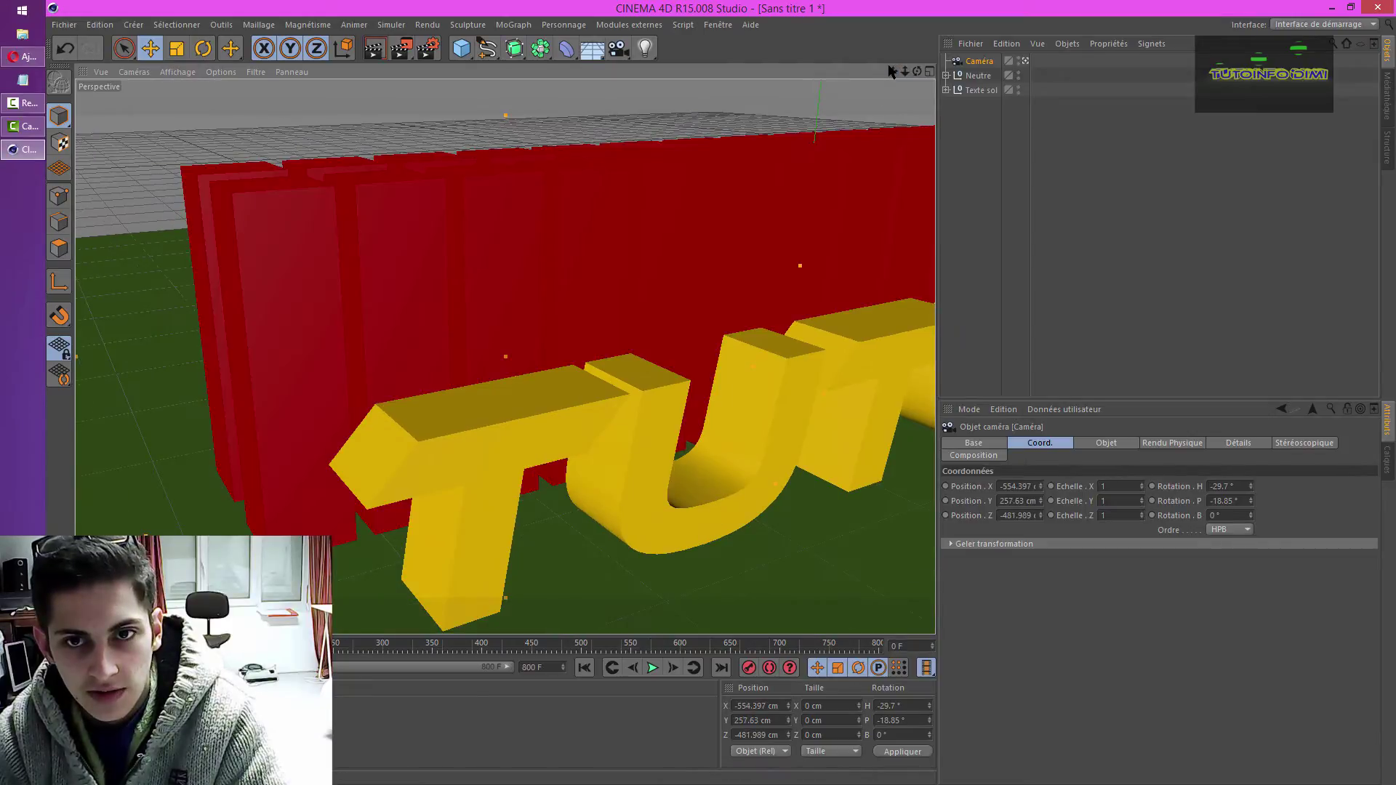
scroll(720, 390, down, 2)
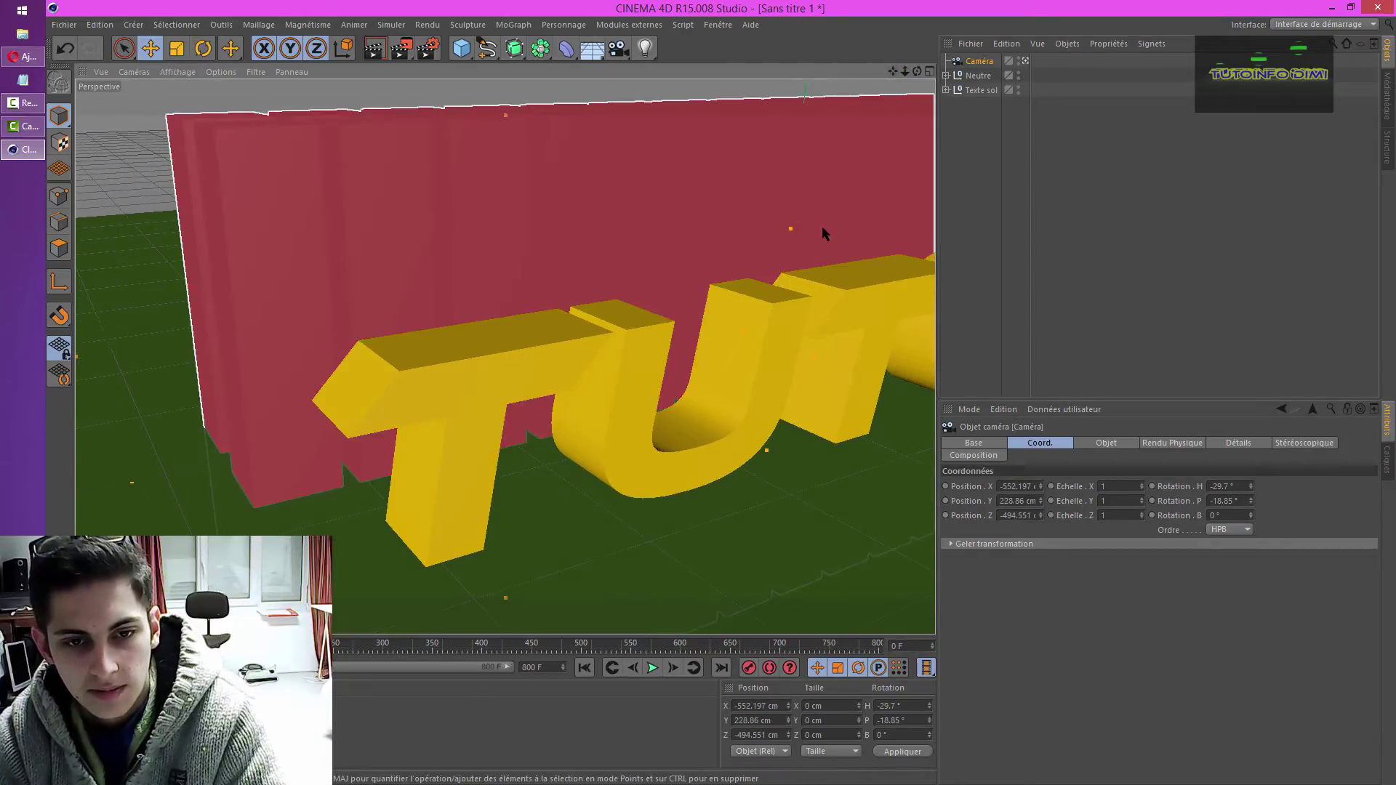
scroll(800, 258, up, 3)
click(749, 667)
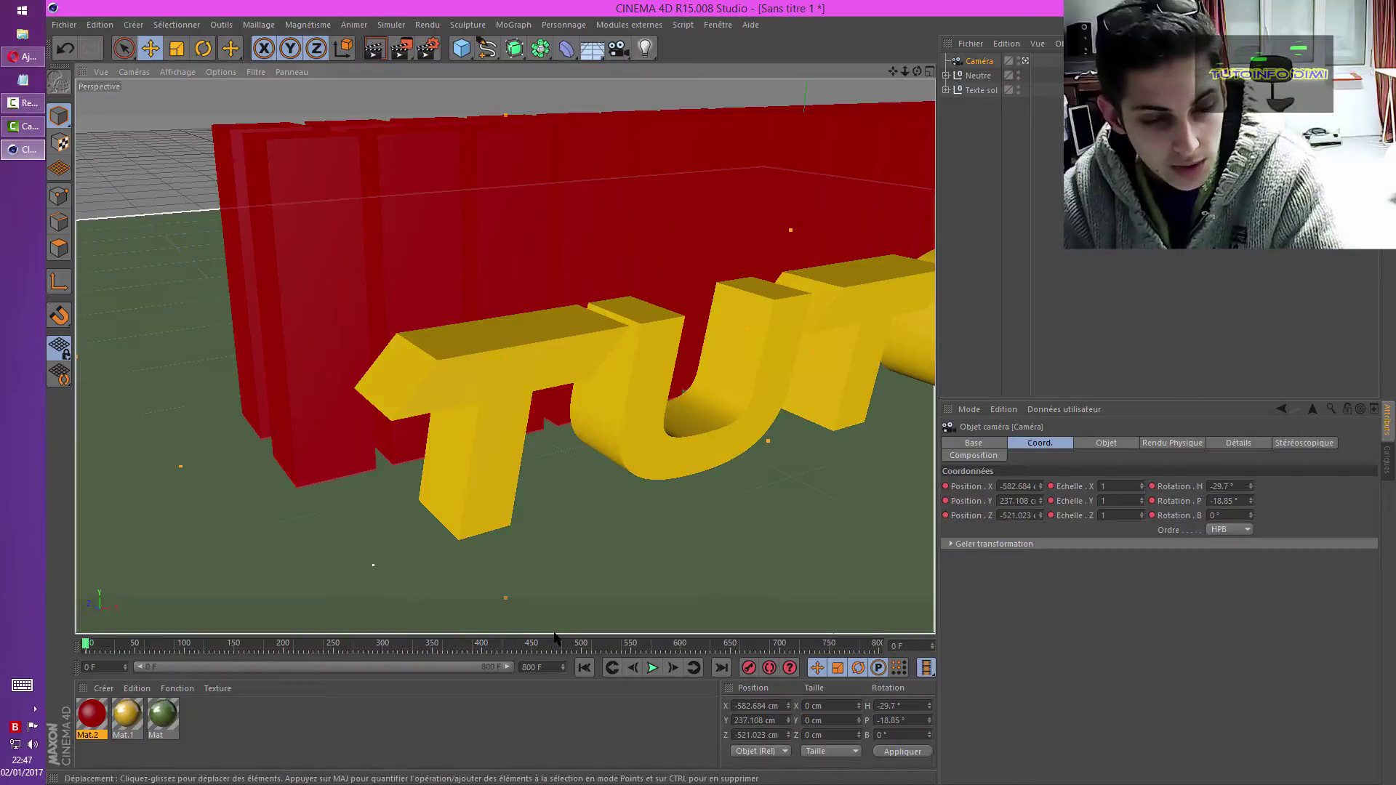
- At frame 200, swing the camera to about X 440.5, Y 115.7, Z -534.4 cm with heading about 51.3° and record a keyframe
click(283, 648)
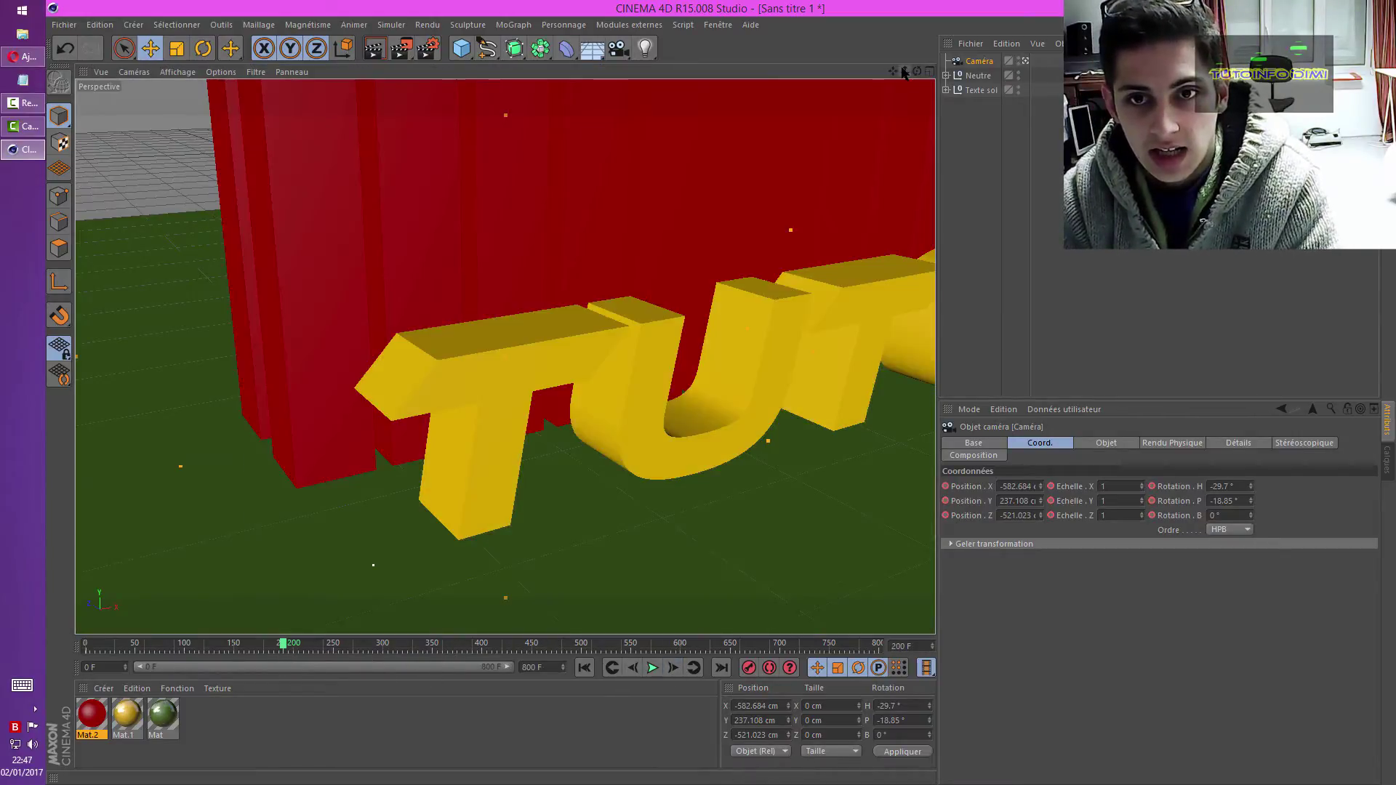
drag(898, 71, 765, 246)
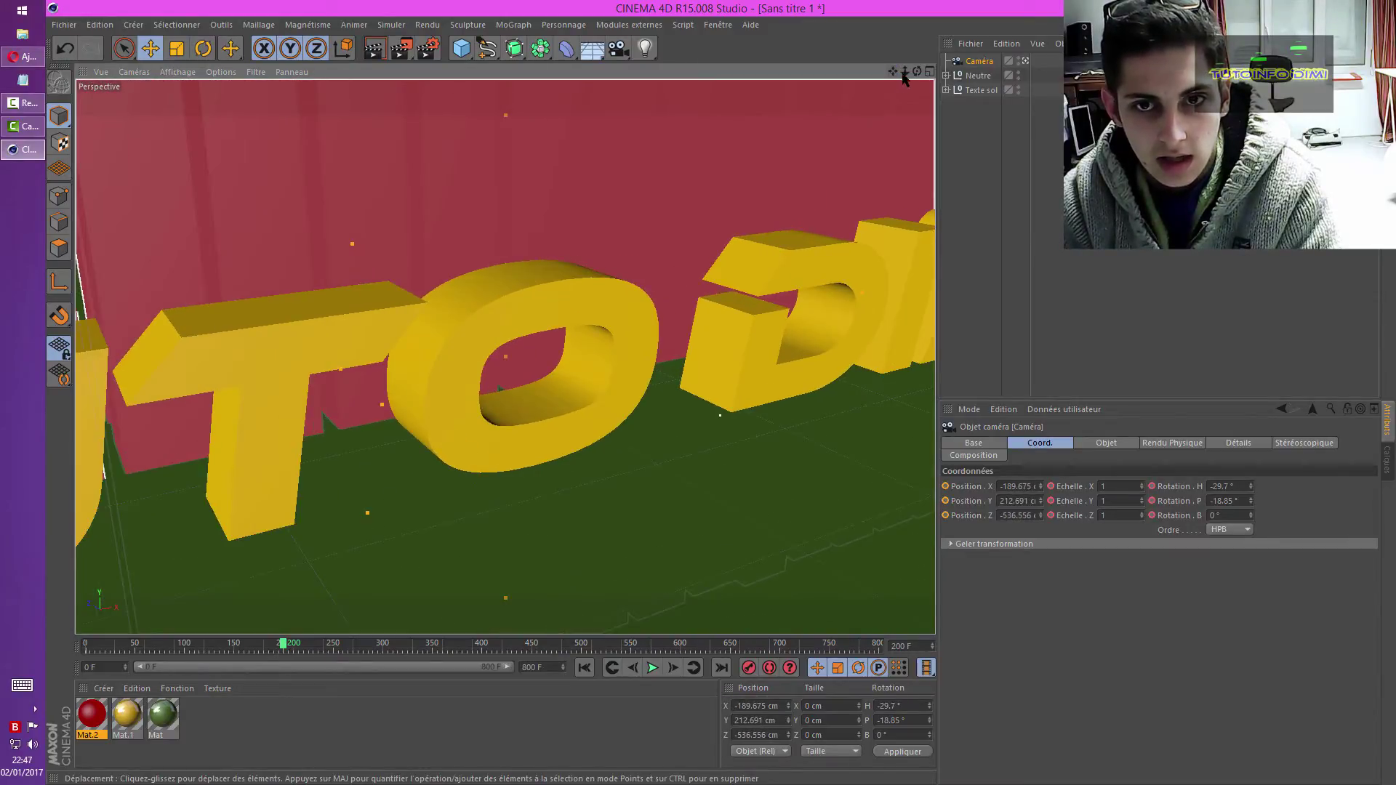
drag(916, 72, 735, 670)
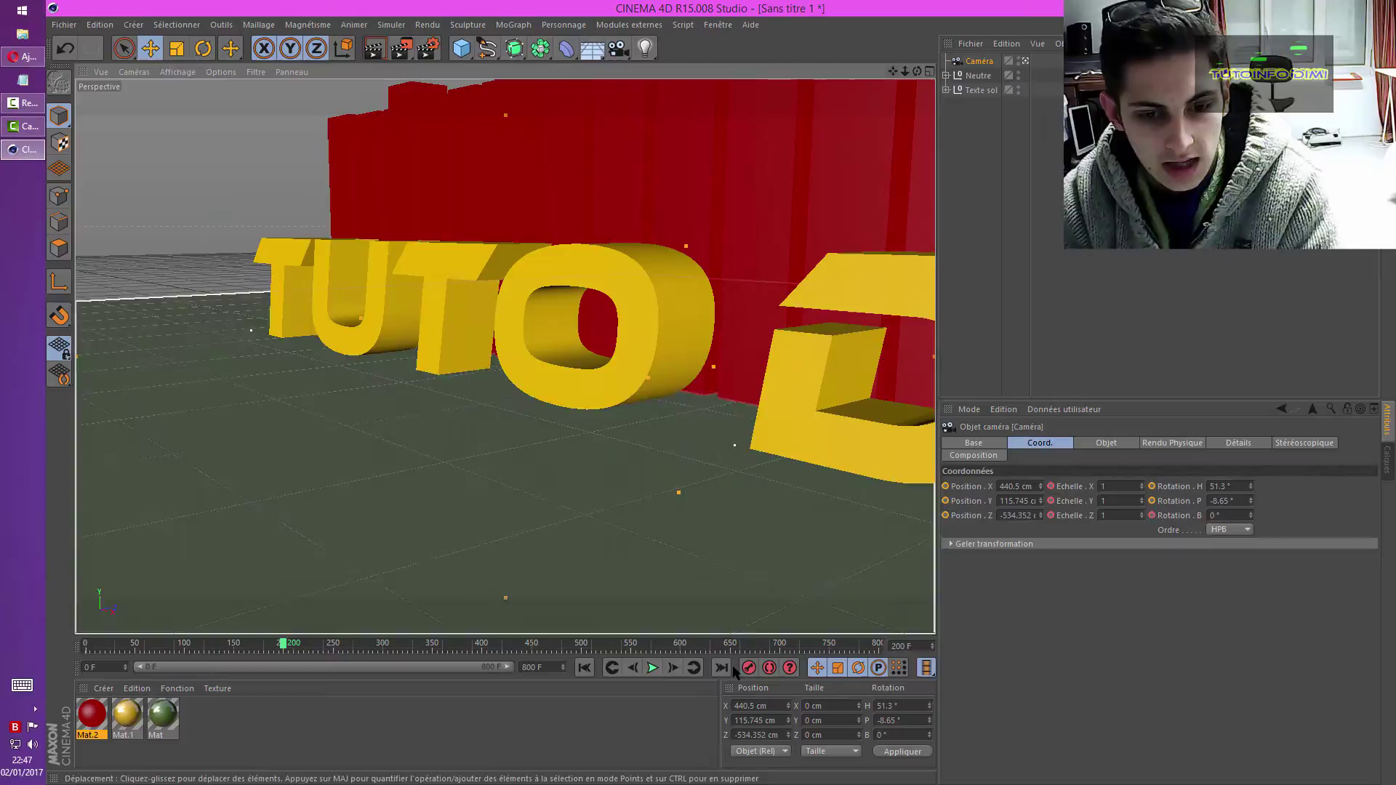
click(749, 668)
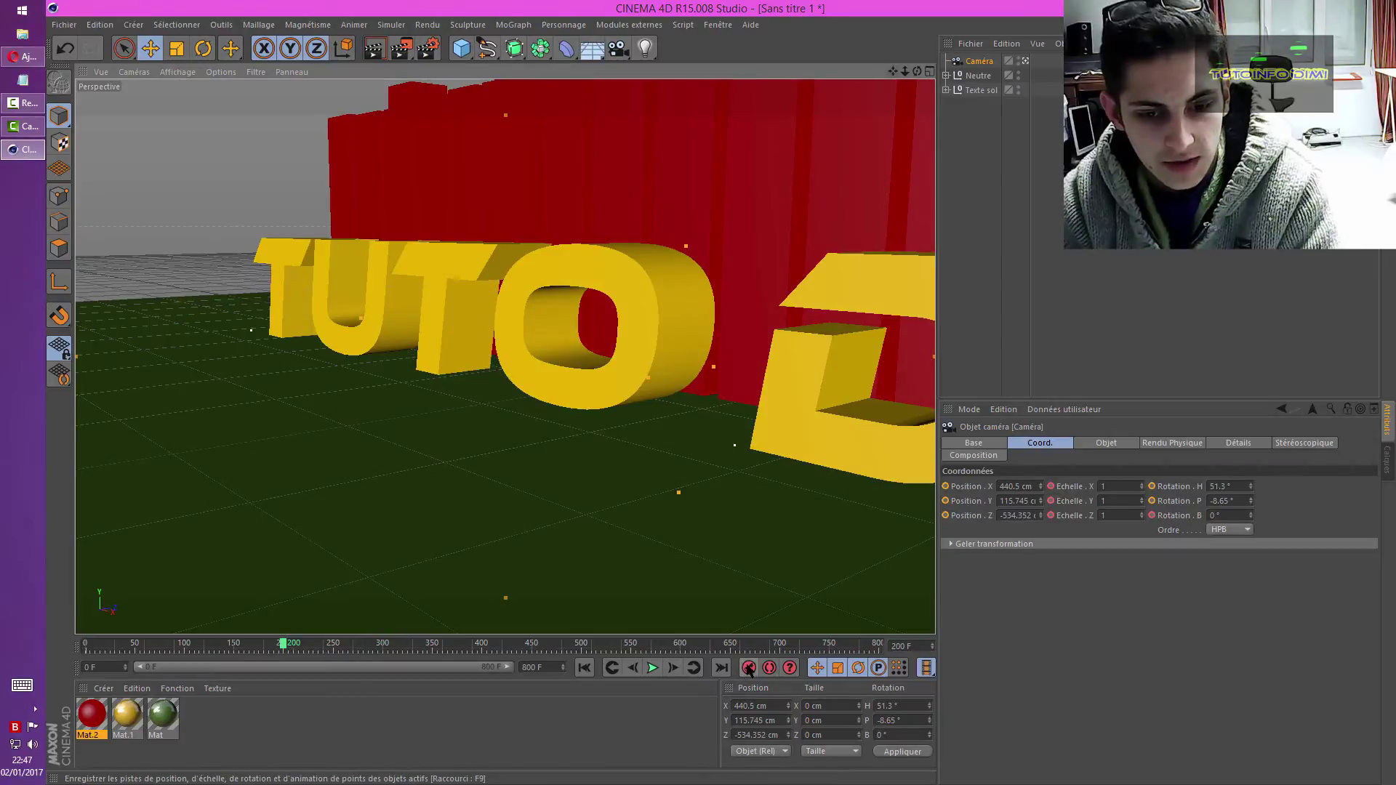
- At frame 400, reframe the camera on DIM at about X 40, Y 336, Z -844 cm with heading about -18.9° and record a keyframe
click(481, 647)
click(675, 667)
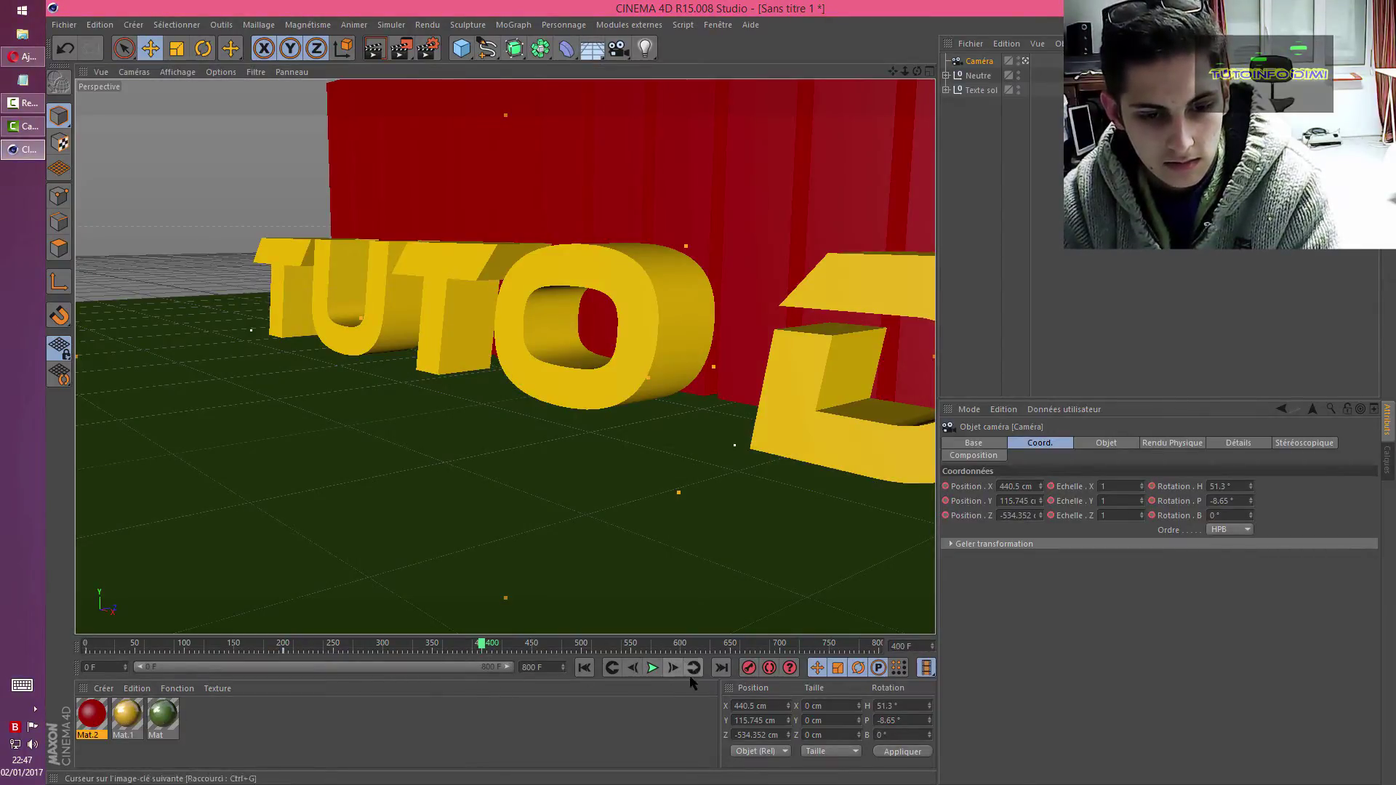
click(675, 668)
drag(919, 72, 652, 564)
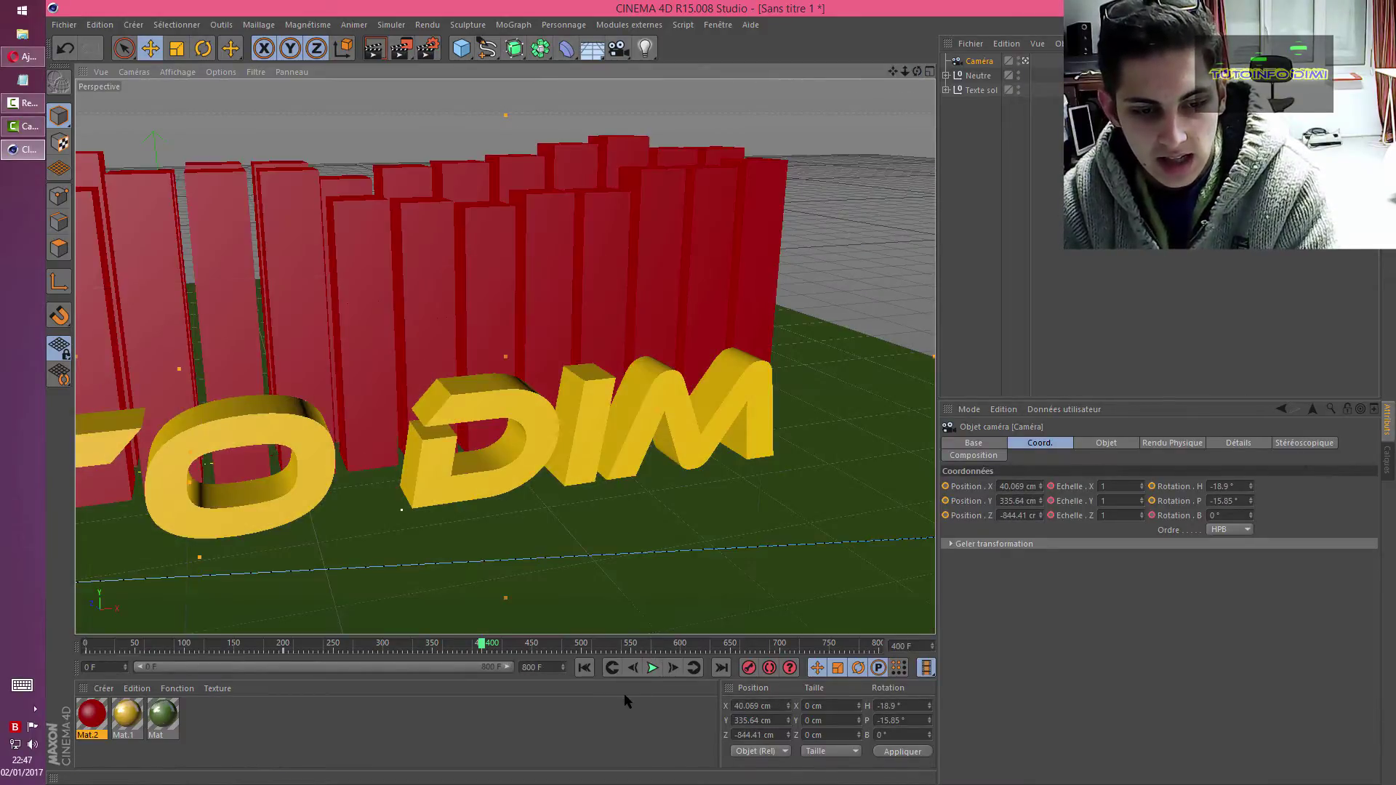
click(749, 670)
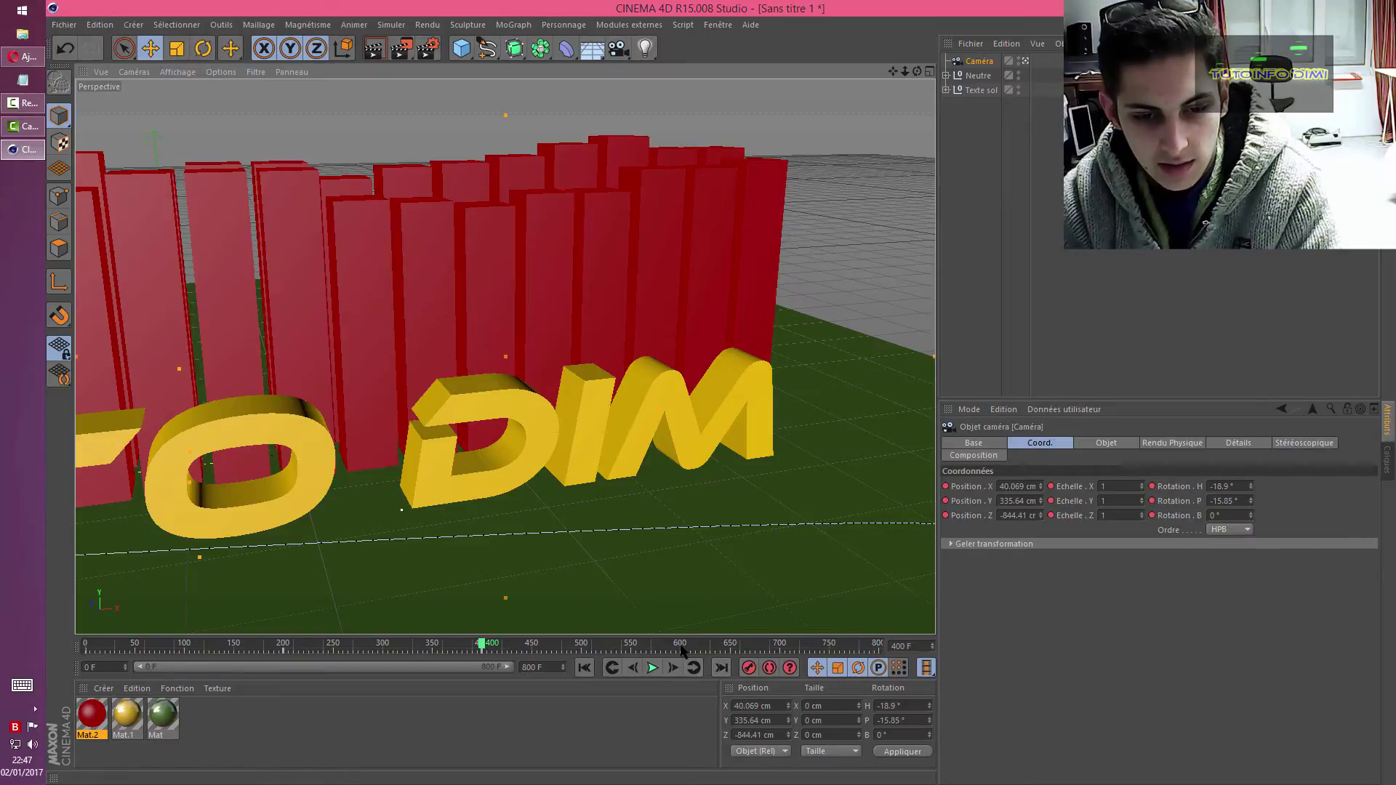
- At frame 600, swing the camera to about X 908.6, Y 478.3, Z -933.7 cm with heading about 42.3° and record a keyframe
click(682, 646)
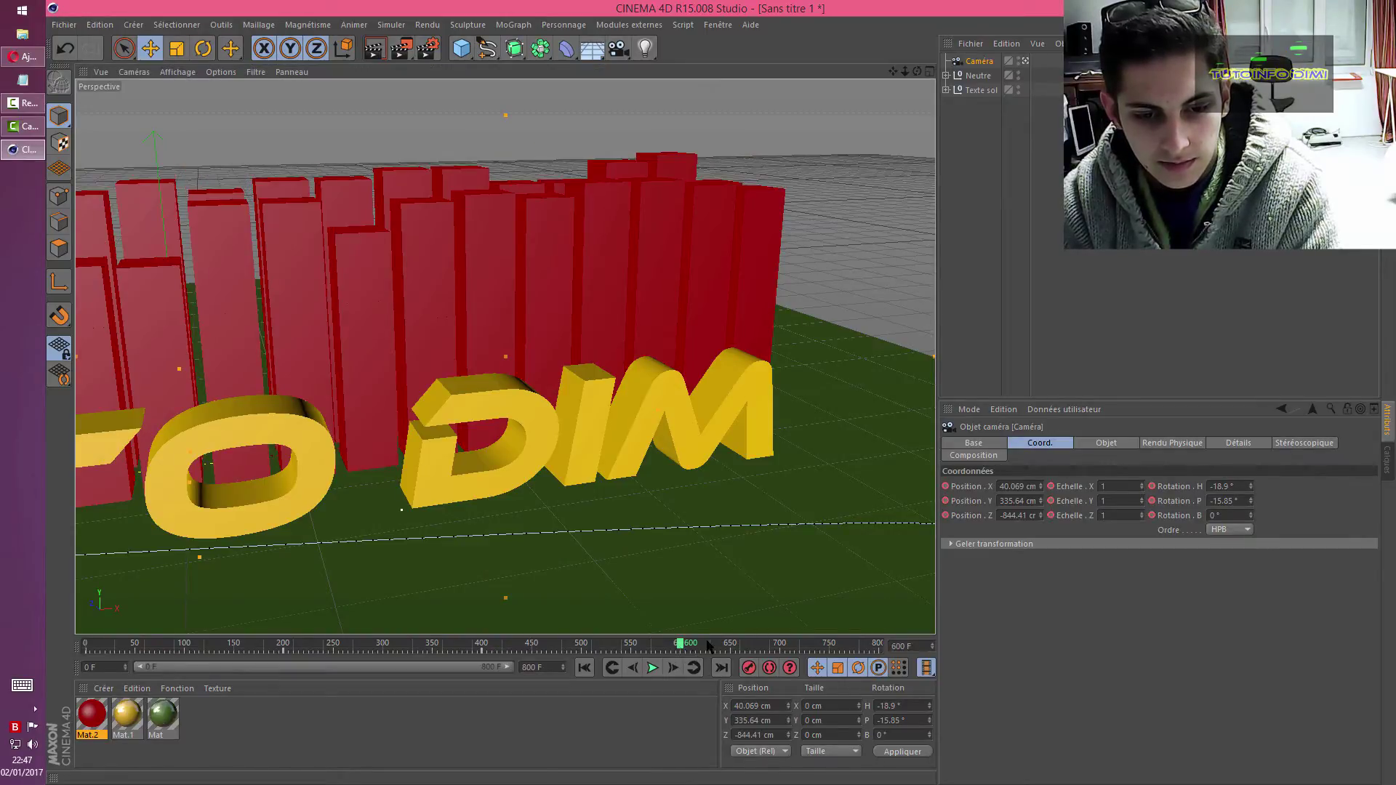
drag(918, 72, 867, 145)
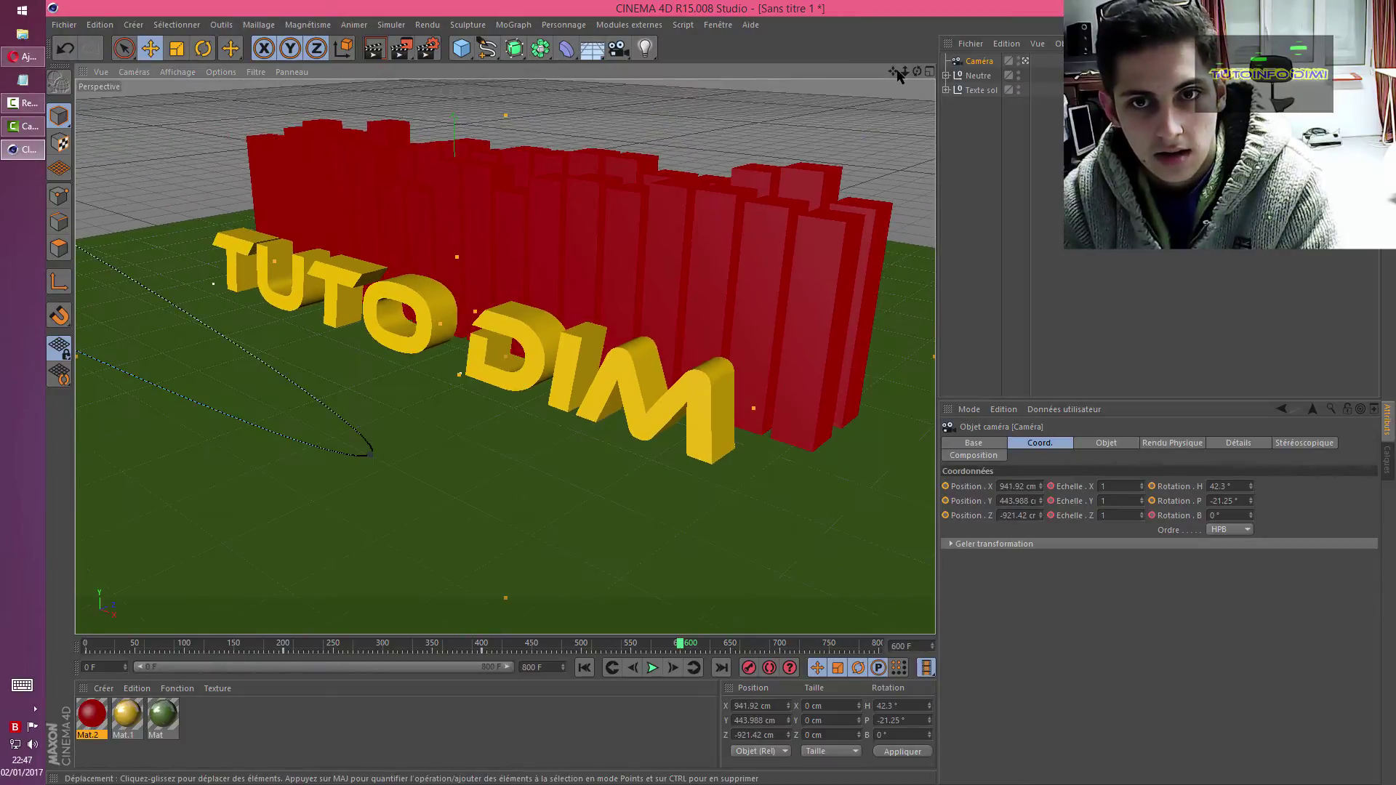
middle_drag(800, 353, 731, 560)
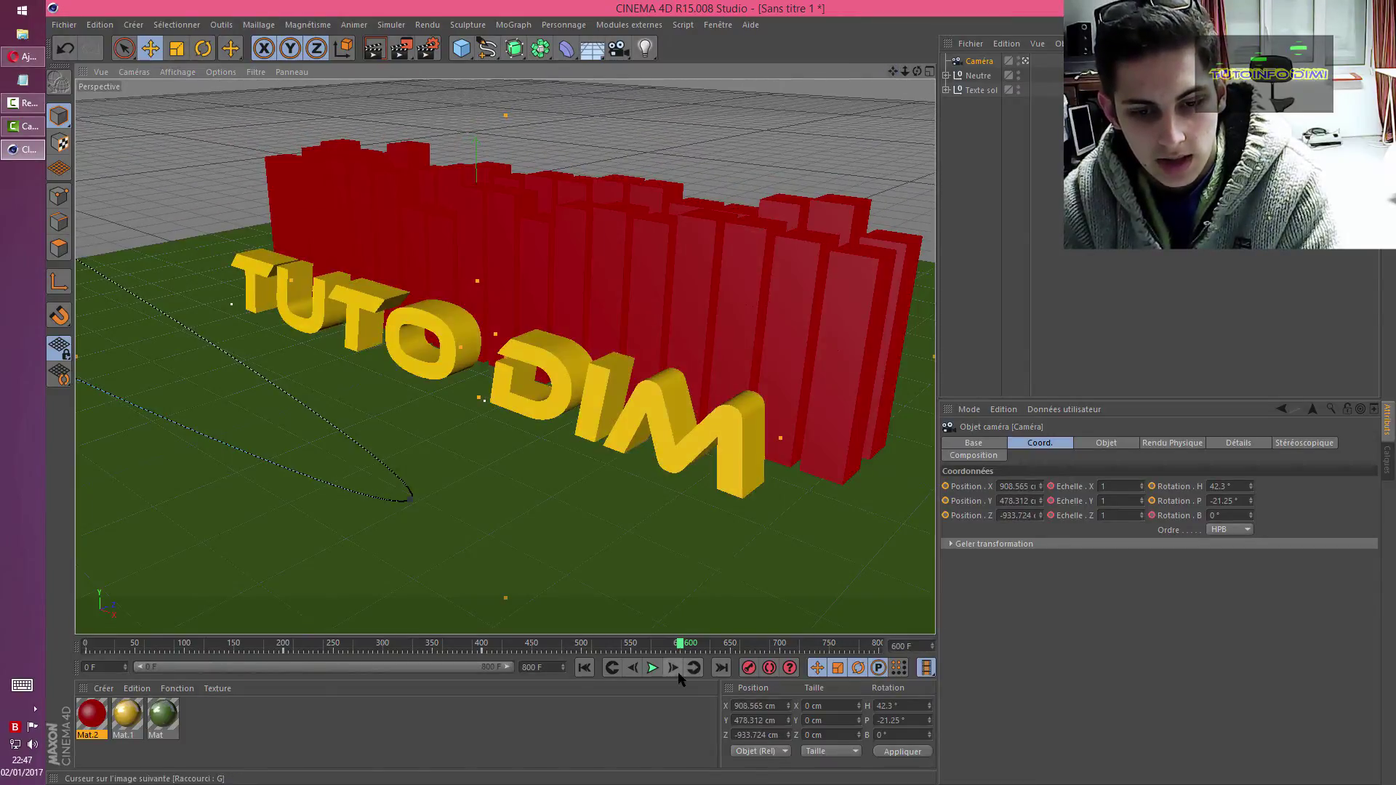
click(749, 668)
- At frame 700, reframe the camera at about X -224.9, Y 462.7, Z -1199.7 cm with heading about -12.3° and record a keyframe
click(780, 647)
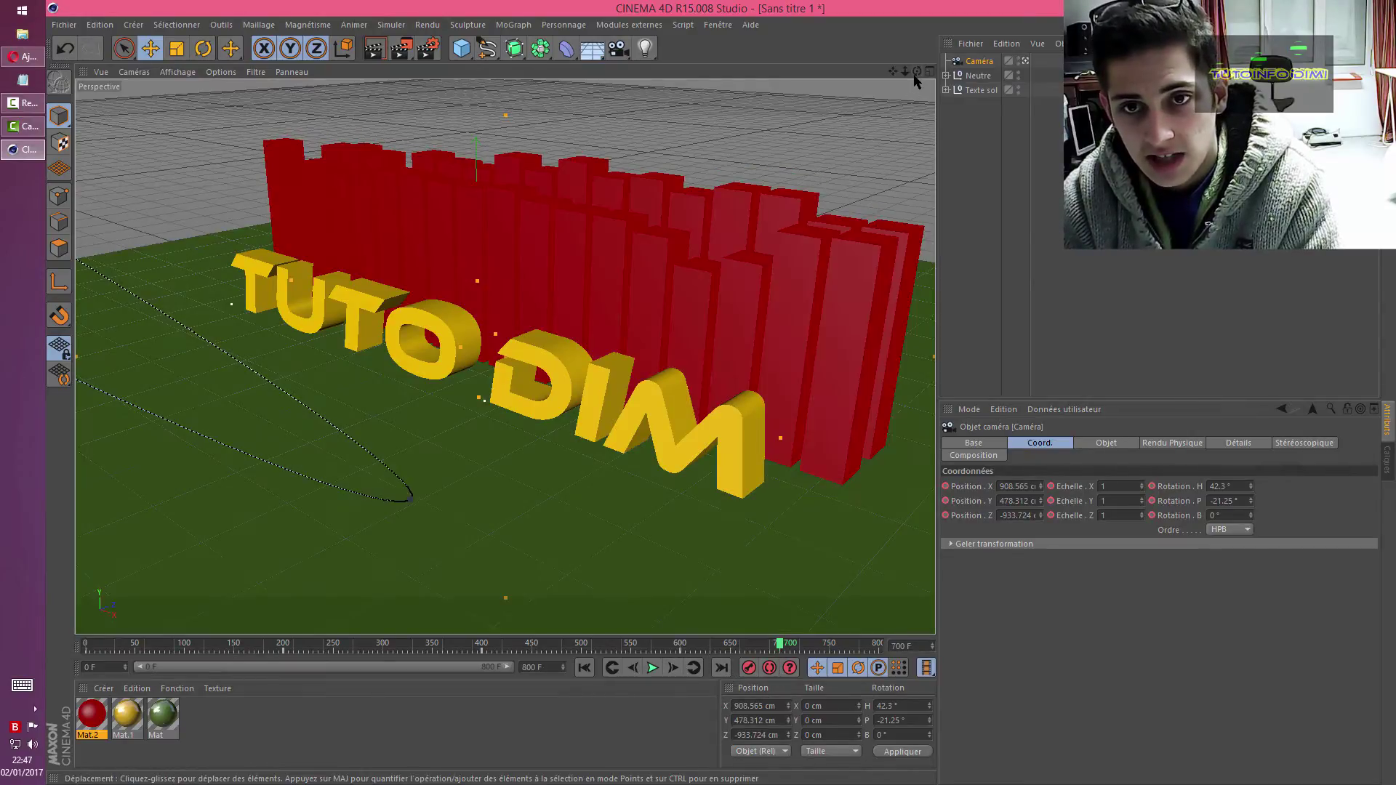
drag(917, 72, 720, 386)
drag(905, 71, 818, 462)
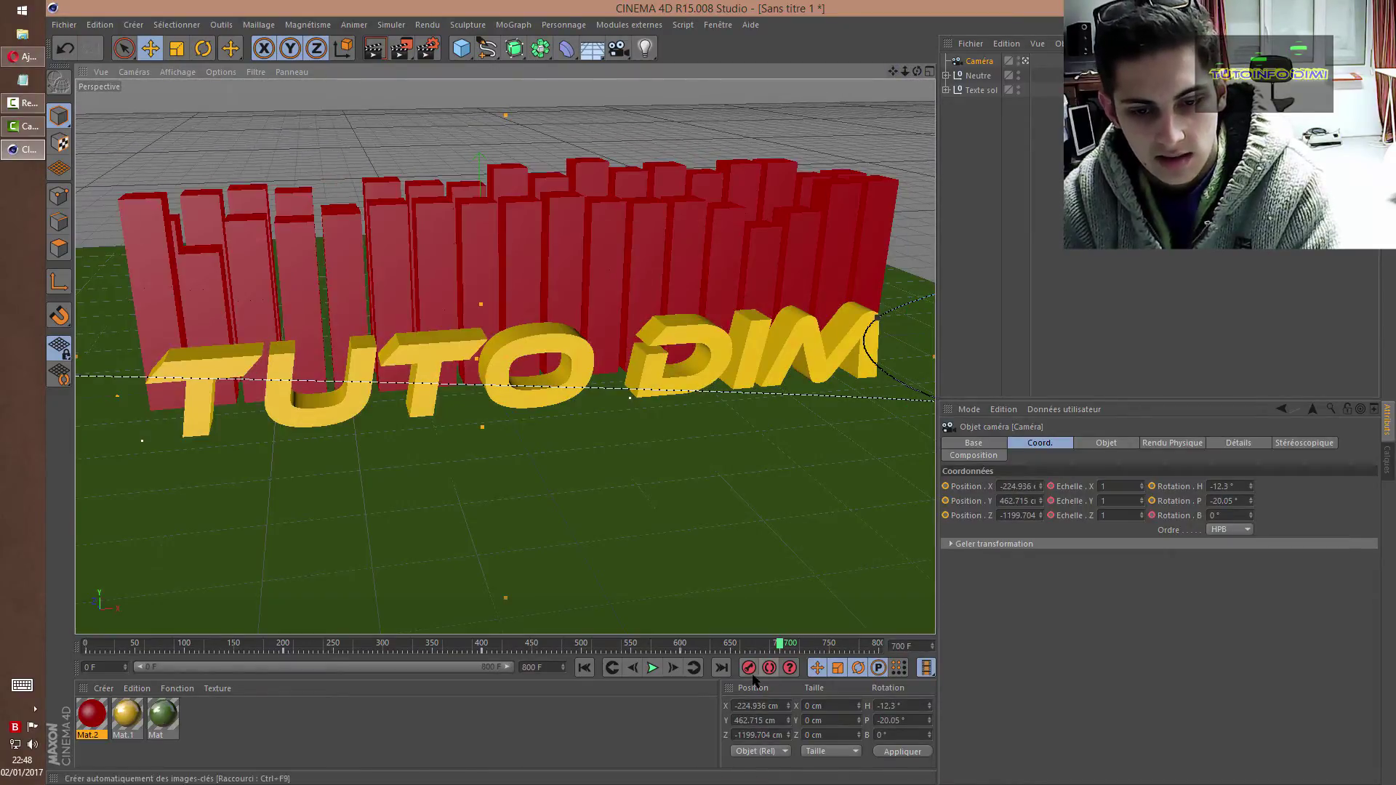
- At frame 800, frame the whole text frontally from about X 96.5, Y 382.9, Z -1319.9 cm, heading about 2.4°, and record a keyframe
drag(796, 646, 880, 645)
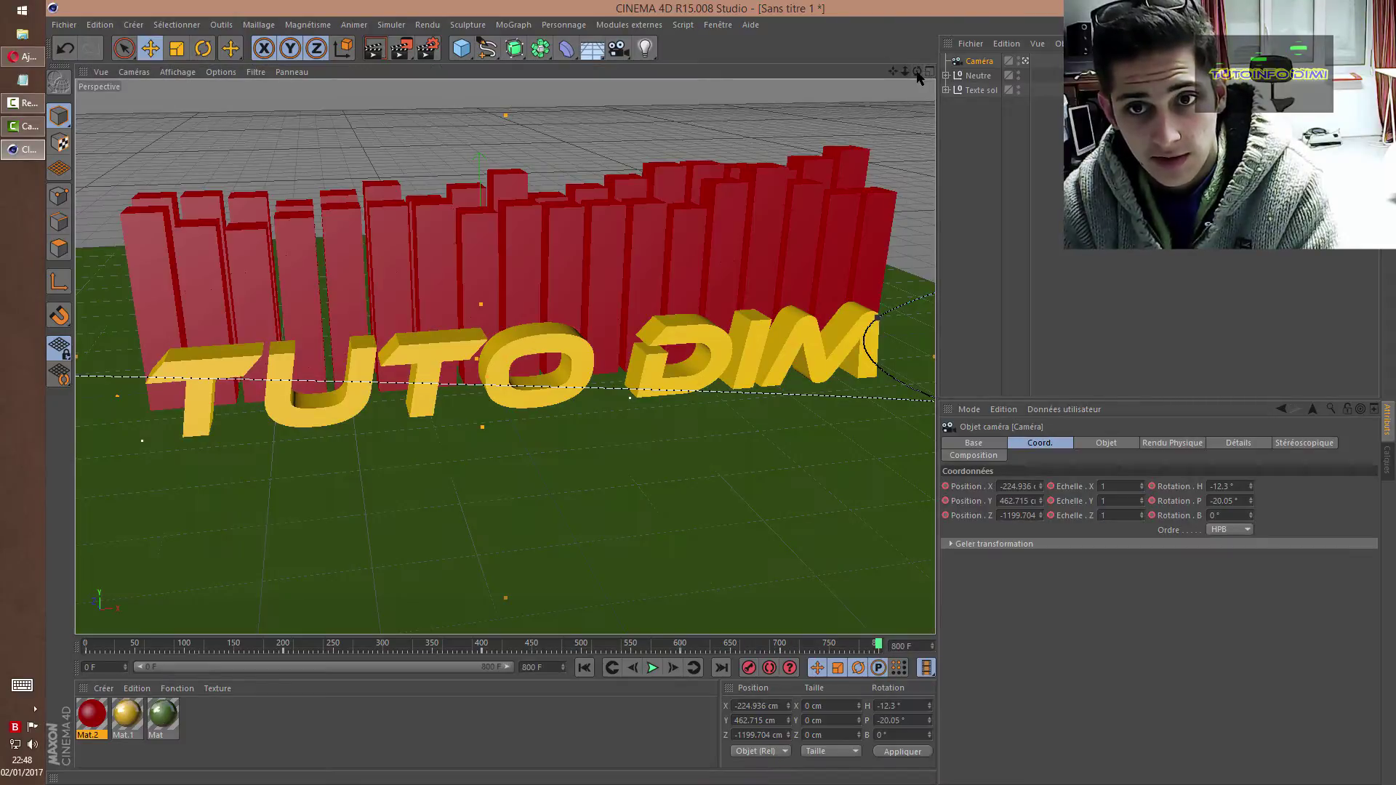
drag(917, 72, 717, 398)
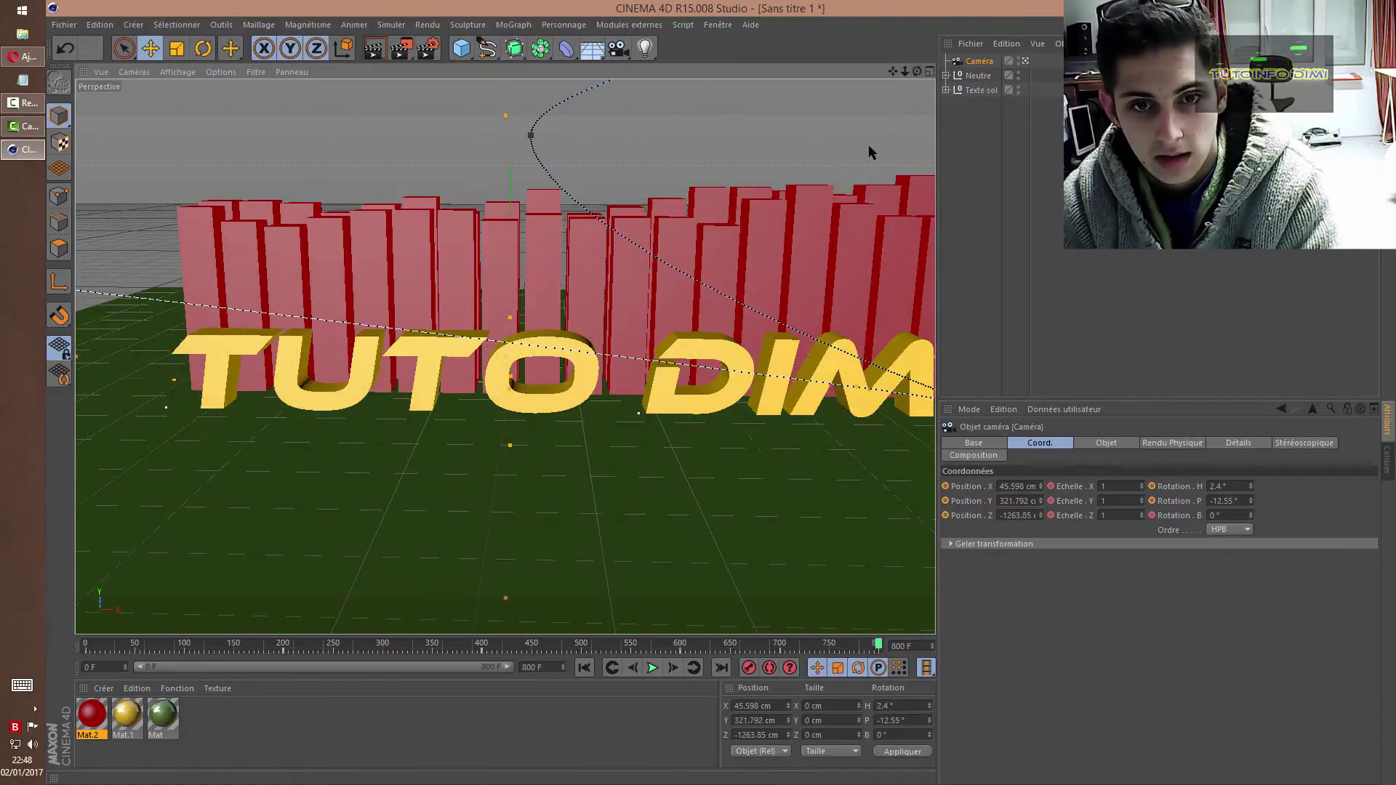
drag(893, 71, 729, 398)
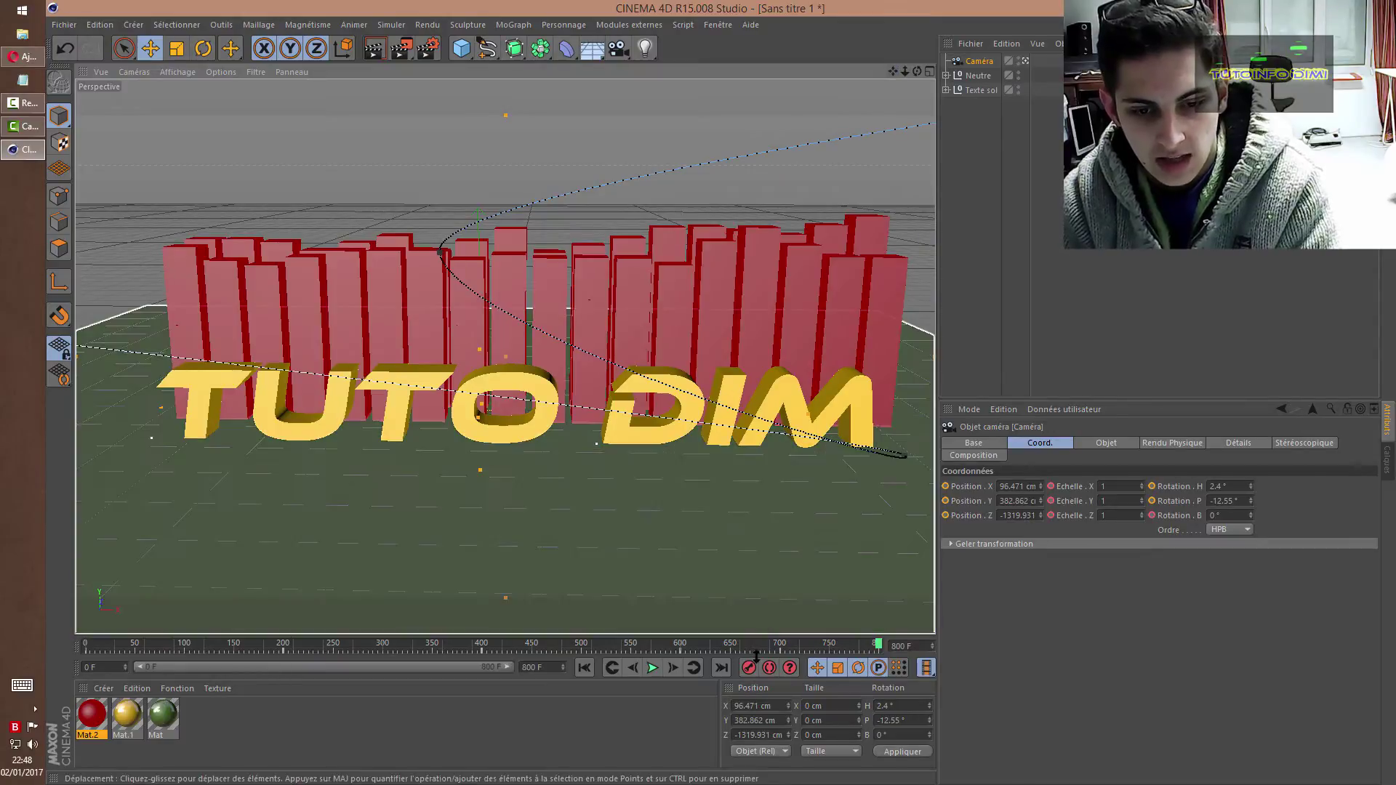
click(751, 667)
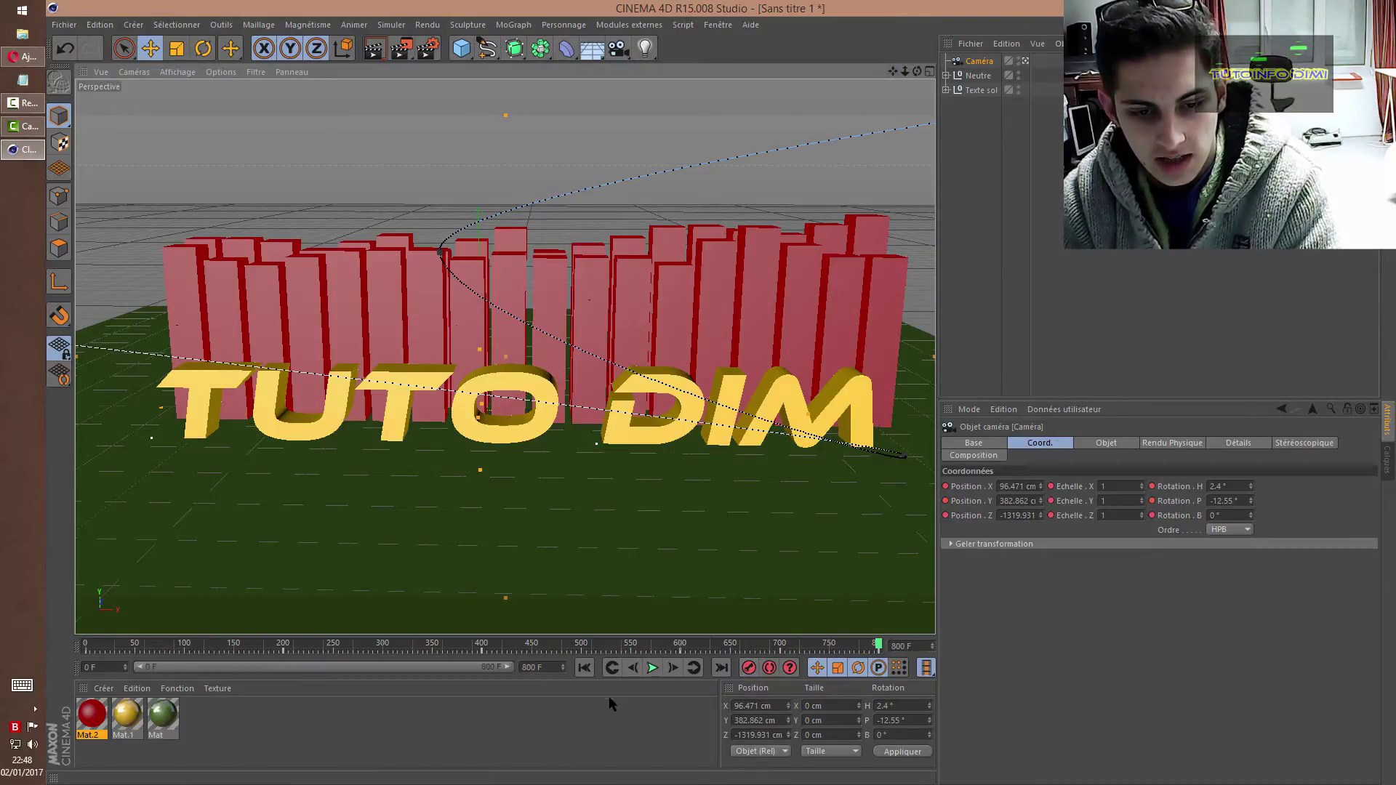
- Play the camera animation from frame 0 to check the movement, and rewind to the start
click(584, 667)
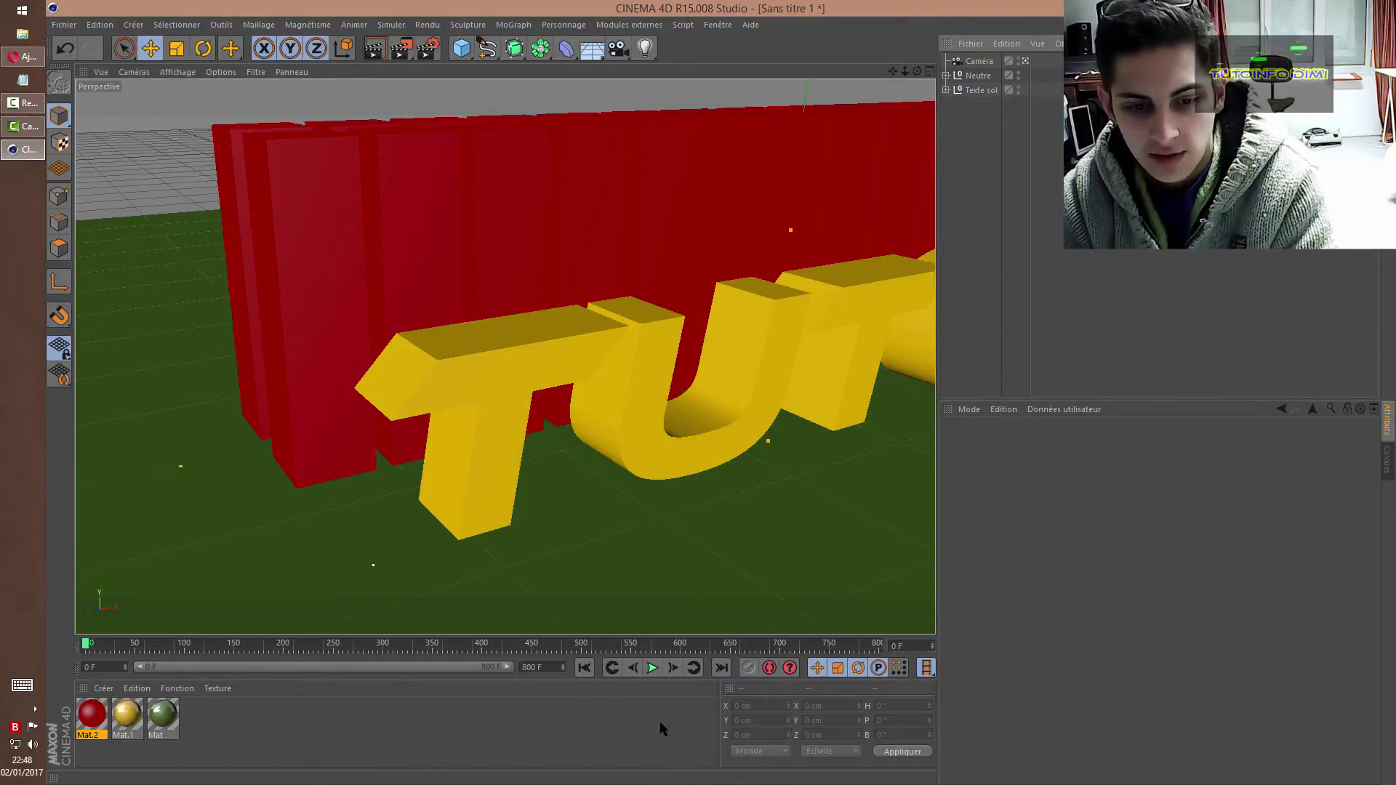
click(653, 668)
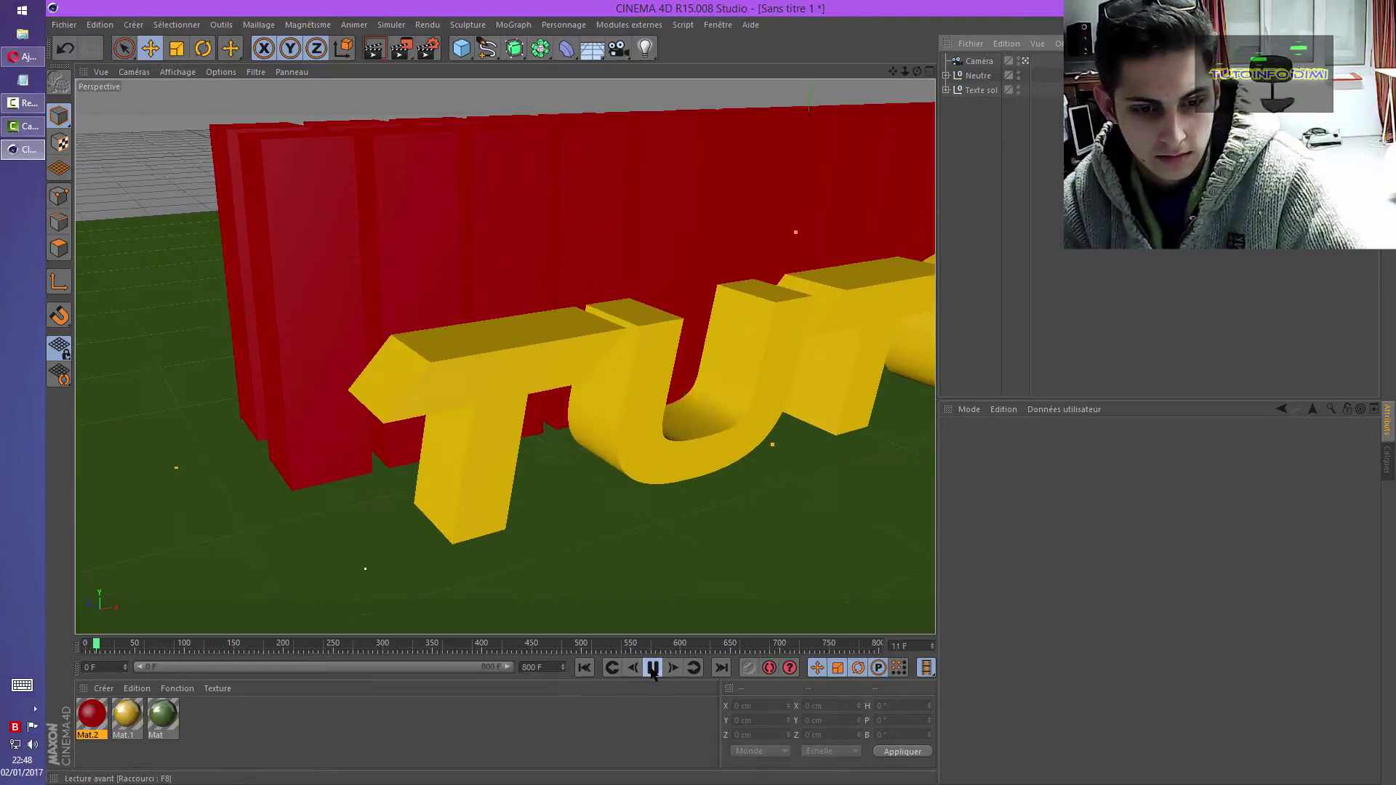
click(652, 668)
click(587, 668)
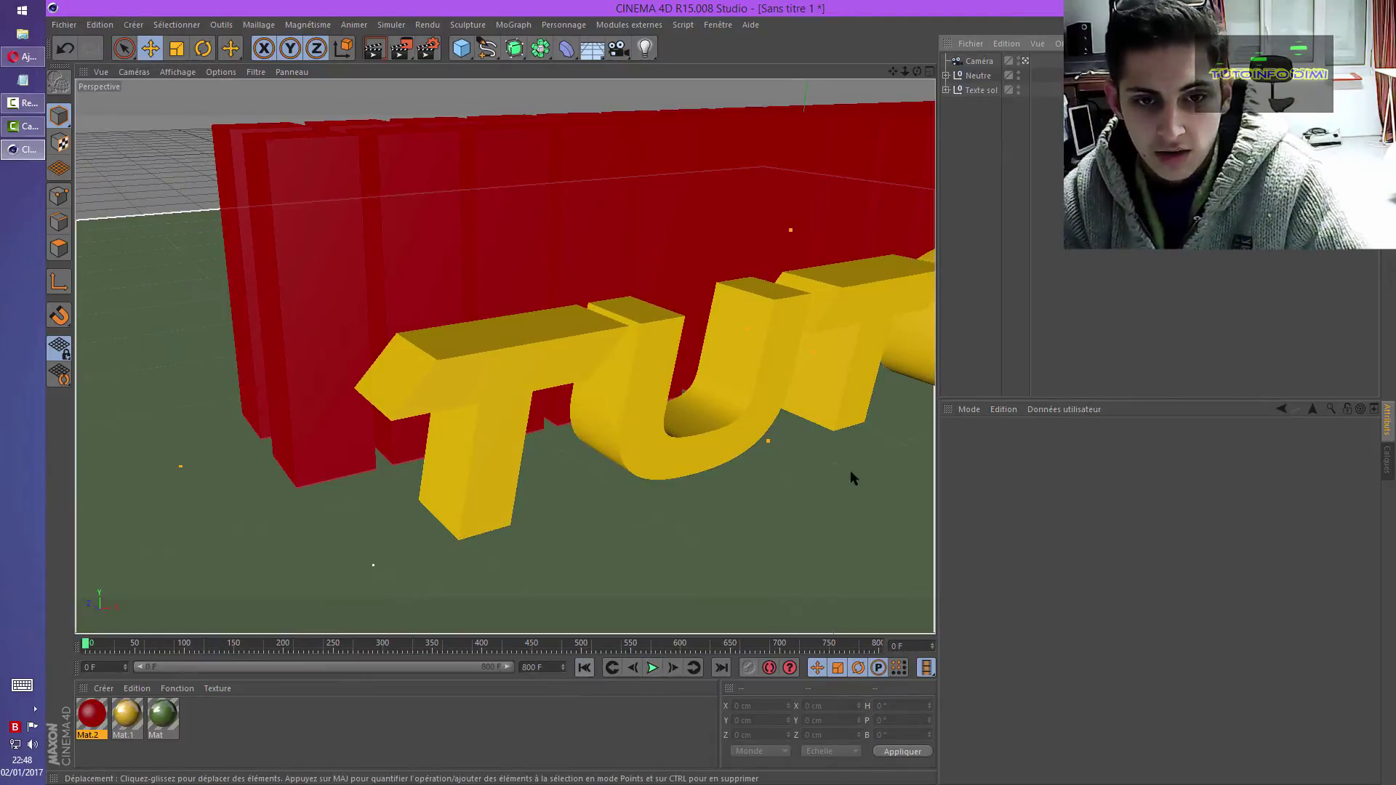
- Review the MoTexte object's attributes, including its caps settings, and render the view to examine the letter edges
click(947, 90)
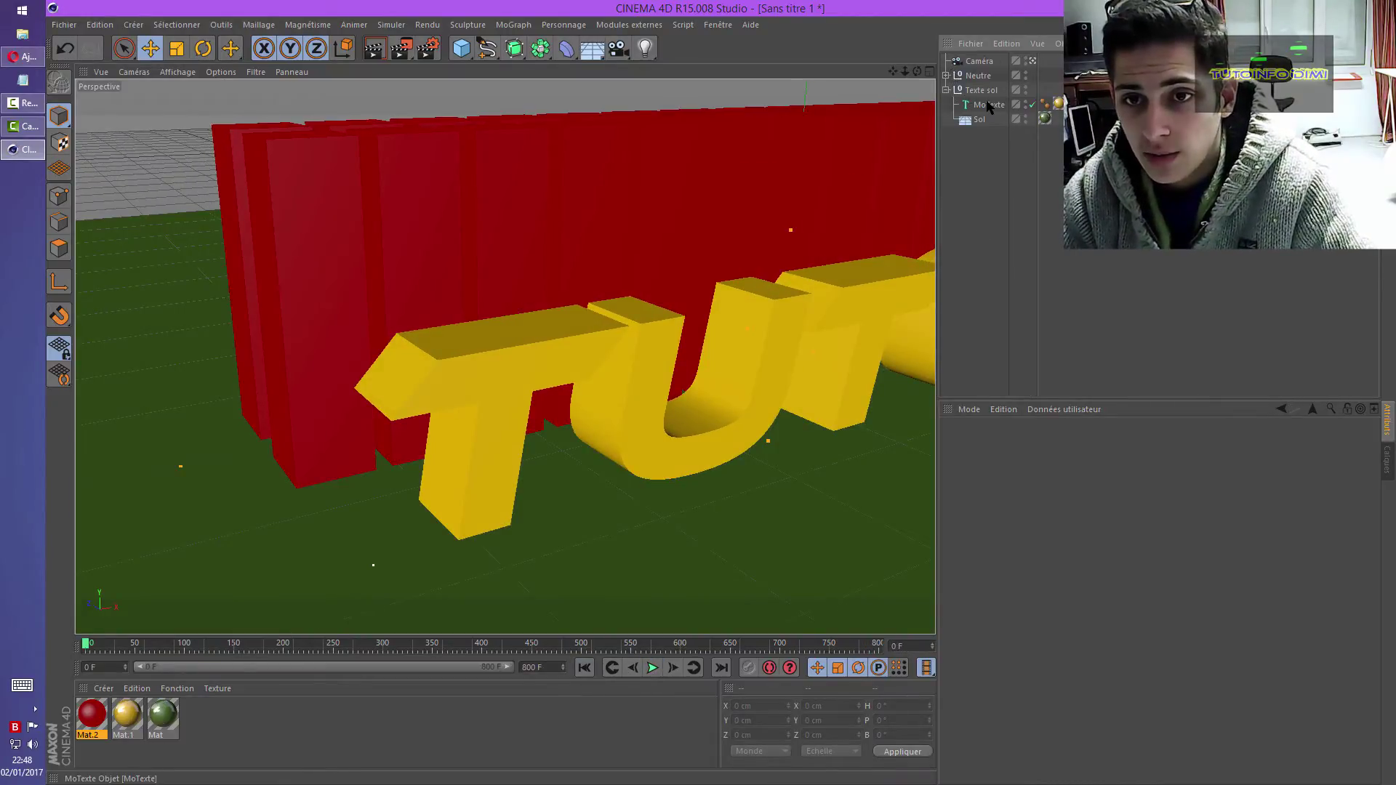
click(989, 105)
click(1055, 443)
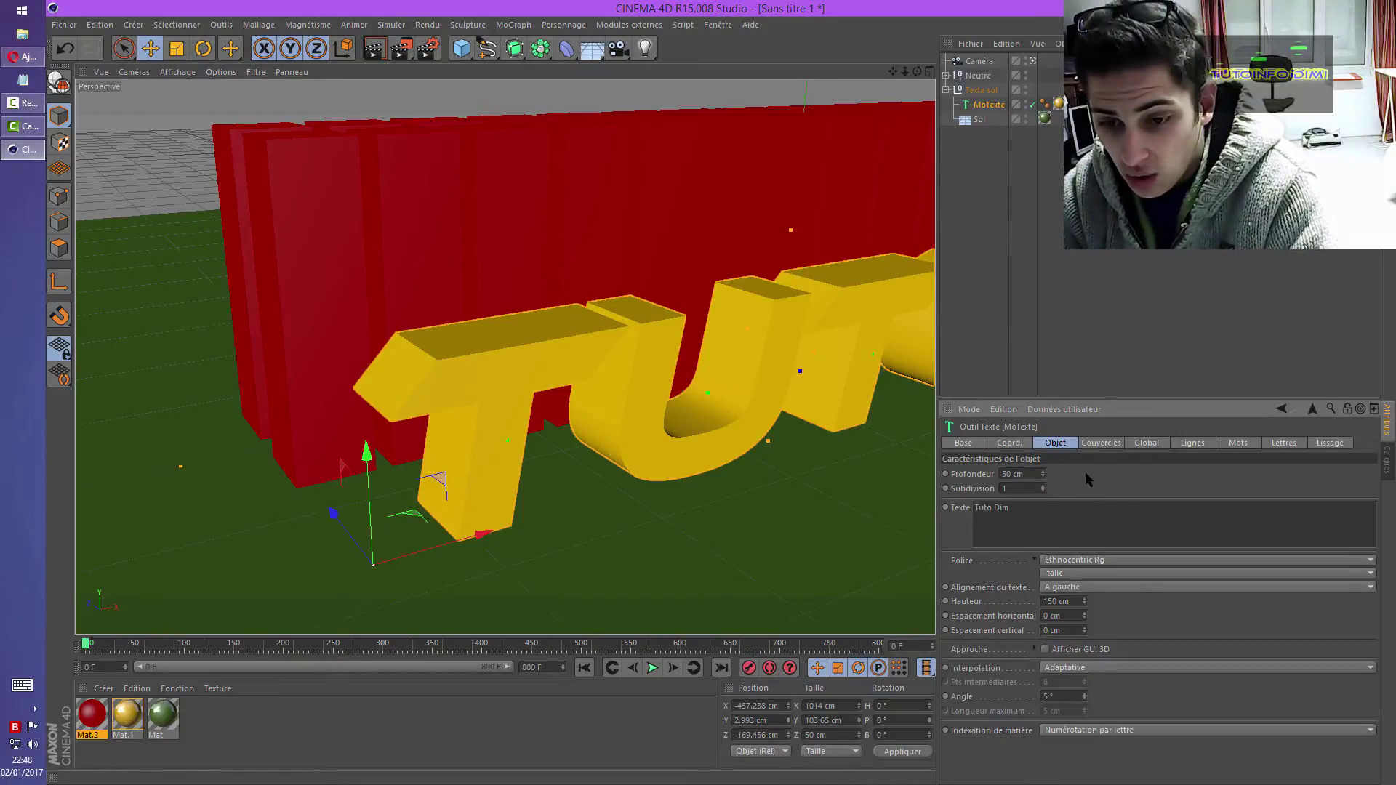
click(1077, 667)
click(1011, 443)
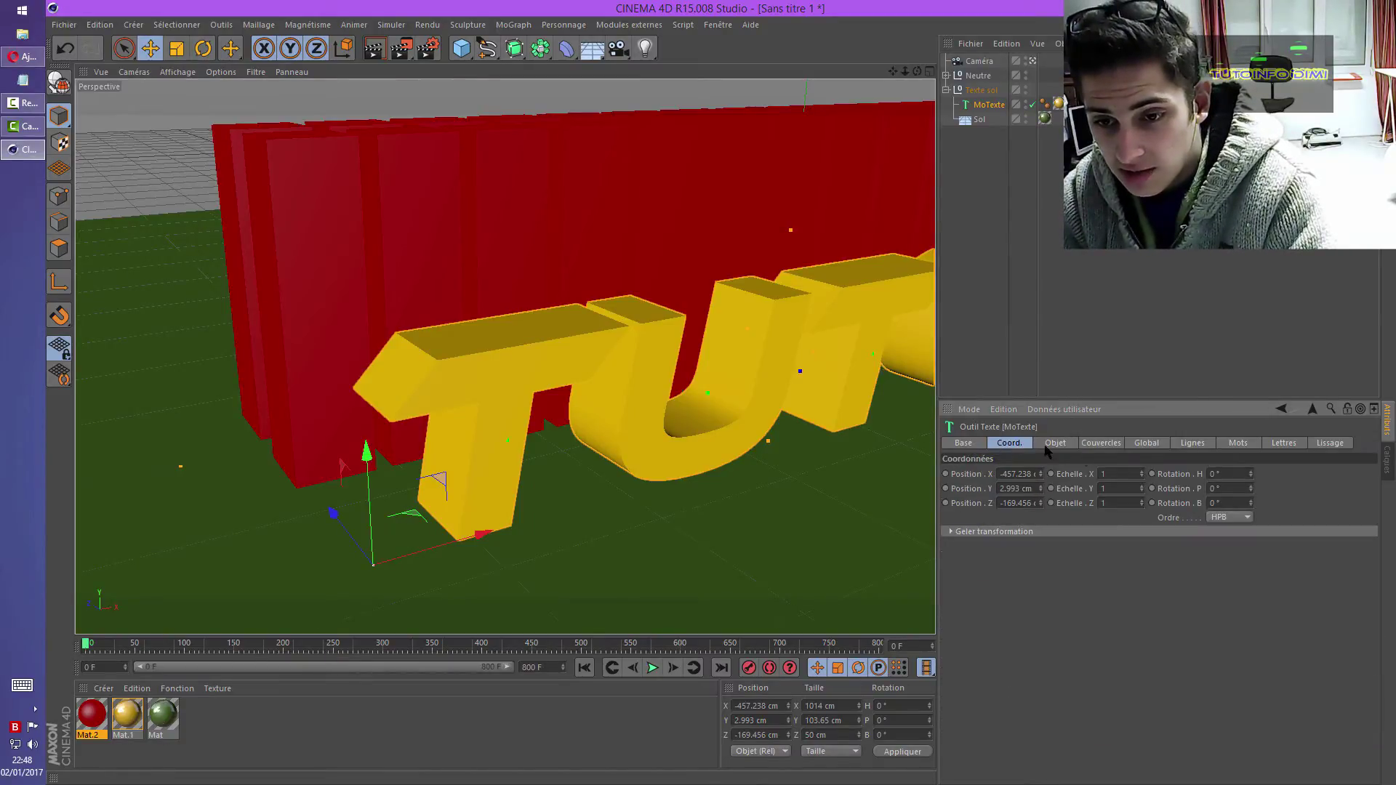
click(1100, 443)
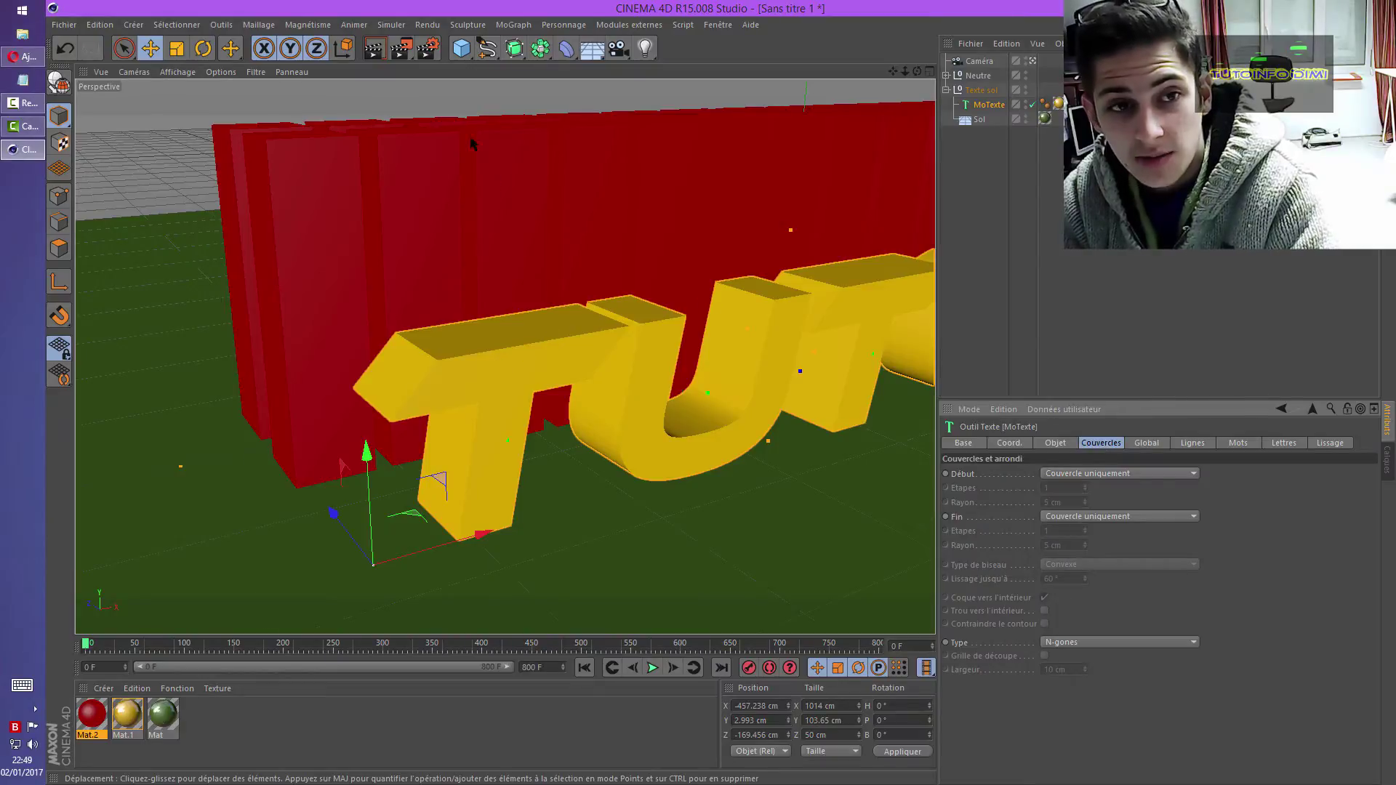
key(ctrl+r)
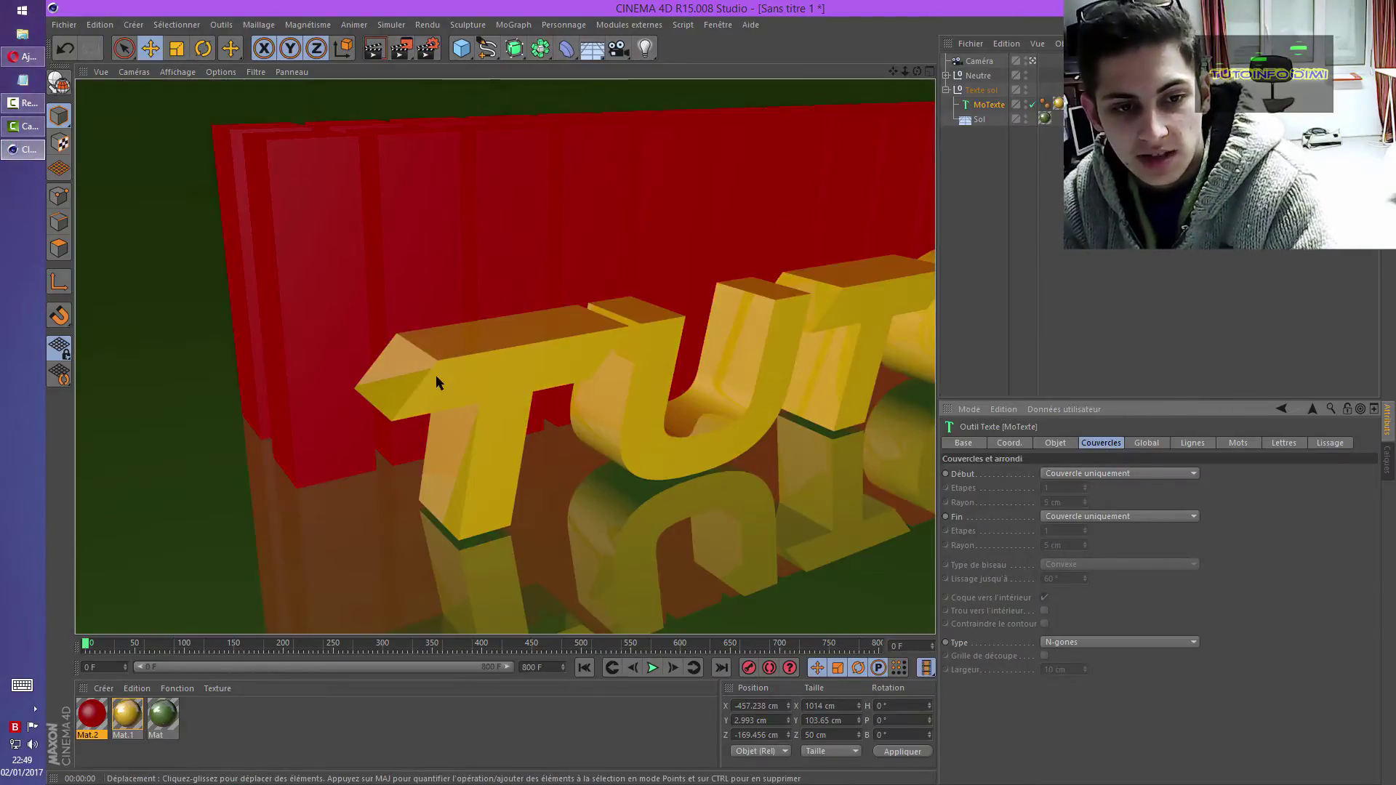
click(696, 329)
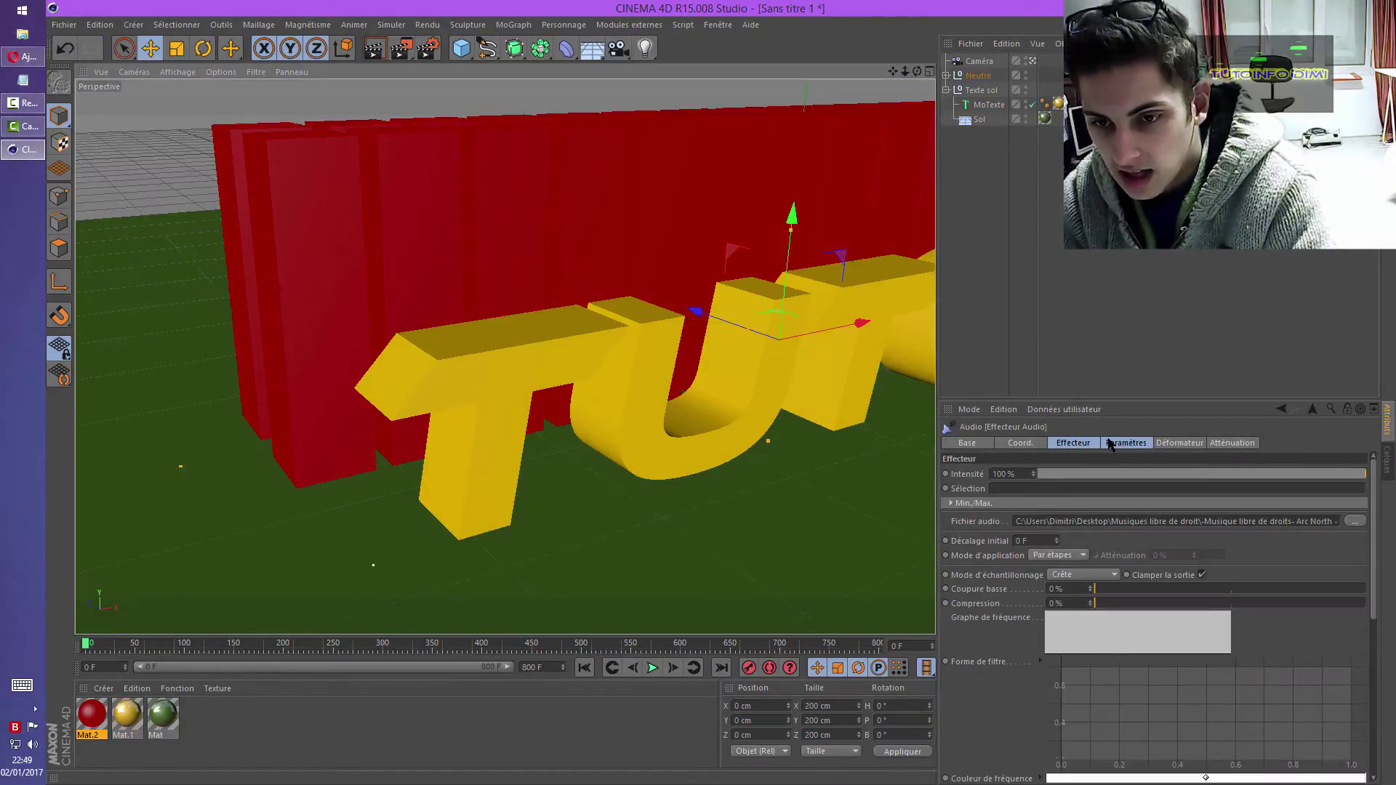
- Set both the start and end caps of MoTexte to "Couvercle et biseau" and render the view to check the bevels
click(981, 104)
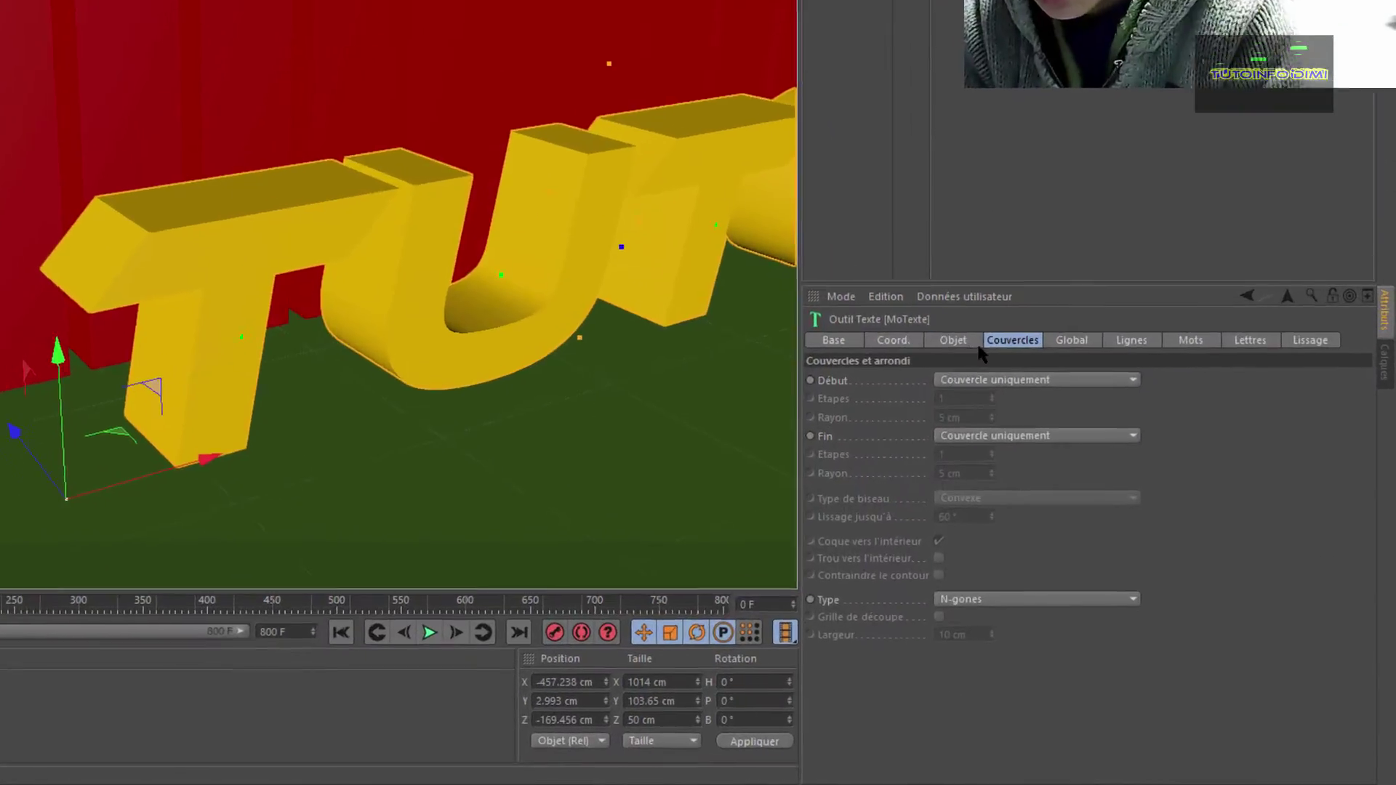
click(1007, 380)
click(945, 397)
click(1006, 436)
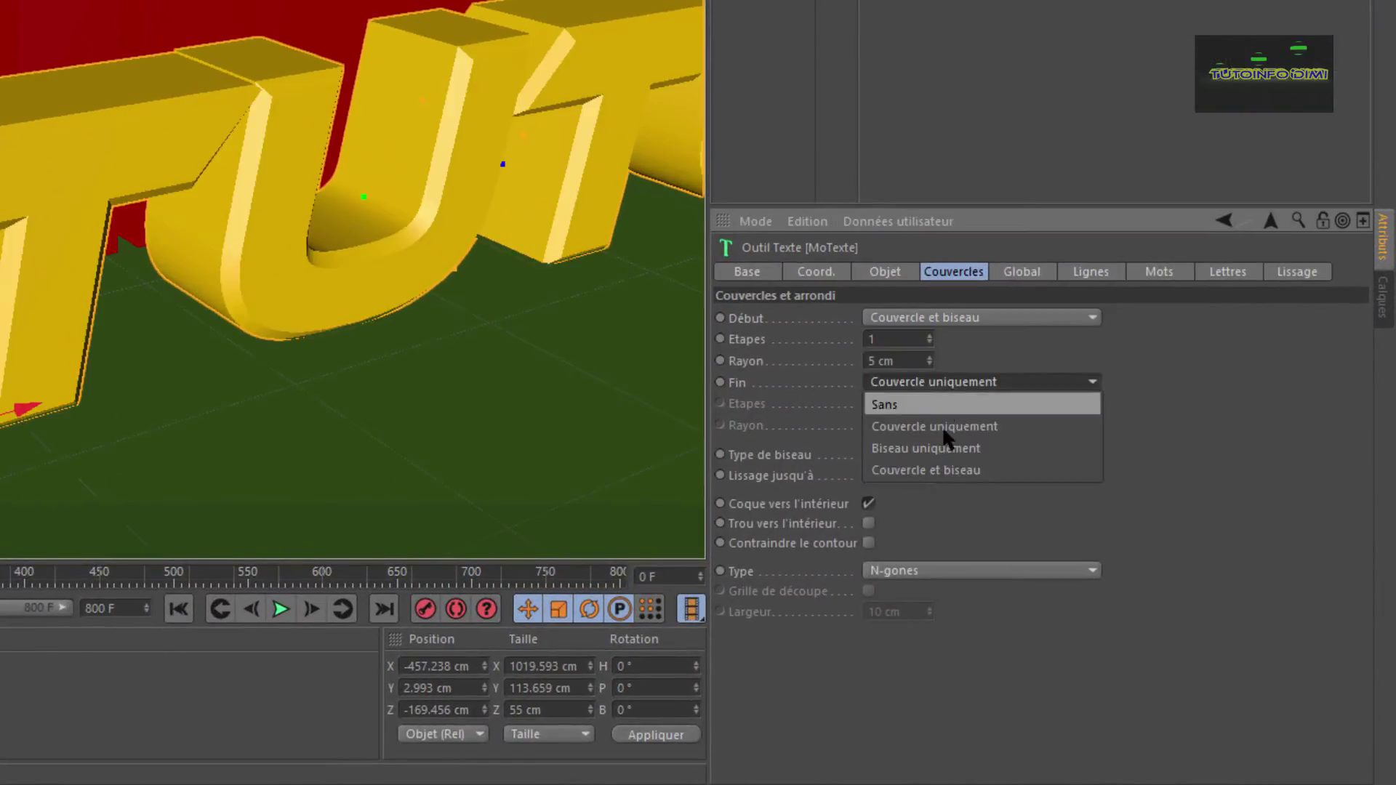
click(926, 470)
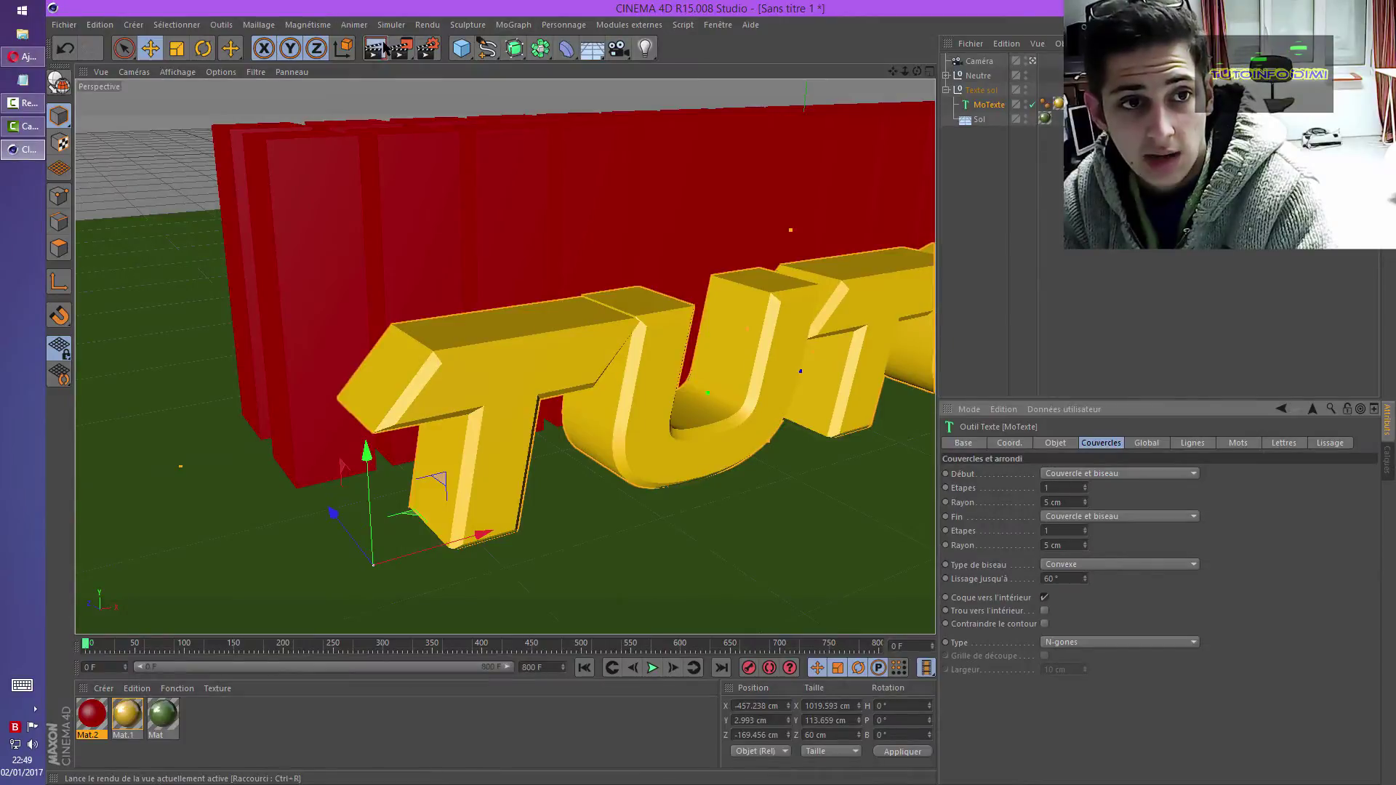
click(375, 48)
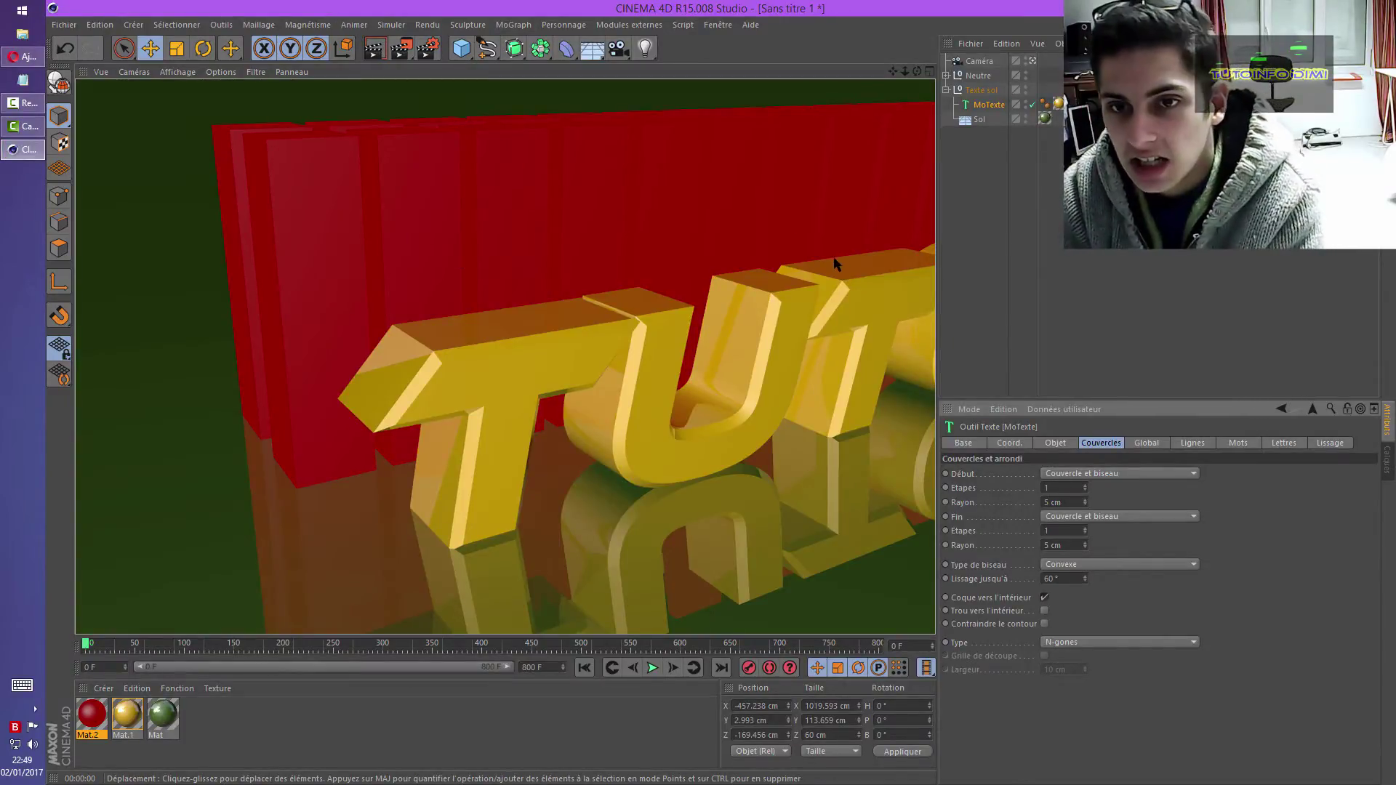
click(982, 155)
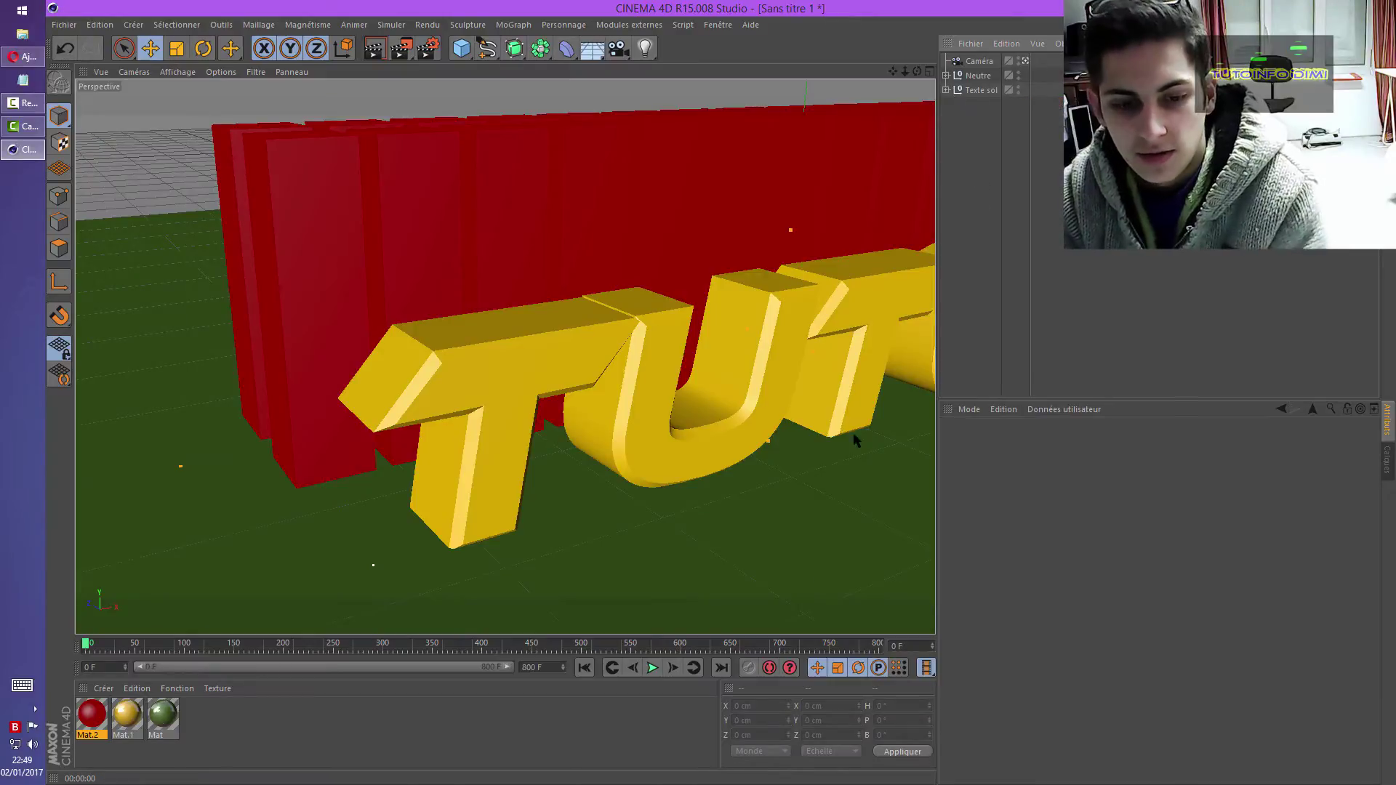
- Play the animation up to about frame 82 and render the view there to check the bevelled text
click(653, 668)
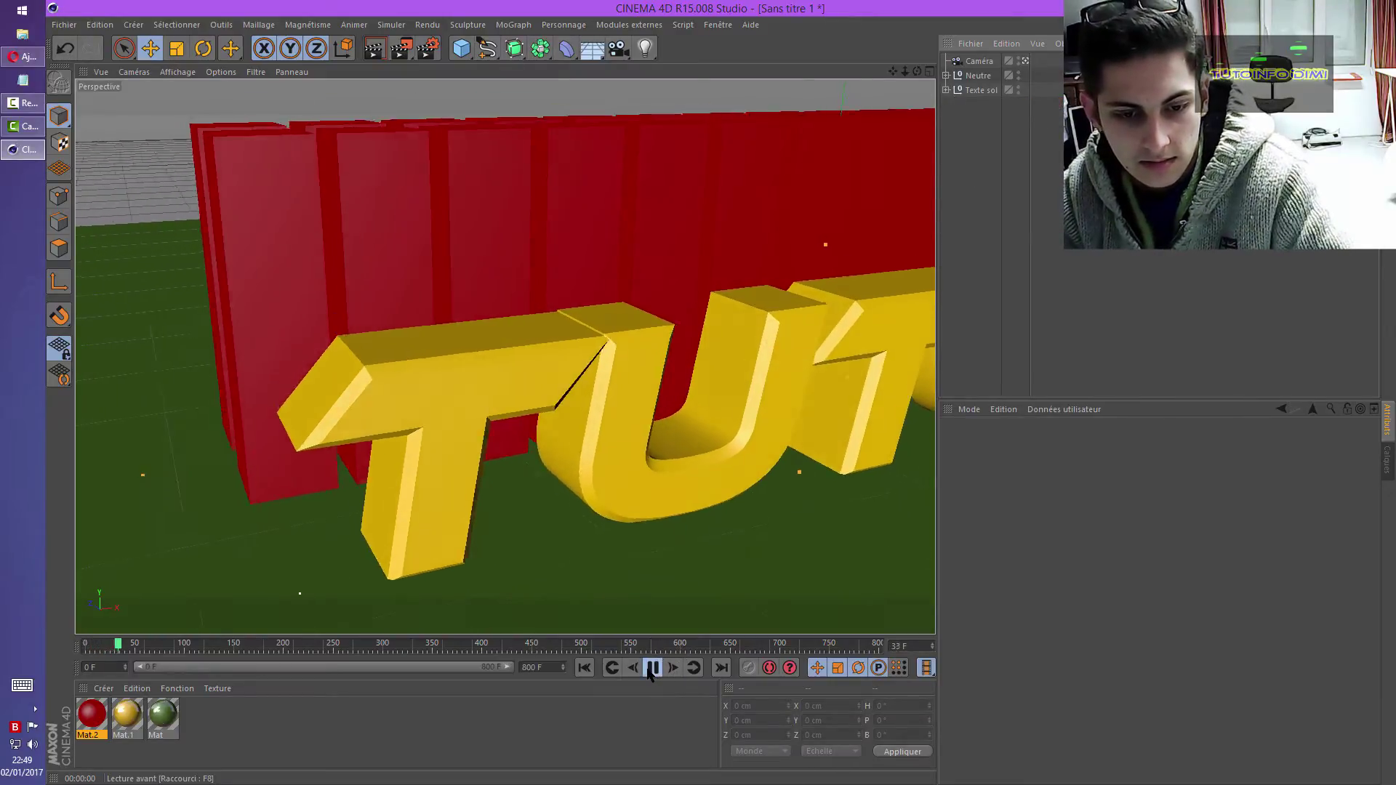
click(653, 667)
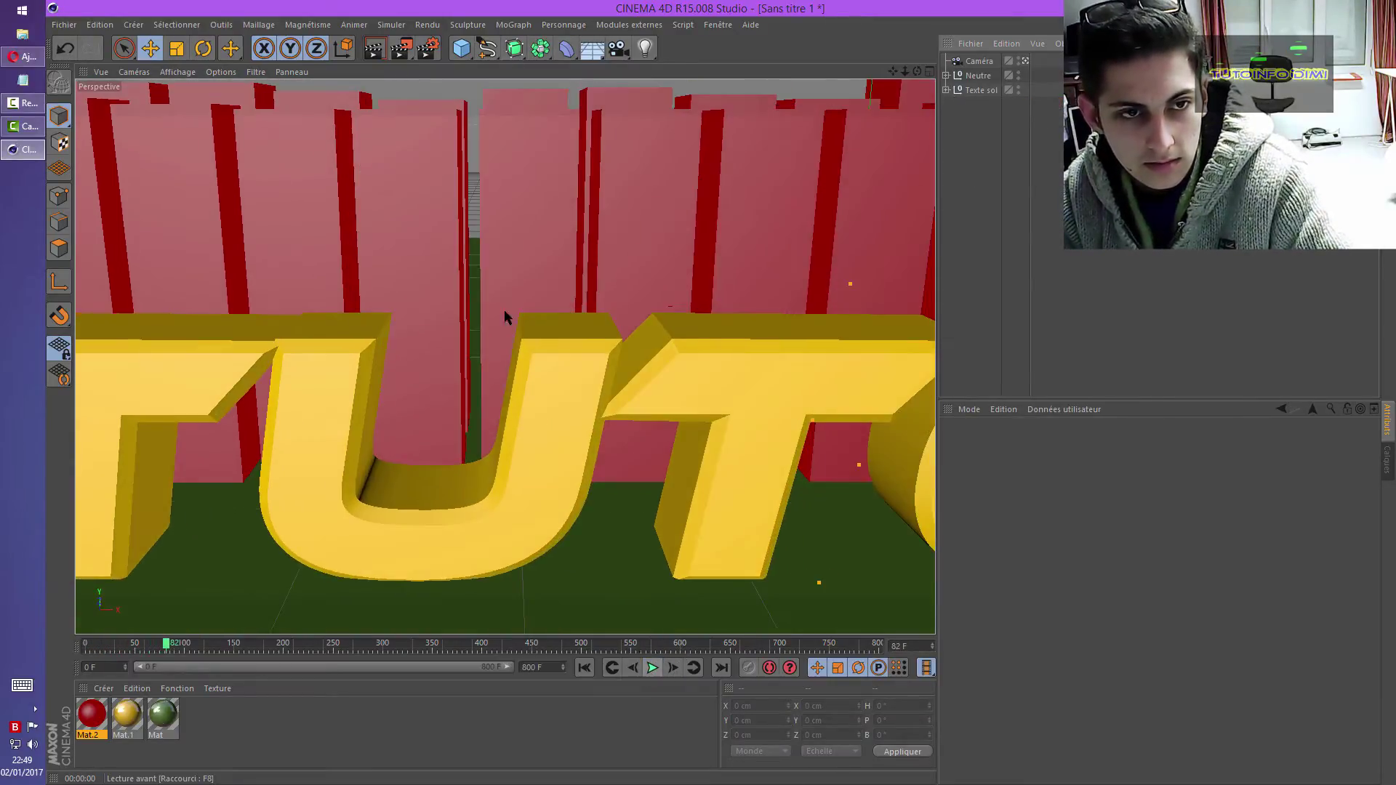
key(ctrl+r)
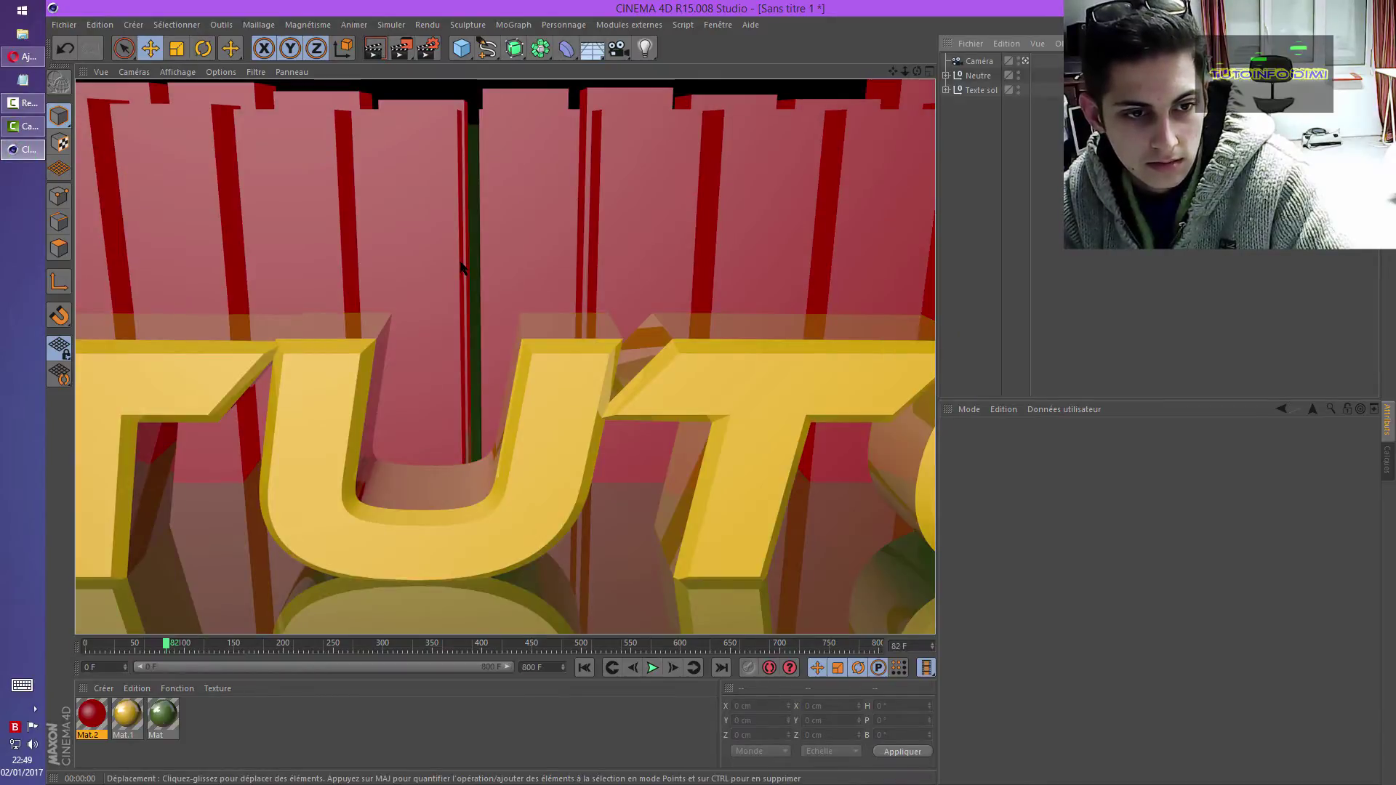
click(461, 264)
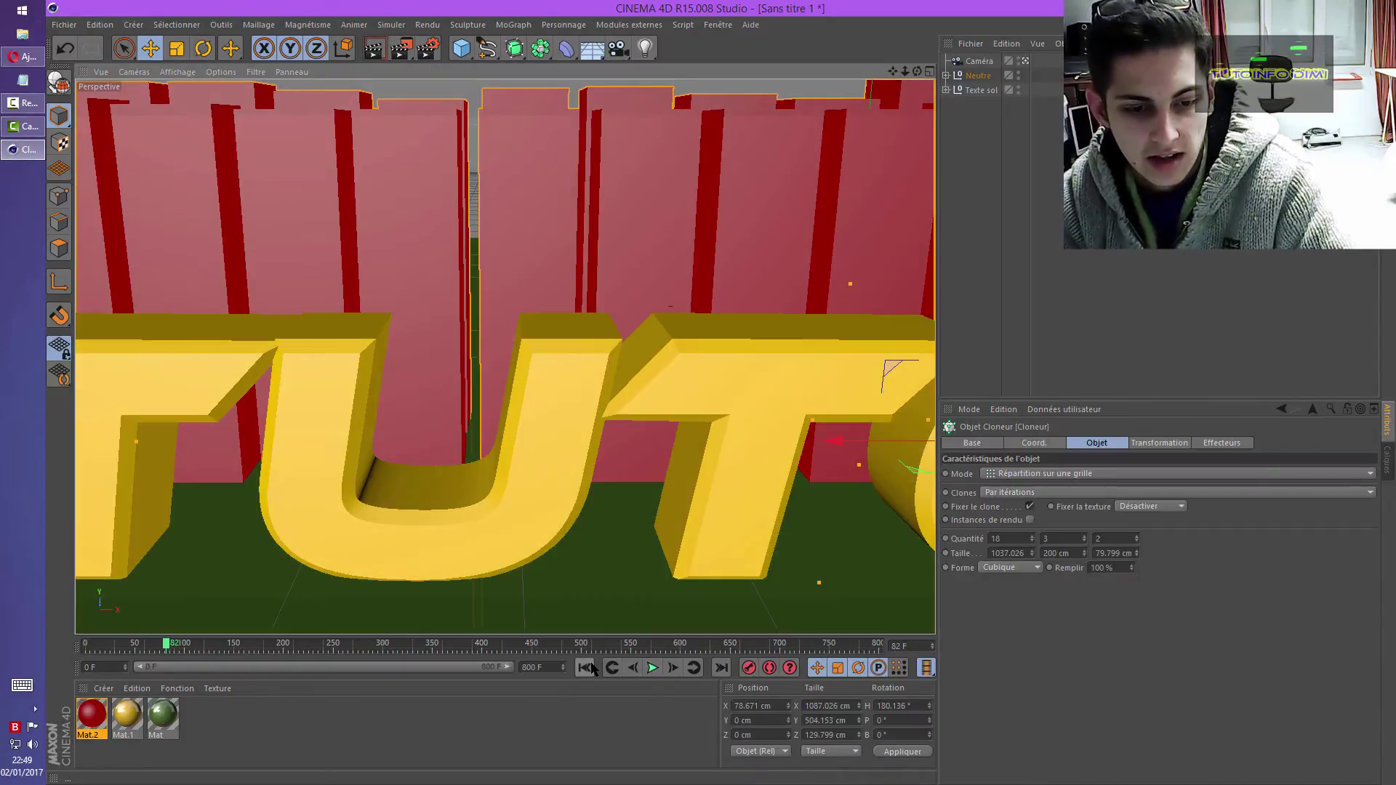
- Return to frame 0 and render the full 0 to 800 frame animation in the picture viewer
click(585, 668)
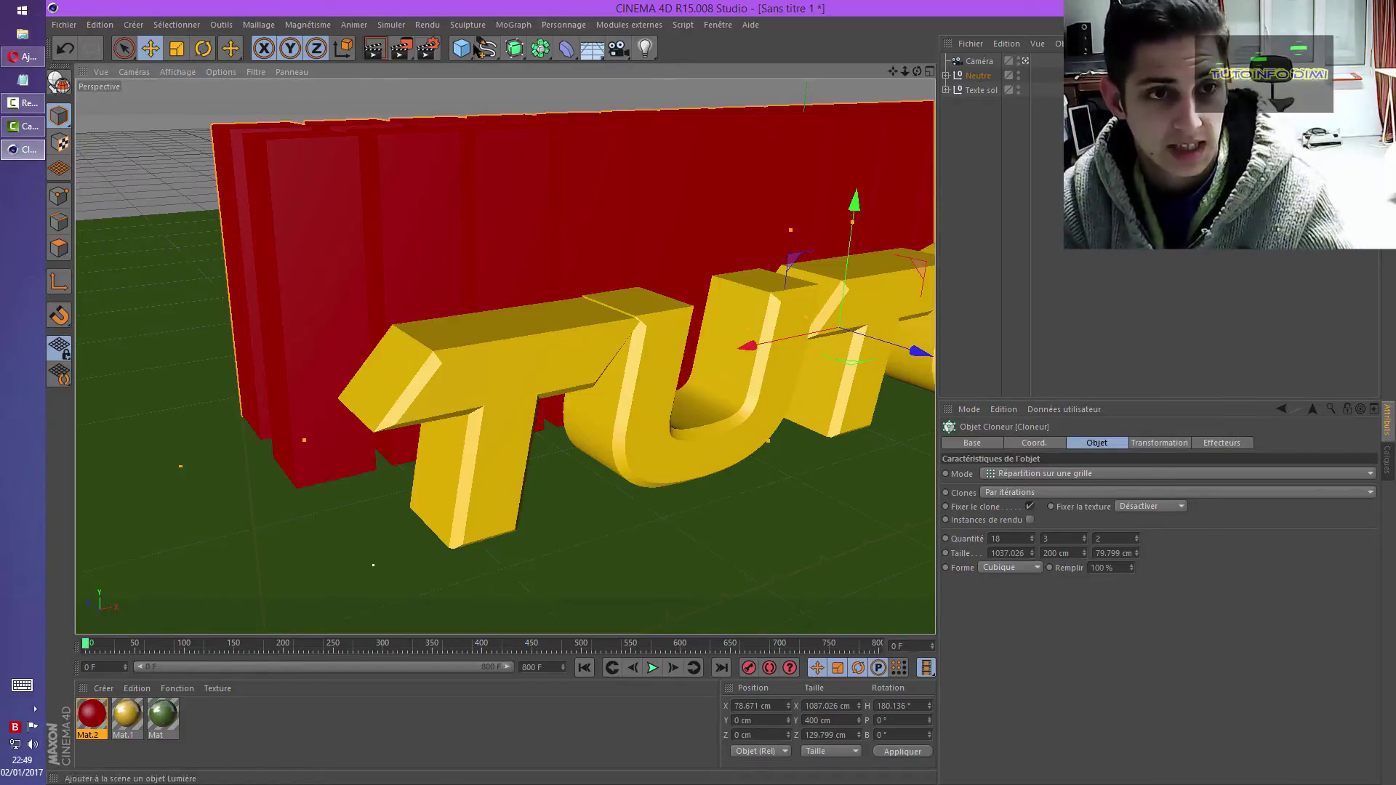
click(401, 48)
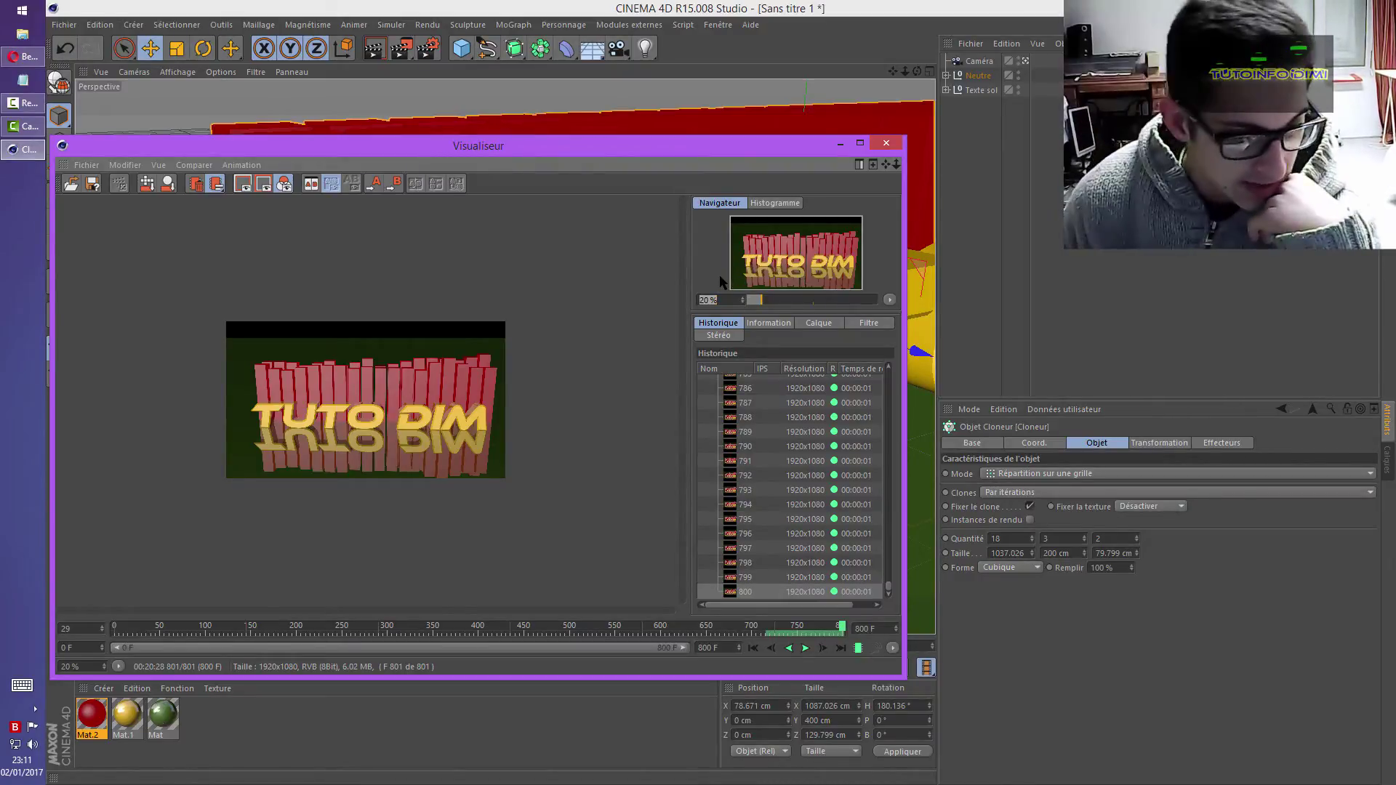
- Close the picture viewer and exit CINEMA 4D, dismissing the runtime error dialog
click(887, 143)
key(alt+F4)
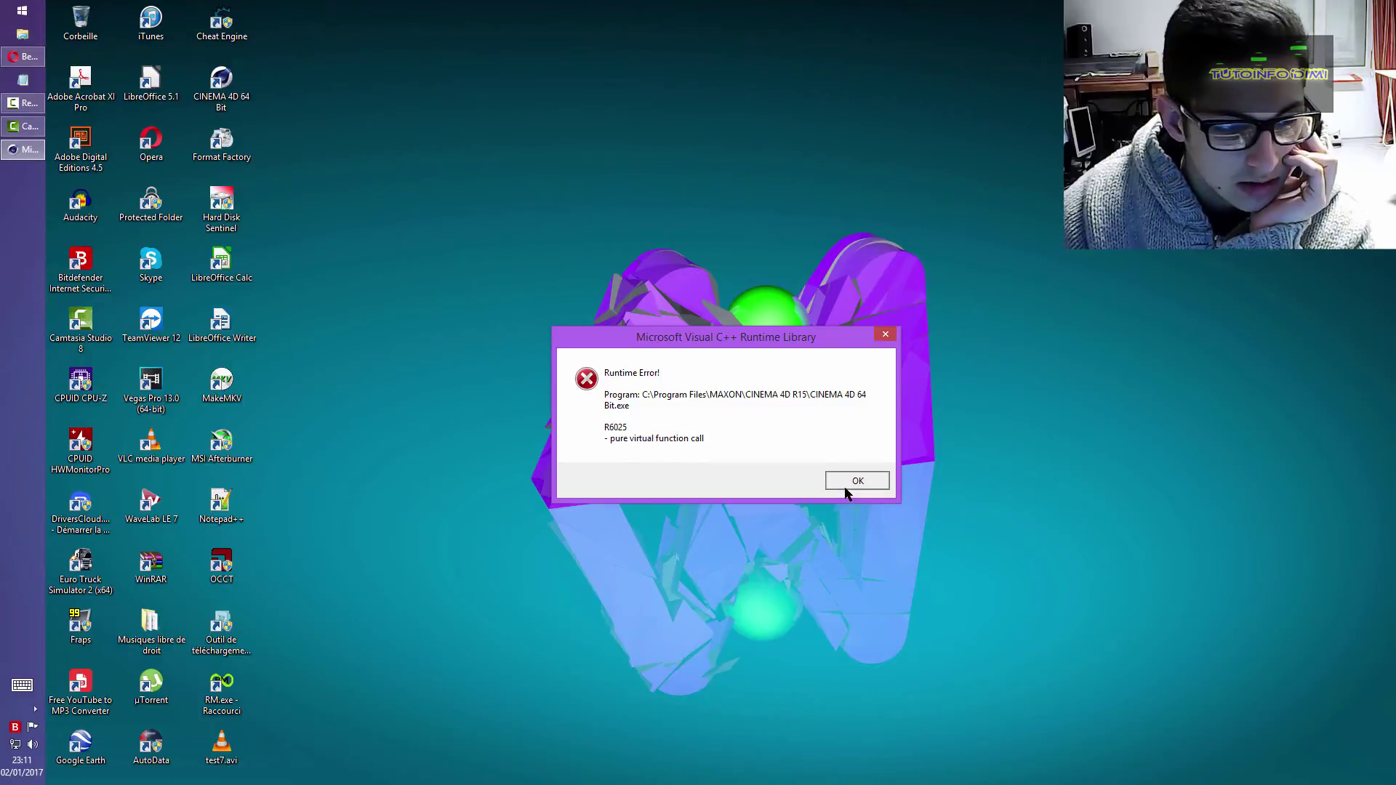
click(848, 485)
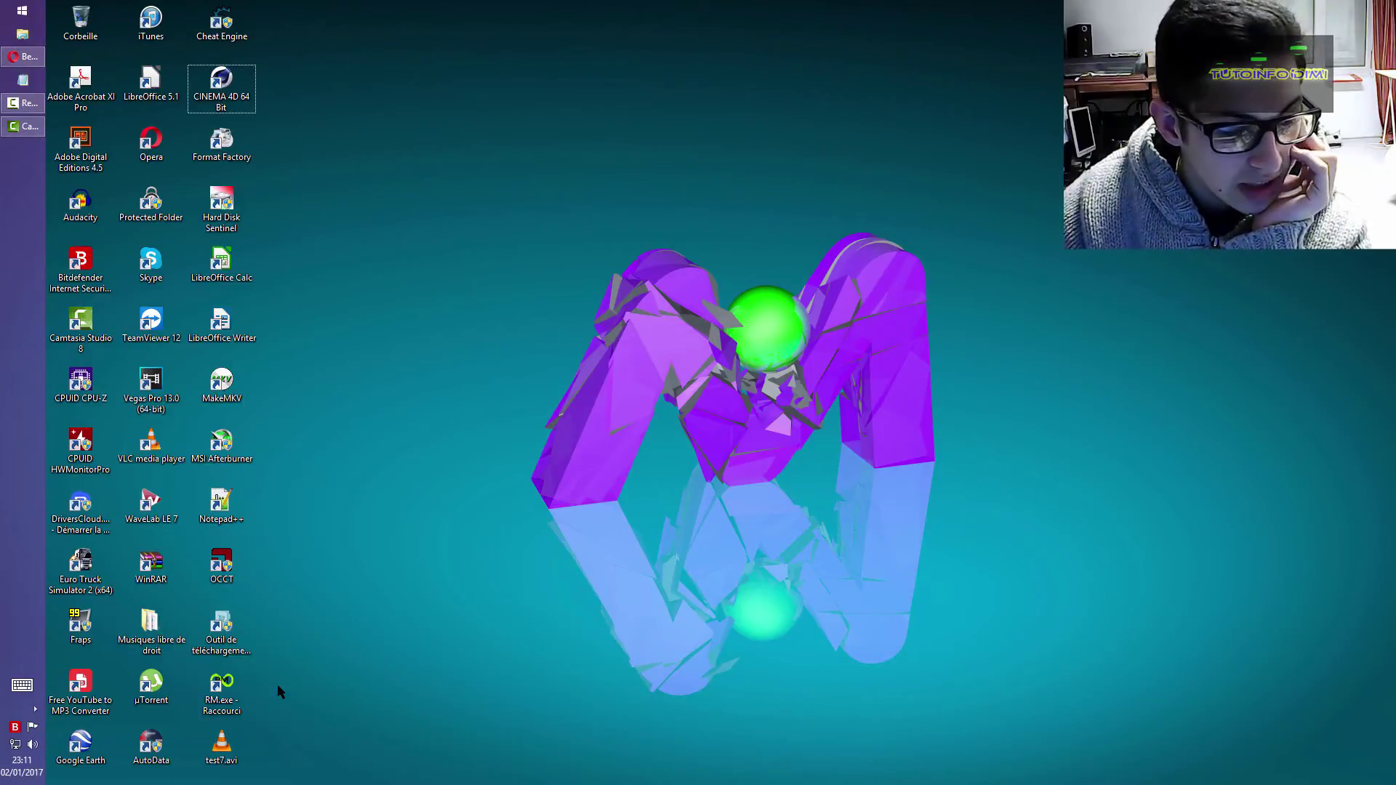
- Launch Format Factory from the desktop
click(95, 617)
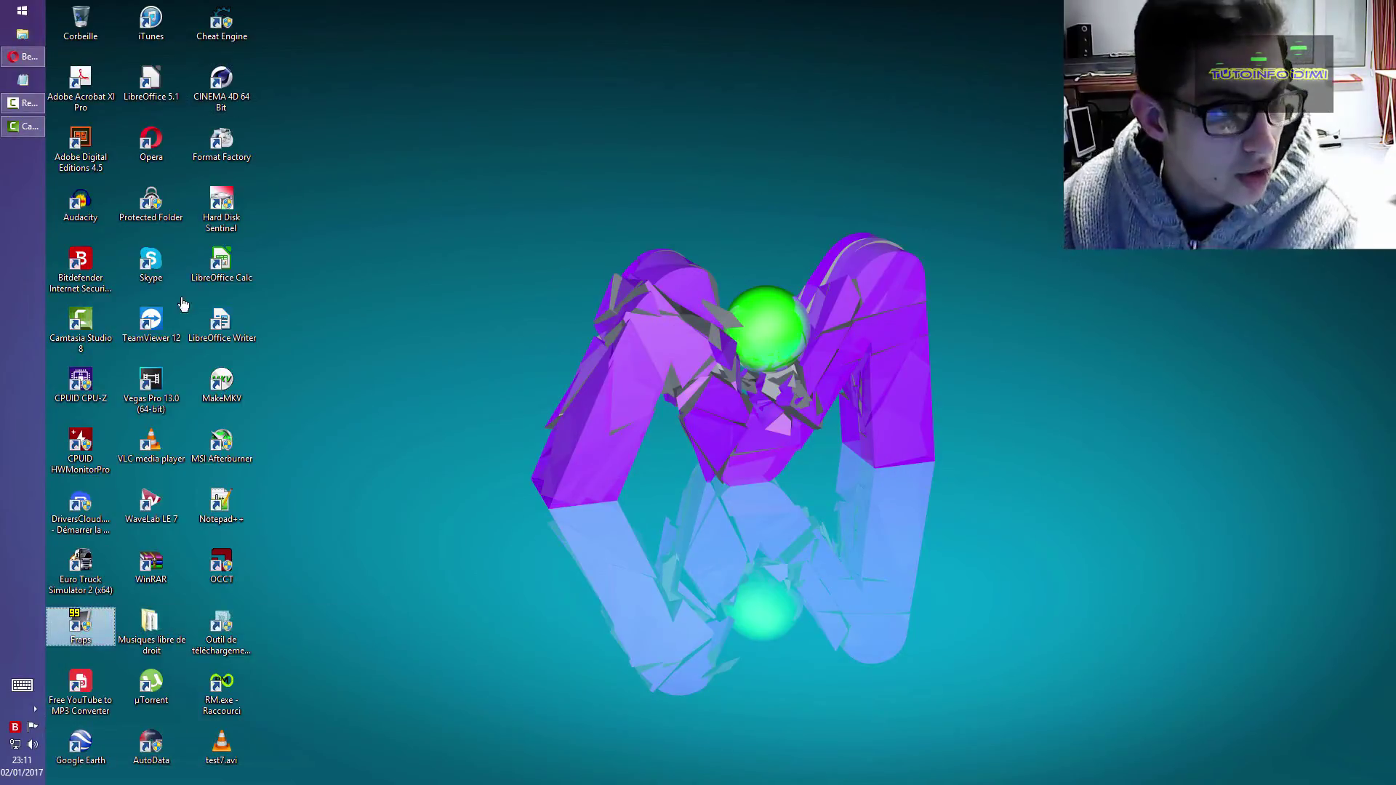
click(355, 565)
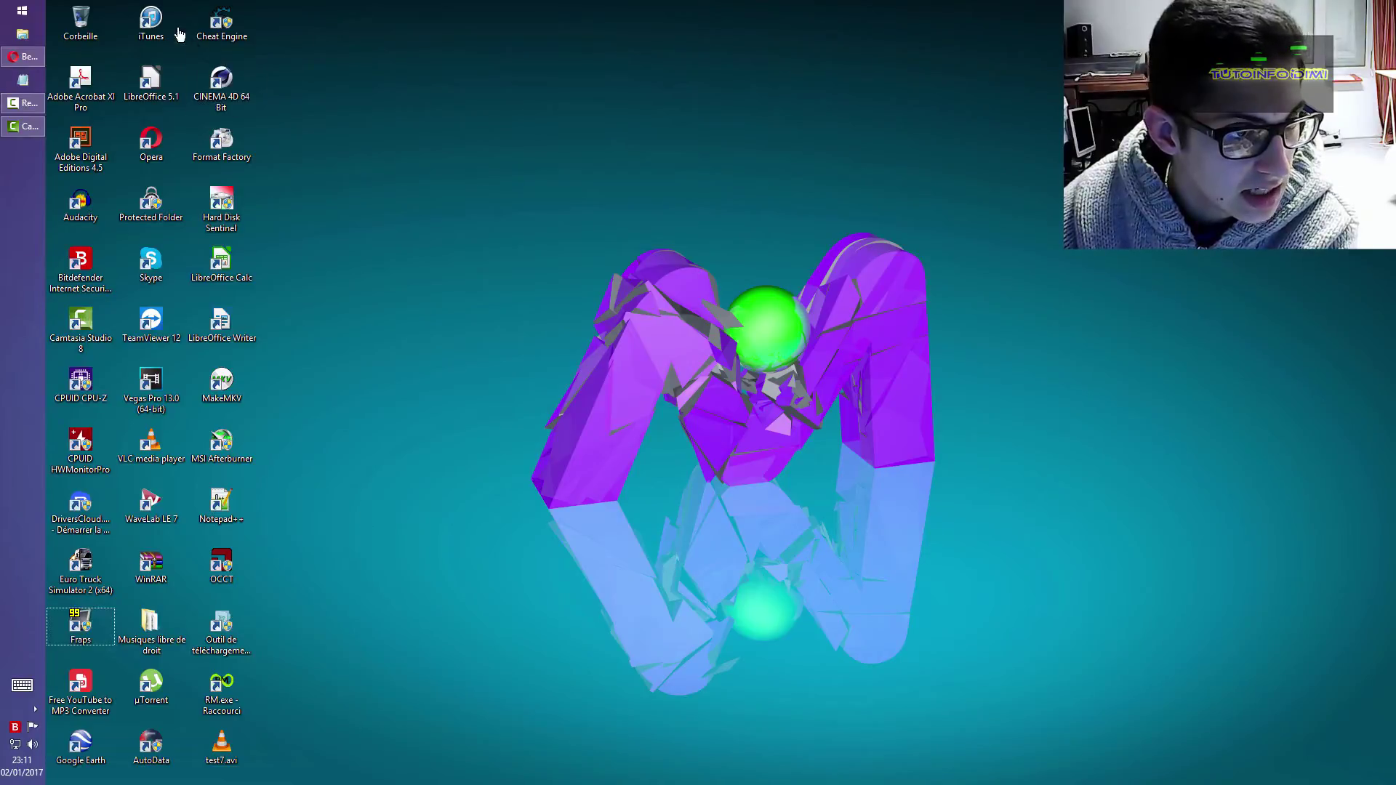
click(93, 755)
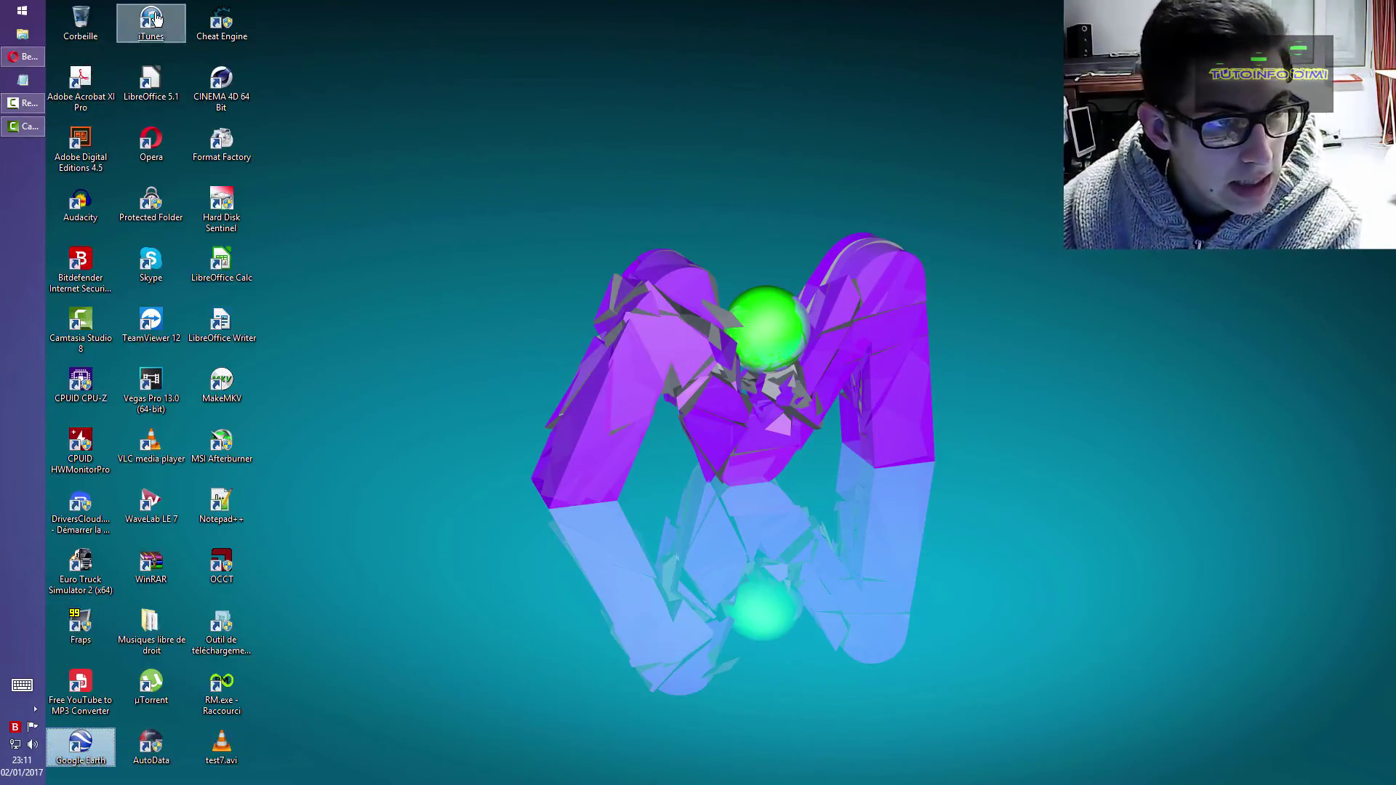
double_click(221, 142)
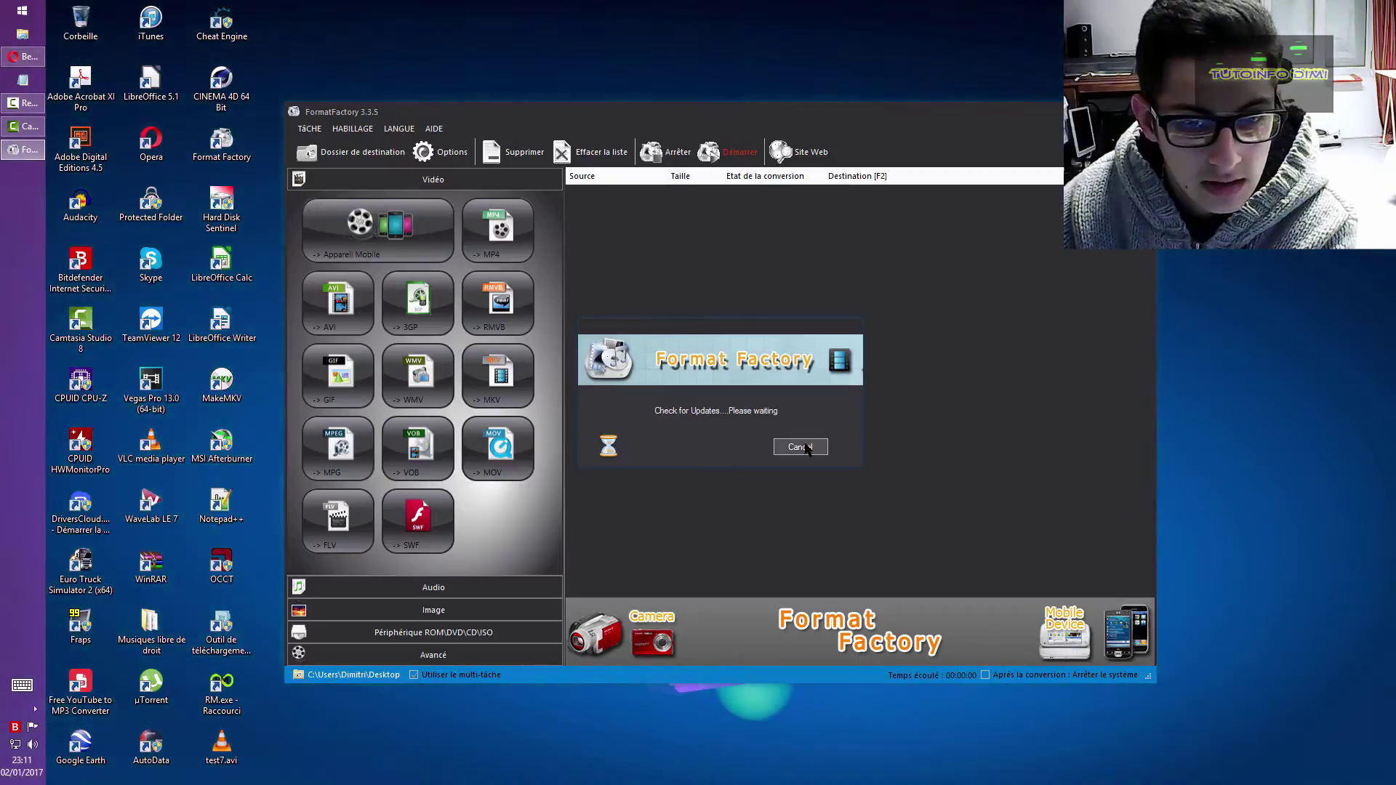
- Convert test7.avi from the desktop to AVI with the "Bonne qualité et grande taille" preset, and close Format Factory
click(339, 304)
drag(222, 745, 581, 466)
click(534, 523)
click(893, 245)
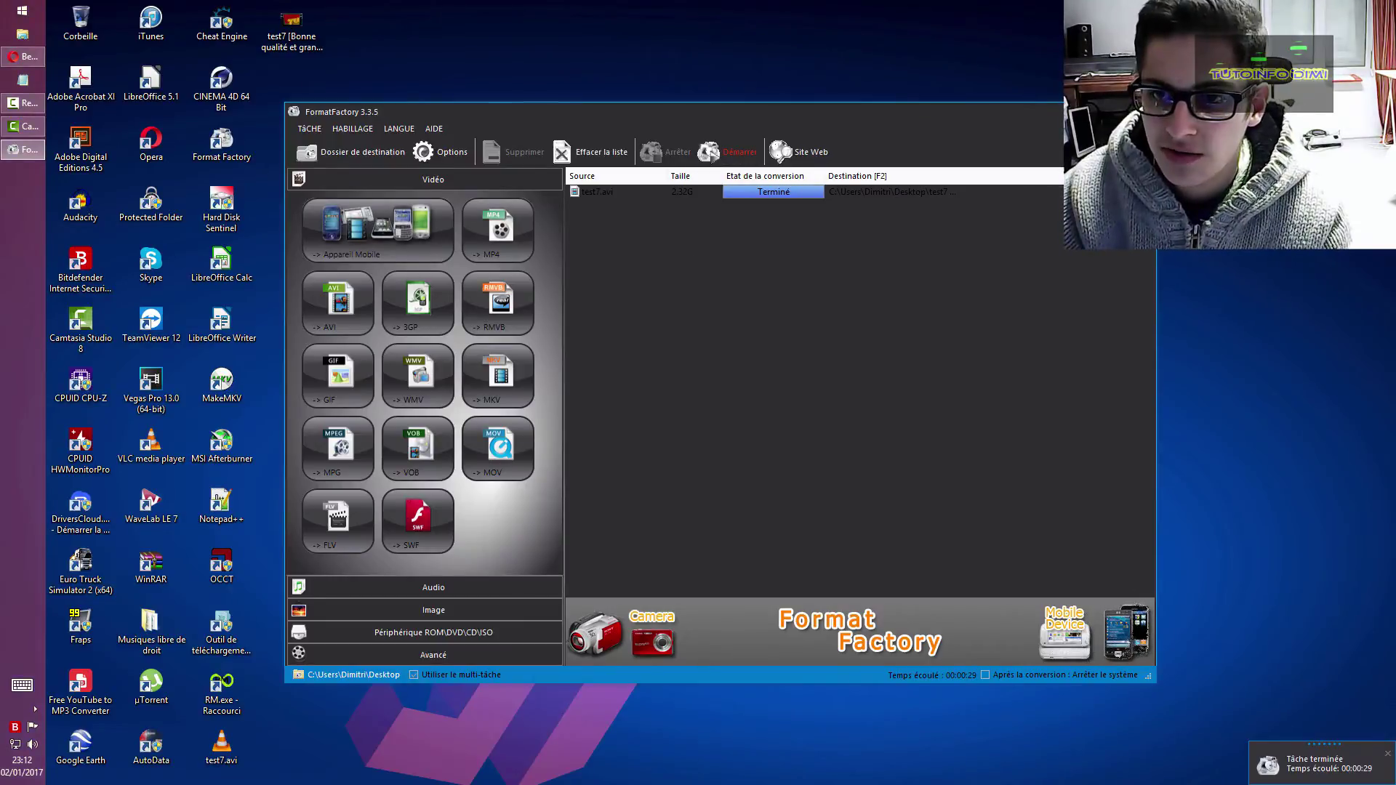
key(alt+F4)
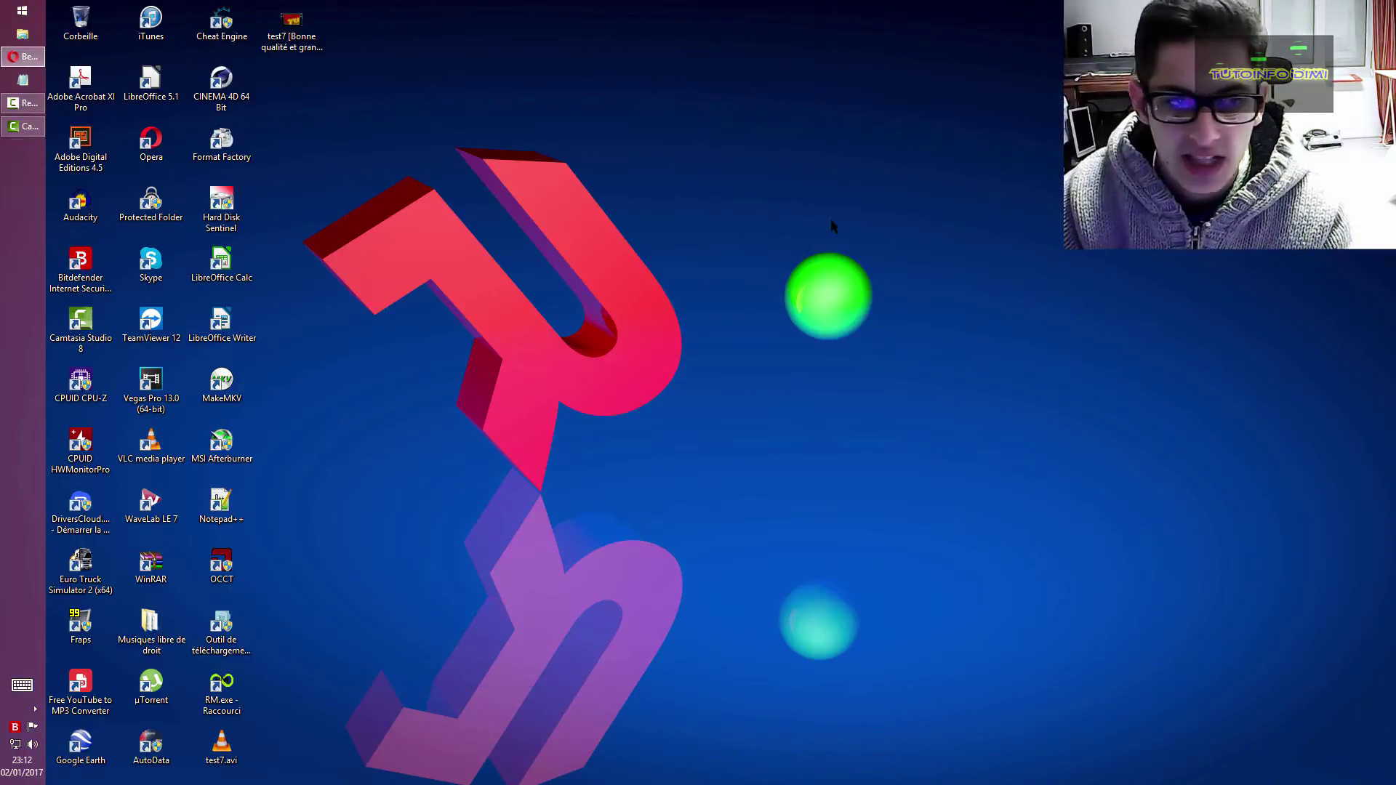
- Delete the original test7.avi from the desktop and play the converted video full screen to check it
key(Delete)
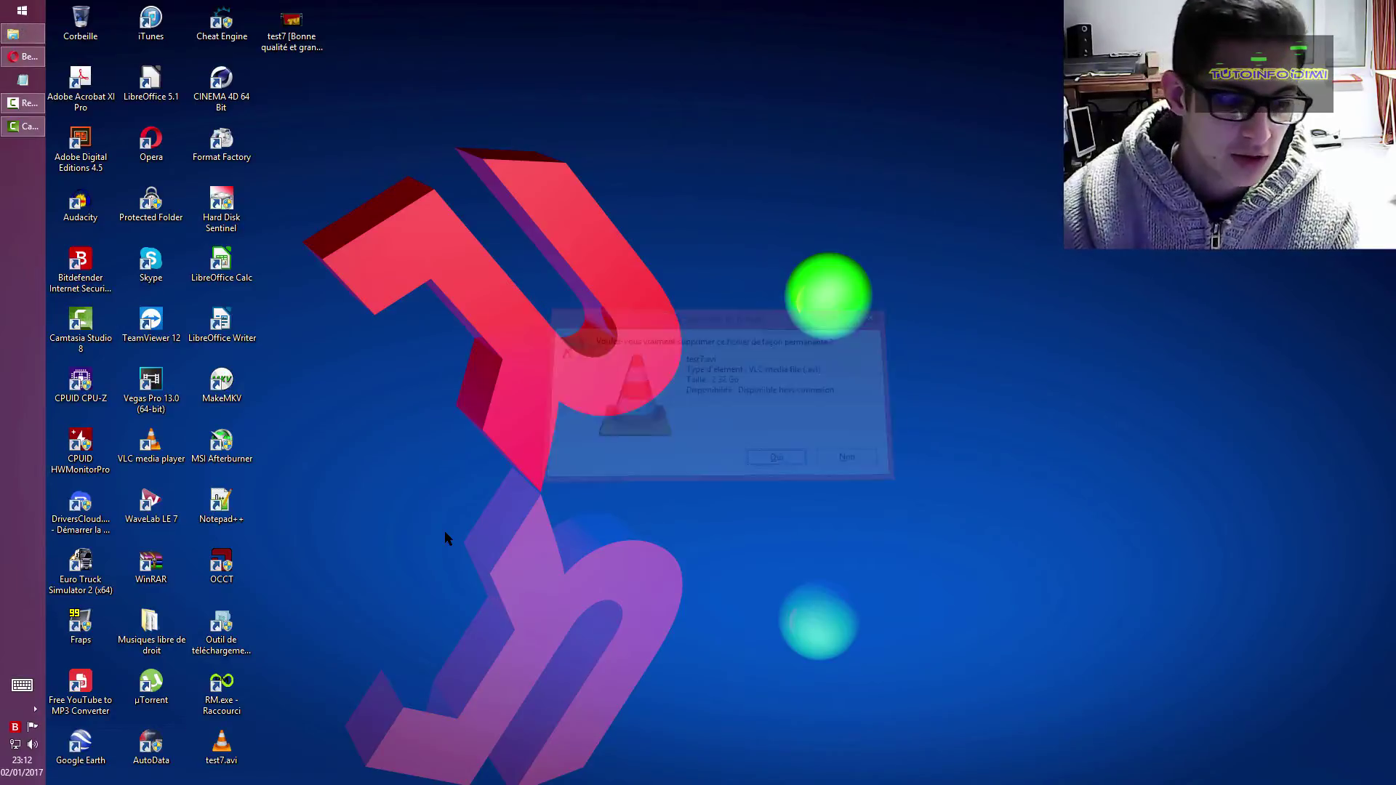
click(263, 40)
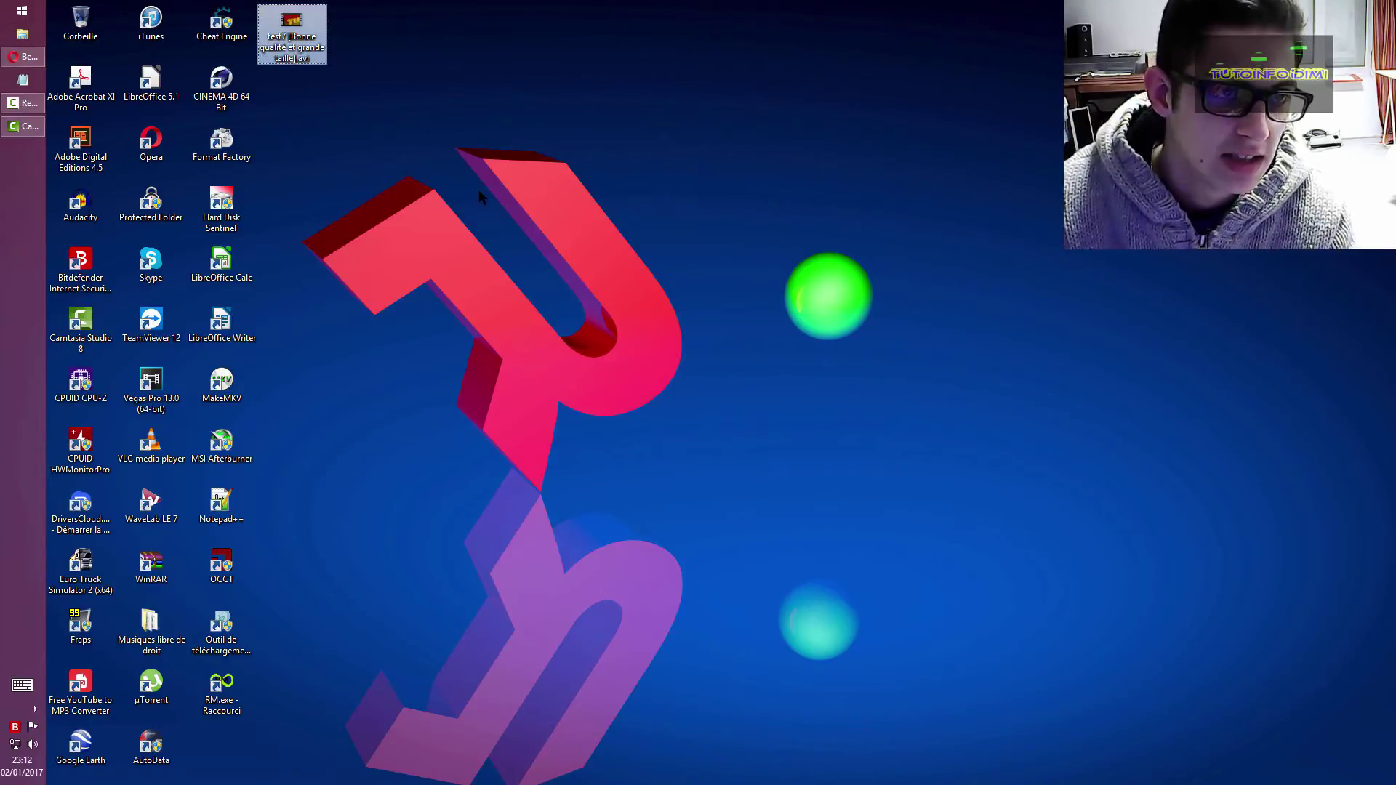
key(Return)
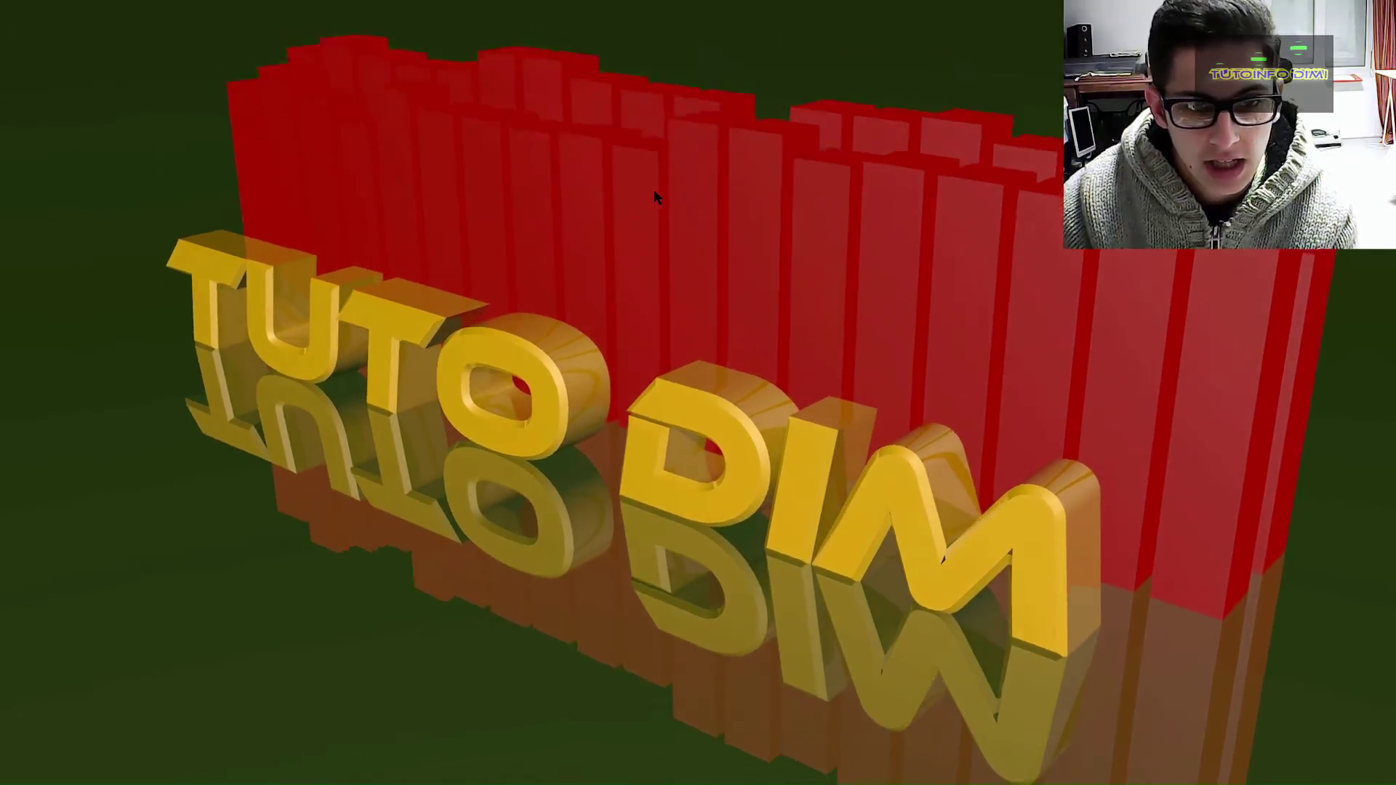
double_click(653, 189)
click(1379, 9)
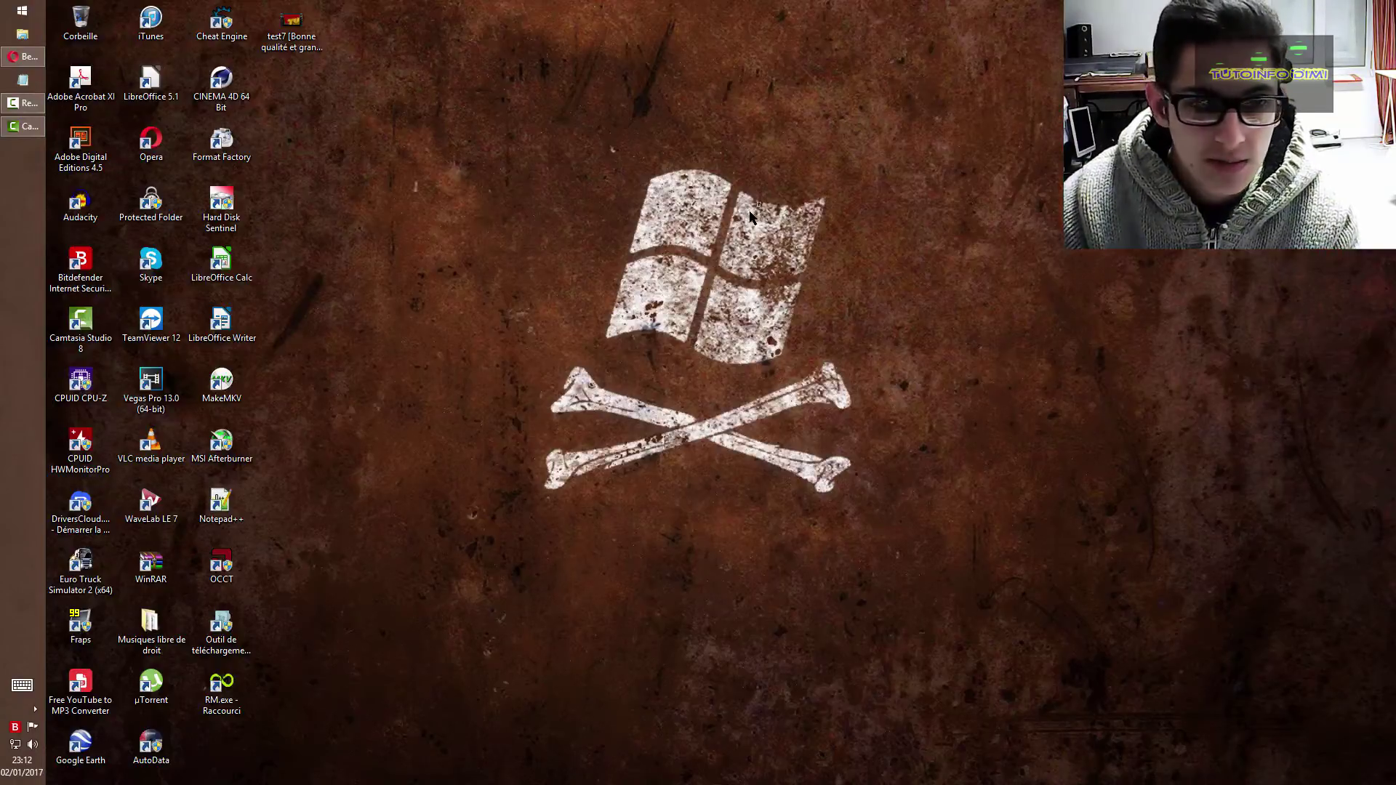
- Switch to Camtasia Studio, add the converted test7 video from the desktop and place it at the start of Track 1
click(635, 240)
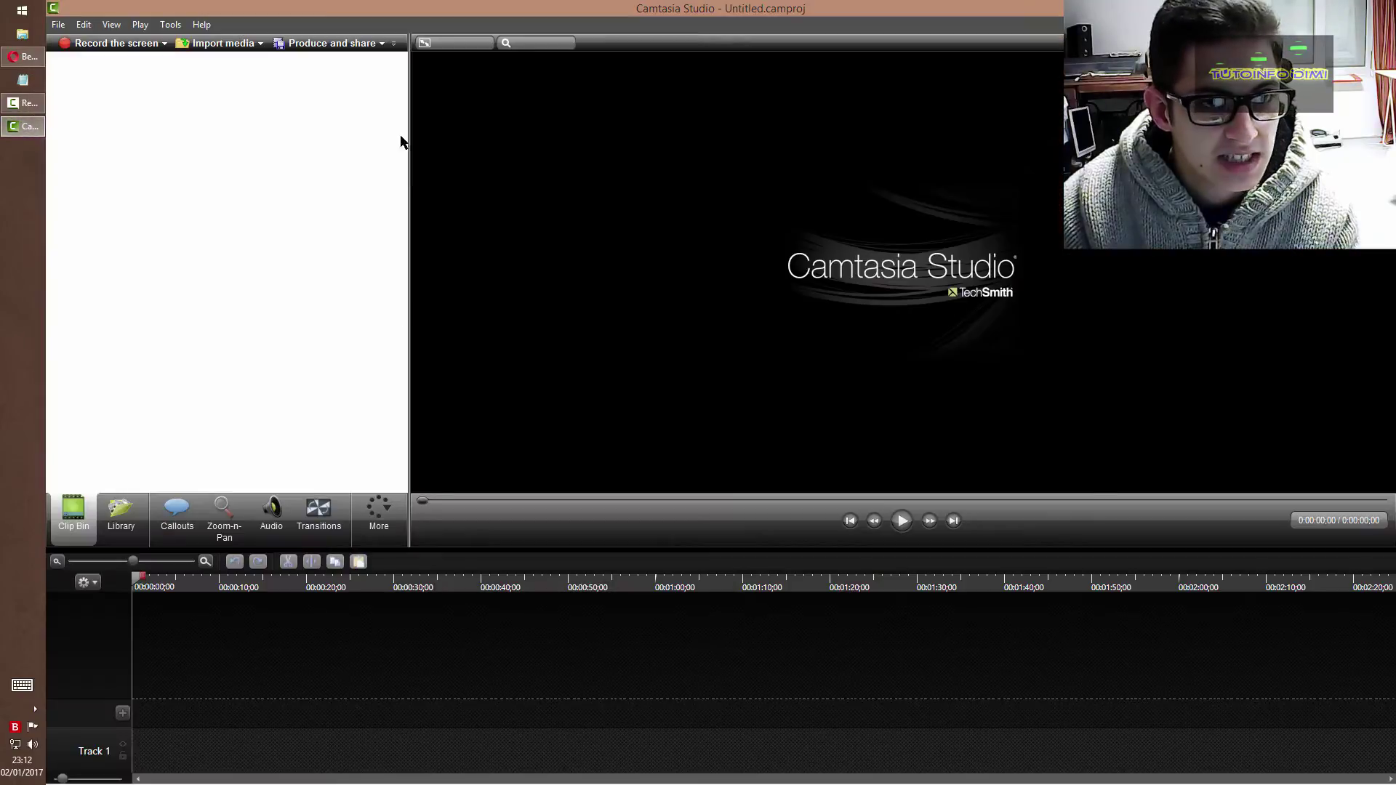
double_click(425, 15)
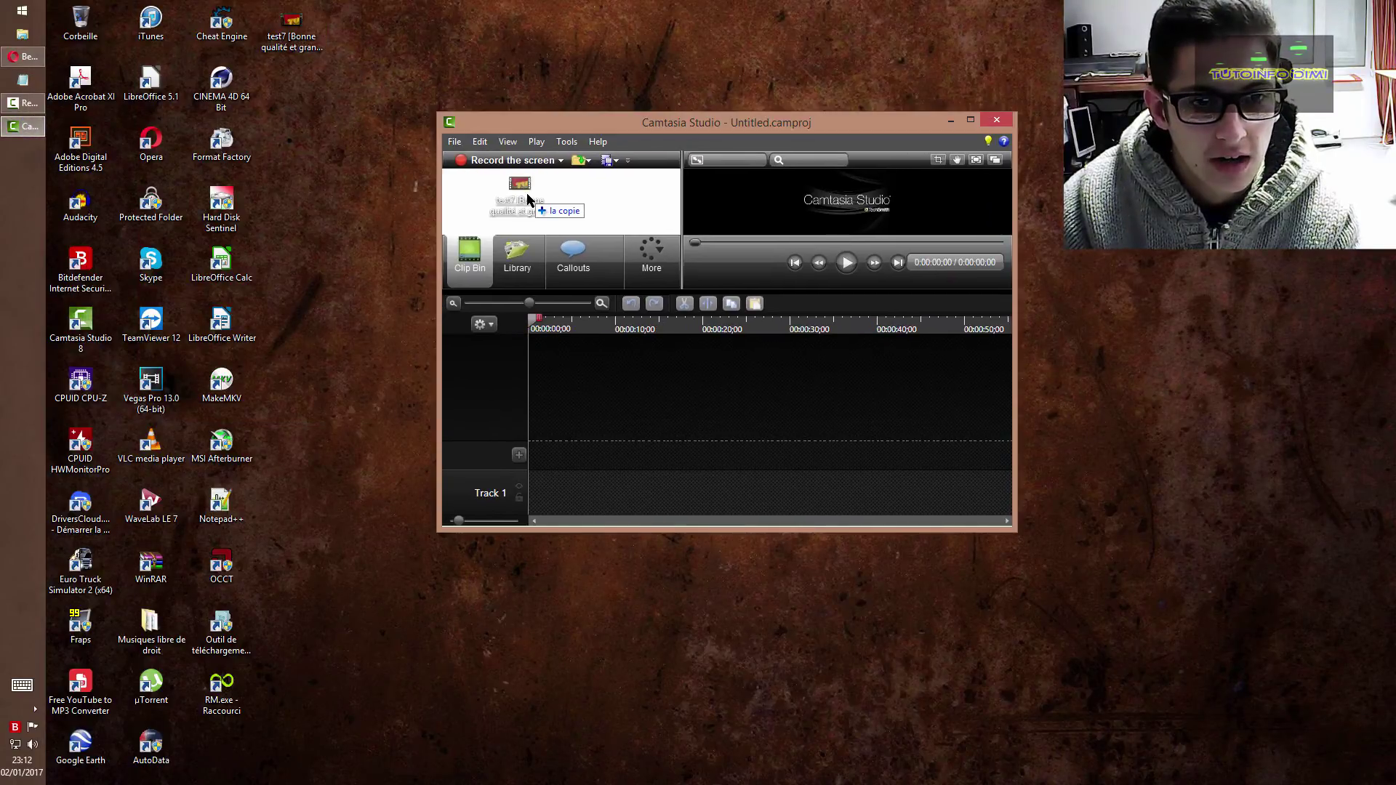
drag(704, 125, 702, 1)
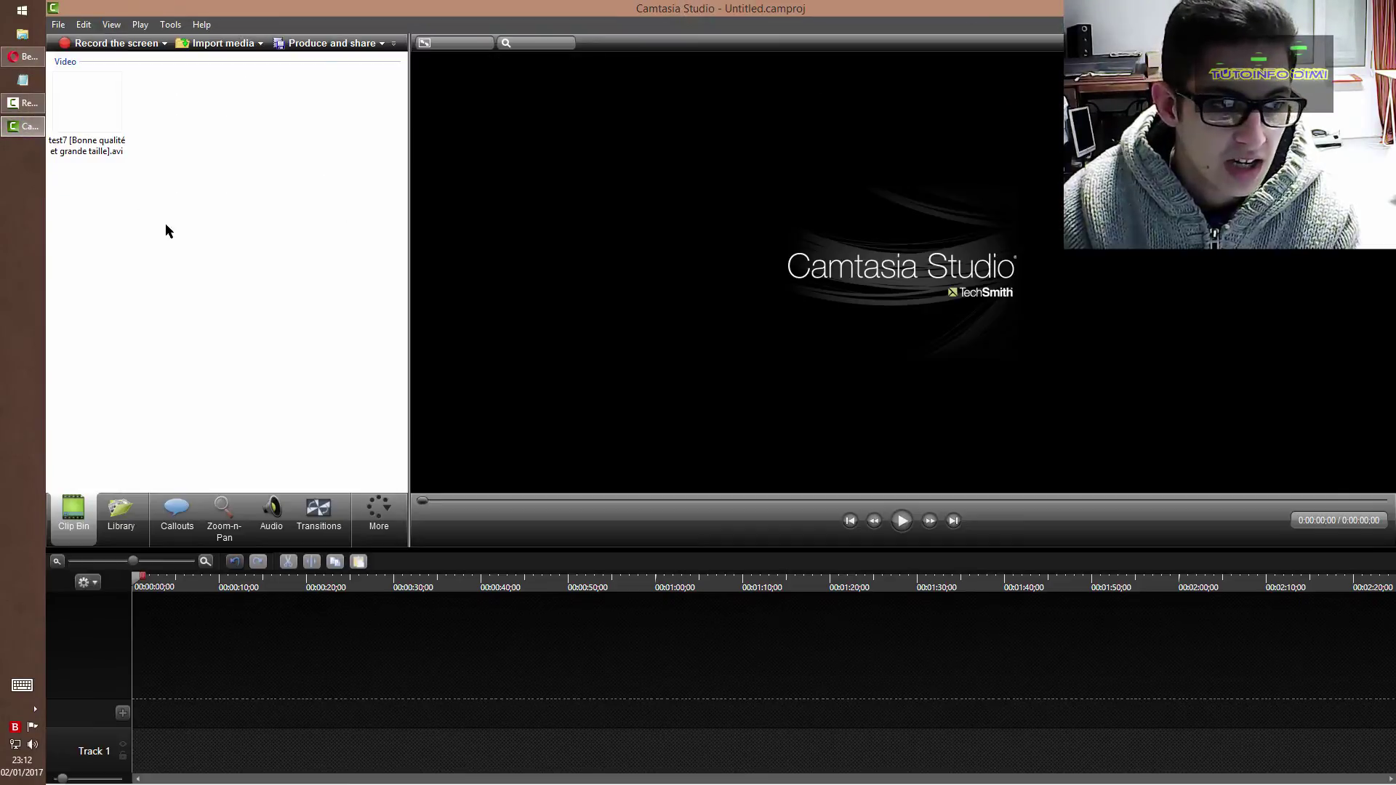
drag(98, 125, 133, 272)
drag(153, 731, 154, 736)
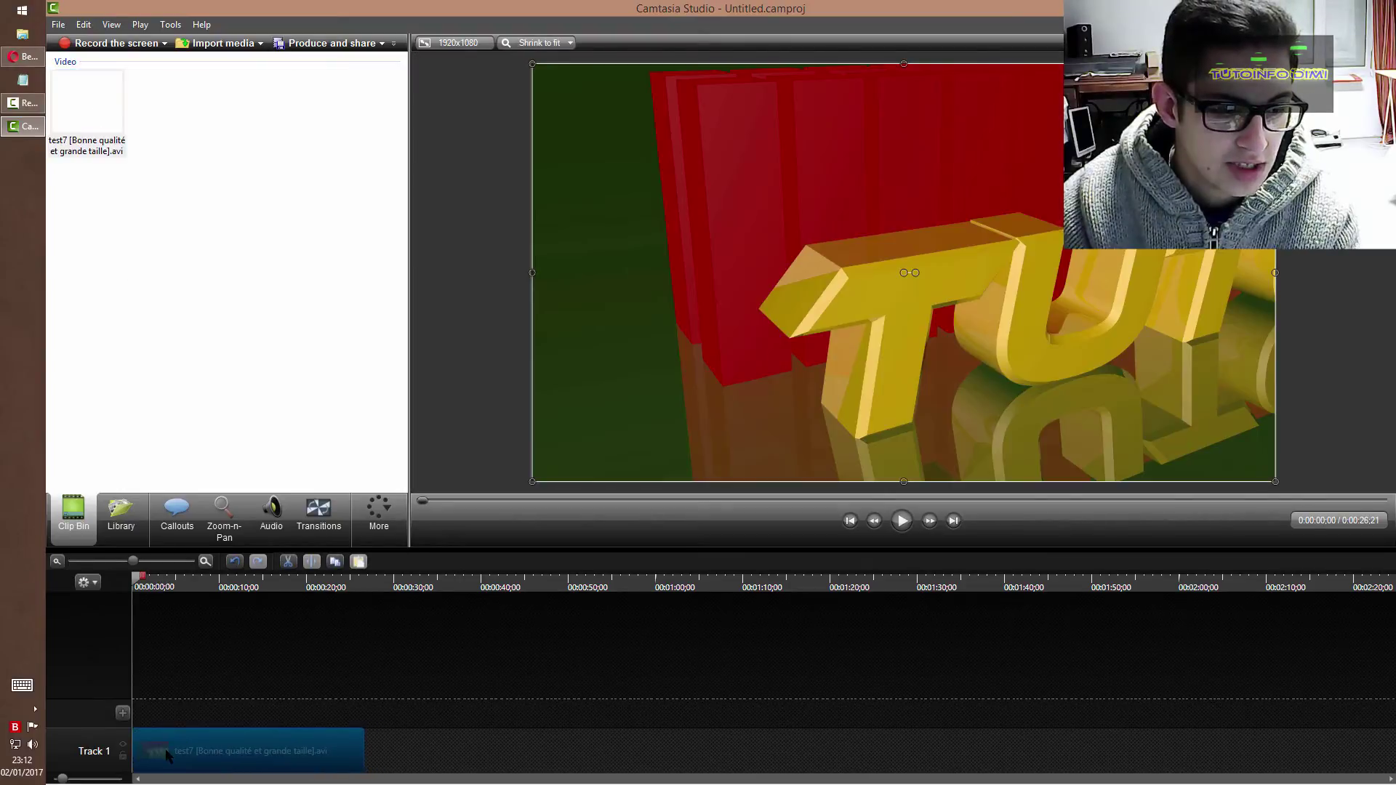
- Import "Arc North - Never Gonna.wav" from the desktop's "Musiques libre de droit" folder and place it at the start of Track 2
click(222, 44)
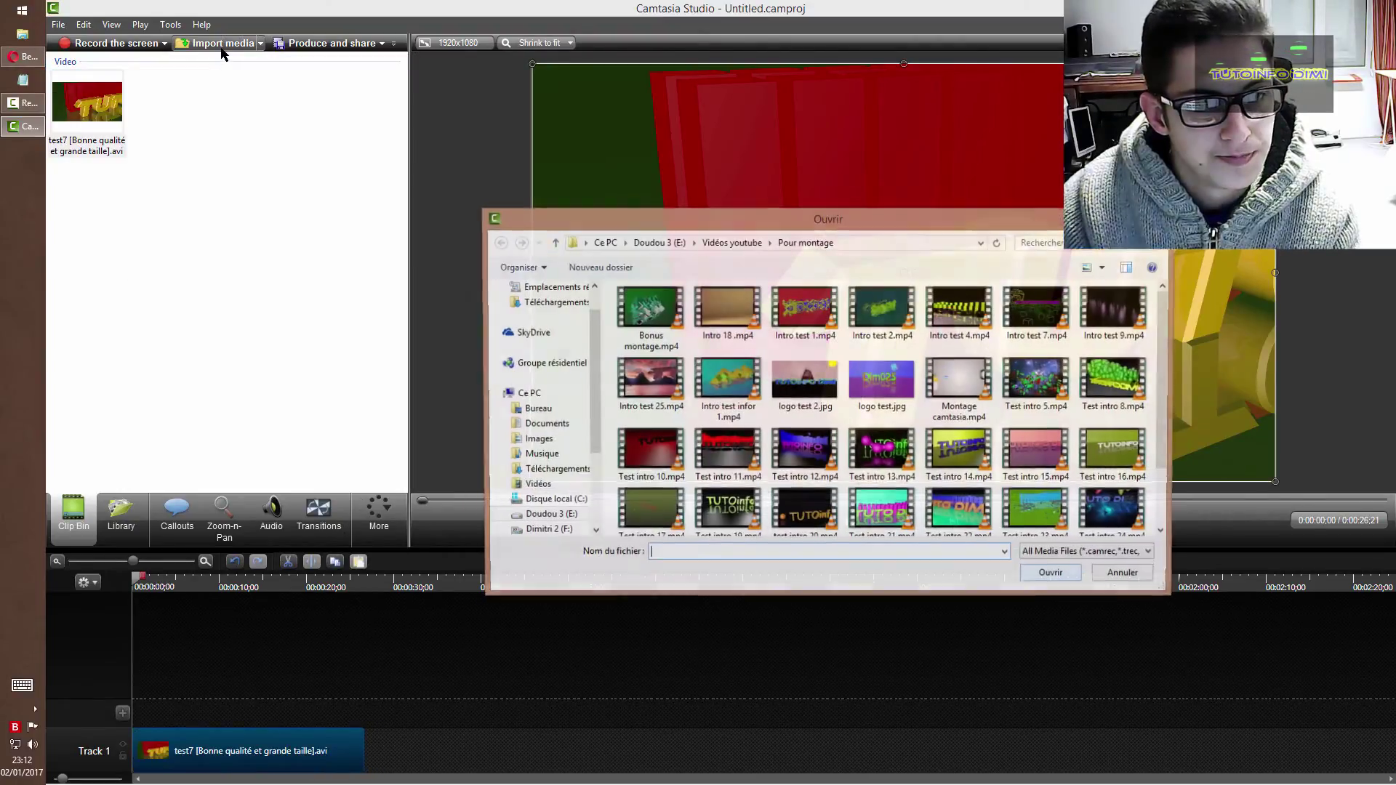
click(538, 408)
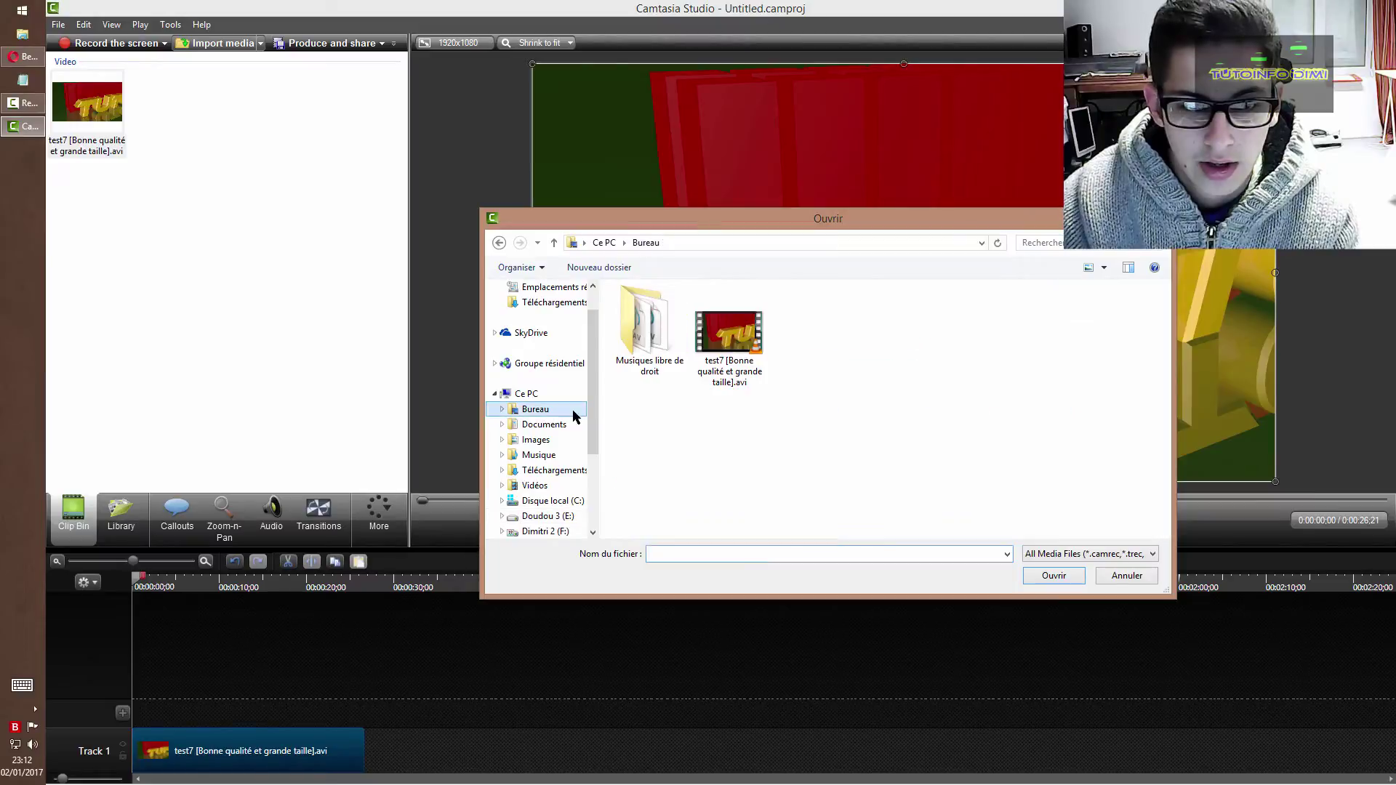
double_click(657, 363)
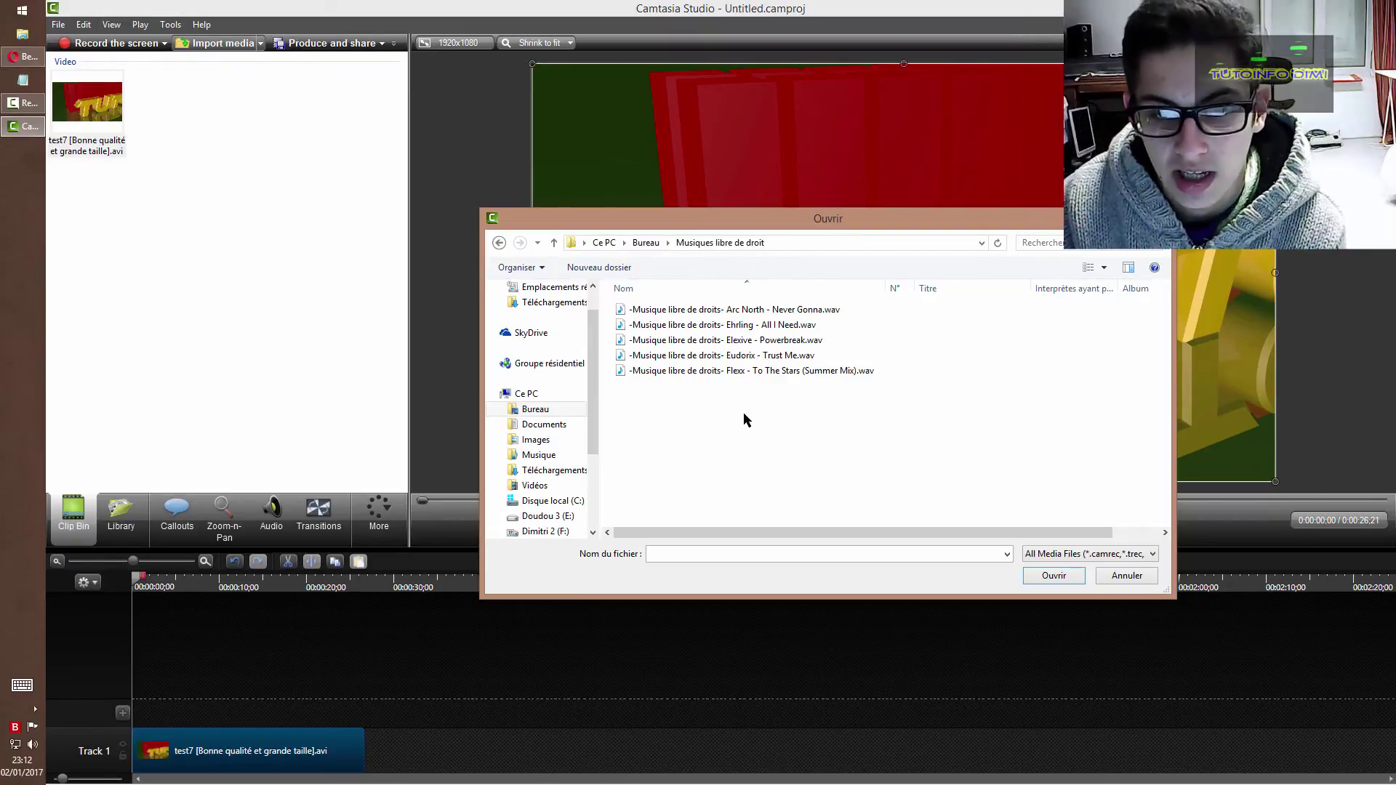
double_click(723, 310)
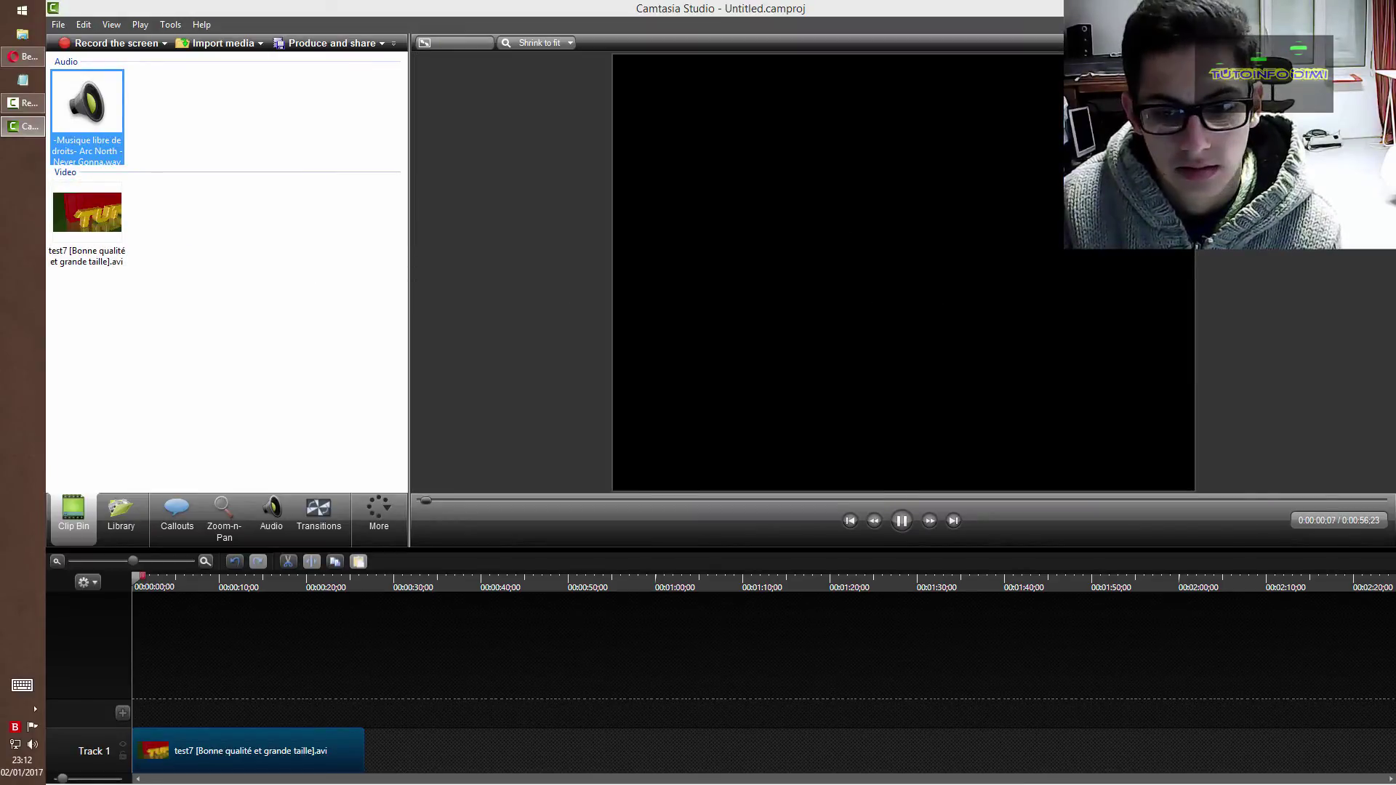
click(902, 521)
drag(107, 130, 179, 425)
drag(177, 696, 181, 727)
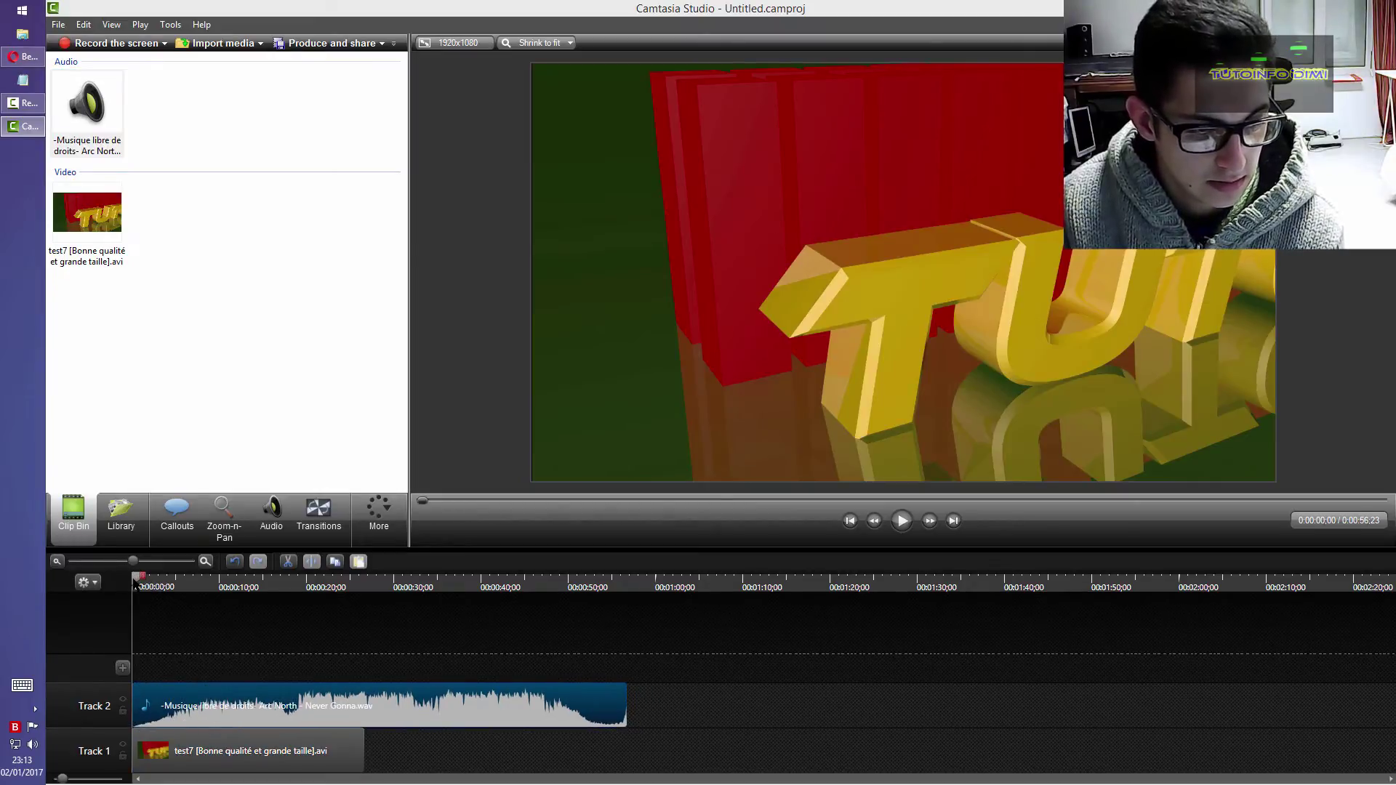
- Split the music on Track 2 at the video's end, 0:00:26;21, and delete the part beyond it
drag(146, 586, 234, 577)
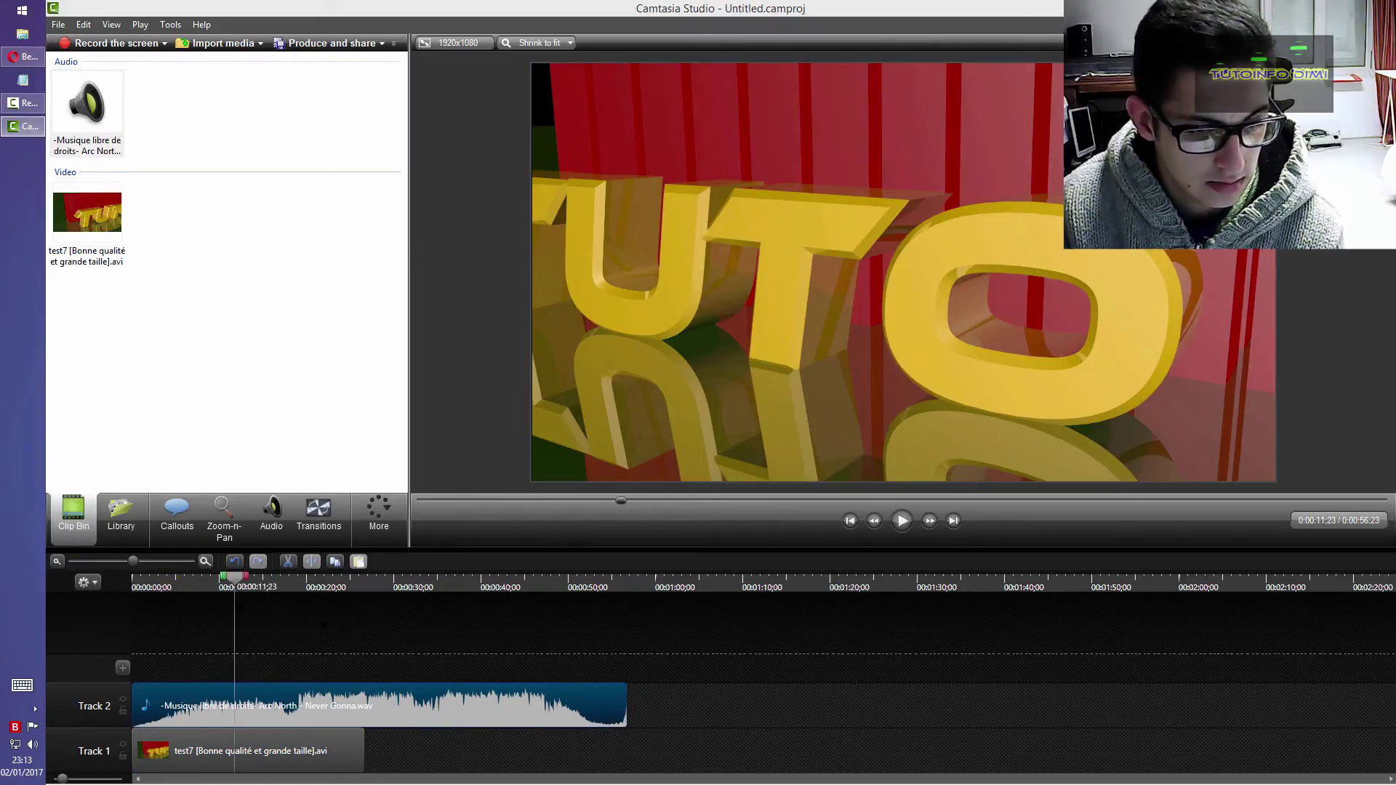
click(398, 718)
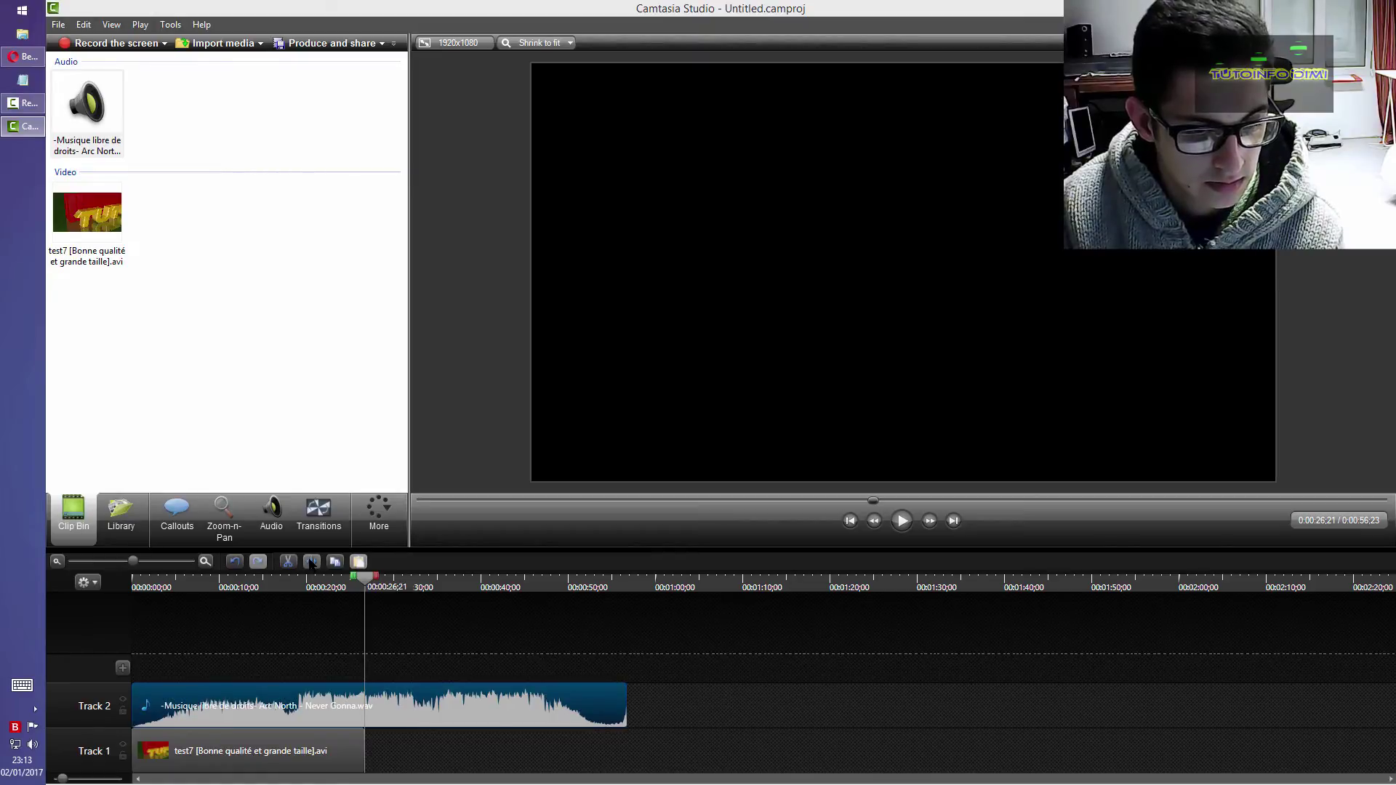
click(311, 562)
click(431, 709)
key(Delete)
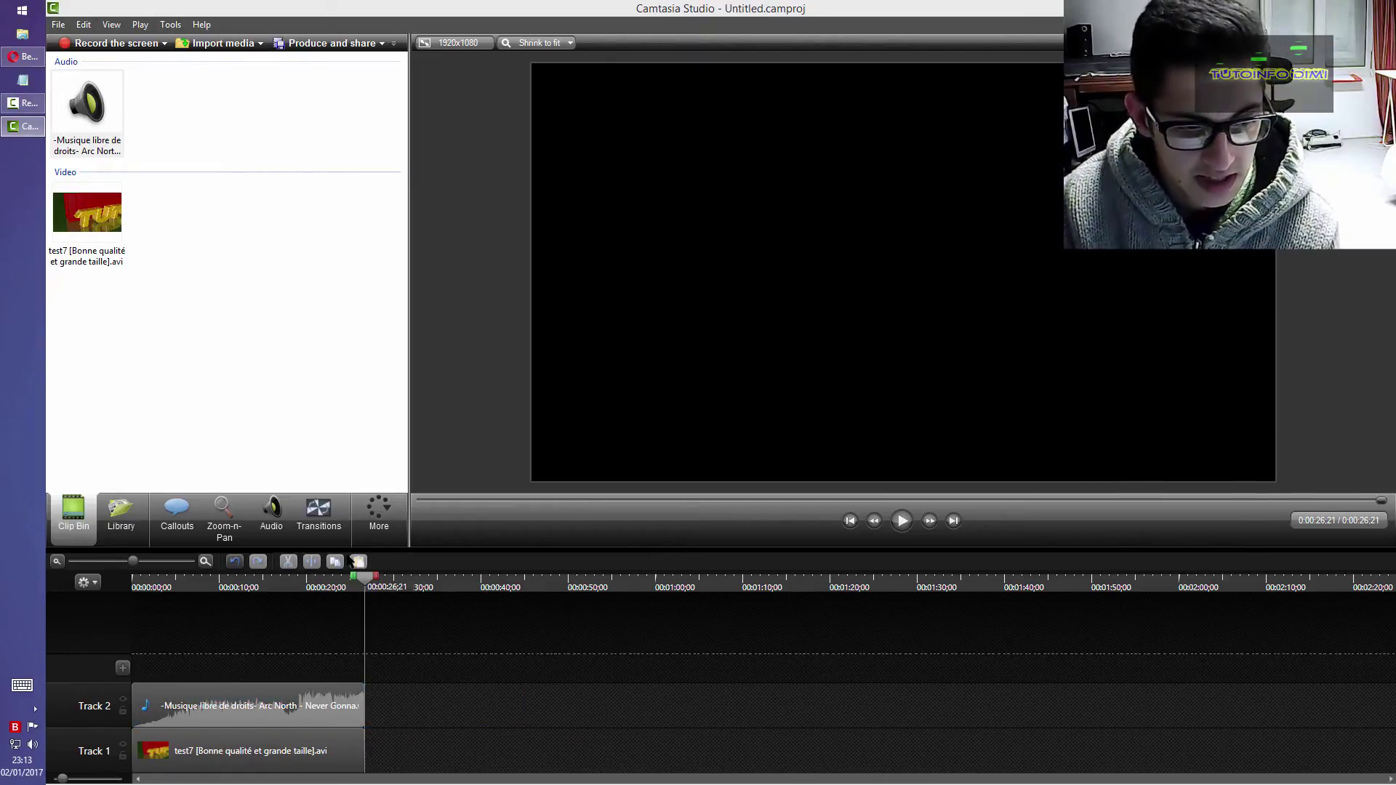
- Play the timeline from the start to check the music against the intro video
drag(362, 577, 80, 615)
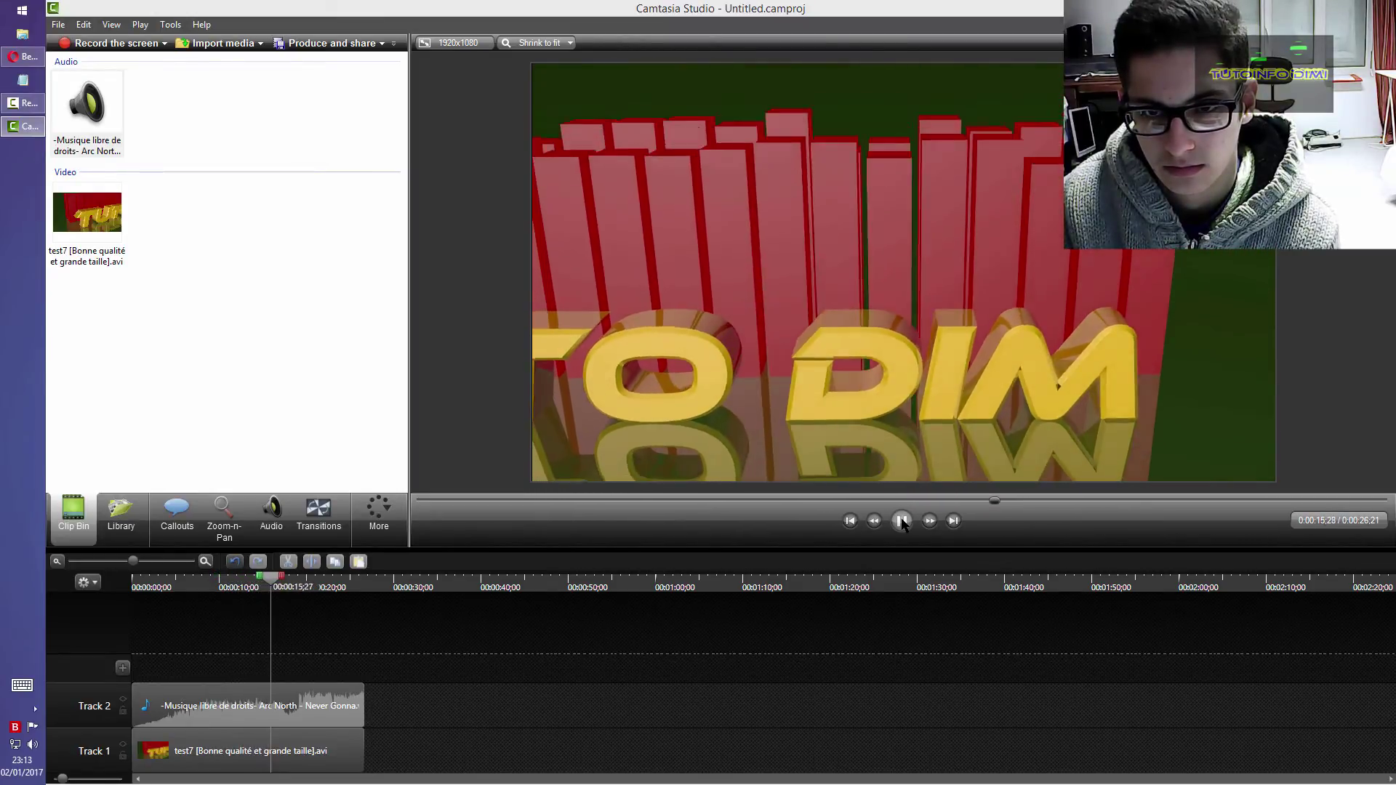
click(902, 521)
click(212, 582)
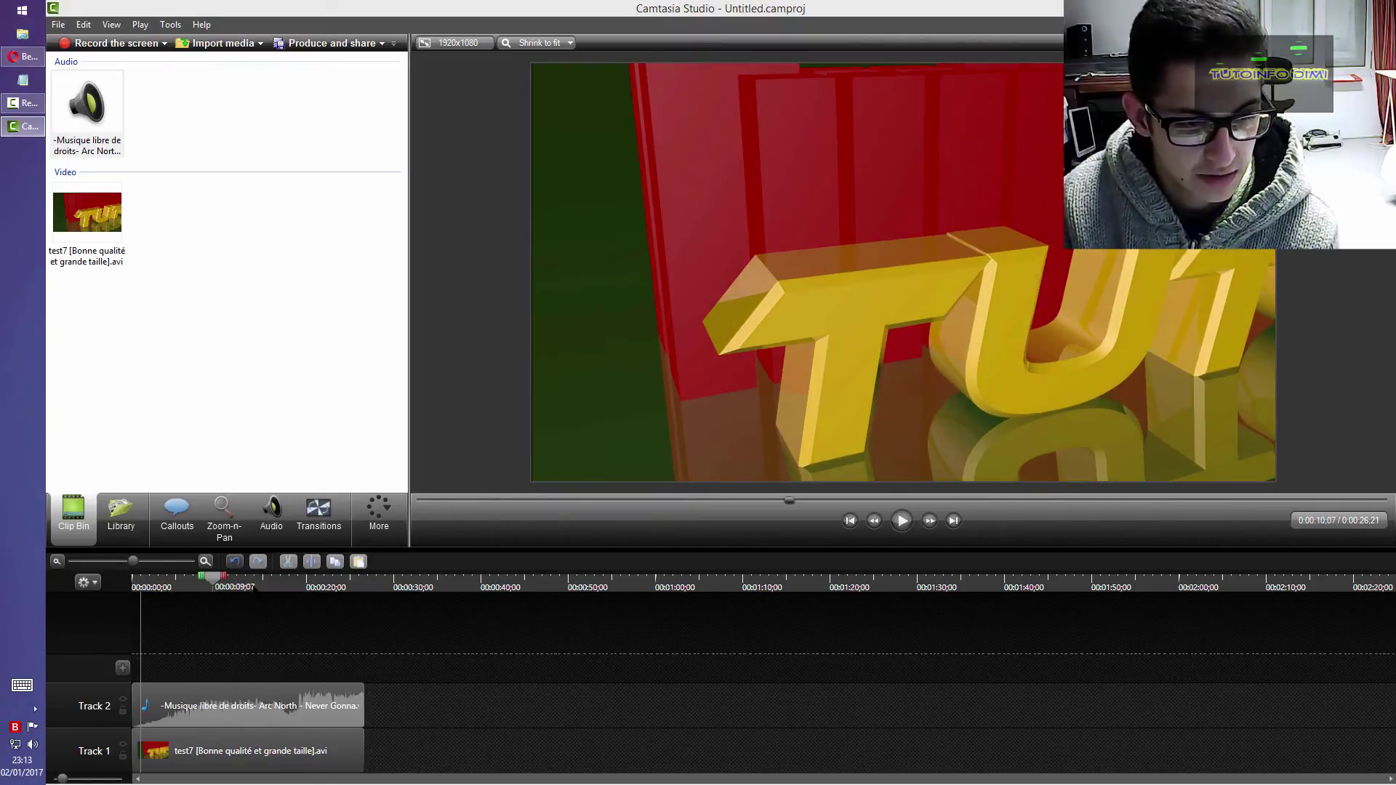
- Select the whole timeline and set up its production with custom settings as MP4 - Smart Player, keeping the default player options
key(ctrl+a)
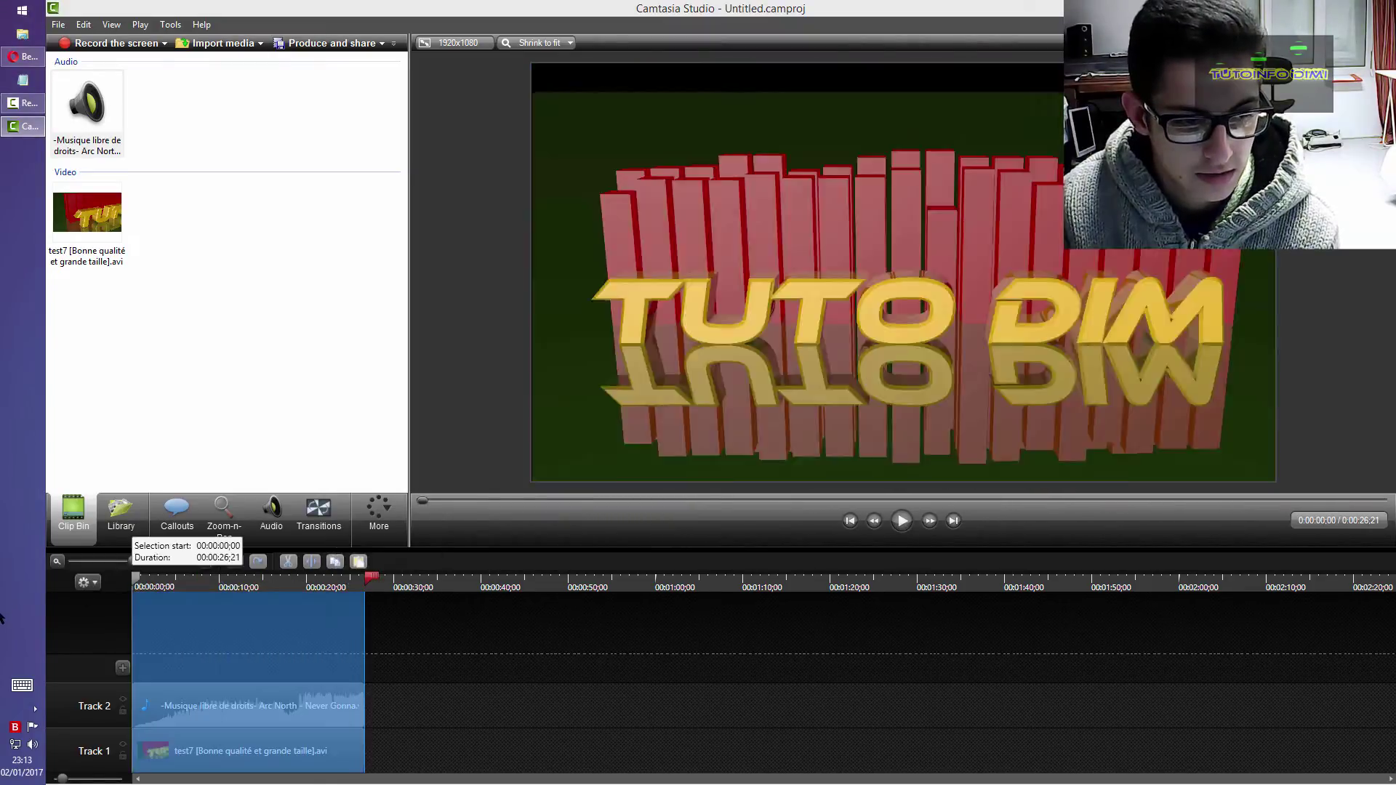
click(346, 45)
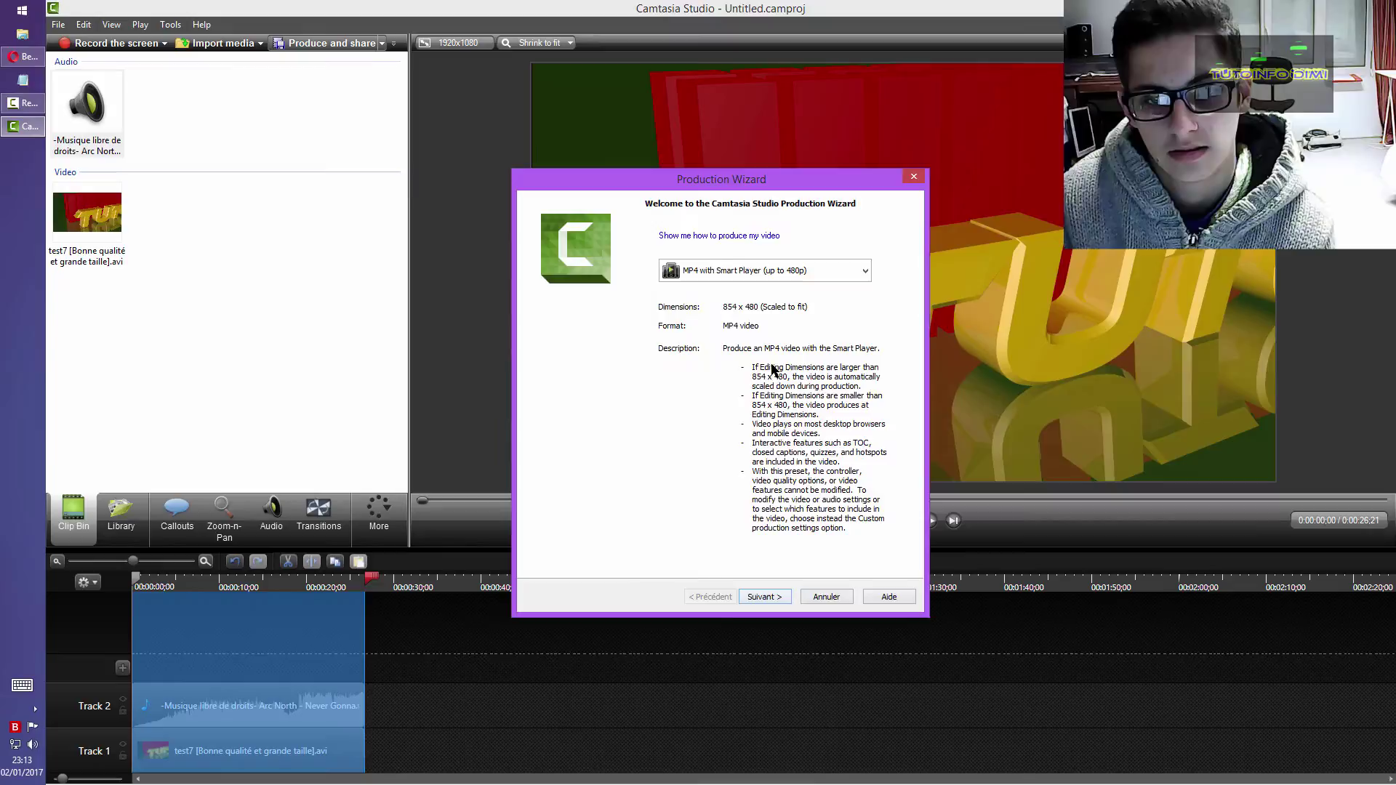
click(748, 269)
click(749, 466)
click(760, 597)
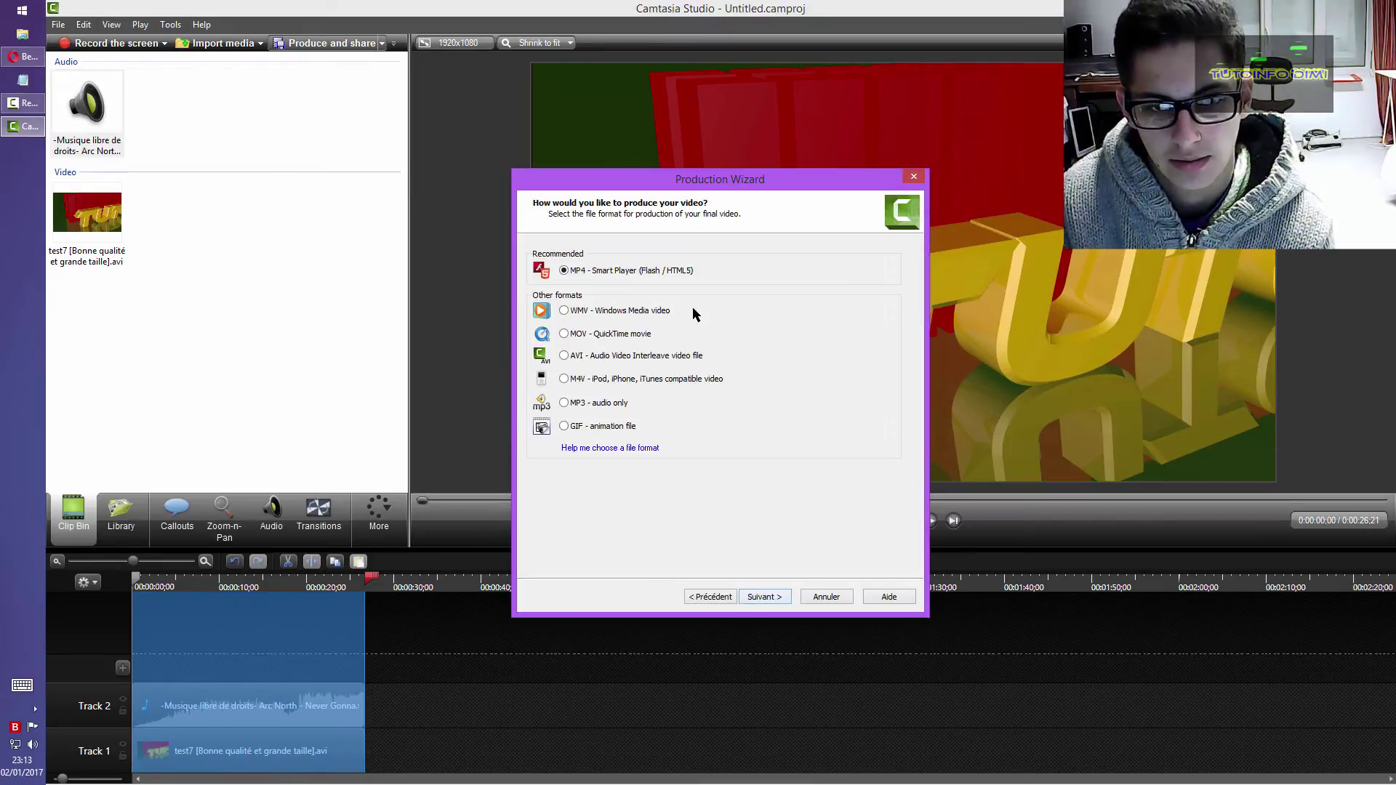
click(760, 597)
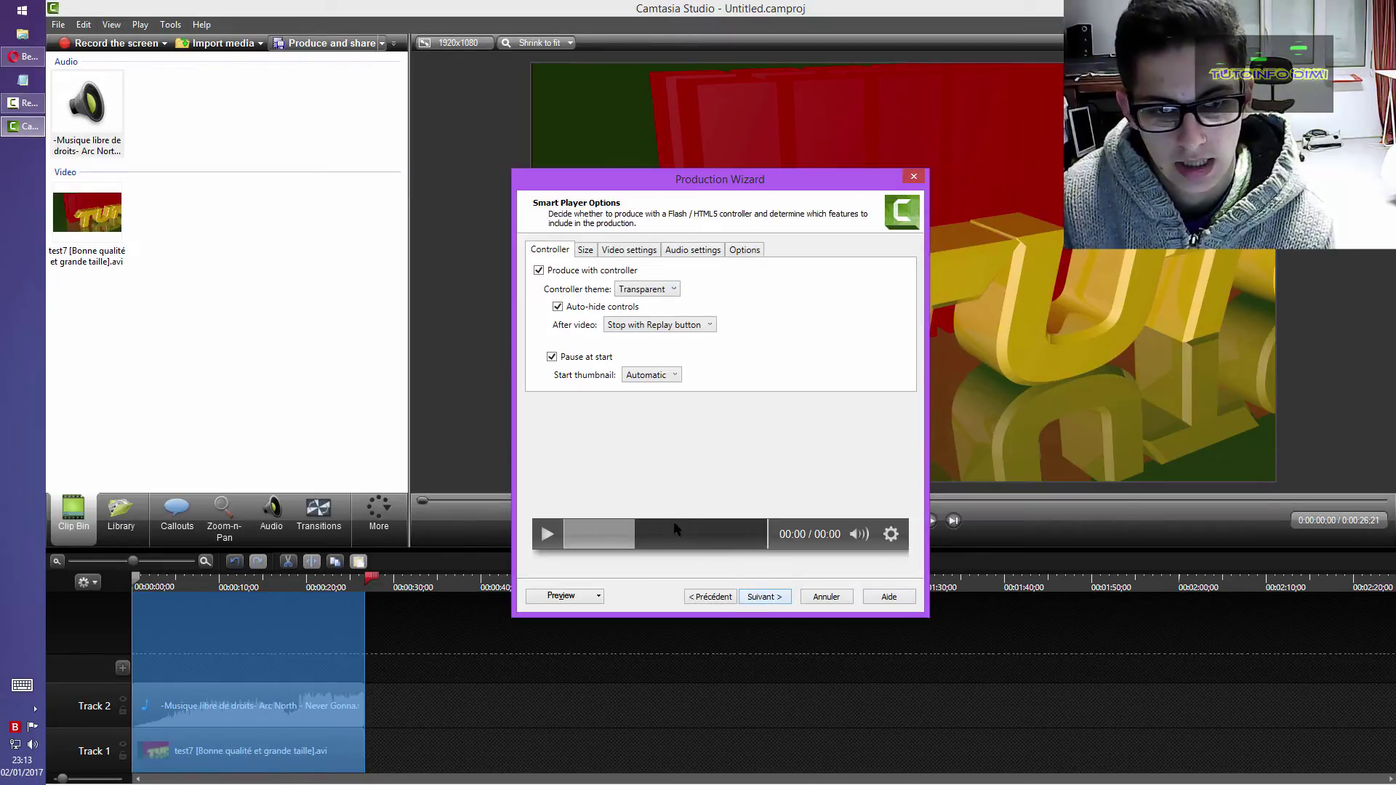
key(Return)
click(779, 602)
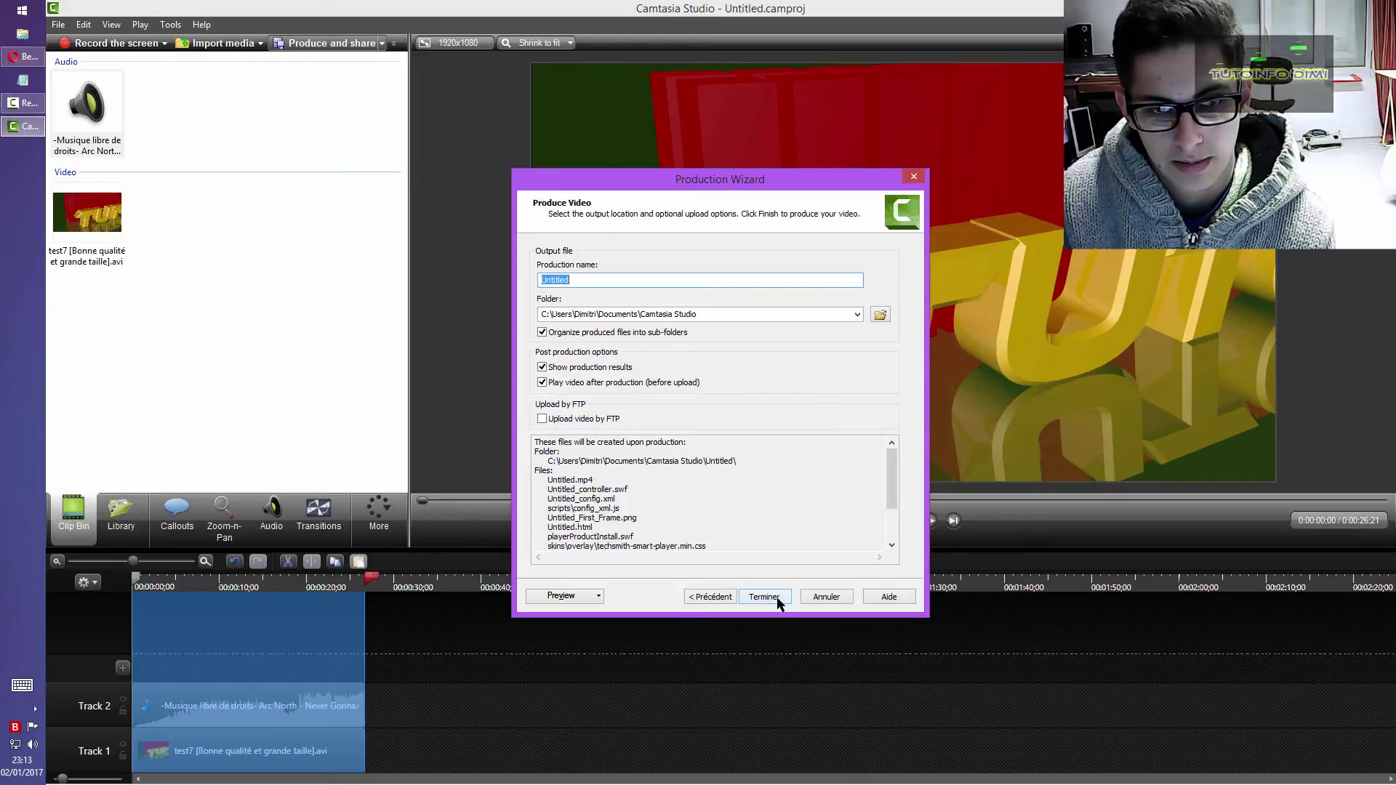
- Name the production "Test intro 26", produce the video and close the production results
text(T)
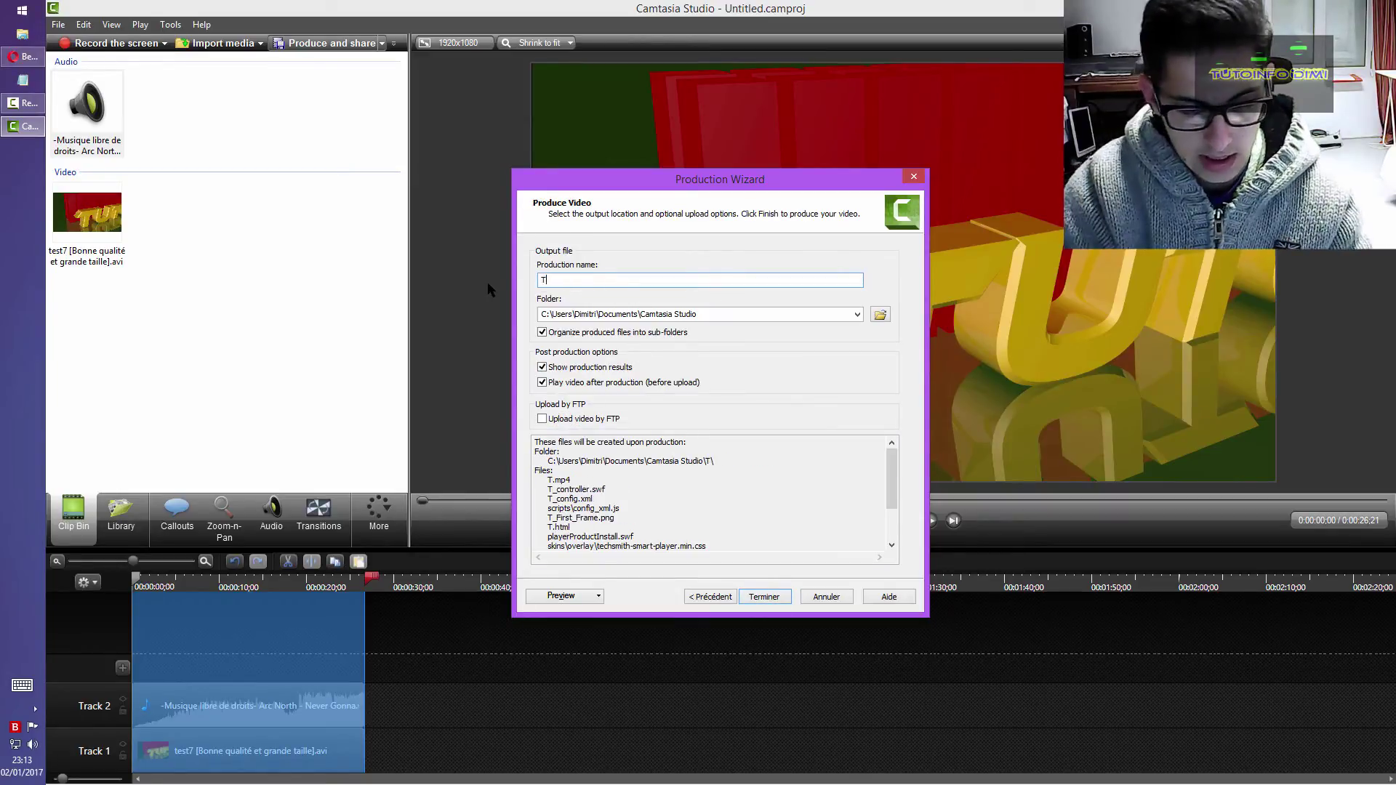
text(est intro )
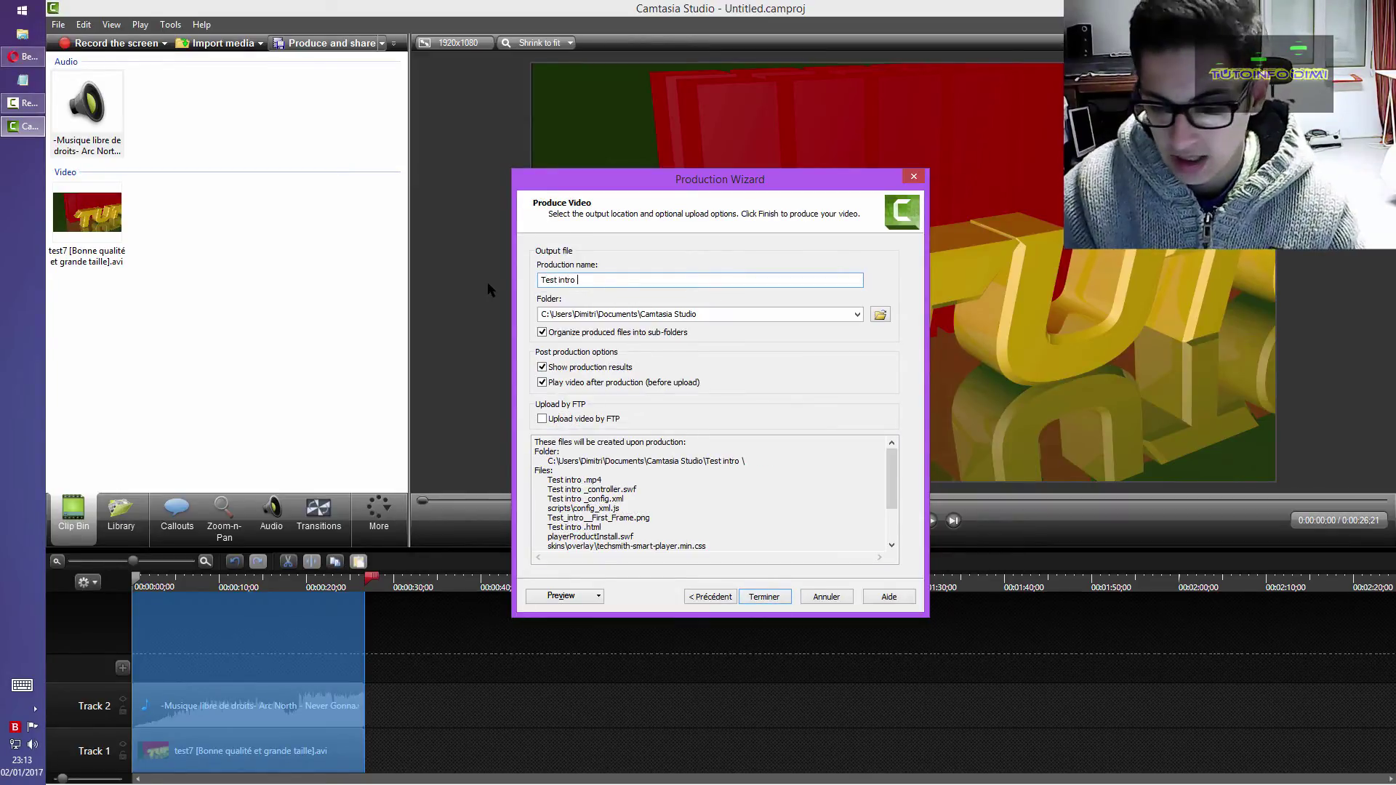
text(26)
key(Return)
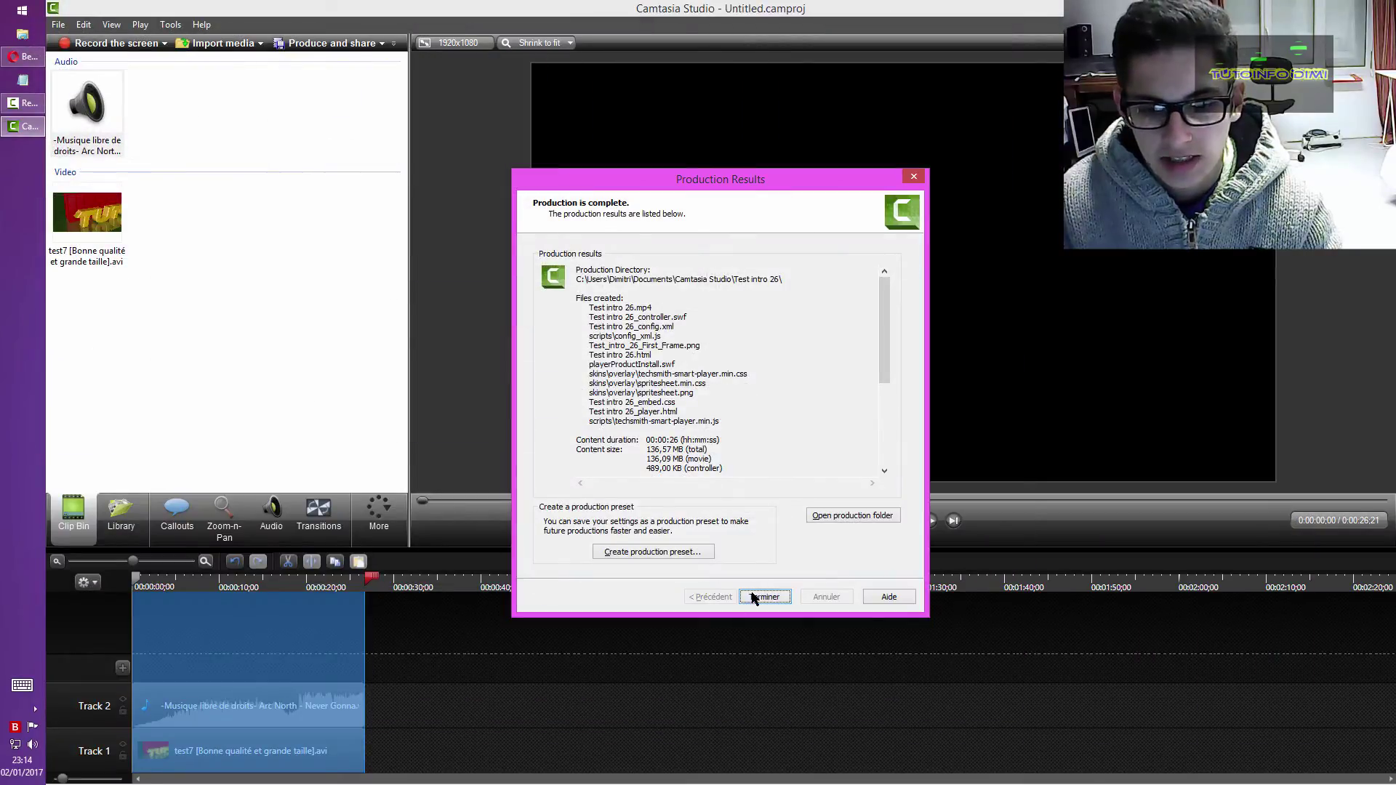
click(765, 597)
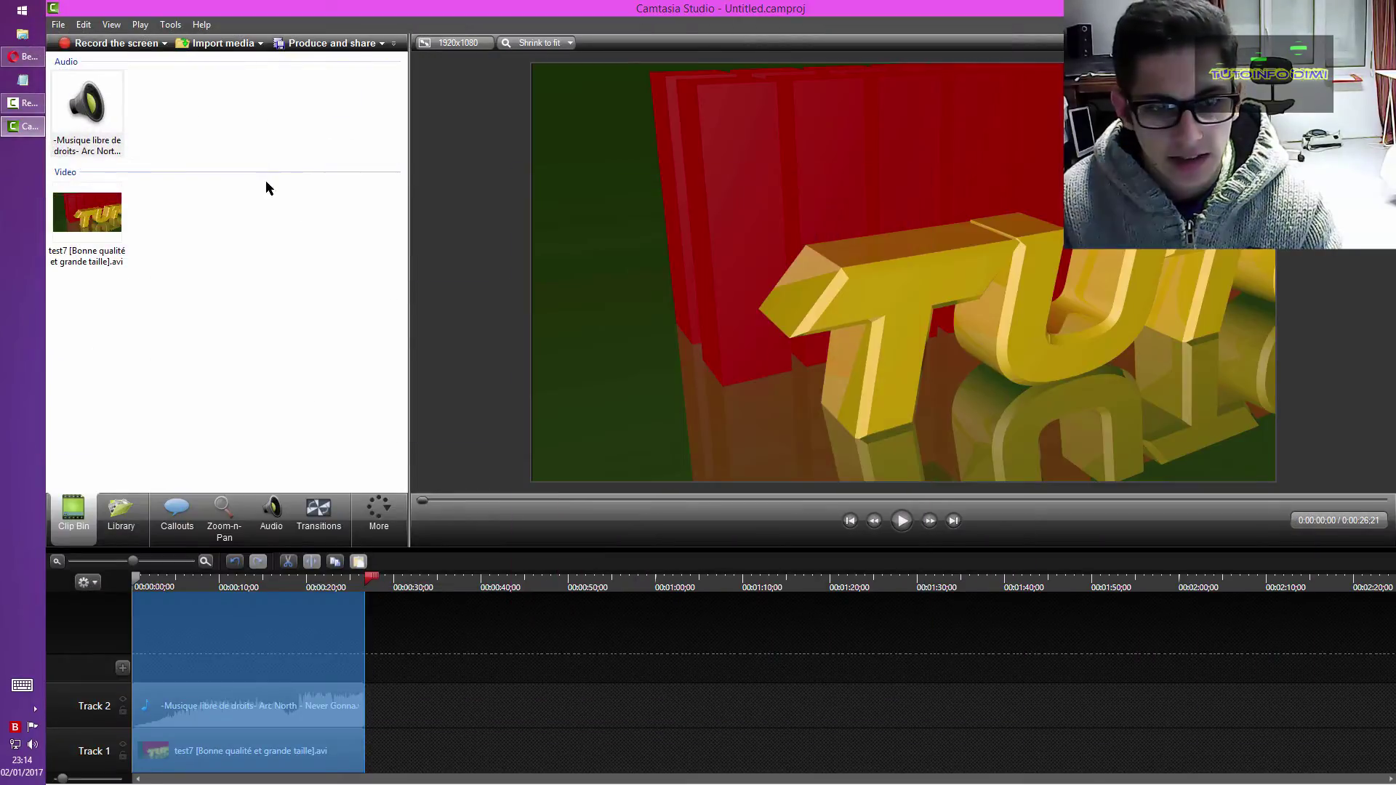
- Start a new Camtasia project without saving the changes to the current one
click(60, 25)
click(73, 41)
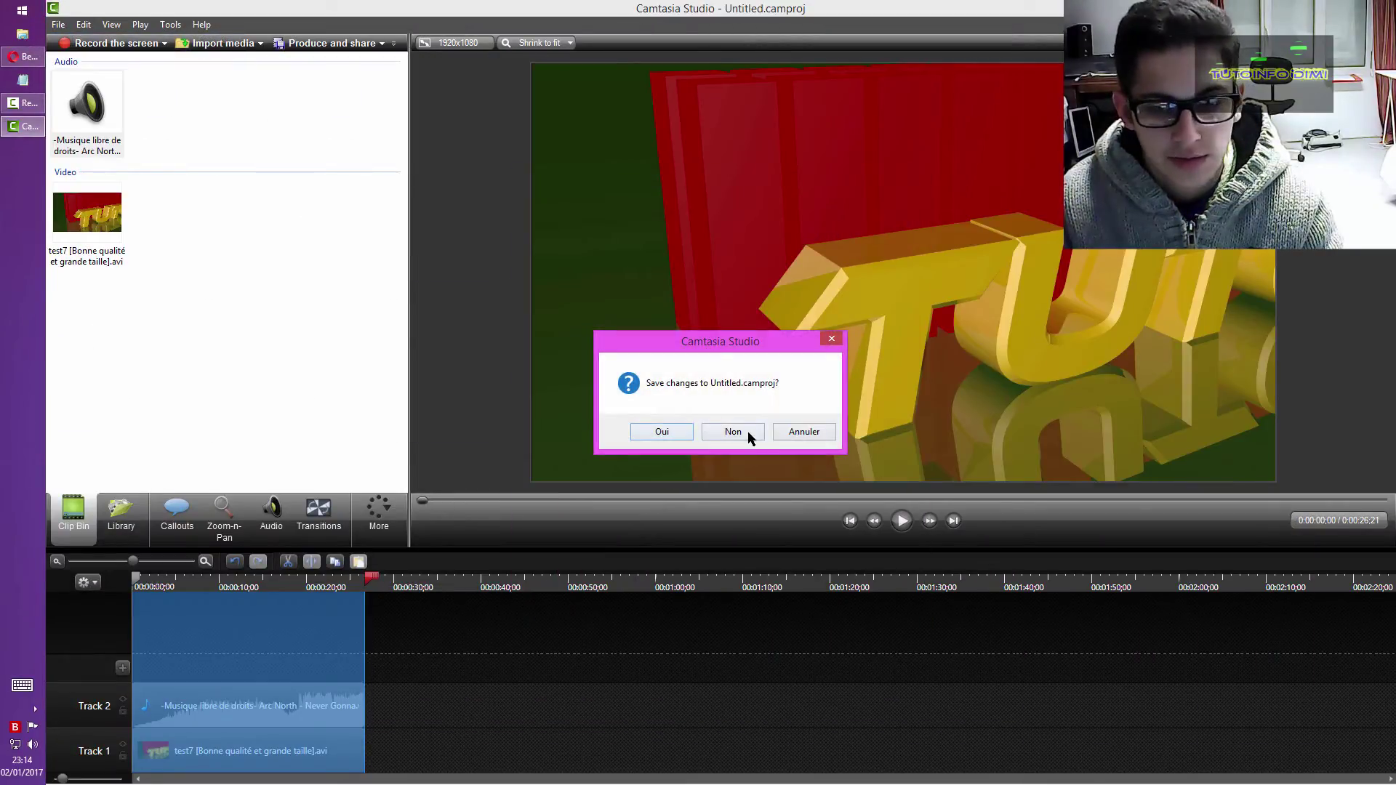
click(749, 436)
- Show the desktop and permanently delete the converted test7 AVI file
key(super+d)
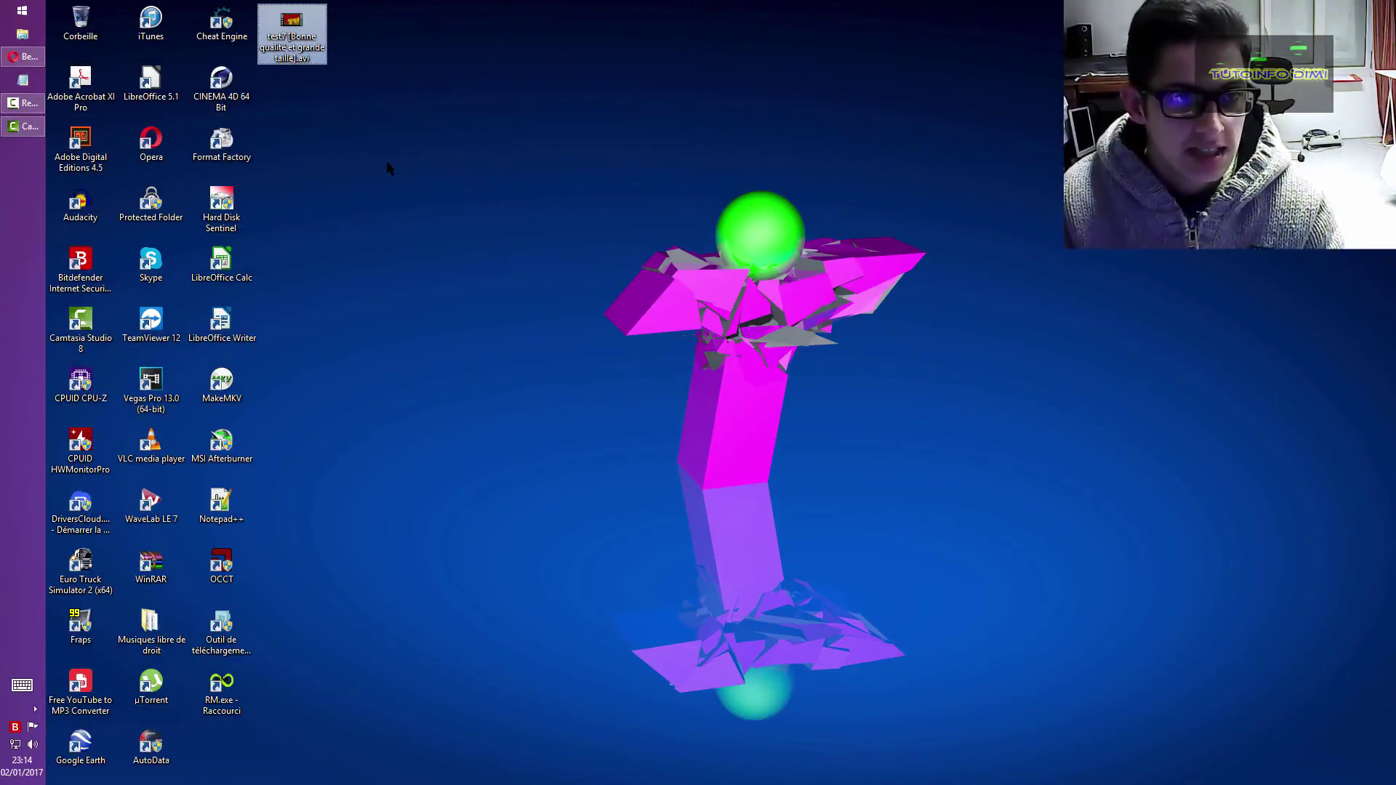
key(shift+Delete)
key(Return)
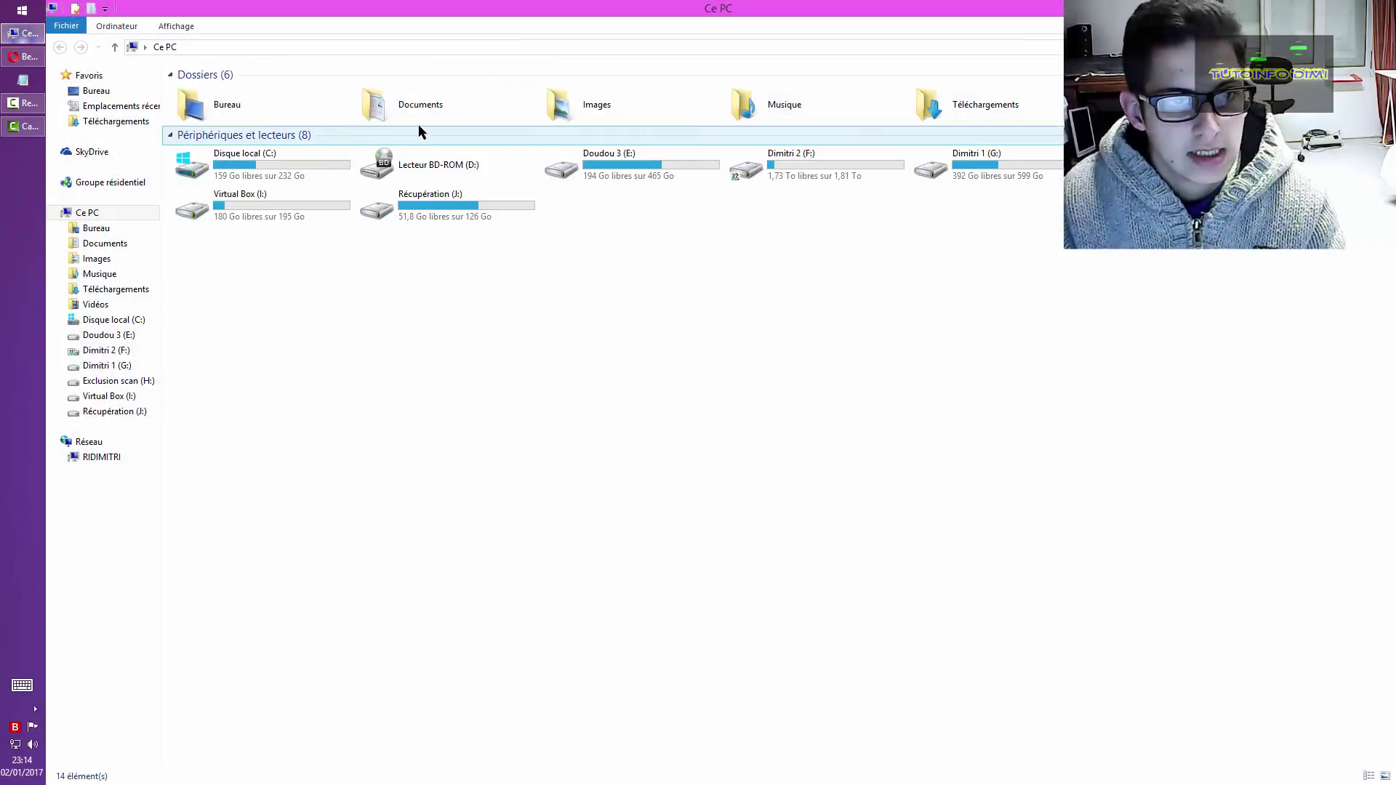
- In Documents > Camtasia Studio > Test intro 26, show the files as large icons and delete everything except Test intro 26.mp4
double_click(417, 106)
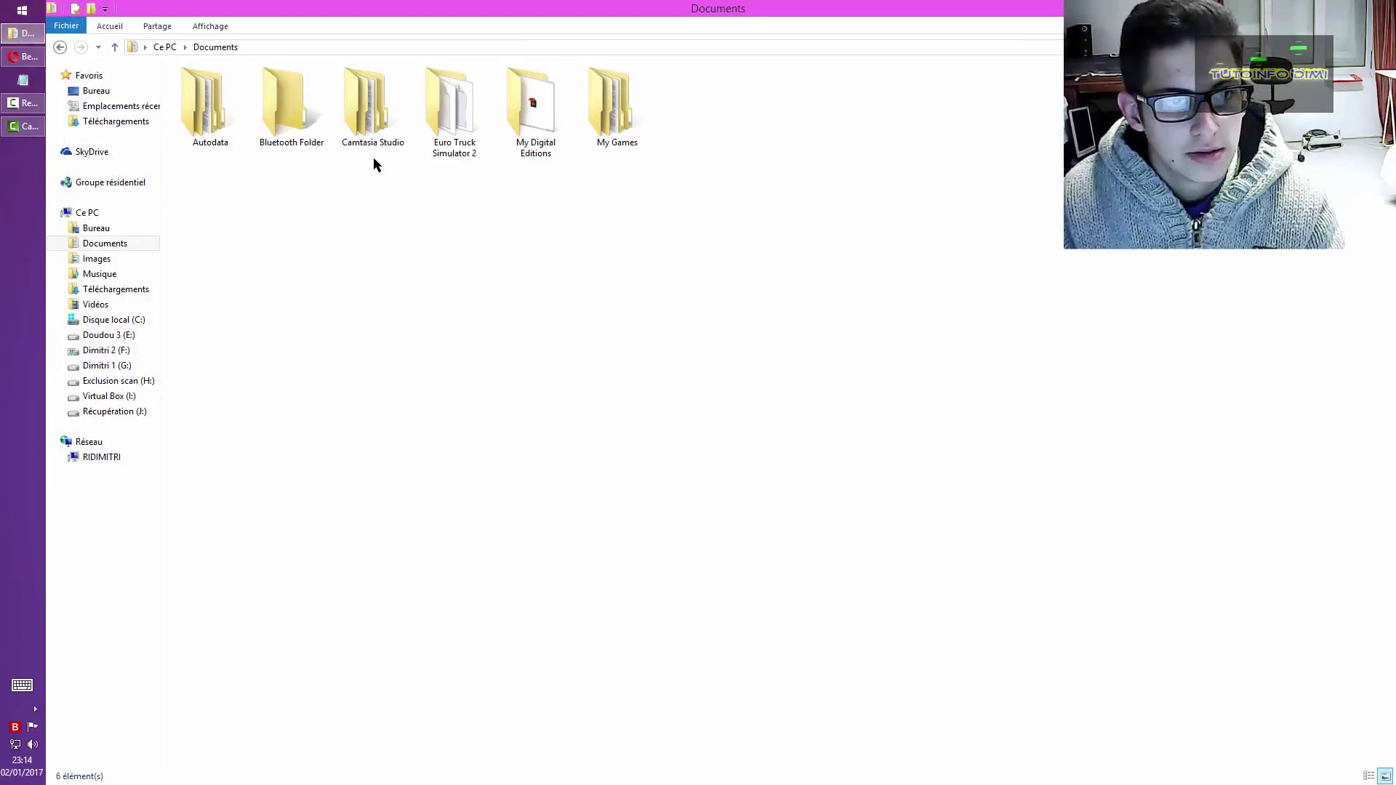
double_click(378, 115)
double_click(362, 117)
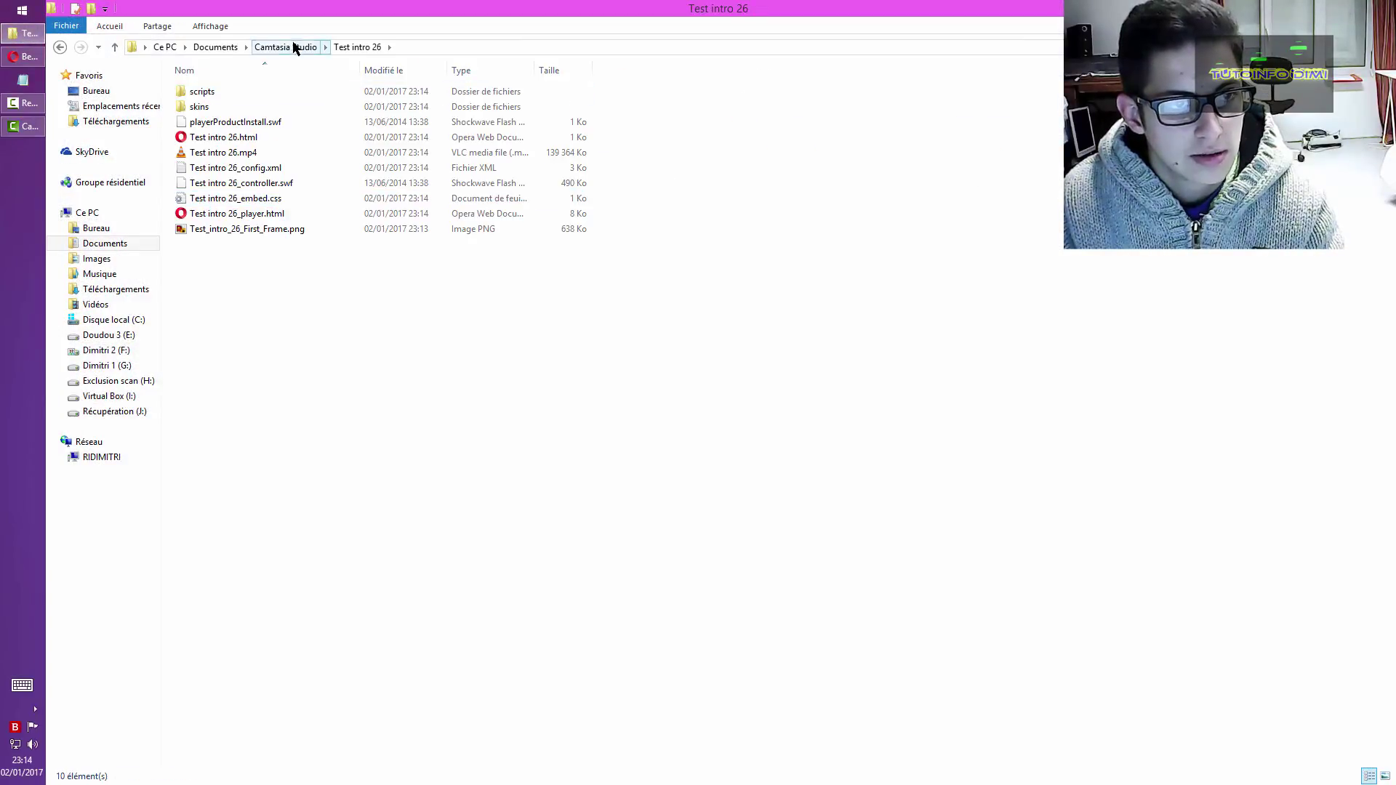
click(214, 28)
click(392, 49)
drag(218, 240, 313, 109)
key(Delete)
key(Delete)
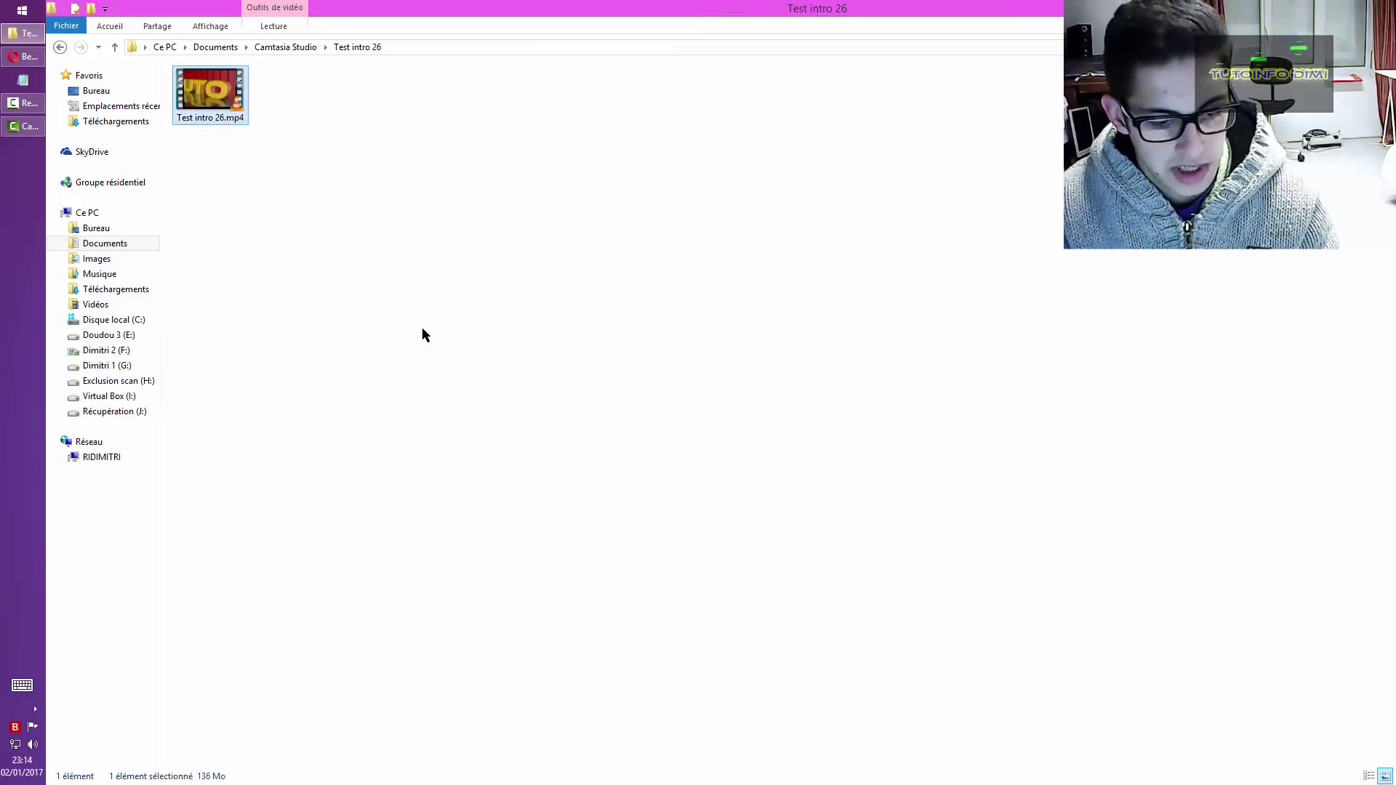
- Copy Test intro 26.mp4 into the Pour montage folder under Doudou 3 (E:) > Vidéos youtube
click(109, 335)
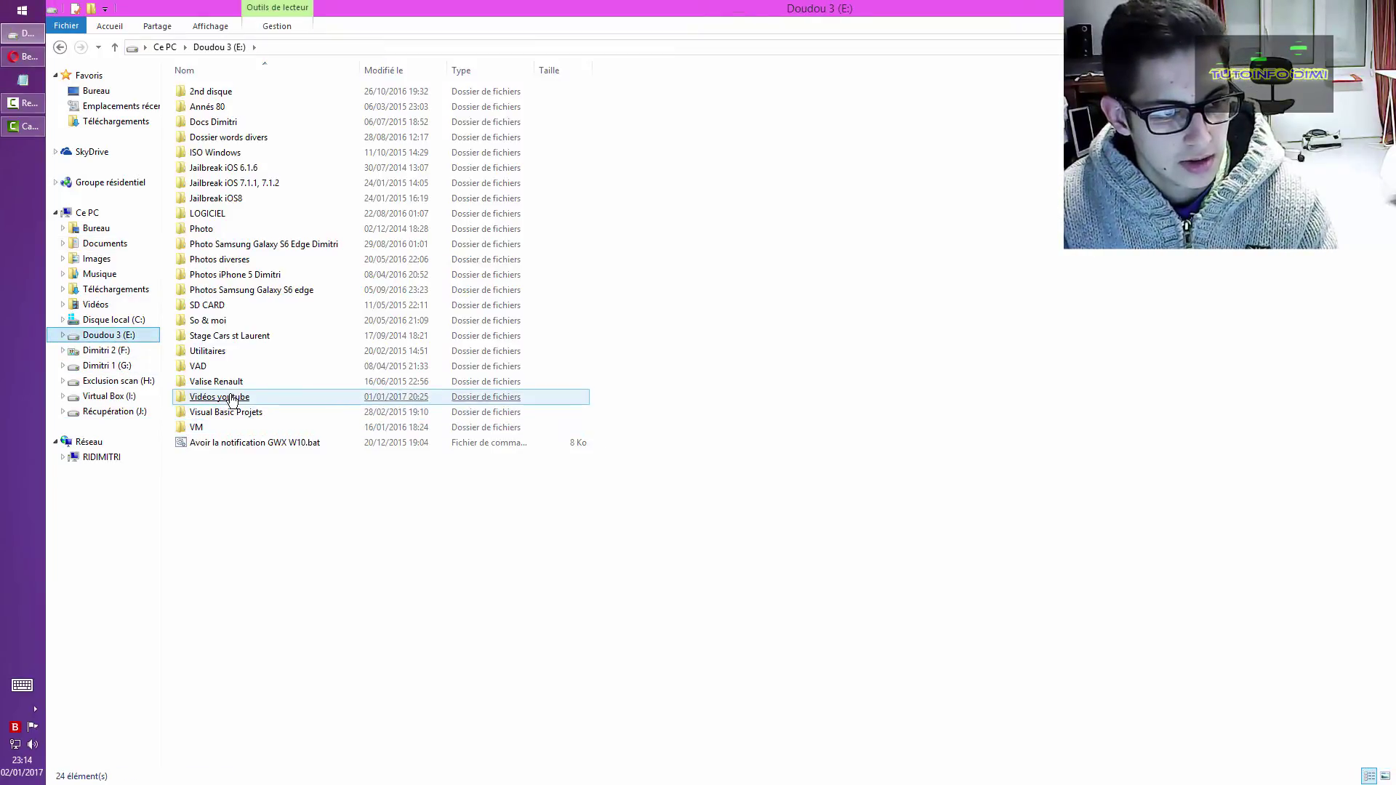
double_click(231, 397)
double_click(240, 97)
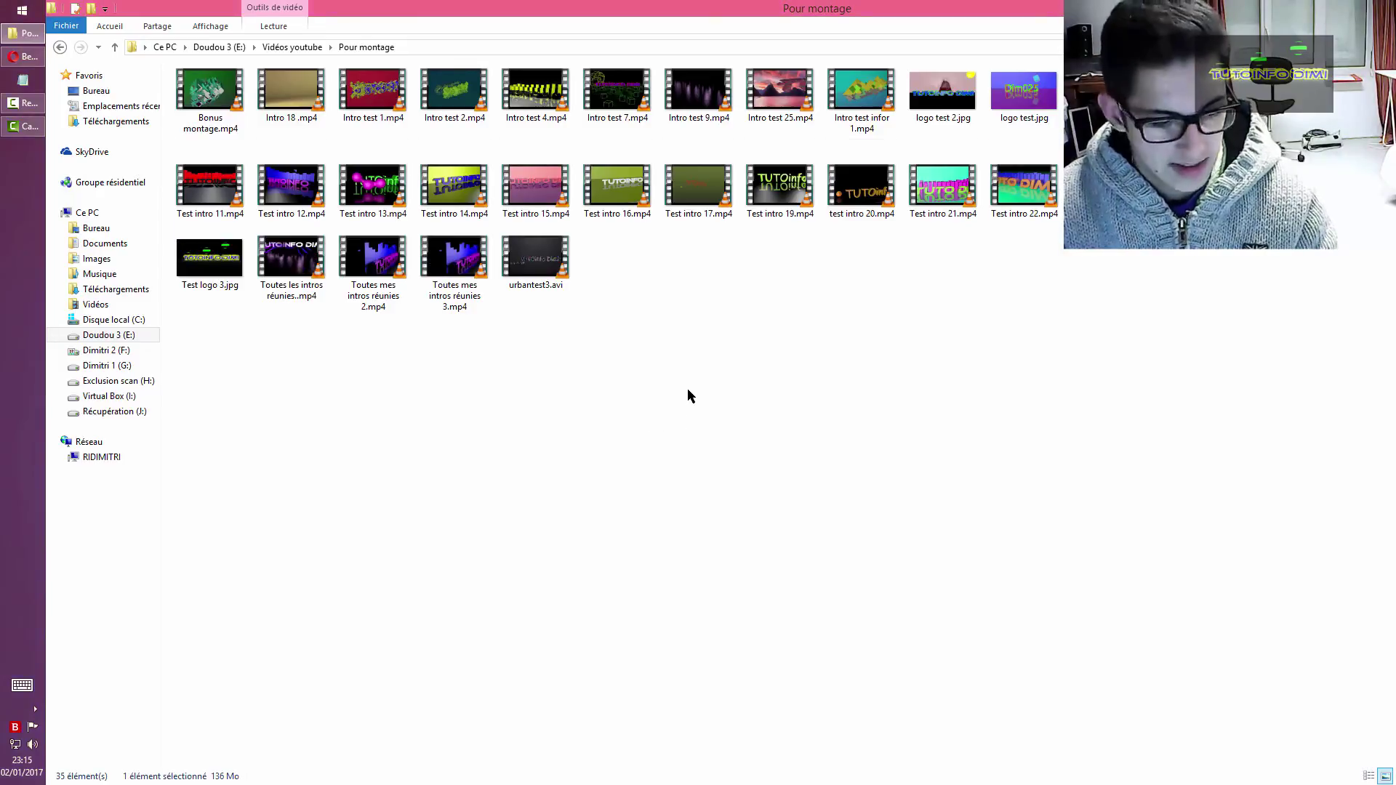
- Copy Test intro 26.mp4 into Dimitri 1 (G:) > Intro youtube > Vidéos youtube > Pour montage, and play the finished intro through
click(149, 366)
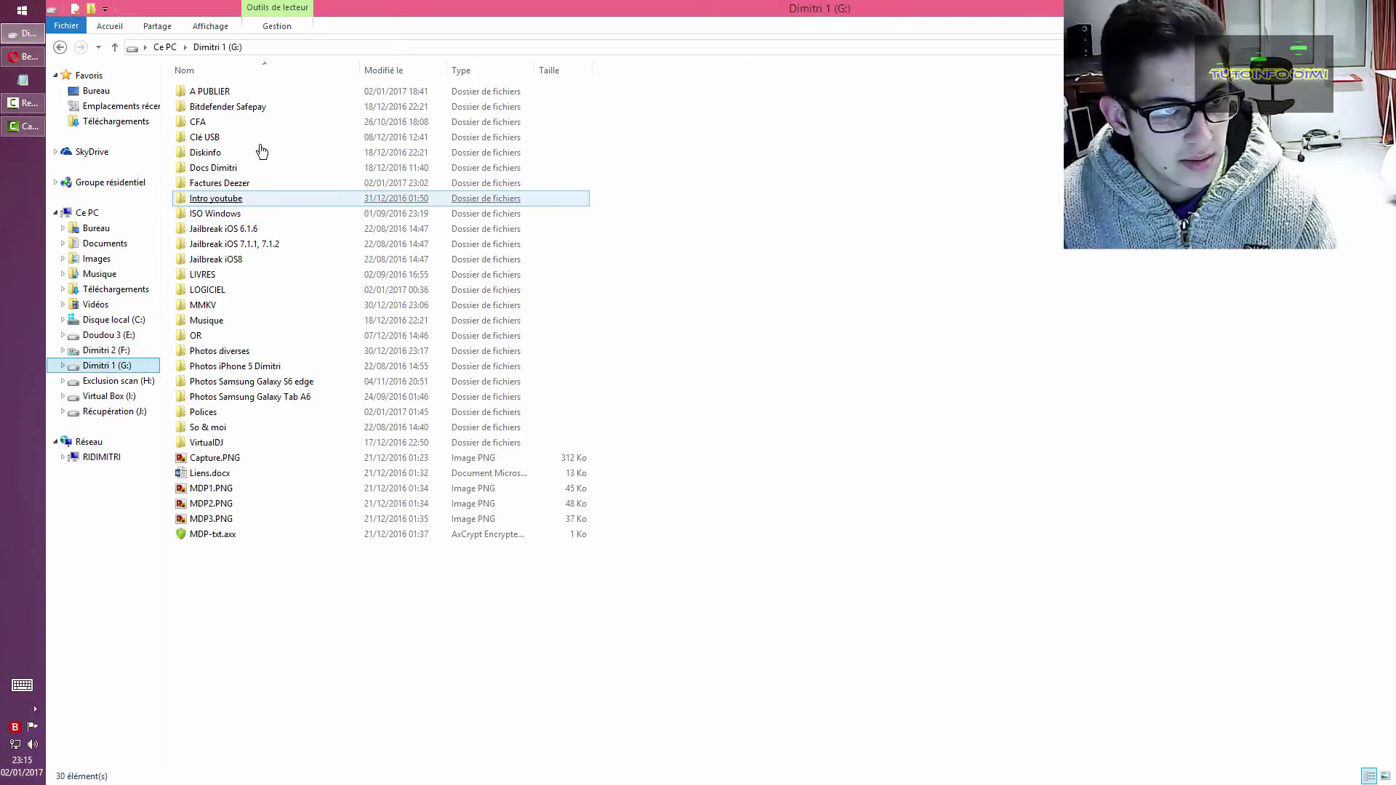
double_click(238, 184)
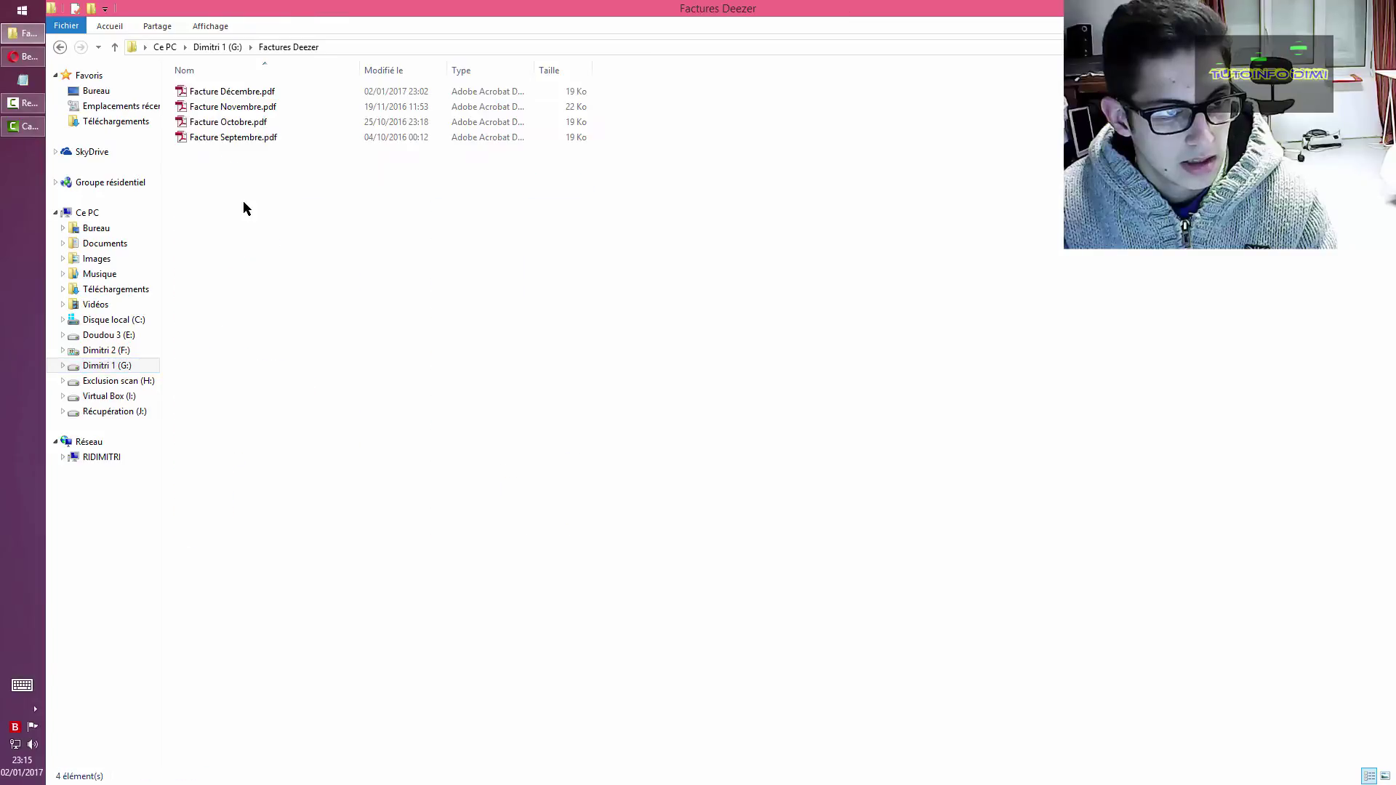
key(BackSpace)
double_click(244, 198)
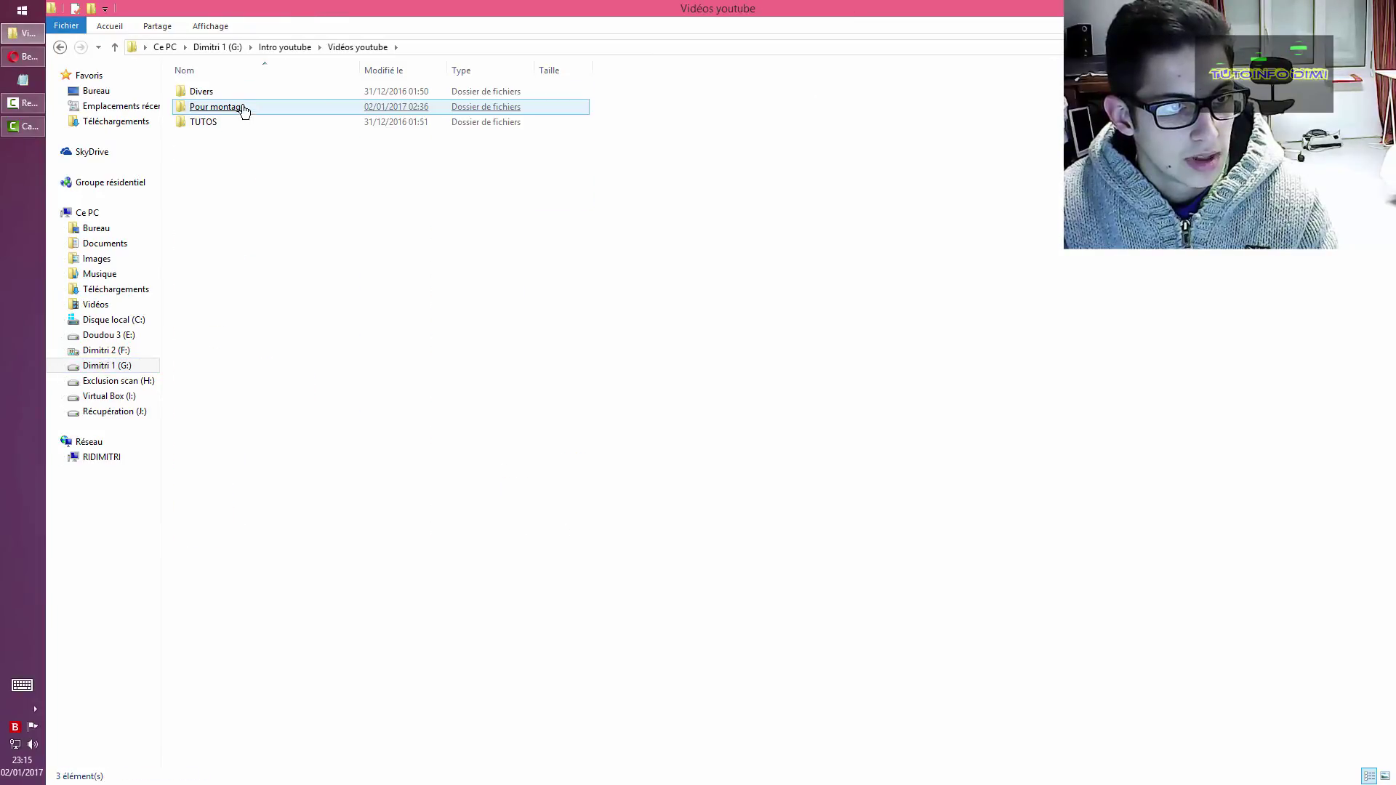
double_click(295, 141)
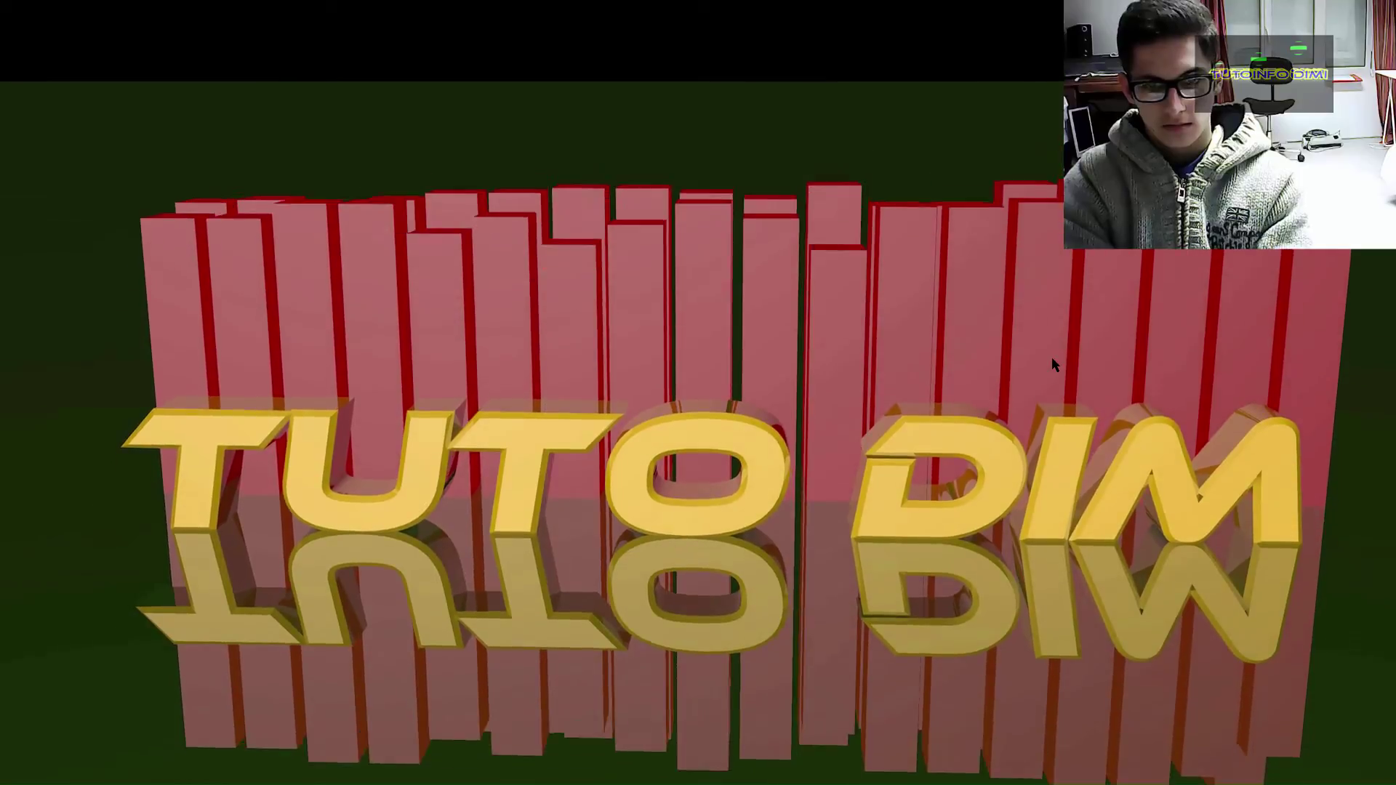
key(ctrl+q)
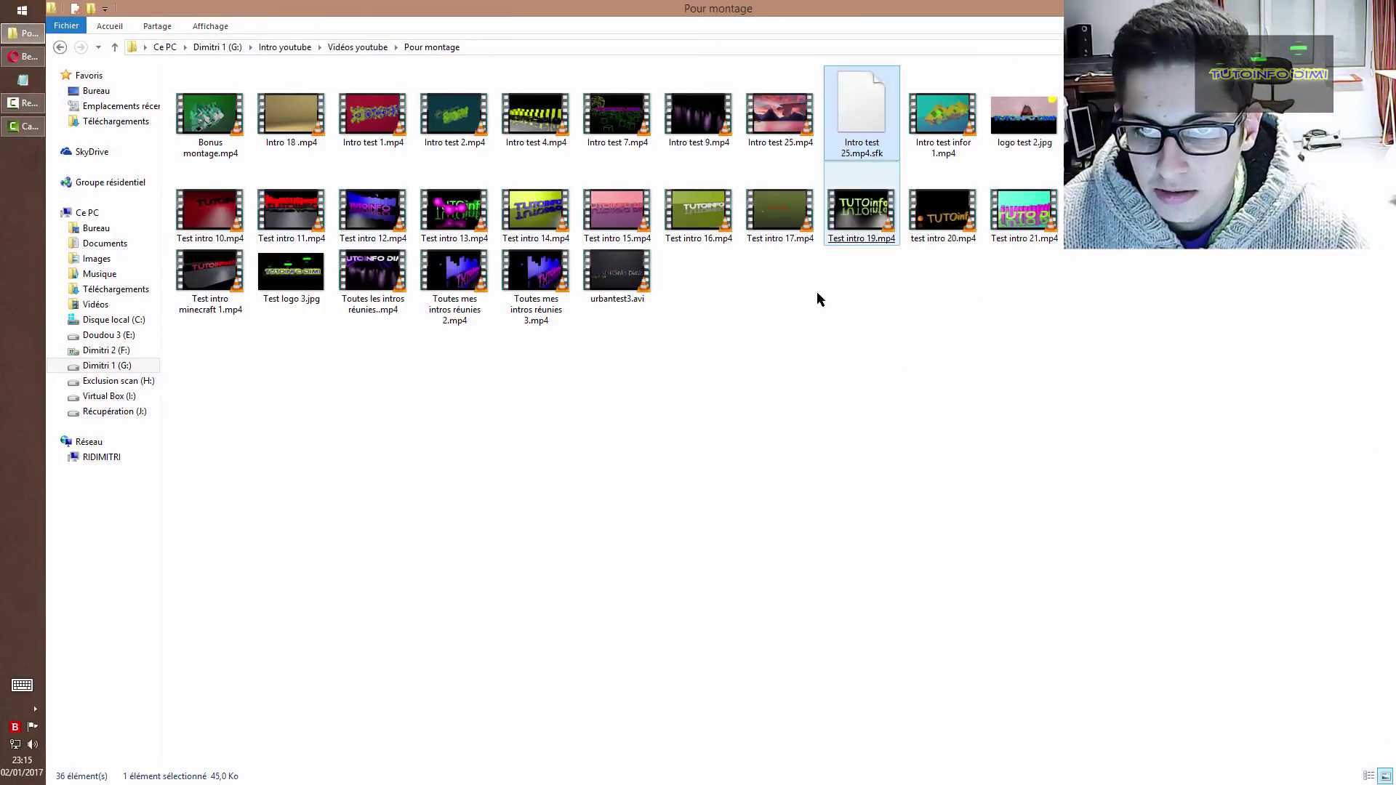
- Delete Intro test 25.mp4.sfk from the Pour montage folder and close the folder window
key(Delete)
key(Return)
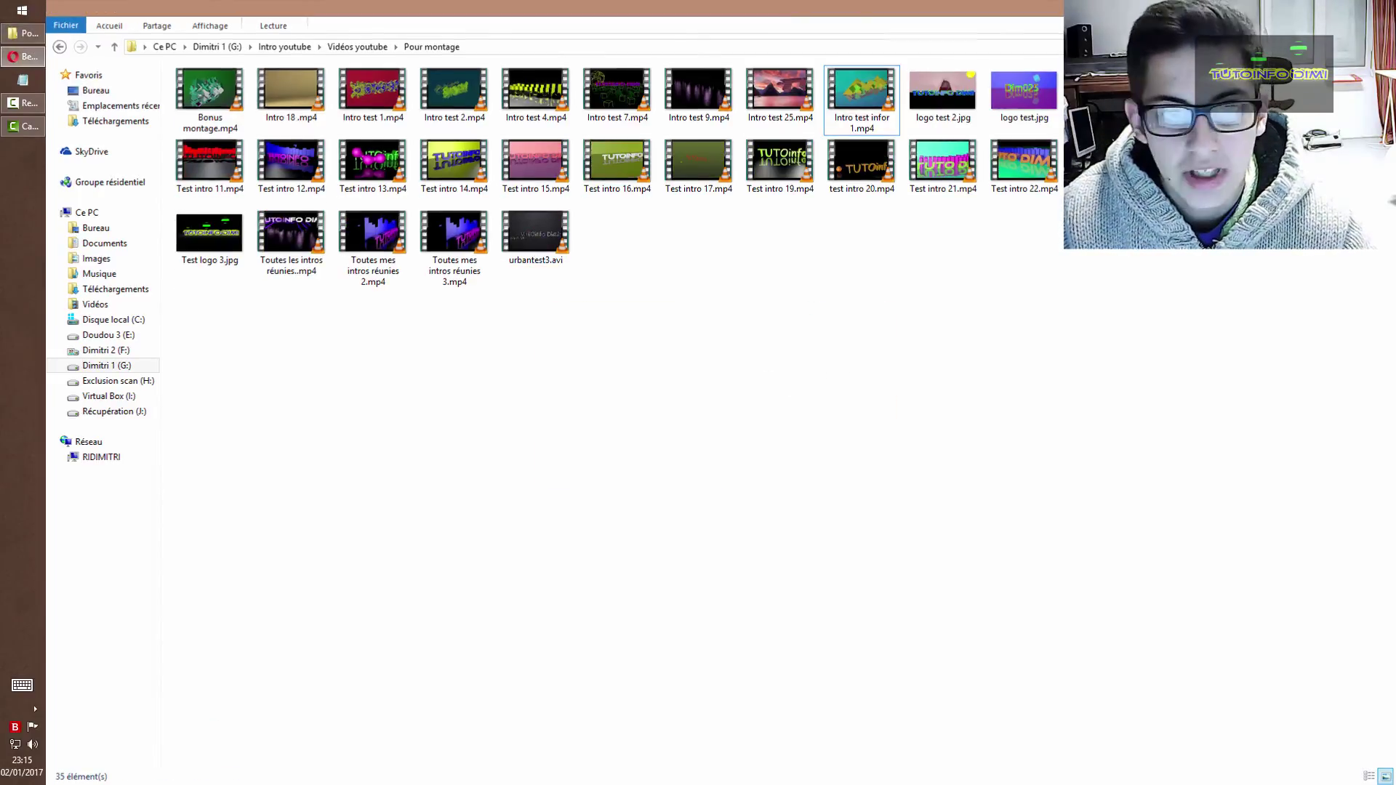
key(alt+F4)
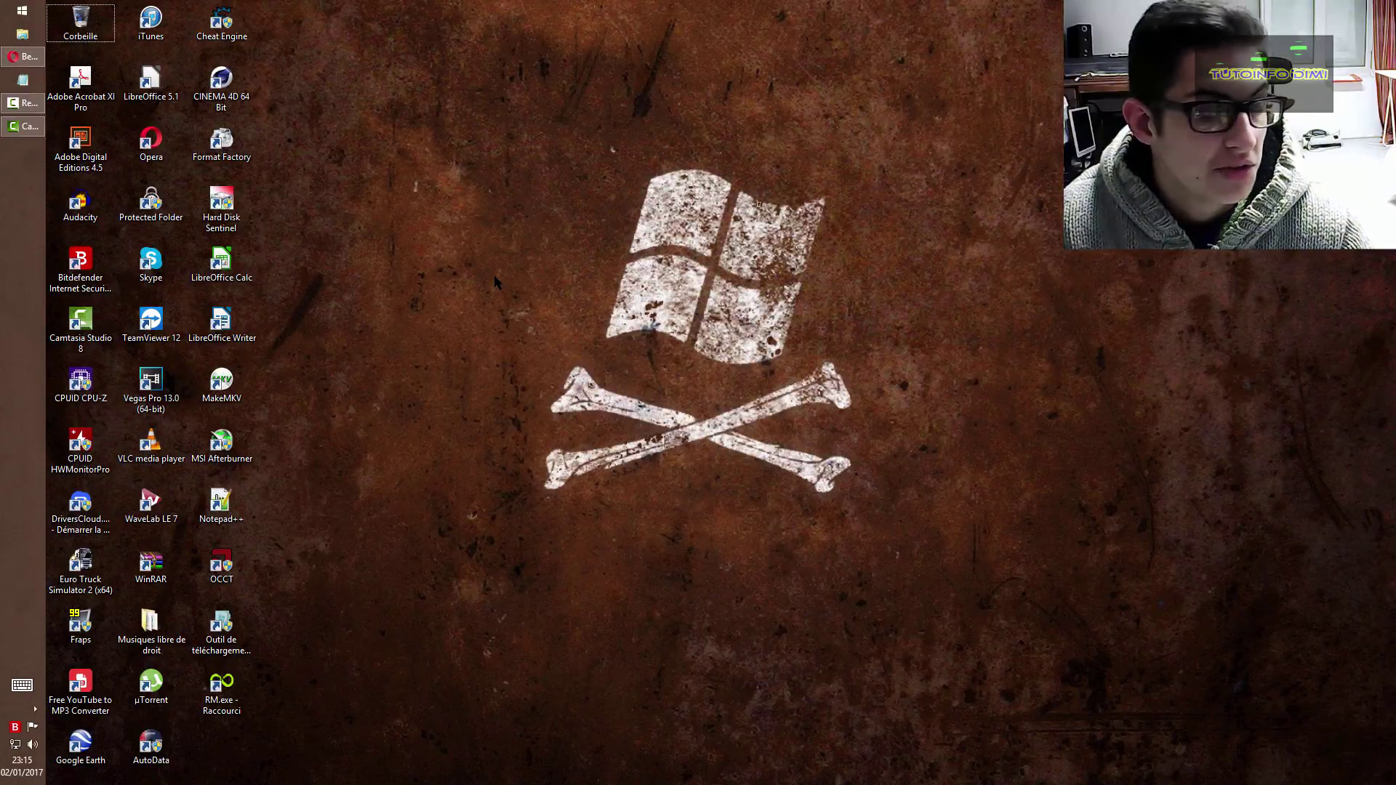